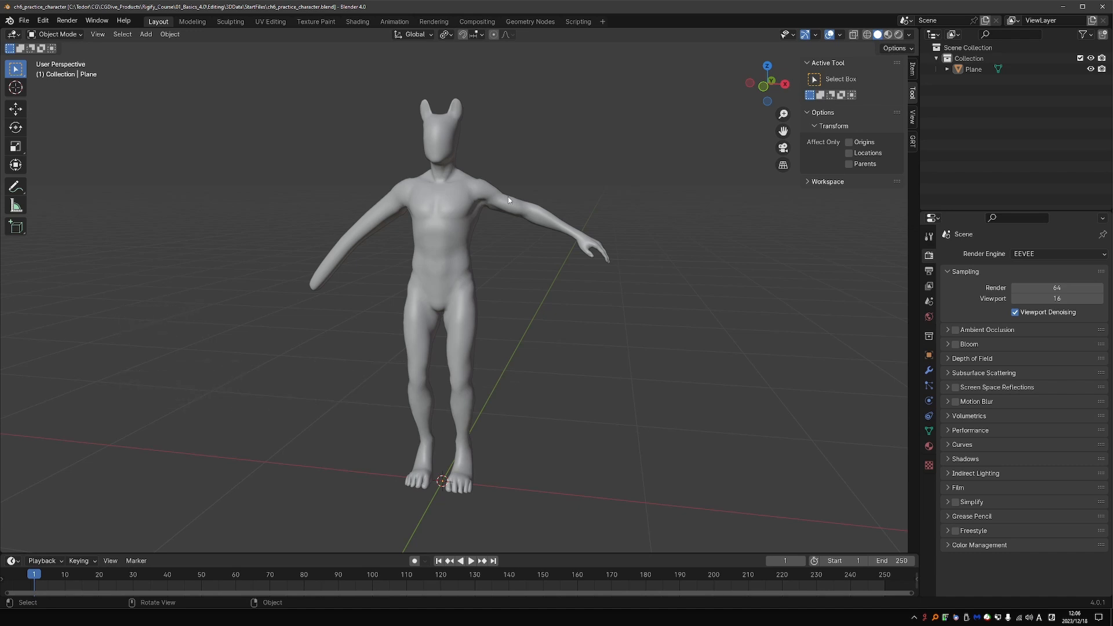
# - Examine the character model from the front and side, including its head, arms, hands, legs, feet and tail
pyautogui.moveTo(508, 197); pyautogui.dragTo(461, 428, button='middle')
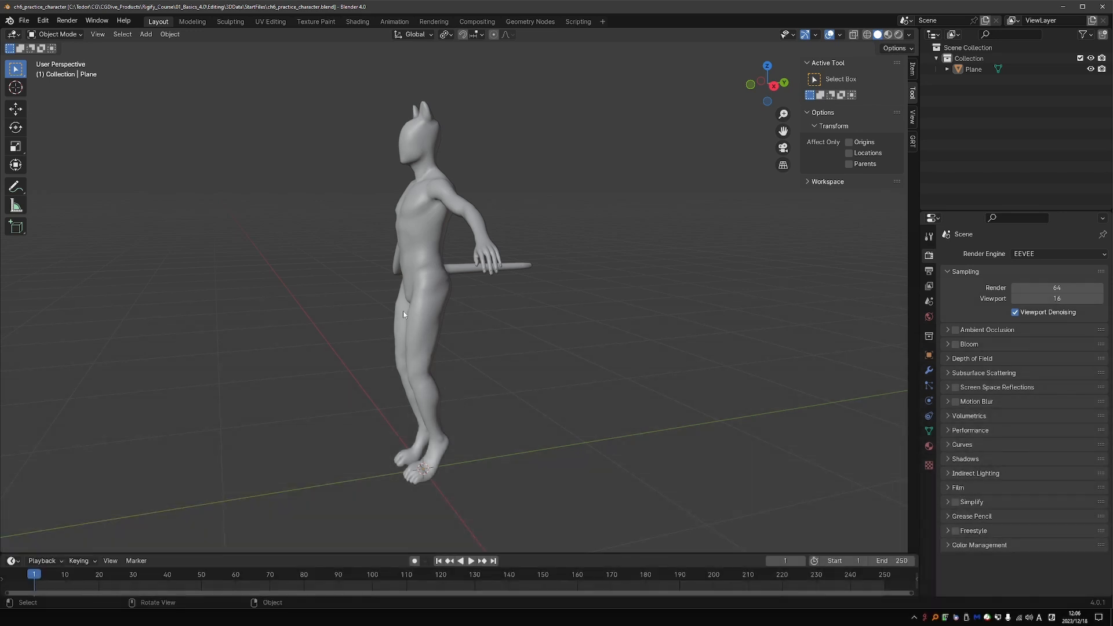
pyautogui.moveTo(404, 314); pyautogui.dragTo(460, 333, button='middle')
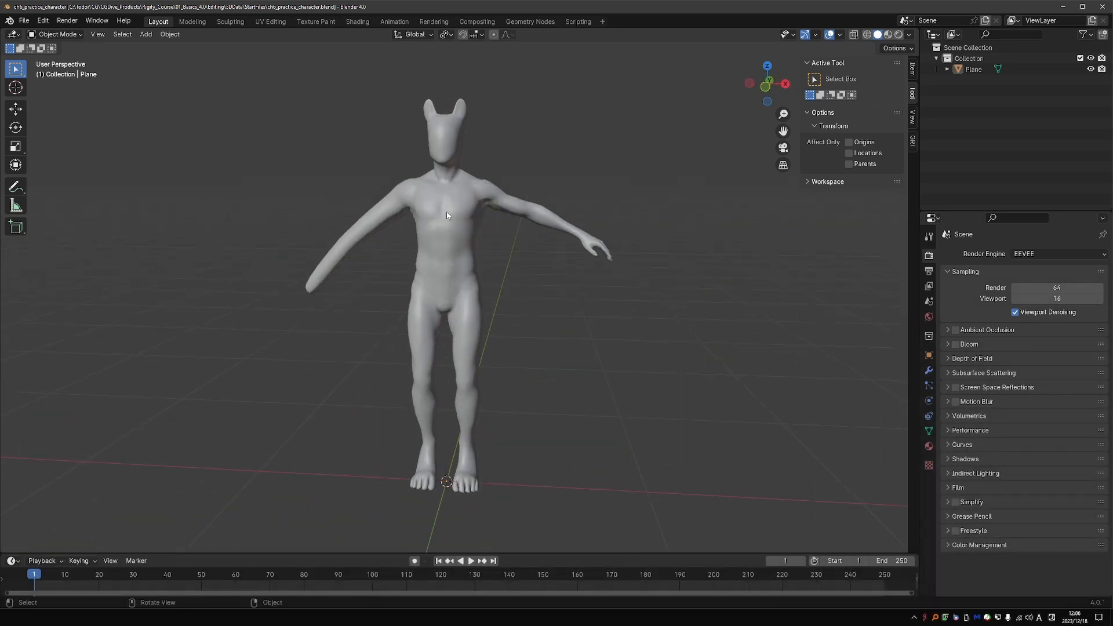
pyautogui.moveTo(481, 202); pyautogui.dragTo(486, 201, button='middle')
pyautogui.moveTo(575, 225); pyautogui.dragTo(609, 286, button='middle')
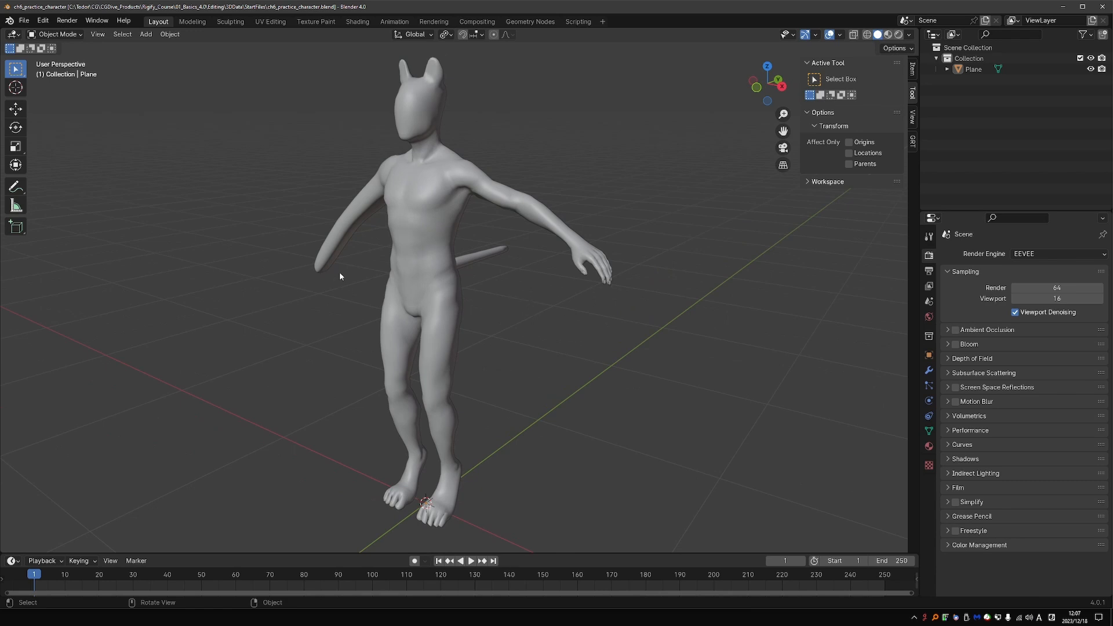
pyautogui.moveTo(338, 279); pyautogui.dragTo(413, 186, button='middle')
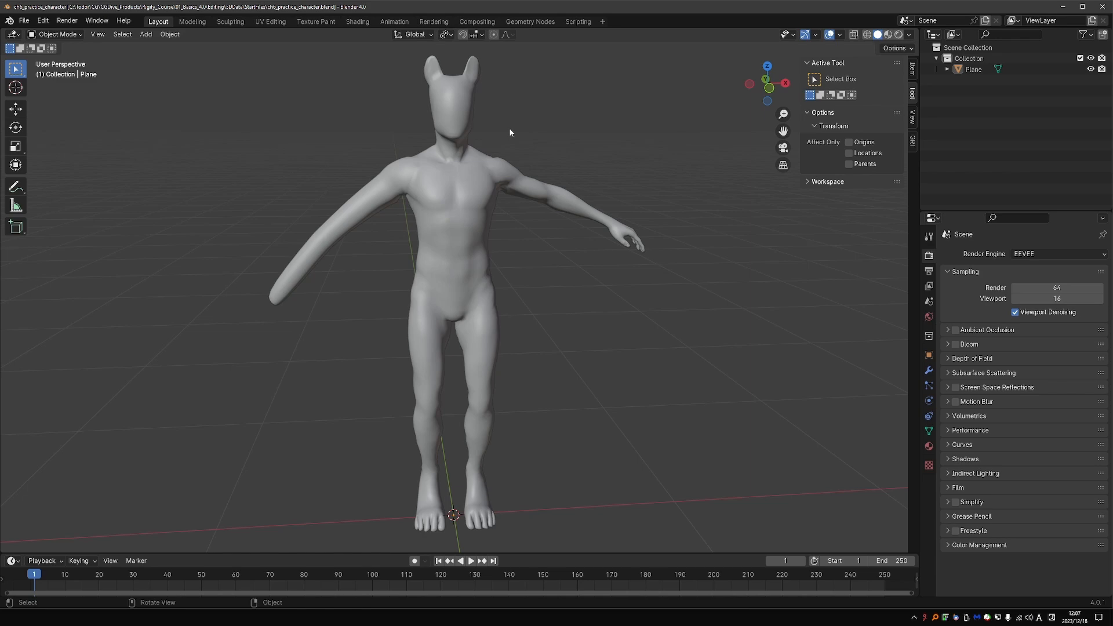
pyautogui.moveTo(511, 133); pyautogui.dragTo(429, 64, button='middle')
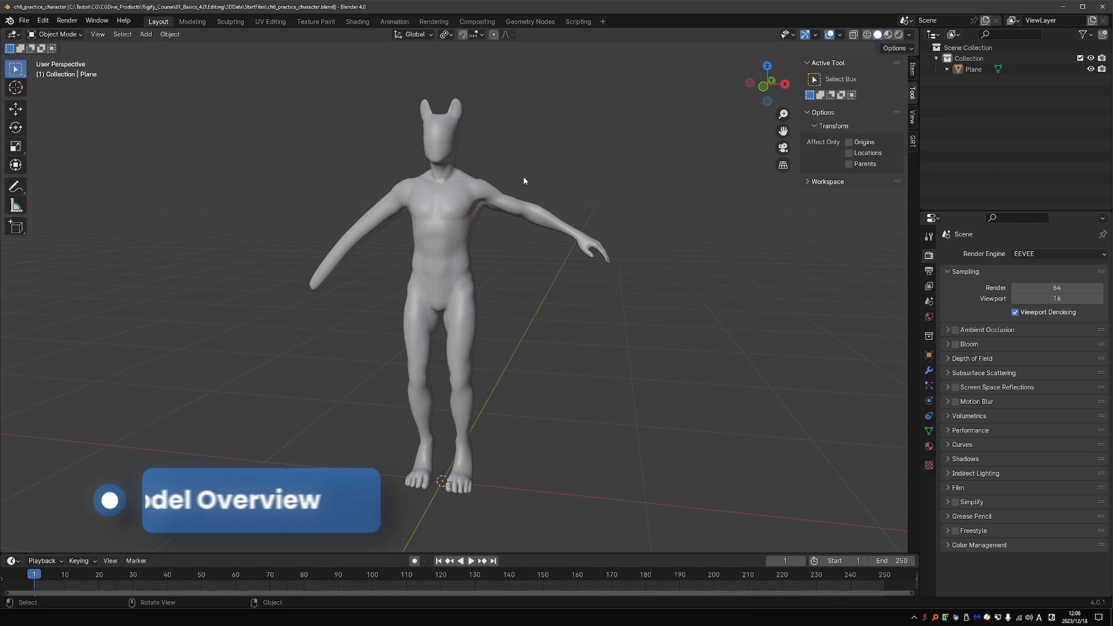
pyautogui.moveTo(524, 181); pyautogui.dragTo(418, 284, button='middle')
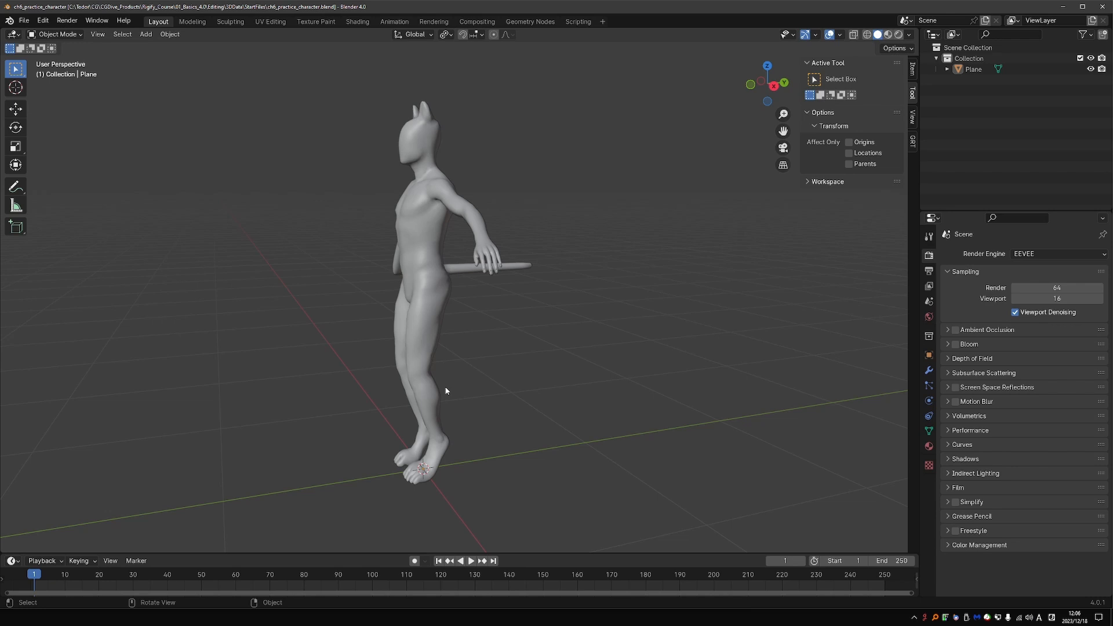
pyautogui.moveTo(436, 350); pyautogui.dragTo(475, 287, button='middle')
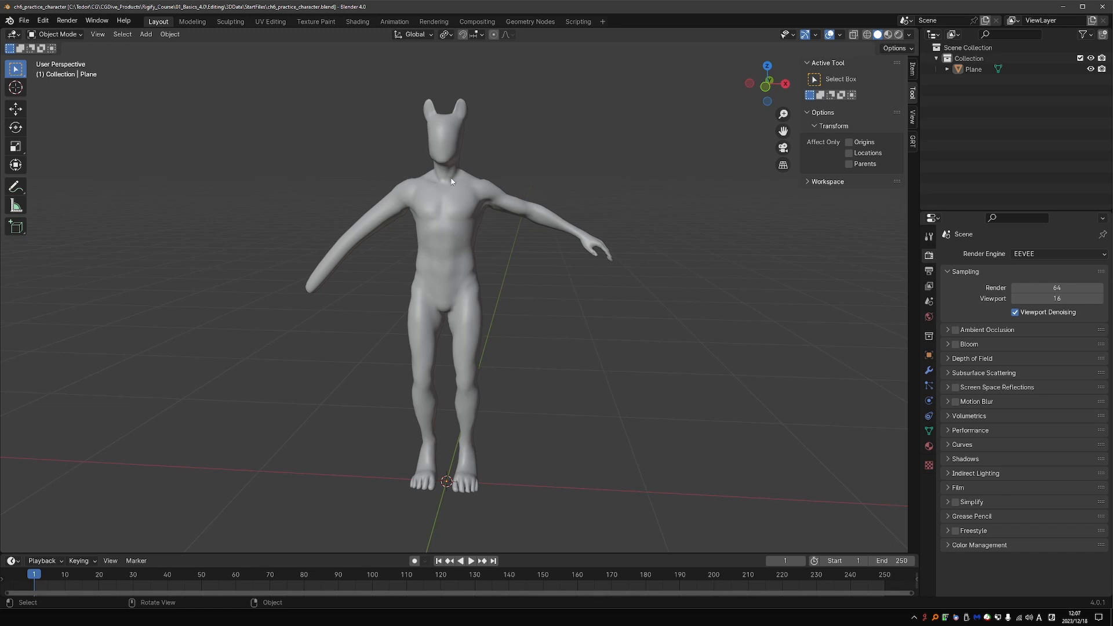
pyautogui.moveTo(490, 209); pyautogui.dragTo(483, 192, button='middle')
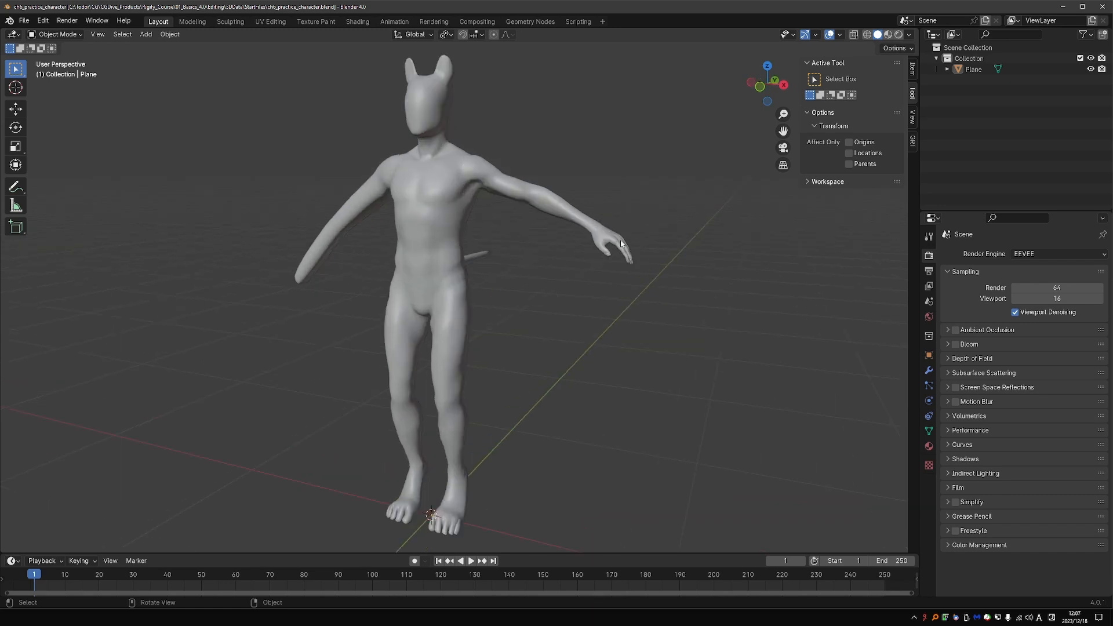
pyautogui.moveTo(593, 256); pyautogui.dragTo(342, 243, button='middle')
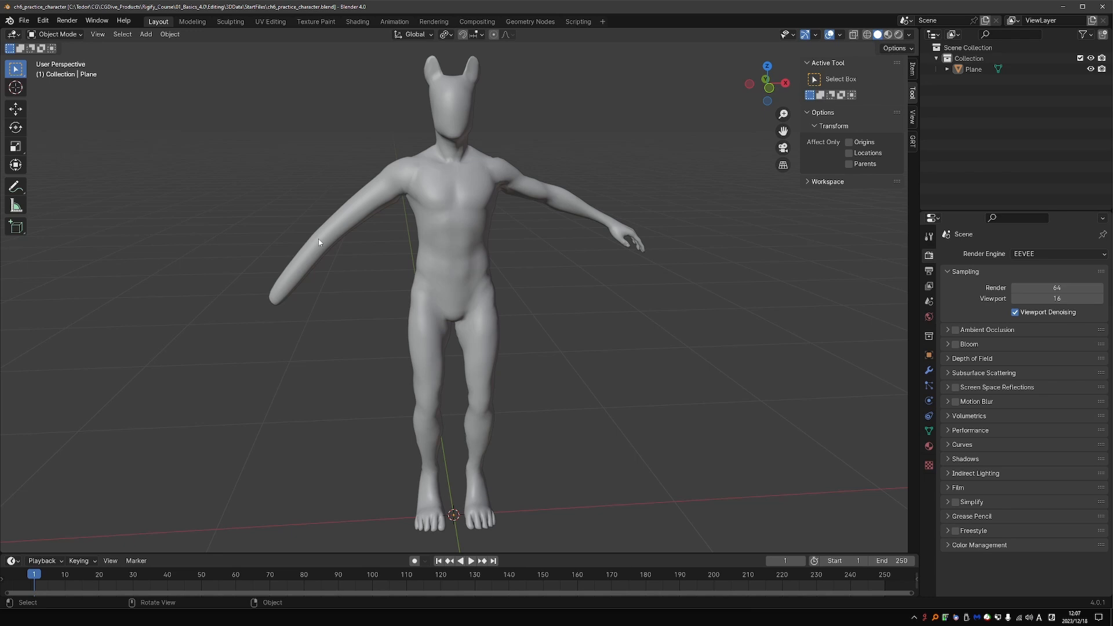
pyautogui.moveTo(319, 239); pyautogui.dragTo(405, 102, button='middle')
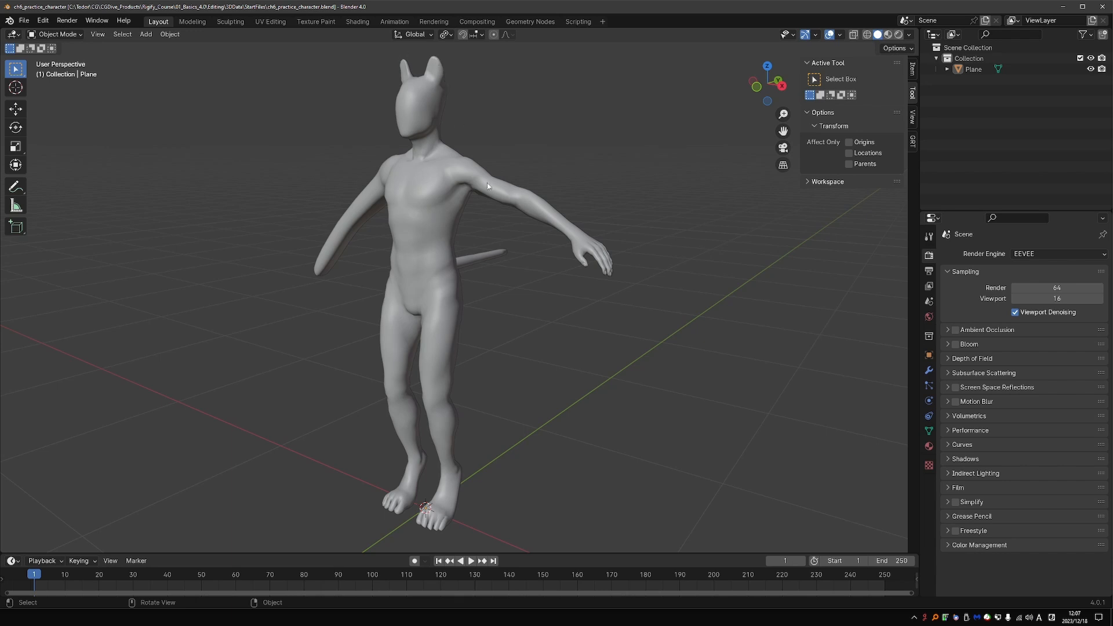
pyautogui.moveTo(476, 160); pyautogui.dragTo(426, 185, button='middle')
pyautogui.moveTo(561, 261); pyautogui.dragTo(551, 304, button='middle')
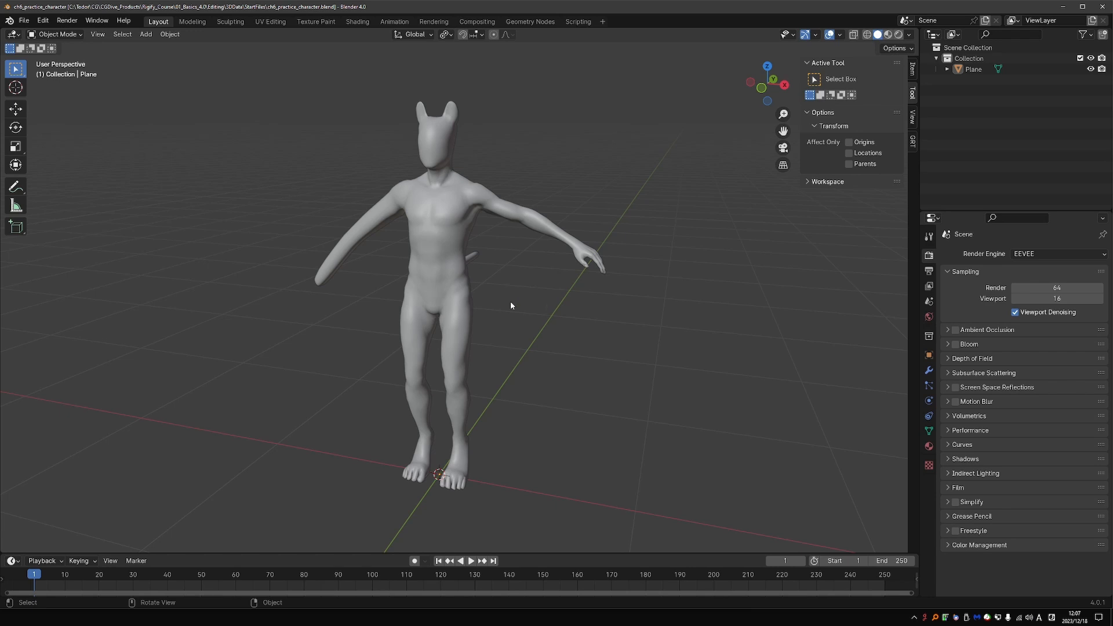
pyautogui.hotkey('shift', 'a')
pyautogui.moveTo(454, 287)
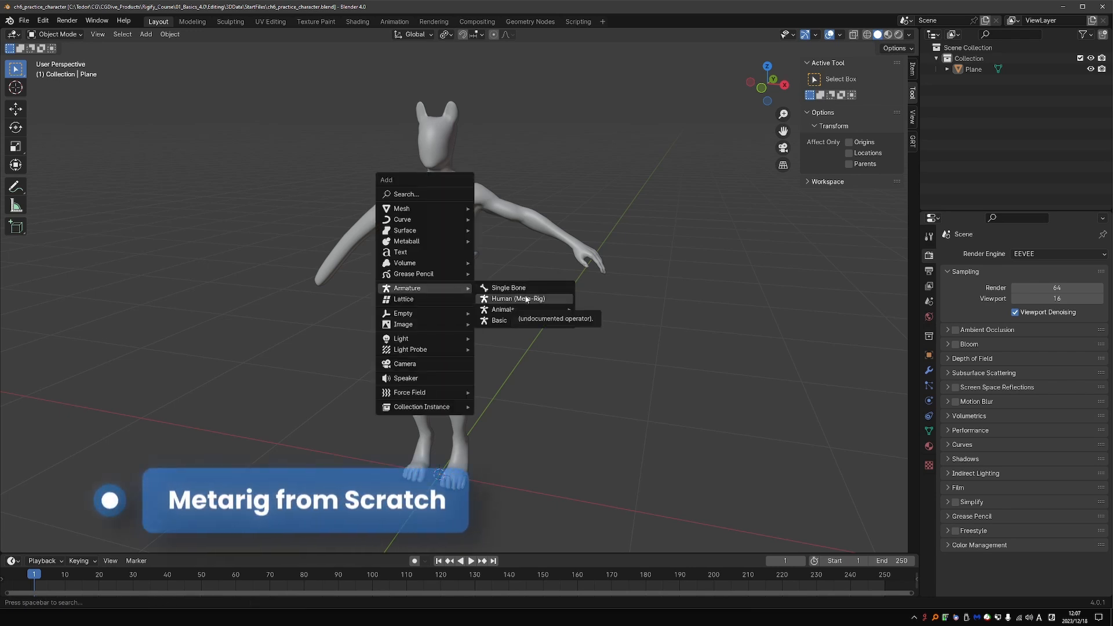
pyautogui.moveTo(562, 321)
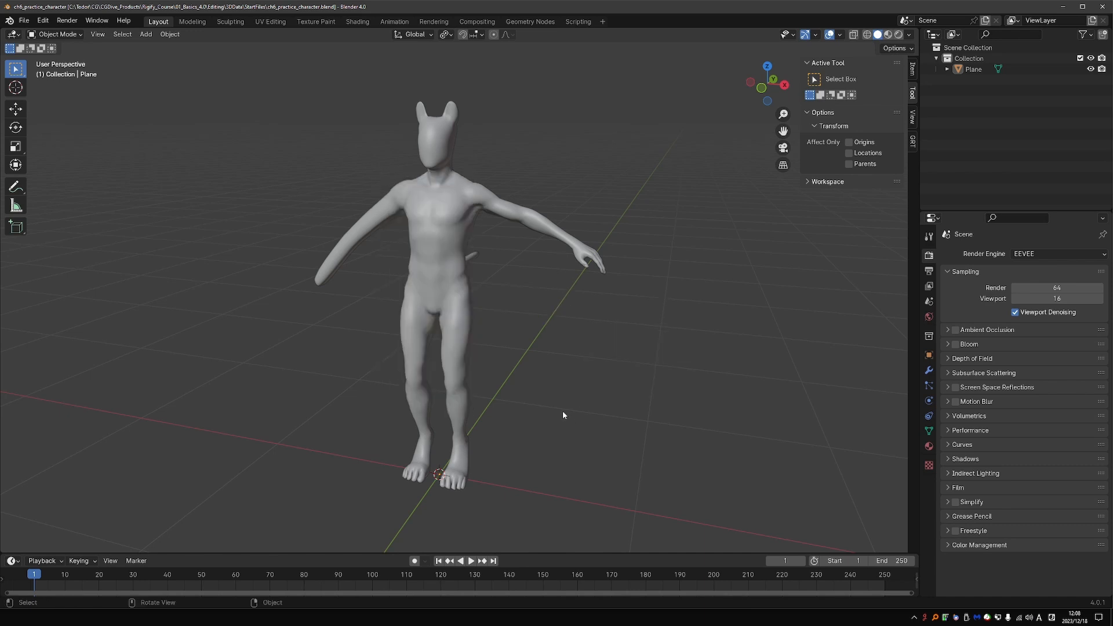
pyautogui.moveTo(465, 363); pyautogui.dragTo(420, 311, button='middle')
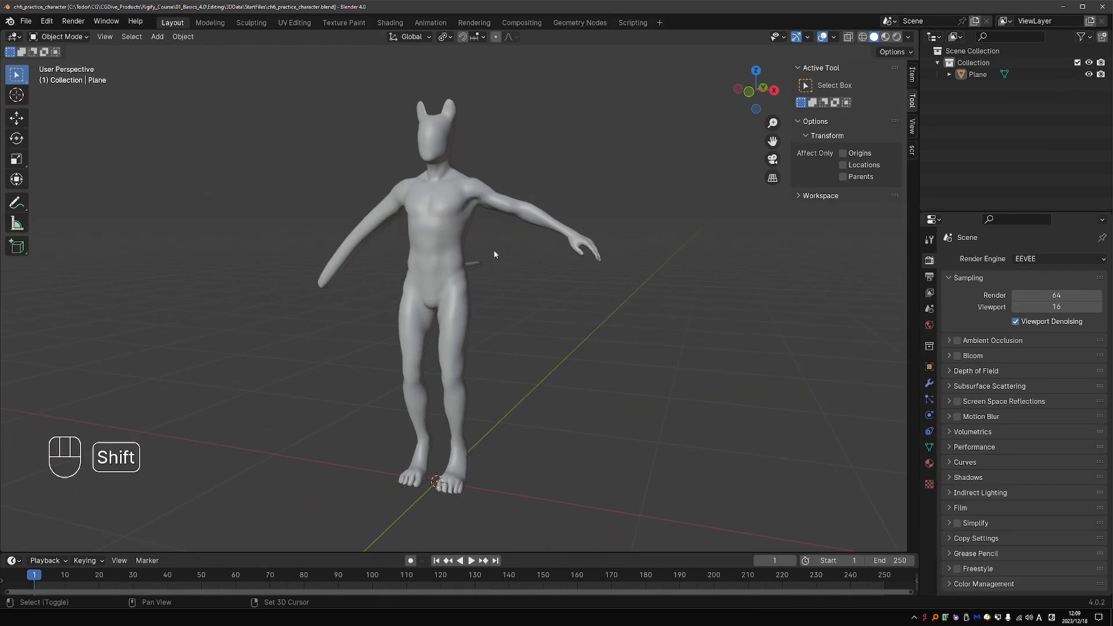
# - Add a single-bone armature at the world origin
pyautogui.hotkey('shift', 'a')
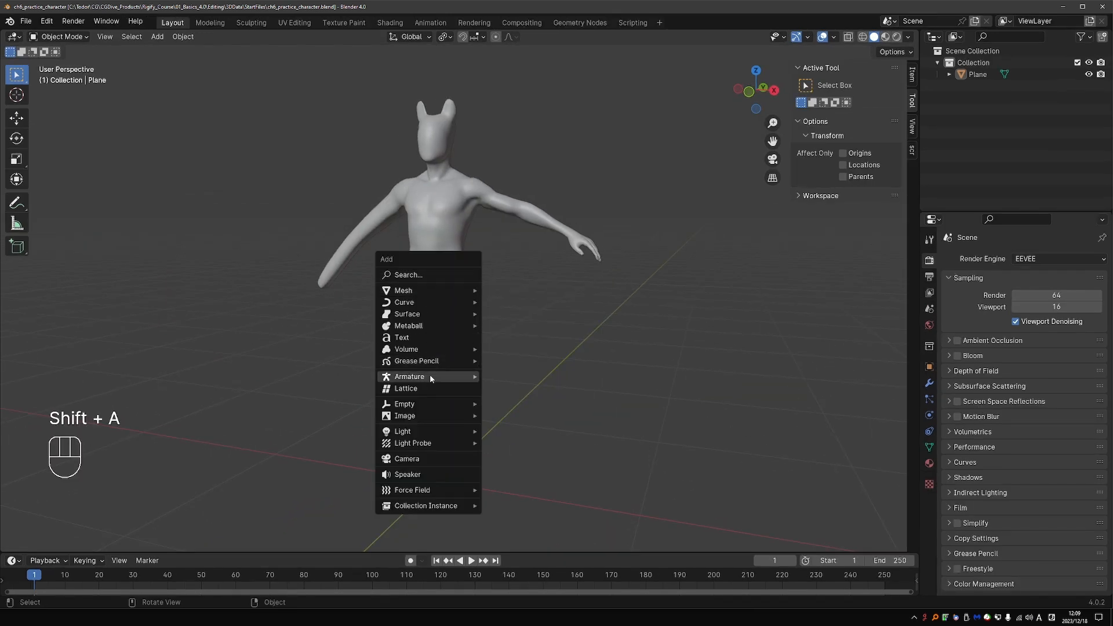
pyautogui.moveTo(430, 374)
pyautogui.click(534, 378)
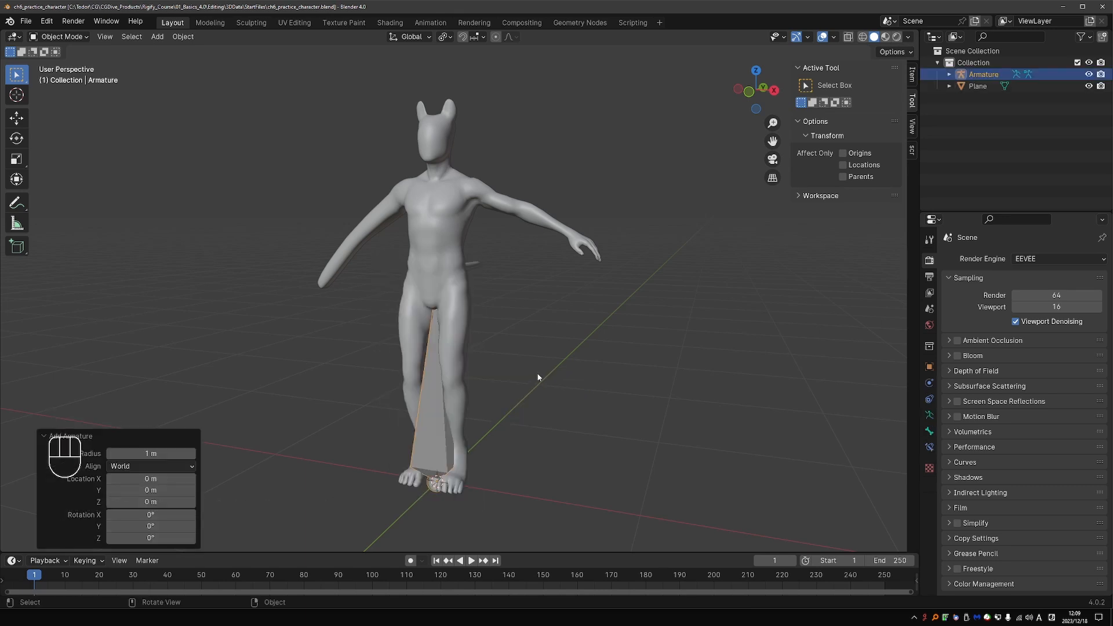
pyautogui.hotkey('shift', 'a')
pyautogui.hotkey('shift', 'a')
# - Turn on X-ray display and delete the armature's default bone in Edit Mode
pyautogui.moveTo(450, 343)
pyautogui.click(849, 37)
pyautogui.press('Tab')
pyautogui.click(555, 348)
pyautogui.click(426, 380)
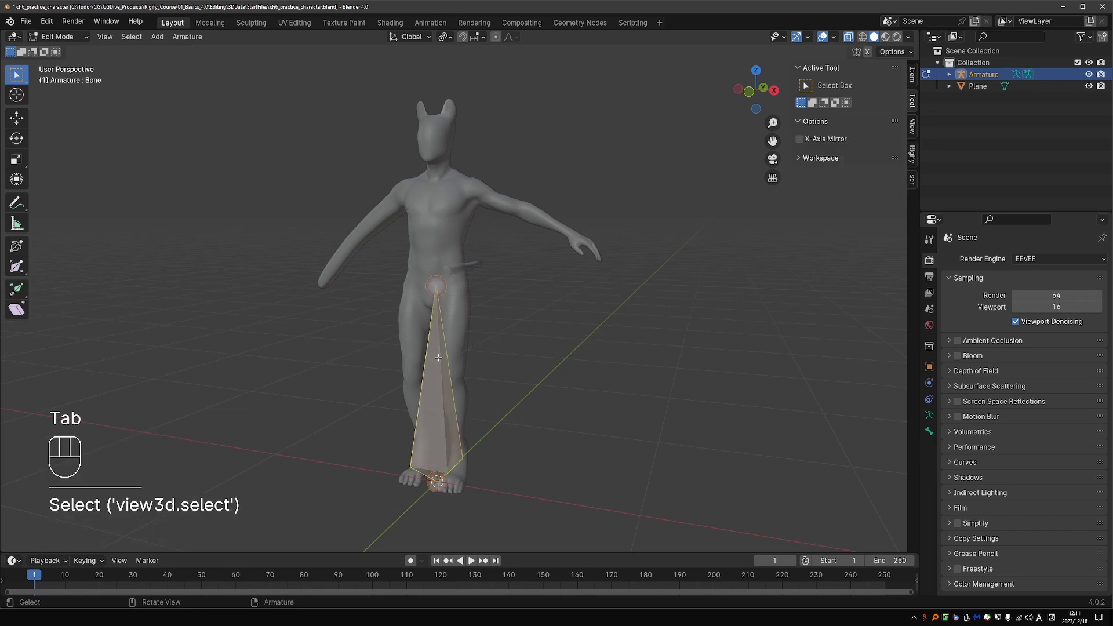
pyautogui.press('x')
pyautogui.click(439, 357)
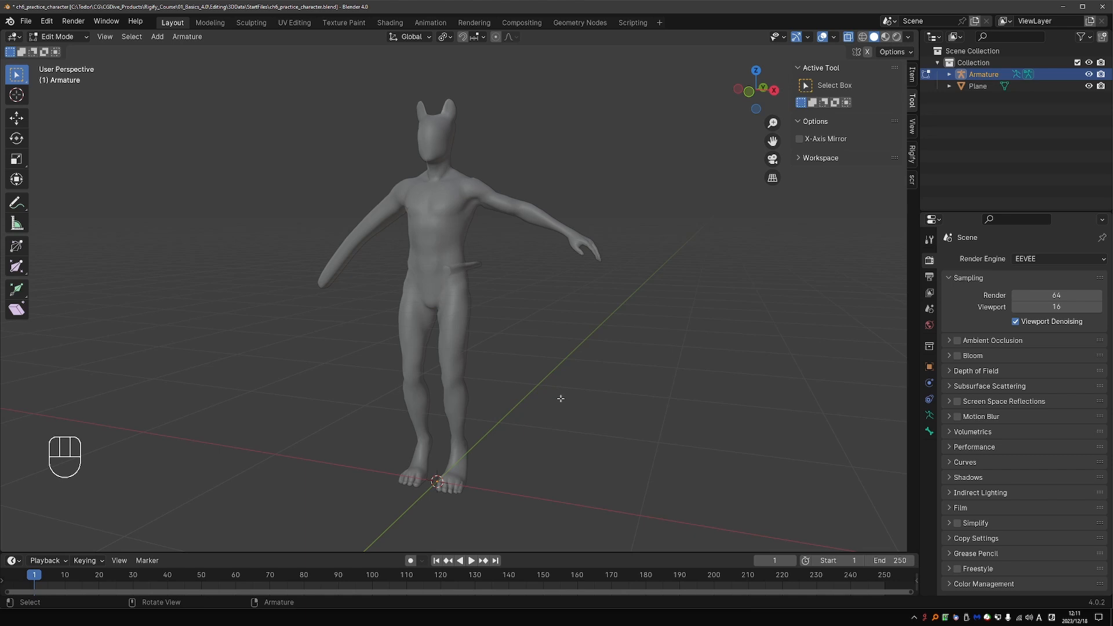
# - Open the Rigify samples in the armature's data properties and filter them by "spine"
pyautogui.click(929, 416)
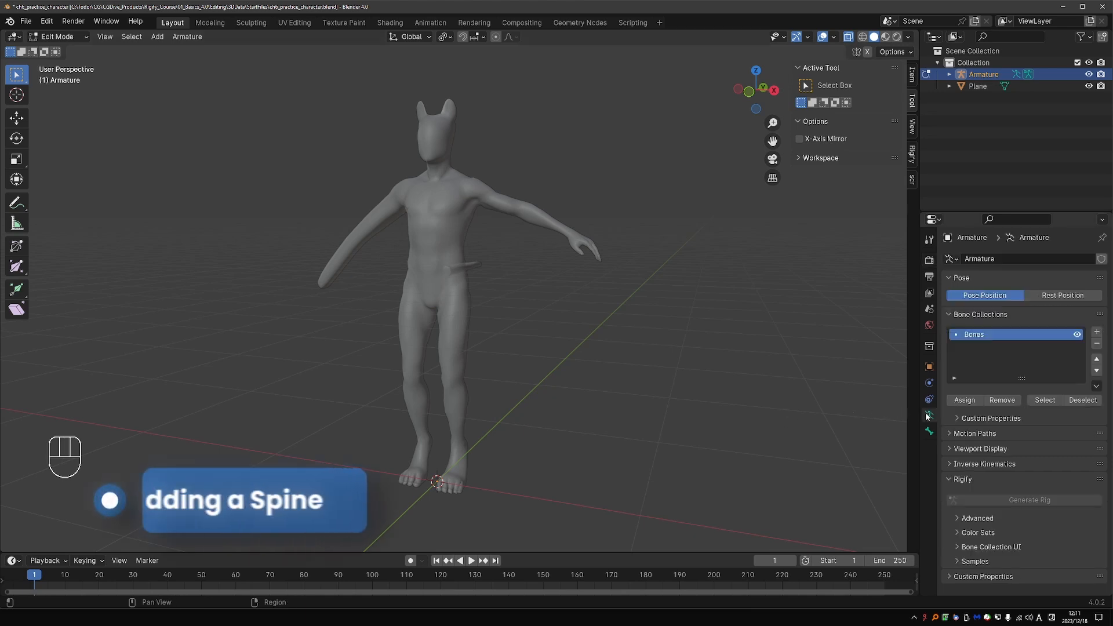
pyautogui.click(57, 37)
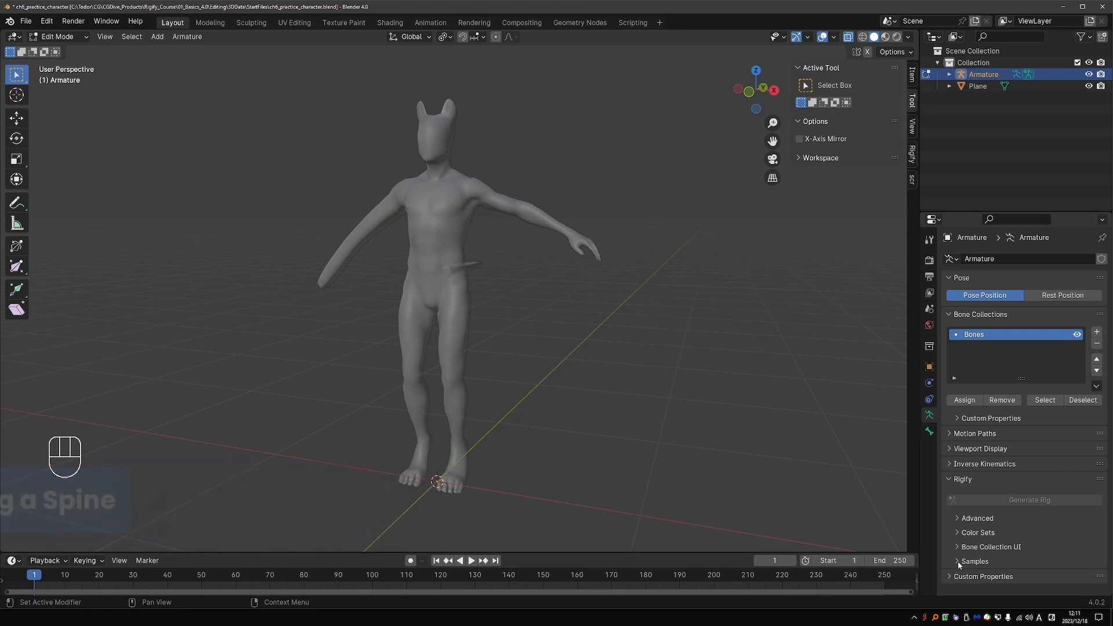
pyautogui.click(959, 519)
pyautogui.click(959, 519)
pyautogui.click(987, 560)
pyautogui.scroll(-3, 1081, 517)
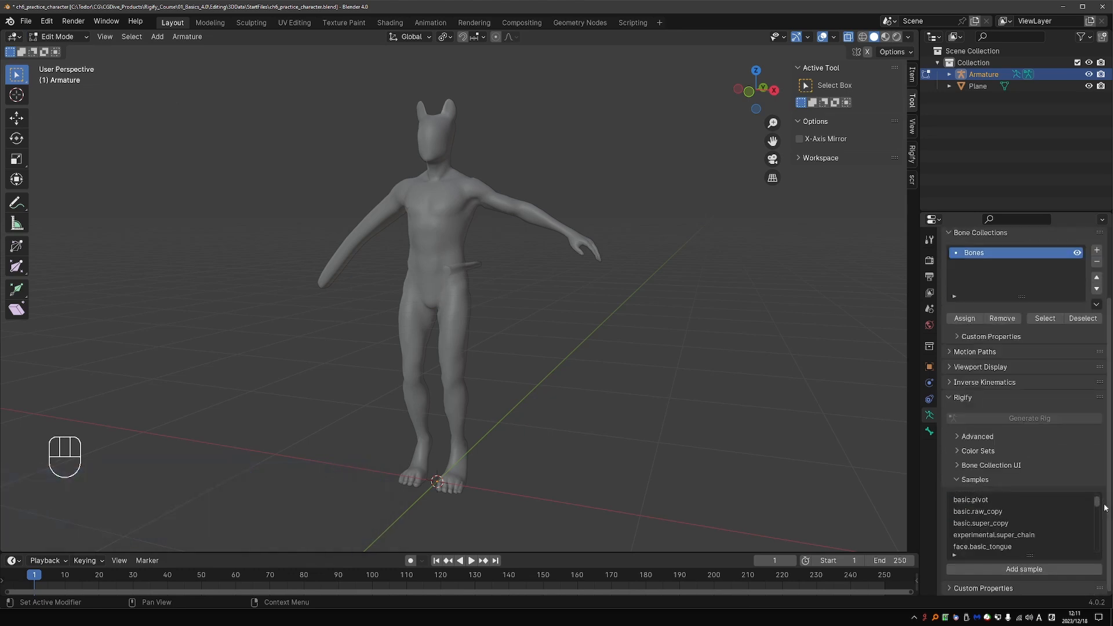
pyautogui.click(955, 555)
pyautogui.click(978, 563)
pyautogui.write('spine')
pyautogui.press('Return')
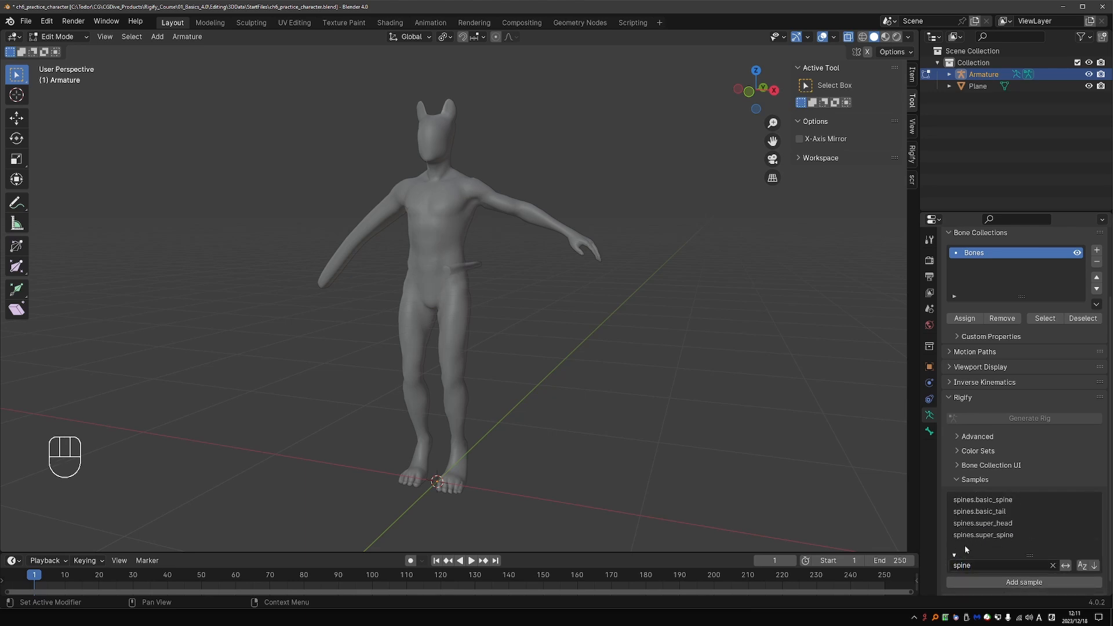
# - Add the spines.basic_spine sample to the armature
pyautogui.click(992, 501)
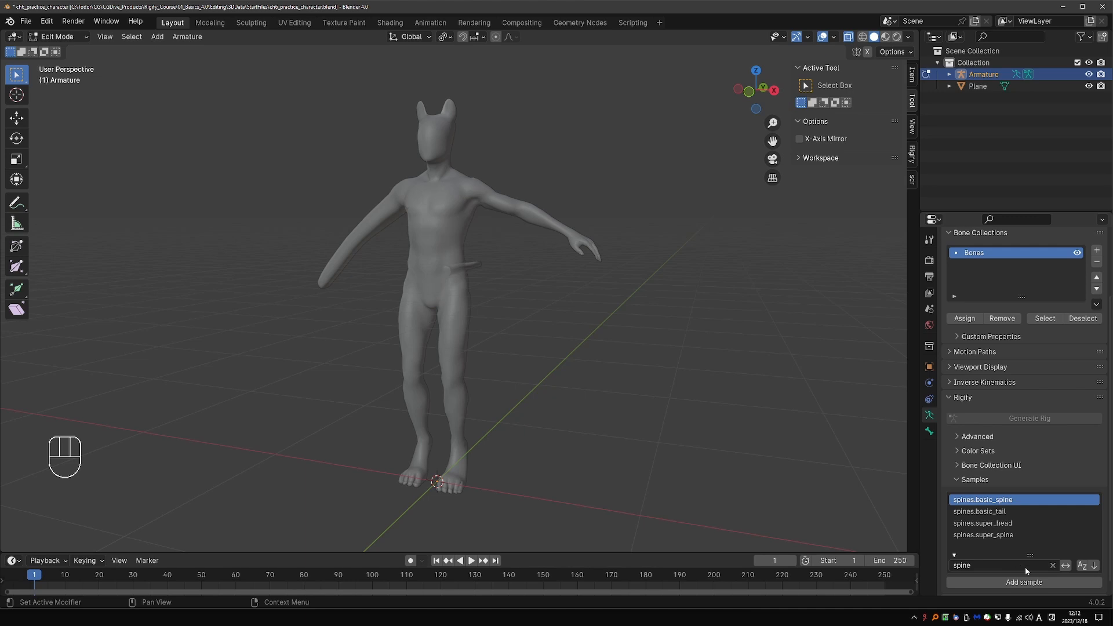
pyautogui.click(1030, 583)
pyautogui.moveTo(565, 472); pyautogui.dragTo(579, 469, button='middle')
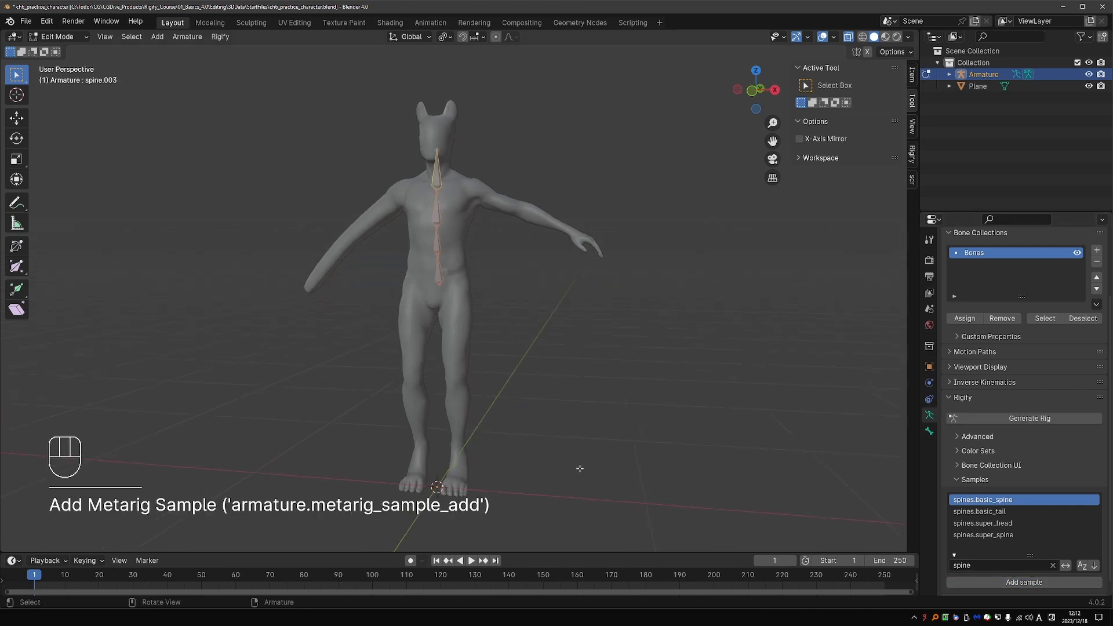
# - In the right side view, move, scale and rotate the whole spine chain to fit inside the character's torso
pyautogui.press('KP_3')
pyautogui.press('g')
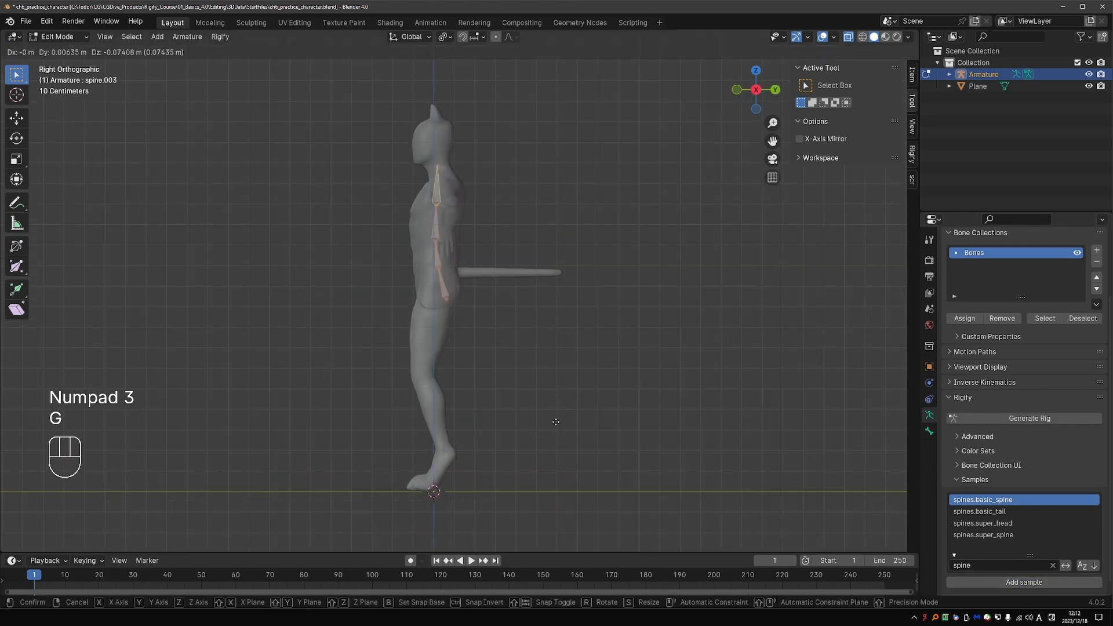
pyautogui.click(556, 427)
pyautogui.press('s')
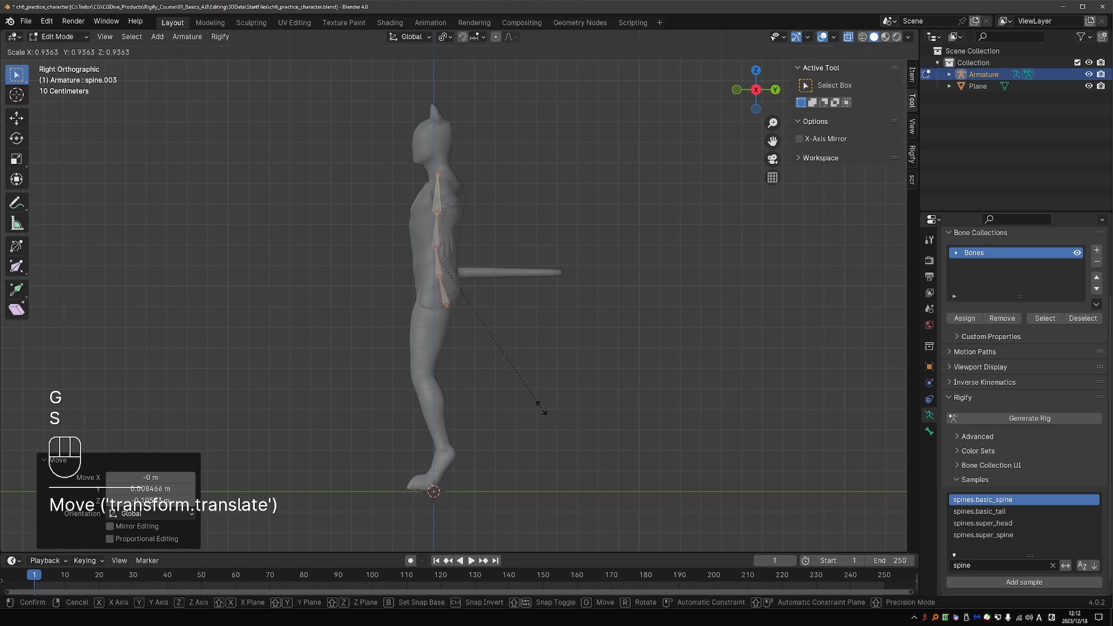
pyautogui.click(541, 406)
pyautogui.press('r')
pyautogui.click(553, 413)
pyautogui.press('g')
pyautogui.click(551, 415)
pyautogui.press('r')
pyautogui.click(551, 169)
pyautogui.press('s')
pyautogui.click(544, 162)
# - Reposition the spine's base joint at the pelvis and the joint above it to follow the body's side profile
pyautogui.moveTo(426, 293); pyautogui.dragTo(450, 313)
pyautogui.press('g')
pyautogui.click(446, 301)
pyautogui.moveTo(425, 265); pyautogui.dragTo(447, 285)
pyautogui.press('g')
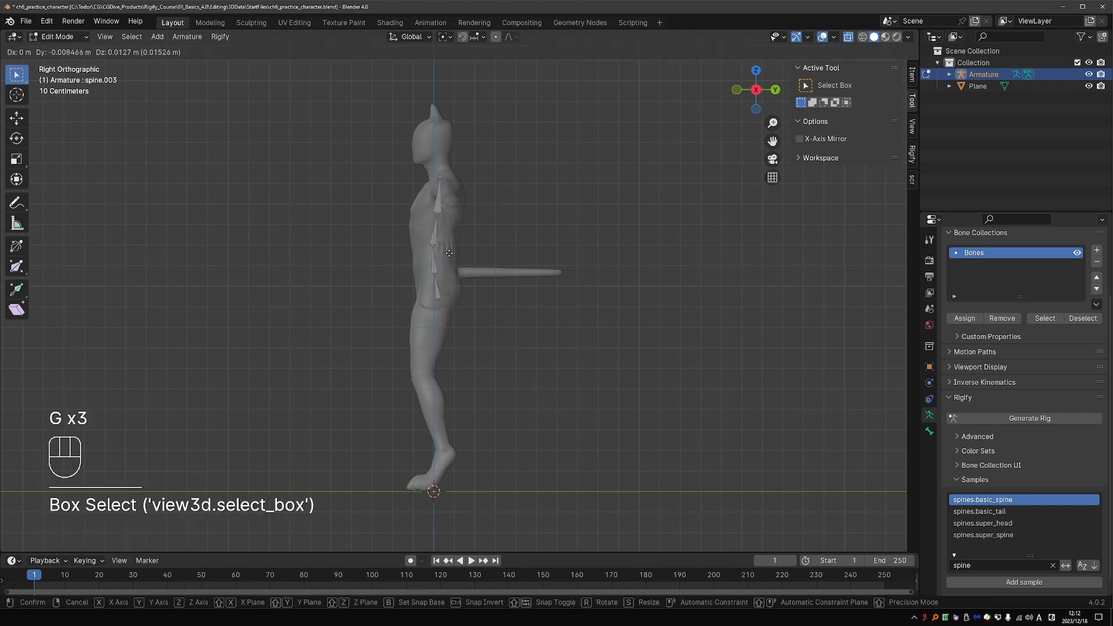
# - In the front view, adjust the heights of the spine joints with the Move tool, lowering the topmost joint by about 0.014 m
pyautogui.press('KP_1')
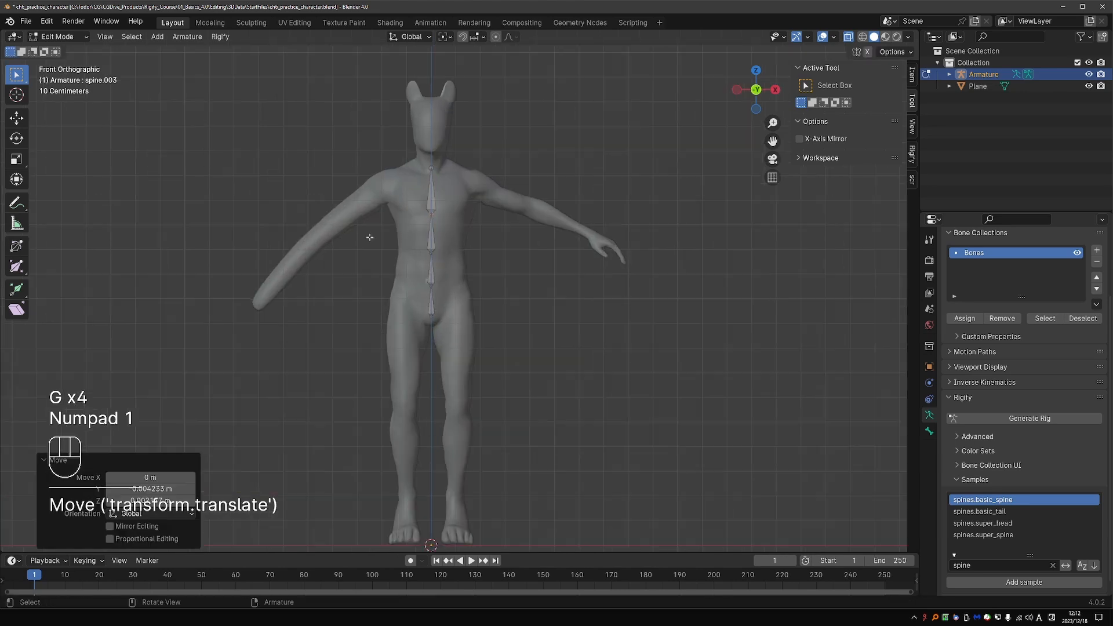
pyautogui.click(17, 119)
pyautogui.moveTo(410, 301); pyautogui.dragTo(458, 336)
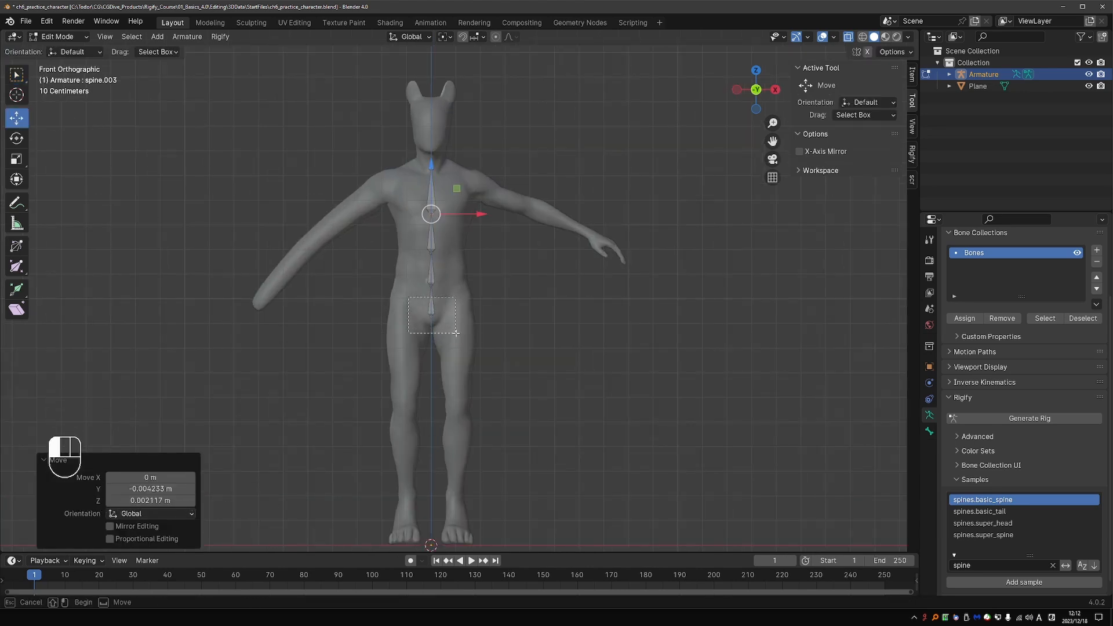
pyautogui.moveTo(432, 285); pyautogui.dragTo(432, 256)
pyautogui.moveTo(423, 261); pyautogui.dragTo(437, 243)
pyautogui.moveTo(431, 208); pyautogui.dragTo(432, 210)
pyautogui.click(430, 169)
pyautogui.moveTo(434, 142); pyautogui.dragTo(433, 146)
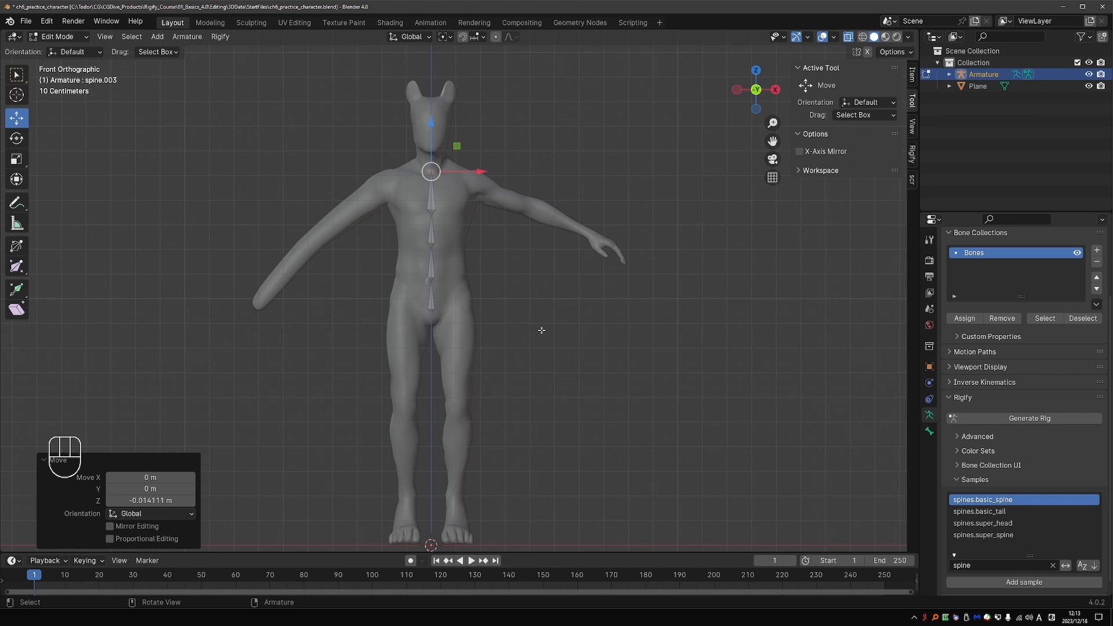
# - Filter the Rigify samples by "leg" and add the limbs.leg sample to the armature
pyautogui.moveTo(522, 341); pyautogui.dragTo(488, 261, button='middle')
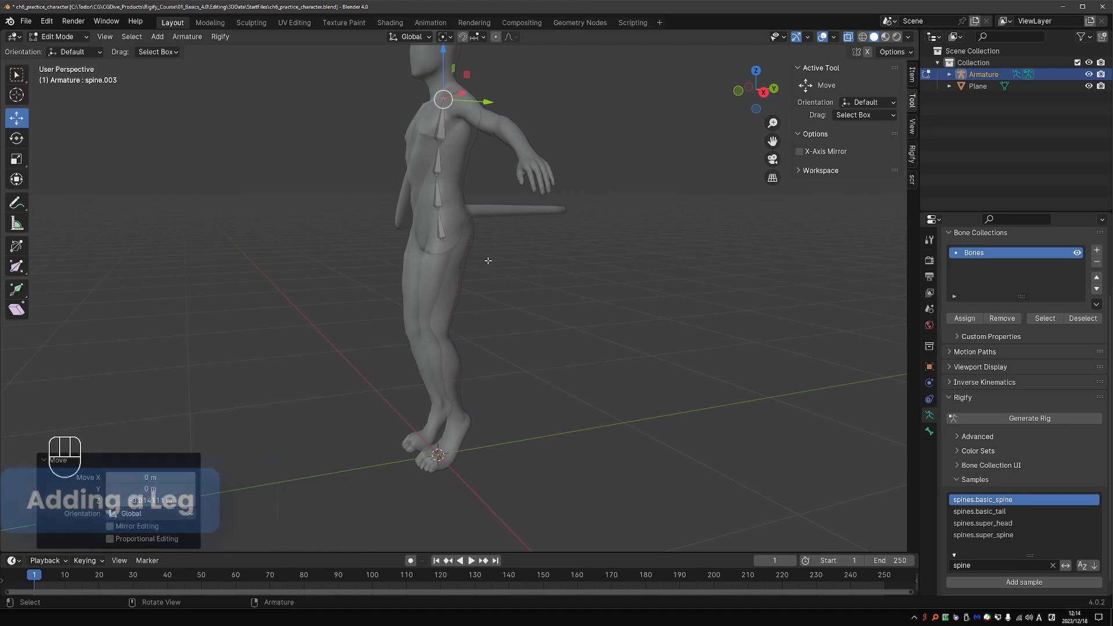
pyautogui.click(991, 565)
pyautogui.write('leg')
pyautogui.press('Return')
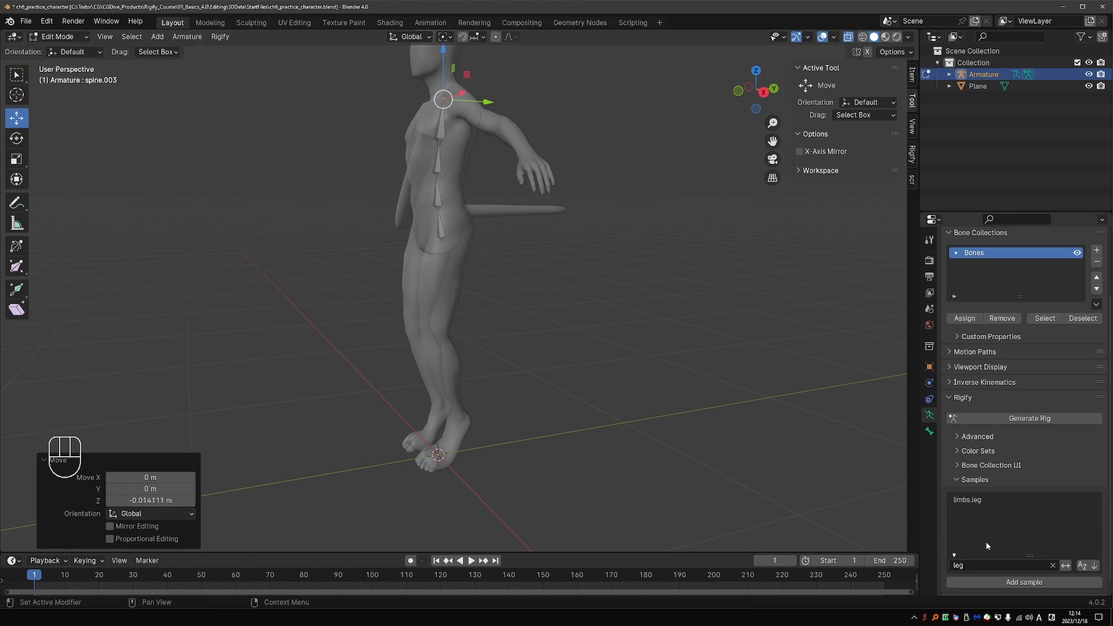
pyautogui.click(973, 500)
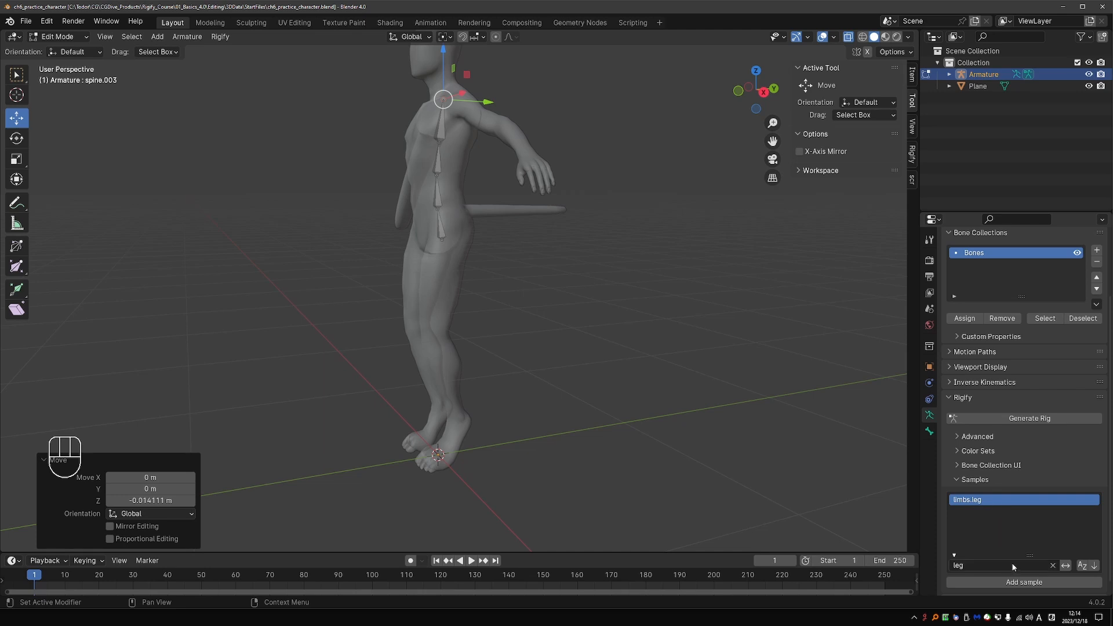
pyautogui.click(1024, 582)
pyautogui.moveTo(539, 420); pyautogui.dragTo(626, 423, button='middle')
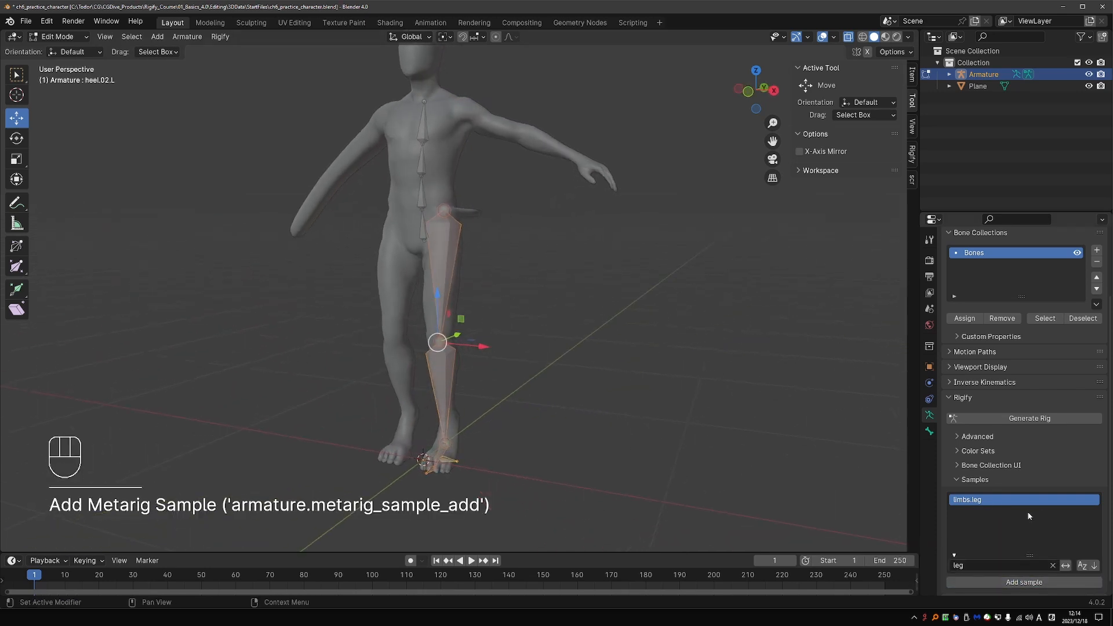
# - Filter the Rigify samples by "paw" and add the limbs.rear_paw sample to the armature
pyautogui.click(969, 565)
pyautogui.write('paw')
pyautogui.press('Return')
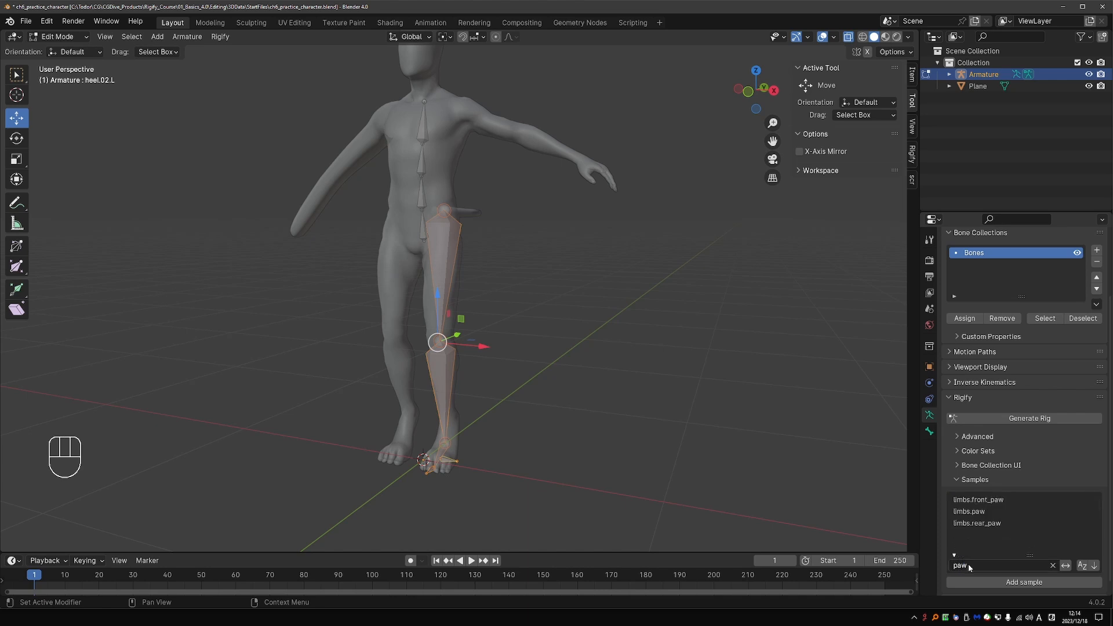
pyautogui.click(990, 524)
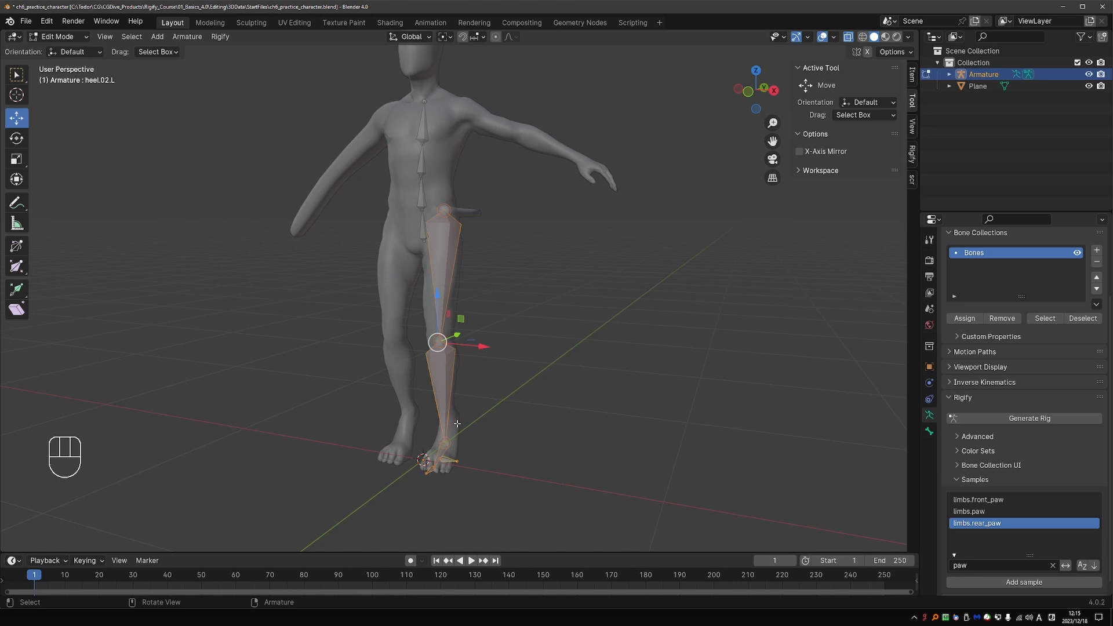
pyautogui.click(1014, 582)
# - Move the new paw leg about 0.254 m along X and symmetrize it to the character's other side
pyautogui.moveTo(603, 348); pyautogui.dragTo(648, 428, button='middle')
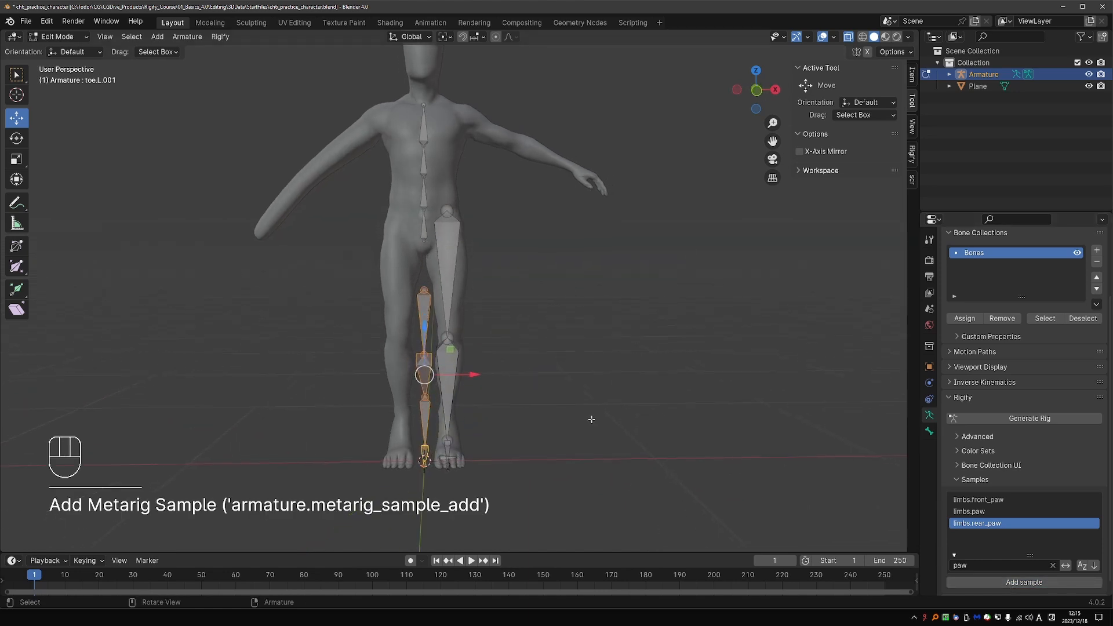
pyautogui.moveTo(472, 374); pyautogui.dragTo(531, 374)
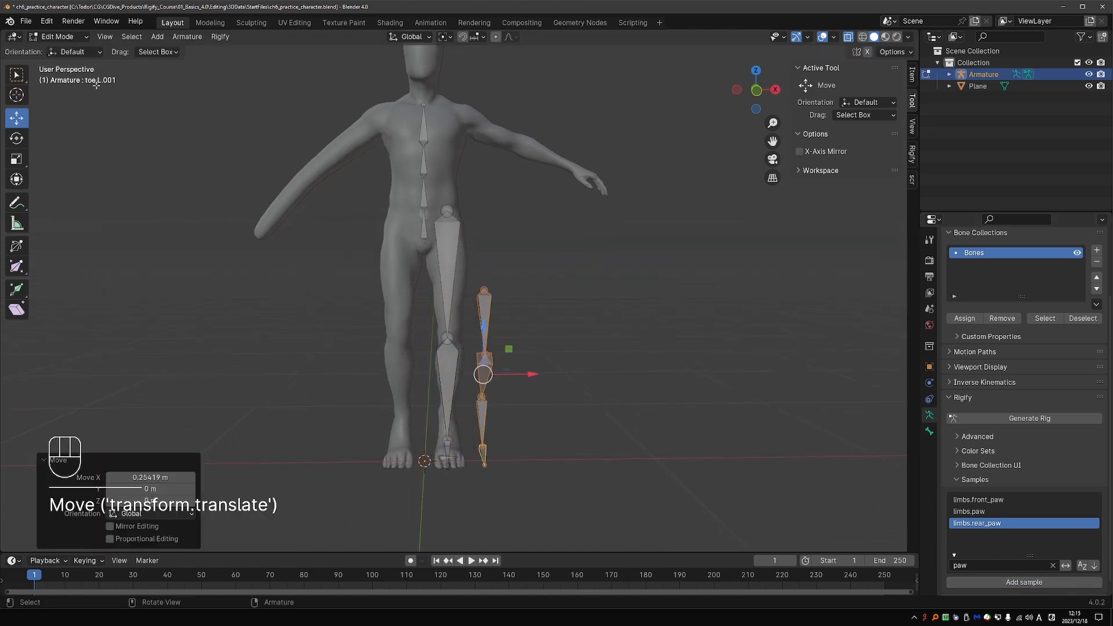
pyautogui.press('d')
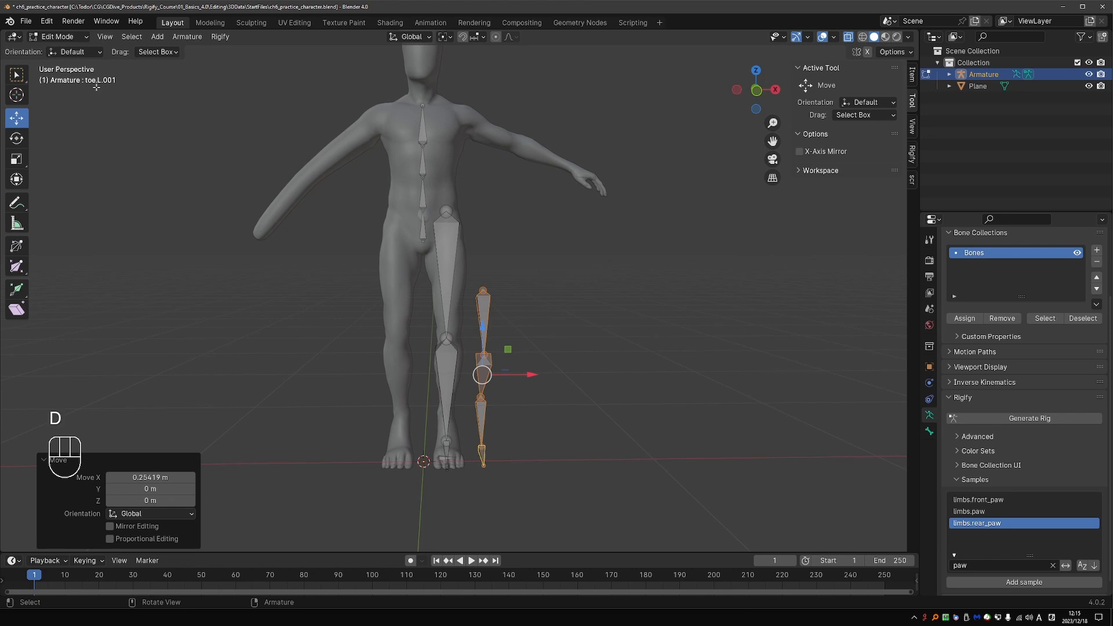
pyautogui.rightClick(109, 85)
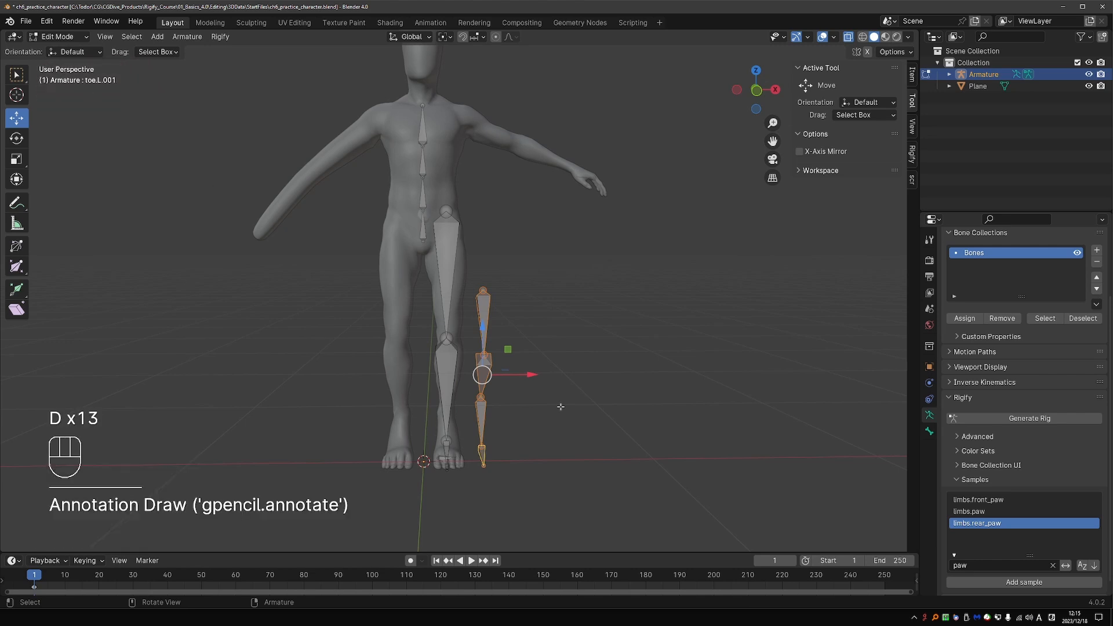
pyautogui.rightClick(542, 333)
pyautogui.click(503, 410)
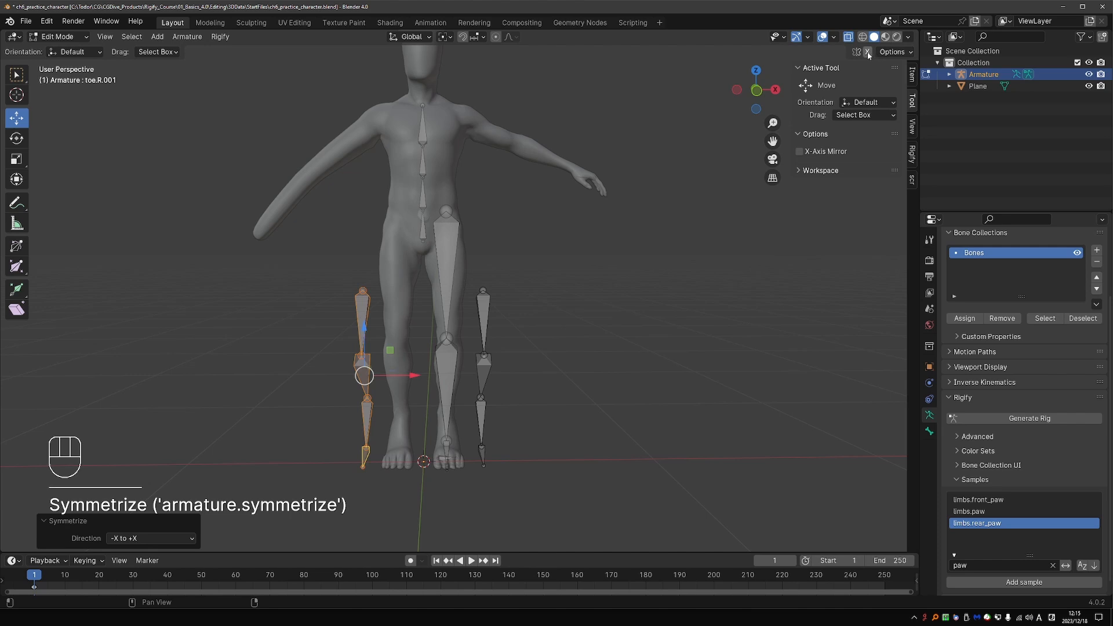
# - Delete the original paw leg bones on the character's left side, keeping the mirrored chain
pyautogui.moveTo(469, 269); pyautogui.dragTo(528, 506)
pyautogui.press('Delete')
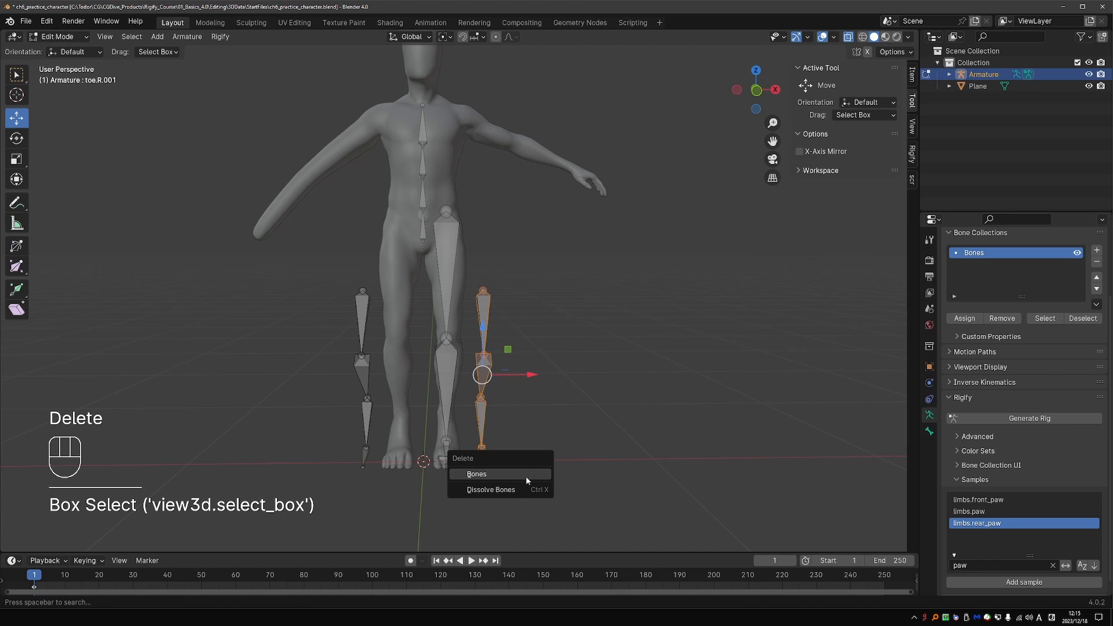
pyautogui.click(525, 479)
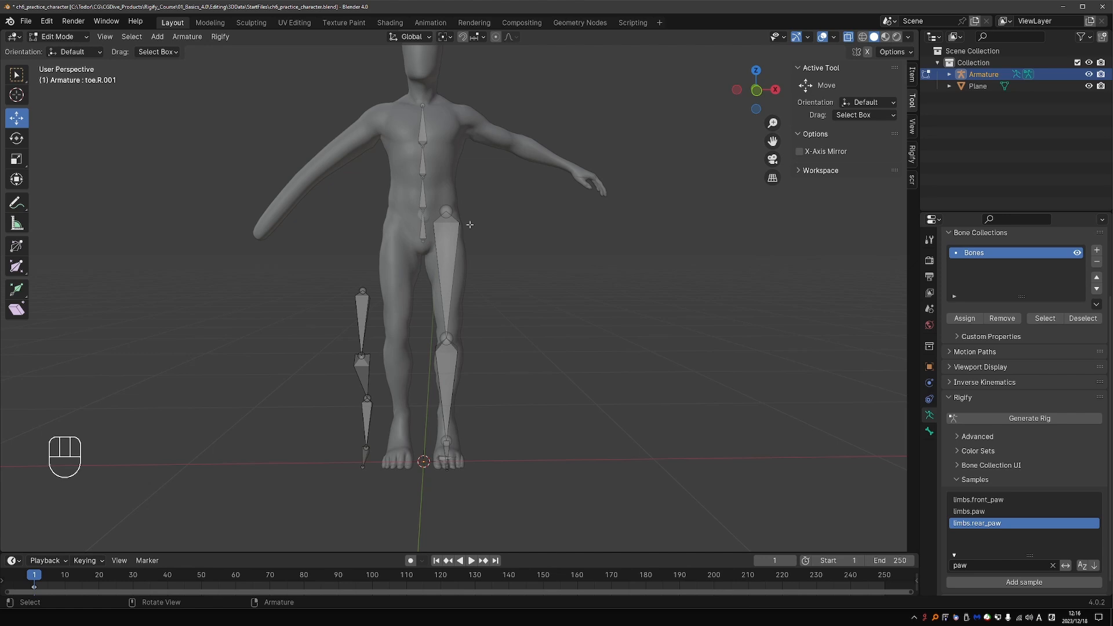
# - In the right side view, move the left leg's hip, knee and ankle joints to follow the character's leg
pyautogui.click(445, 215)
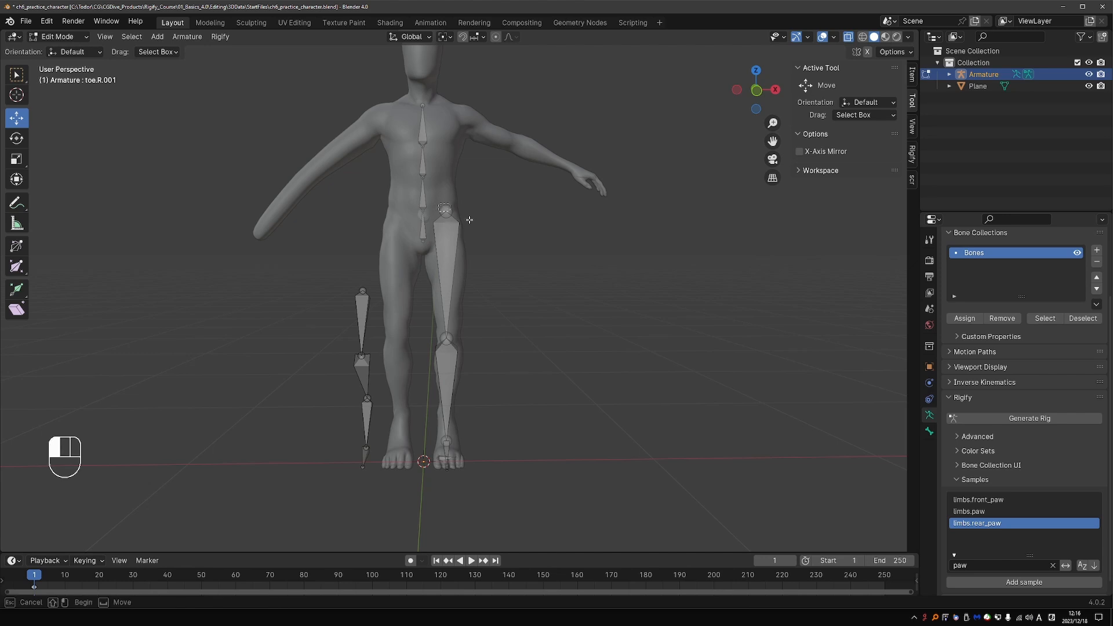
pyautogui.press('KP_3')
pyautogui.press('g')
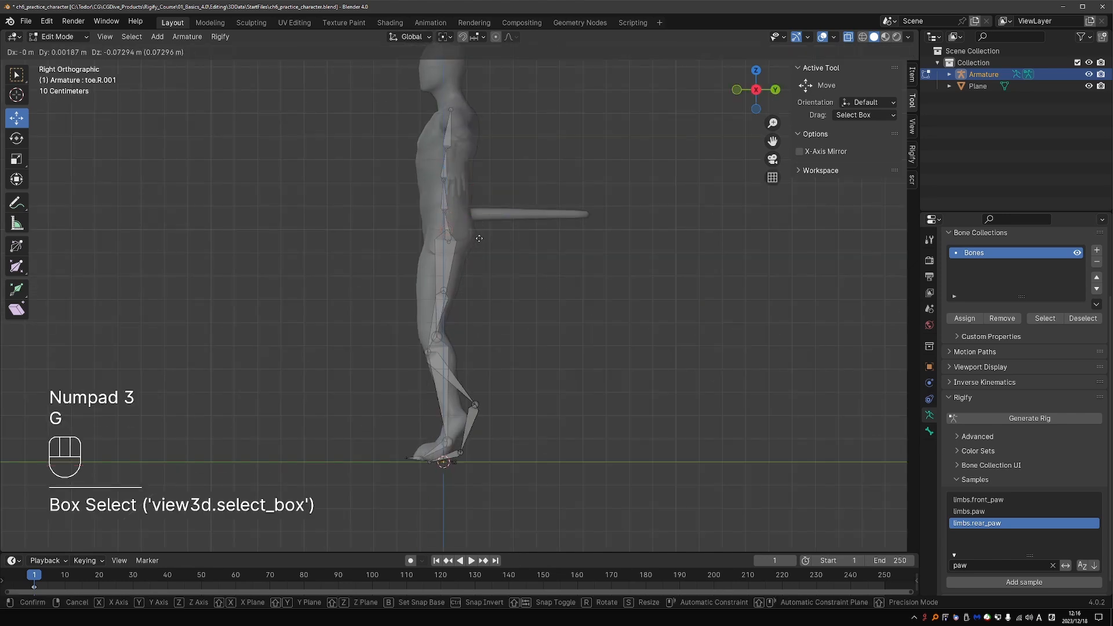
pyautogui.click(478, 235)
pyautogui.scroll(2, 452, 335)
pyautogui.click(432, 339)
pyautogui.press('g')
pyautogui.click(422, 336)
pyautogui.click(450, 490)
pyautogui.press('g')
pyautogui.click(469, 452)
# - Fit the left foot's toe joint inside the foot by moving and scaling it, and readjust the ankle joint
pyautogui.moveTo(380, 503); pyautogui.dragTo(415, 518)
pyautogui.press('g')
pyautogui.click(434, 512)
pyautogui.press('s')
pyautogui.click(443, 513)
pyautogui.press('g')
pyautogui.click(444, 512)
pyautogui.moveTo(450, 440); pyautogui.dragTo(466, 459)
pyautogui.press('g')
pyautogui.click(457, 461)
# - Move the left leg's heel bone behind the foot at ground level, then deselect it
pyautogui.moveTo(381, 499); pyautogui.dragTo(457, 519)
pyautogui.click(456, 519)
pyautogui.press('g')
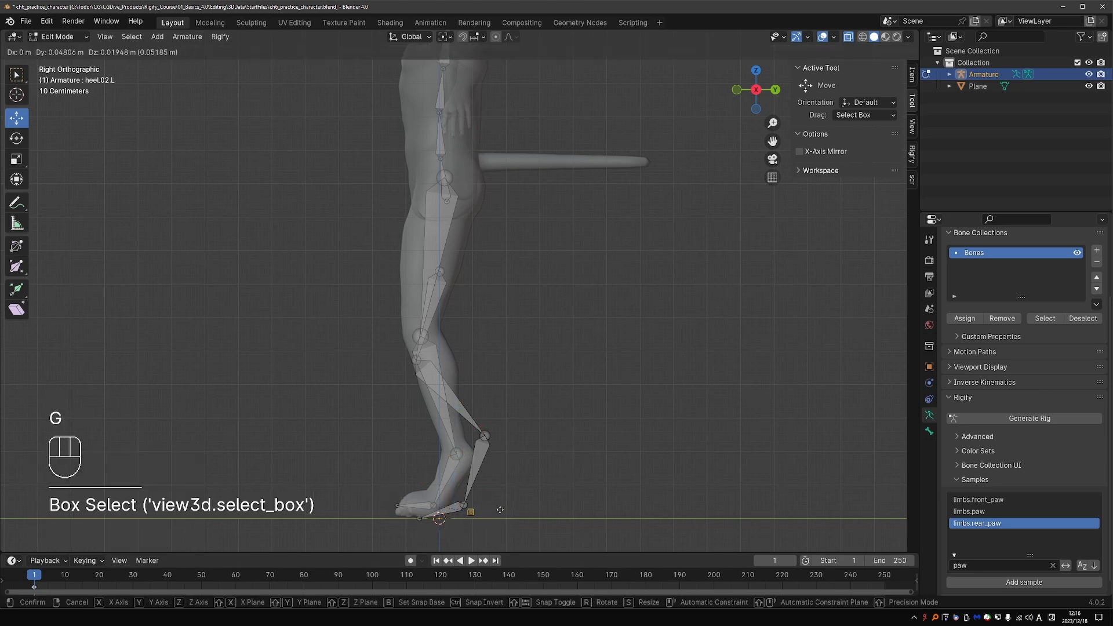
pyautogui.click(502, 467)
pyautogui.press('g')
pyautogui.press('g')
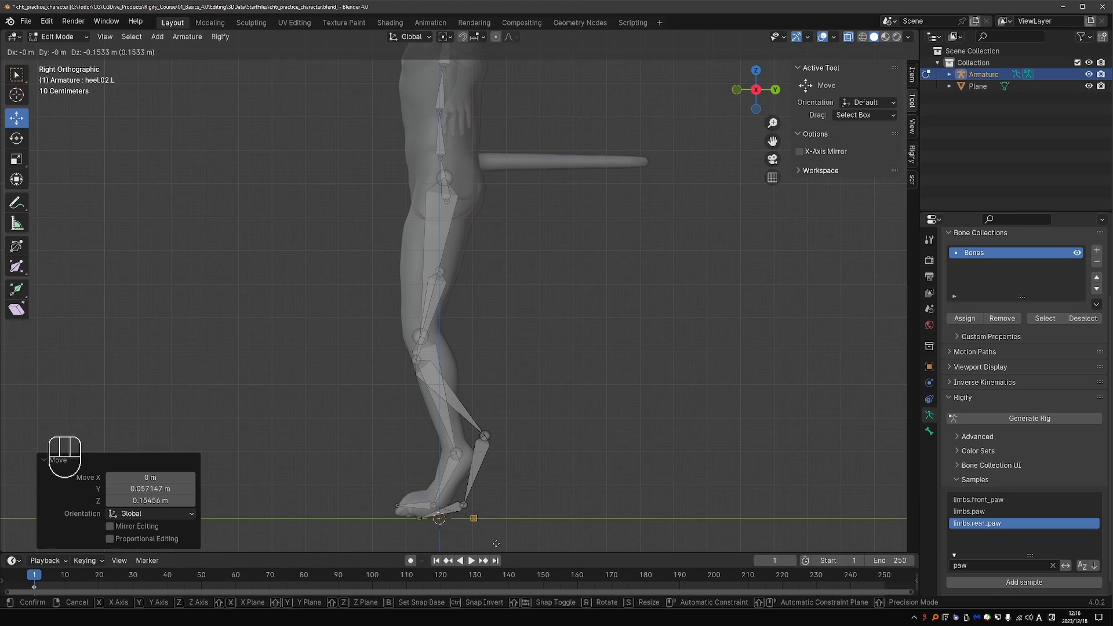
pyautogui.click(497, 543)
pyautogui.click(450, 513)
pyautogui.click(420, 496)
# - Select the left leg's thigh, shin, foot, toe and heel bones and hide them
pyautogui.moveTo(444, 475); pyautogui.dragTo(537, 473, button='middle')
pyautogui.click(429, 253)
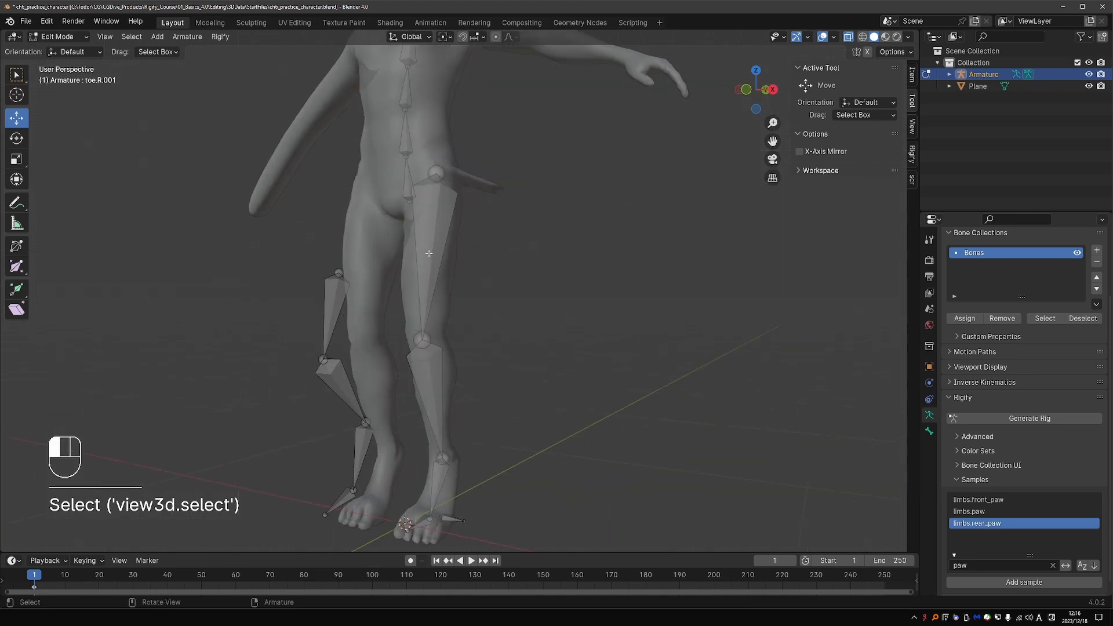
pyautogui.keyDown('shift'); pyautogui.click(429, 395); pyautogui.keyUp('shift')
pyautogui.keyDown('shift'); pyautogui.click(433, 486); pyautogui.keyUp('shift')
pyautogui.keyDown('shift'); pyautogui.click(424, 521); pyautogui.keyUp('shift')
pyautogui.press('h')
pyautogui.moveTo(423, 501); pyautogui.dragTo(473, 531)
pyautogui.press('h')
# - In the right side view, move the paw leg's toe bone, ankle joint and knee joint into the character's leg
pyautogui.press('KP_3')
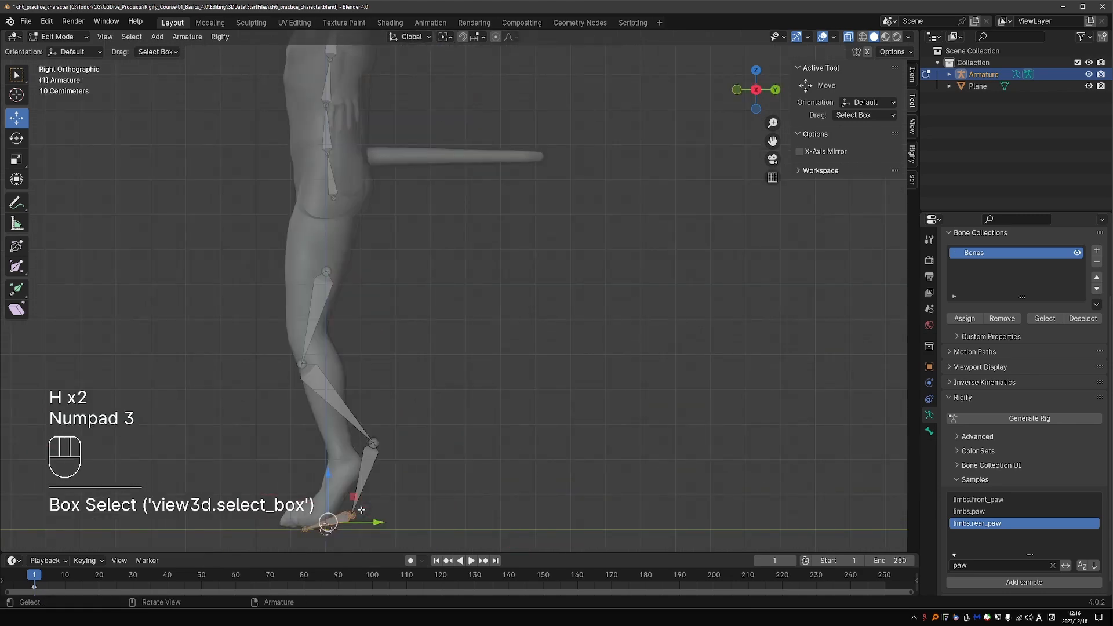
pyautogui.press('g')
pyautogui.click(357, 511)
pyautogui.press('g')
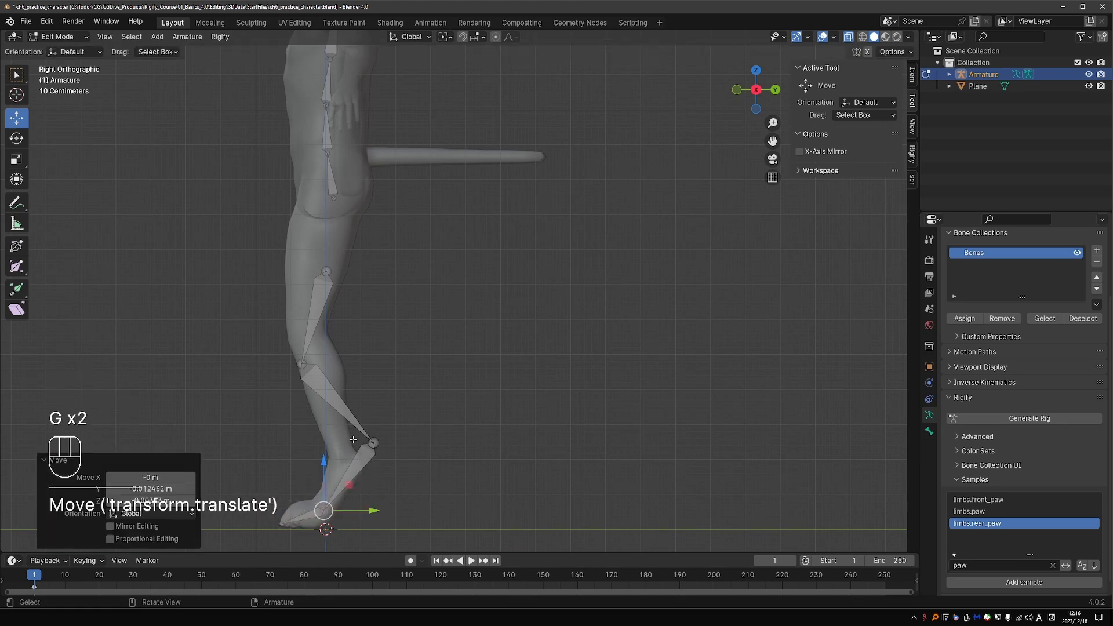
pyautogui.moveTo(357, 426); pyautogui.dragTo(406, 453)
pyautogui.press('g')
pyautogui.click(377, 472)
pyautogui.moveTo(279, 345); pyautogui.dragTo(330, 382)
pyautogui.press('g')
pyautogui.click(337, 354)
# - Raise the paw leg's top joint to the hip and refine its knee, ankle and toe joints to the leg profile
pyautogui.moveTo(302, 250); pyautogui.dragTo(361, 294)
pyautogui.press('g')
pyautogui.click(329, 174)
pyautogui.moveTo(287, 313); pyautogui.dragTo(350, 357)
pyautogui.press('g')
pyautogui.click(350, 350)
pyautogui.moveTo(325, 438); pyautogui.dragTo(377, 467)
pyautogui.press('g')
pyautogui.click(378, 462)
pyautogui.moveTo(261, 501); pyautogui.dragTo(333, 523)
pyautogui.press('g')
pyautogui.click(332, 522)
# - Move the whole paw leg along X into the character's right leg, with a final front-view shift of about 0.005 m
pyautogui.scroll(-3, 323, 506)
pyautogui.moveTo(324, 504); pyautogui.dragTo(442, 487, button='middle')
pyautogui.moveTo(293, 297); pyautogui.dragTo(357, 551)
pyautogui.press('g')
pyautogui.press('x')
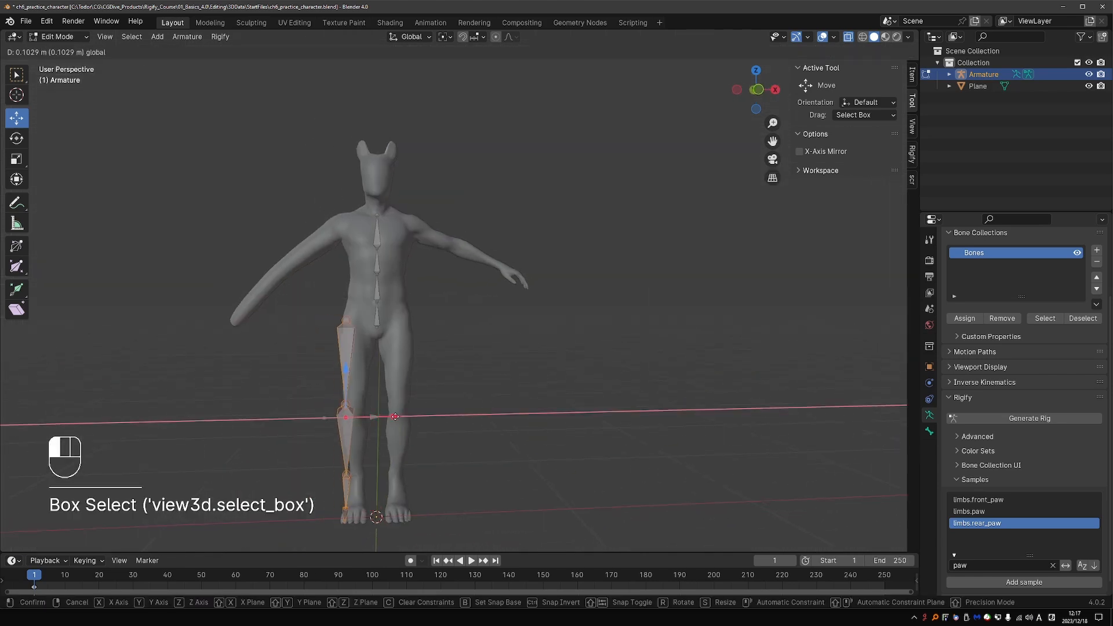
pyautogui.click(394, 416)
pyautogui.press('KP_1')
pyautogui.scroll(2, 390, 522)
pyautogui.moveTo(331, 271); pyautogui.dragTo(391, 533)
pyautogui.moveTo(403, 403); pyautogui.dragTo(406, 403)
pyautogui.press('r')
pyautogui.click(403, 402)
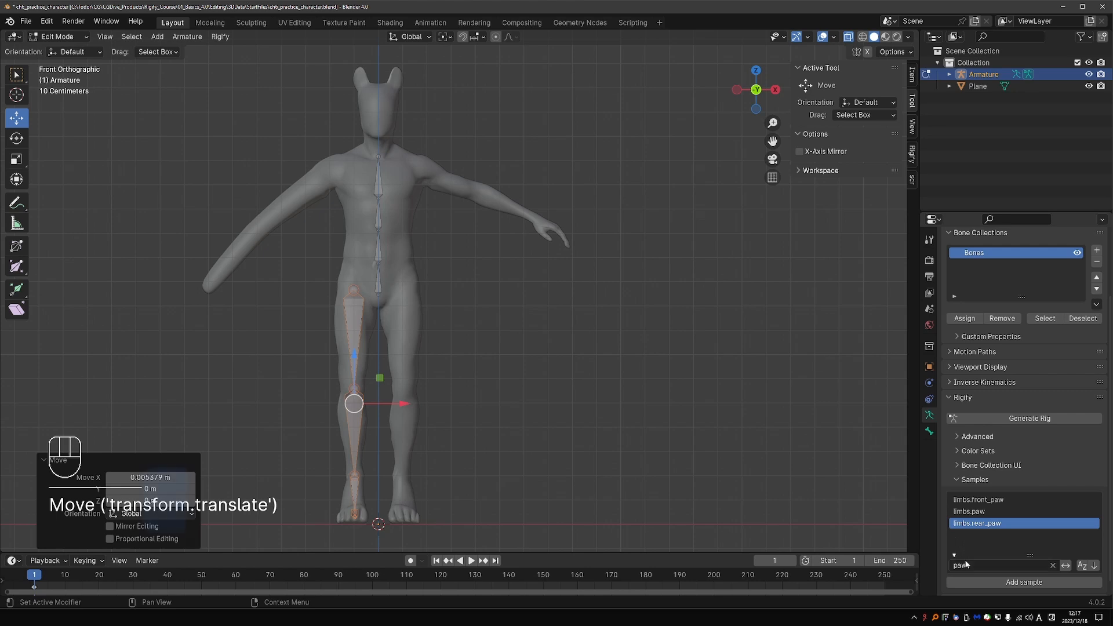
# - Filter the Rigify samples by "arm" and add the limbs.arm sample to the armature
pyautogui.click(966, 564)
pyautogui.write('arm')
pyautogui.press('Return')
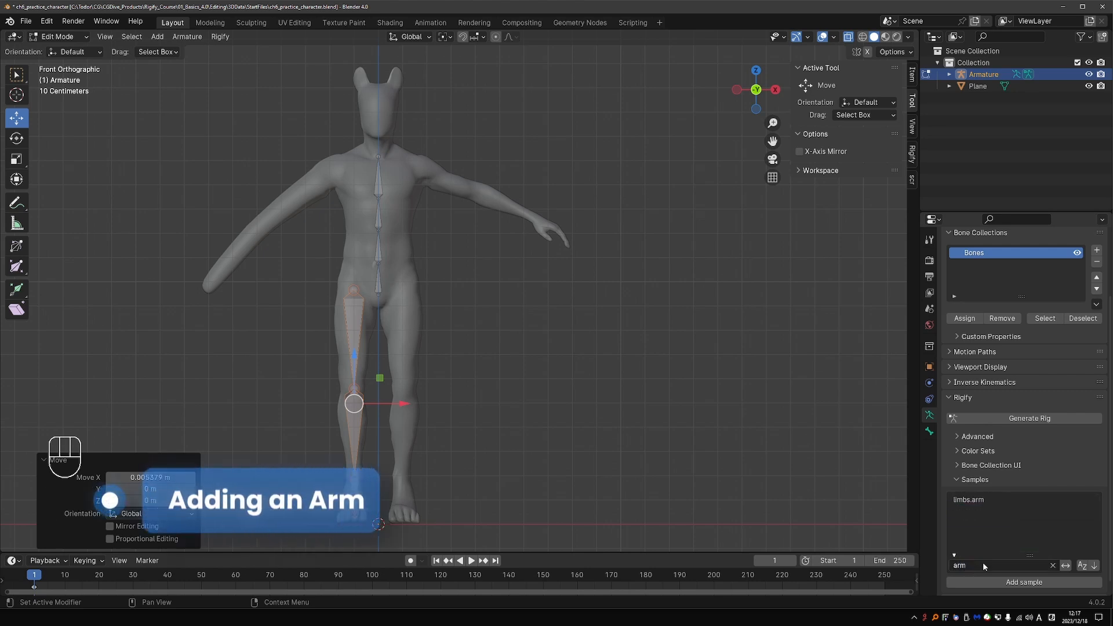
pyautogui.click(980, 500)
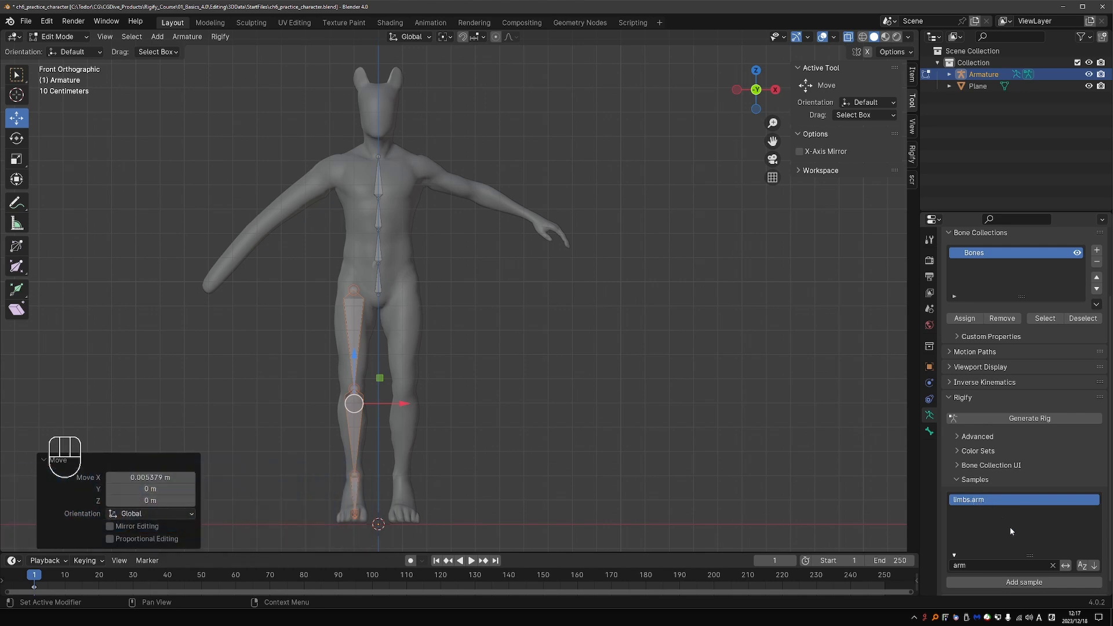
pyautogui.click(1024, 583)
# - In the front view, move and rotate the arm chain to align with the character's left arm
pyautogui.press('g')
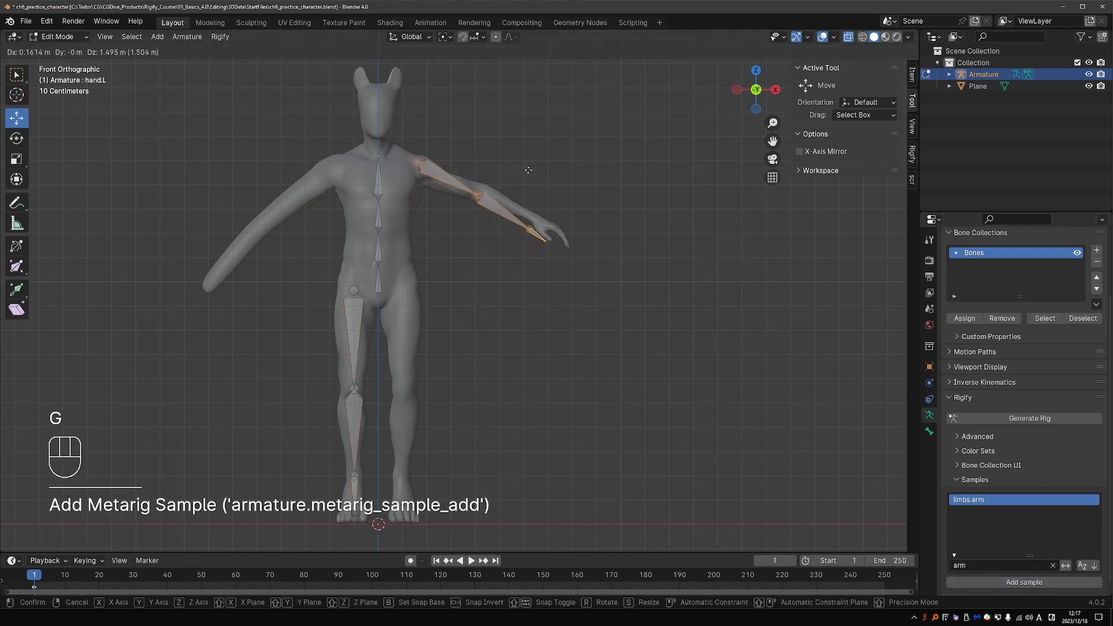
pyautogui.click(559, 171)
pyautogui.press('r')
pyautogui.click(570, 165)
pyautogui.press('g')
pyautogui.click(577, 165)
pyautogui.press('r')
pyautogui.click(575, 158)
pyautogui.press('g')
pyautogui.click(573, 157)
# - In the top view, shift the arm chain along Y and adjust the elbow joint inside the arm
pyautogui.press('KP_7')
pyautogui.click(481, 190)
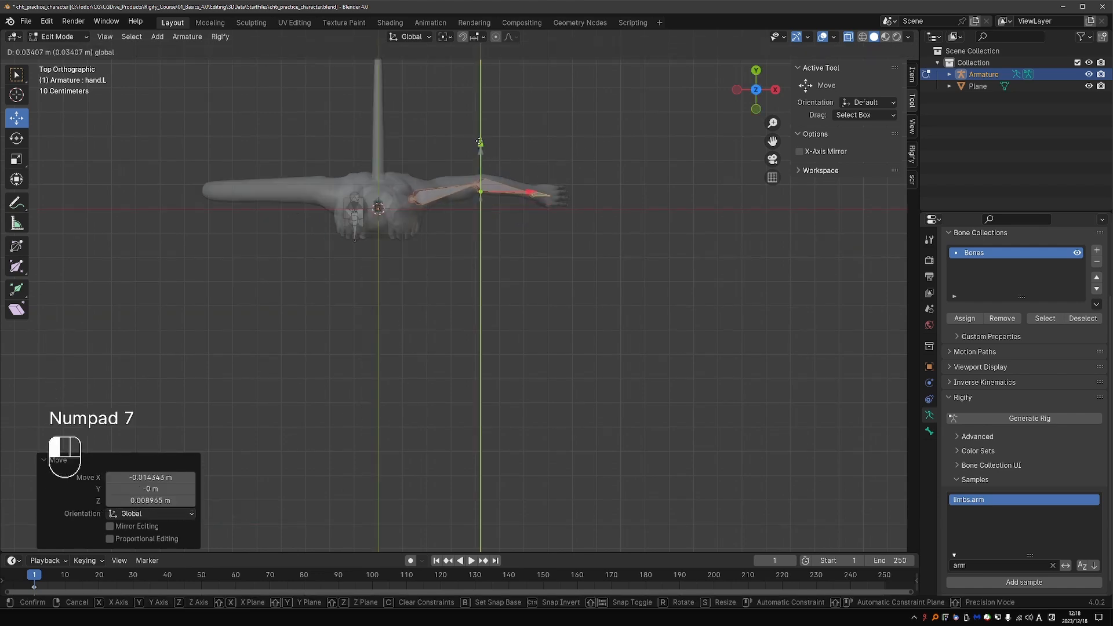
pyautogui.click(428, 209)
pyautogui.press('g')
pyautogui.press('g')
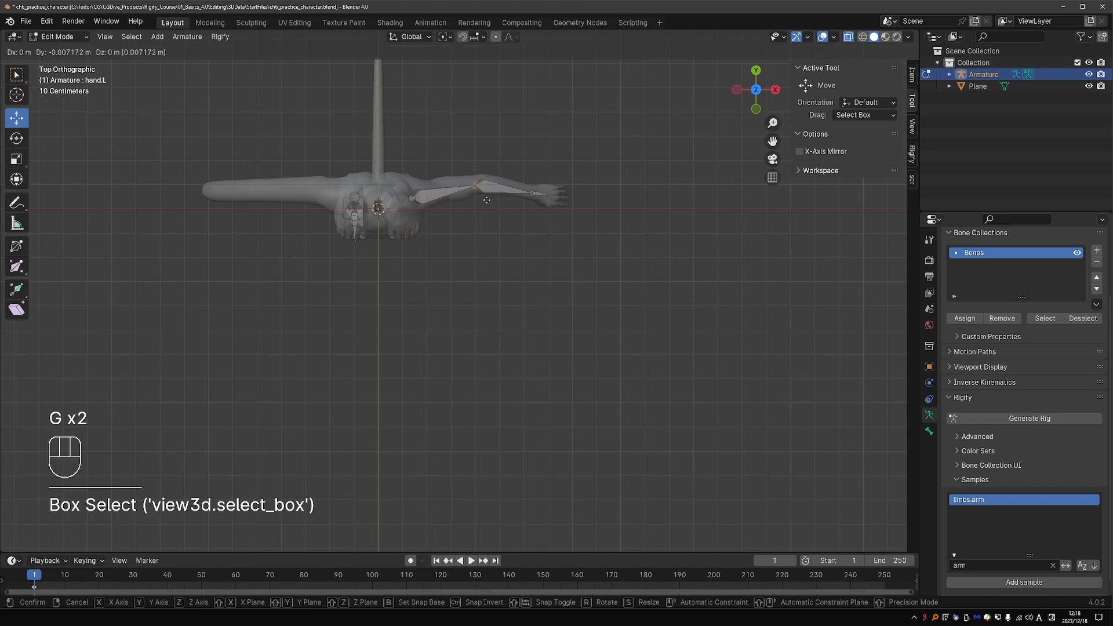
# - In the front view, fine-tune the arm joints from the shoulder outward to fit the mesh, and select the hand bone
pyautogui.press('KP_1')
pyautogui.press('g')
pyautogui.press('g')
pyautogui.click(424, 167)
pyautogui.scroll(5, 555, 209)
pyautogui.moveTo(352, 141); pyautogui.dragTo(372, 159)
pyautogui.press('g')
pyautogui.click(371, 158)
pyautogui.moveTo(494, 212); pyautogui.dragTo(551, 249)
pyautogui.scroll(-1, 550, 249)
pyautogui.keyDown('shift'); pyautogui.moveTo(125, 298); pyautogui.dragTo(133, 313, button='middle'); pyautogui.keyUp('shift')
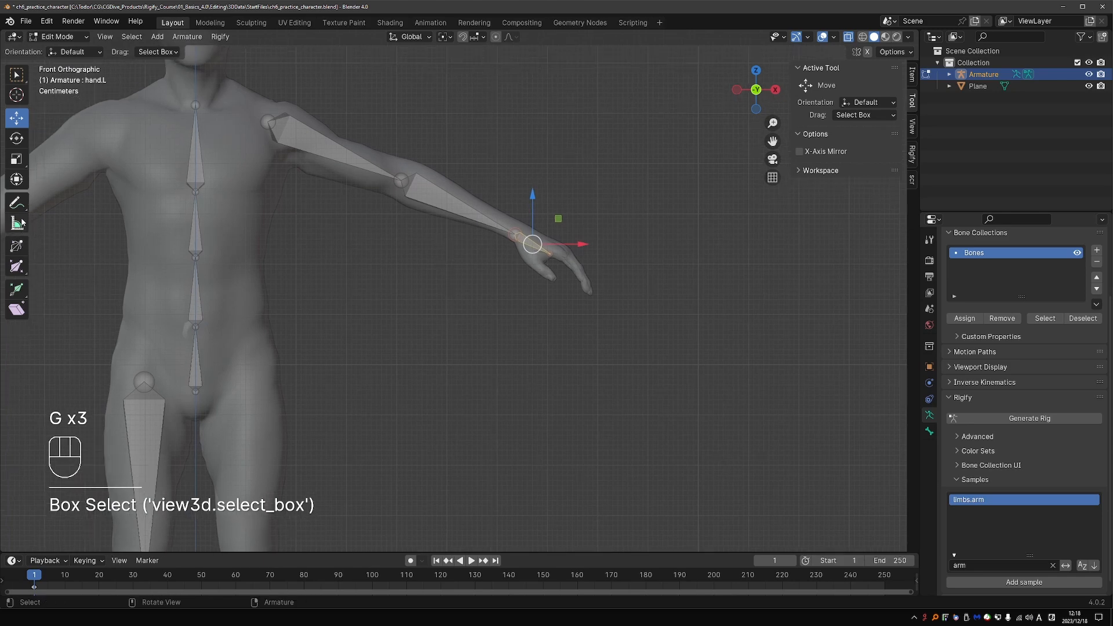
# - Annotate the arm's straight front-view line and its bent elbow in the top view with Annotate Line, then erase the lines
pyautogui.moveTo(16, 203); pyautogui.dragTo(75, 228)
pyautogui.moveTo(265, 96)
pyautogui.mouseDown()
pyautogui.moveTo(603, 230)
pyautogui.moveTo(598, 250)
pyautogui.mouseUp()
pyautogui.press('KP_7')
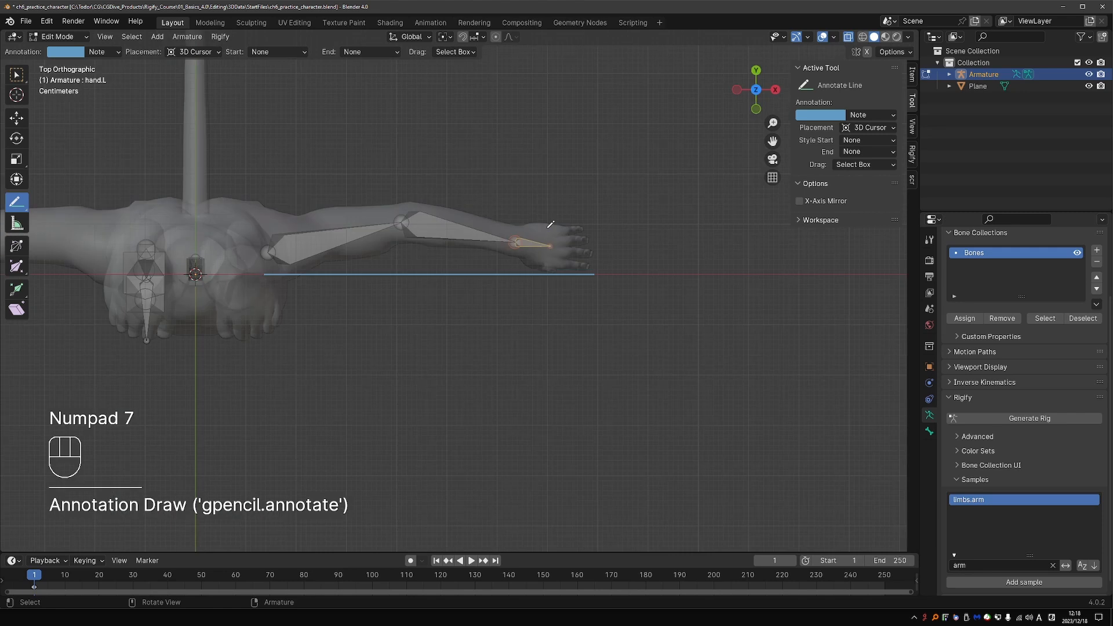
pyautogui.moveTo(261, 234)
pyautogui.mouseDown()
pyautogui.moveTo(400, 196)
pyautogui.moveTo(542, 240)
pyautogui.mouseUp()
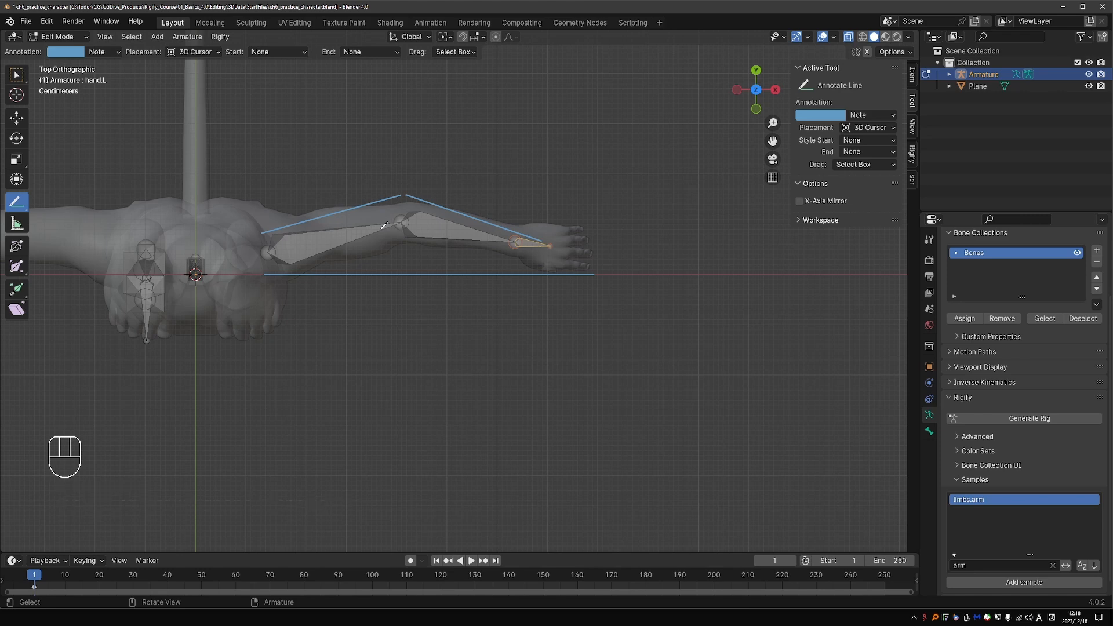
pyautogui.press('d')
pyautogui.moveTo(379, 219); pyautogui.dragTo(592, 273, button='right')
pyautogui.moveTo(557, 324)
pyautogui.mouseDown(button='middle')
pyautogui.moveTo(524, 286)
pyautogui.moveTo(457, 290)
pyautogui.mouseUp(button='middle')
pyautogui.scroll(-3, 457, 290)
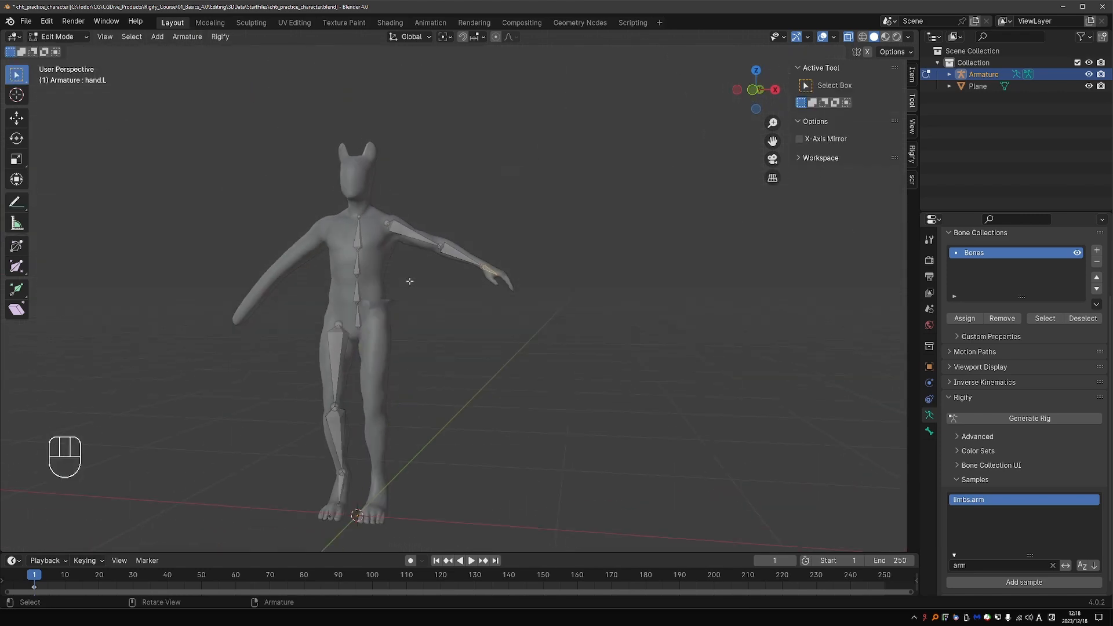
# - Unhide the left leg bones and adjust the leg's joint heights with the Move tool, finishing at the knee in the front view
pyautogui.hotkey('alt', 'h')
pyautogui.moveTo(416, 330); pyautogui.dragTo(379, 313, button='middle')
pyautogui.click(379, 314)
pyautogui.click(16, 118)
pyautogui.moveTo(375, 273); pyautogui.dragTo(376, 285)
pyautogui.press('KP_1')
pyautogui.scroll(2, 384, 481)
pyautogui.moveTo(355, 394); pyautogui.dragTo(370, 330)
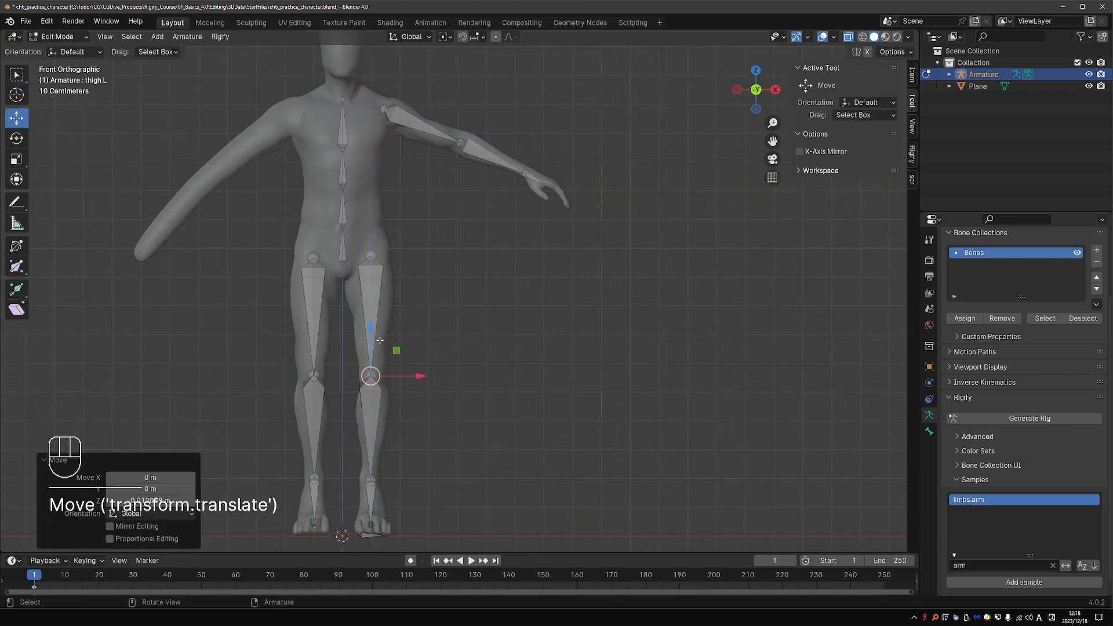
# - In the right side view, nudge the left knee joint about 0.006 m along Y
pyautogui.press('KP_3')
pyautogui.scroll(1, 364, 352)
pyautogui.press('g')
pyautogui.click(403, 405)
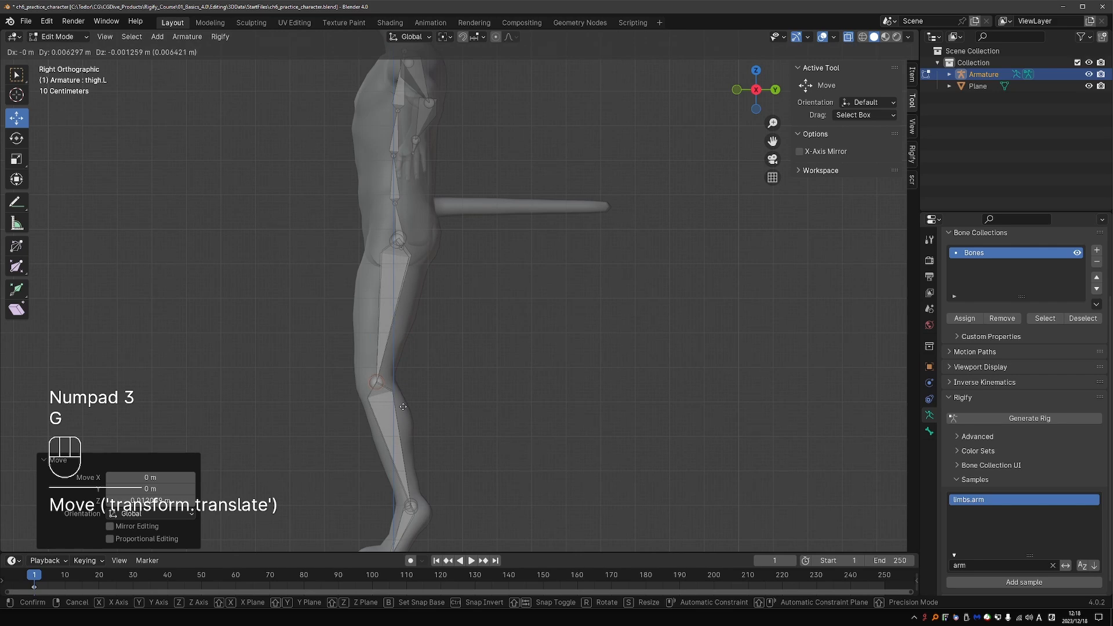
# - Reposition the joint at the ball of the foot in the right side view
pyautogui.keyDown('shift'); pyautogui.scroll(-5, 412, 381); pyautogui.keyUp('shift')
pyautogui.scroll(4, 409, 388)
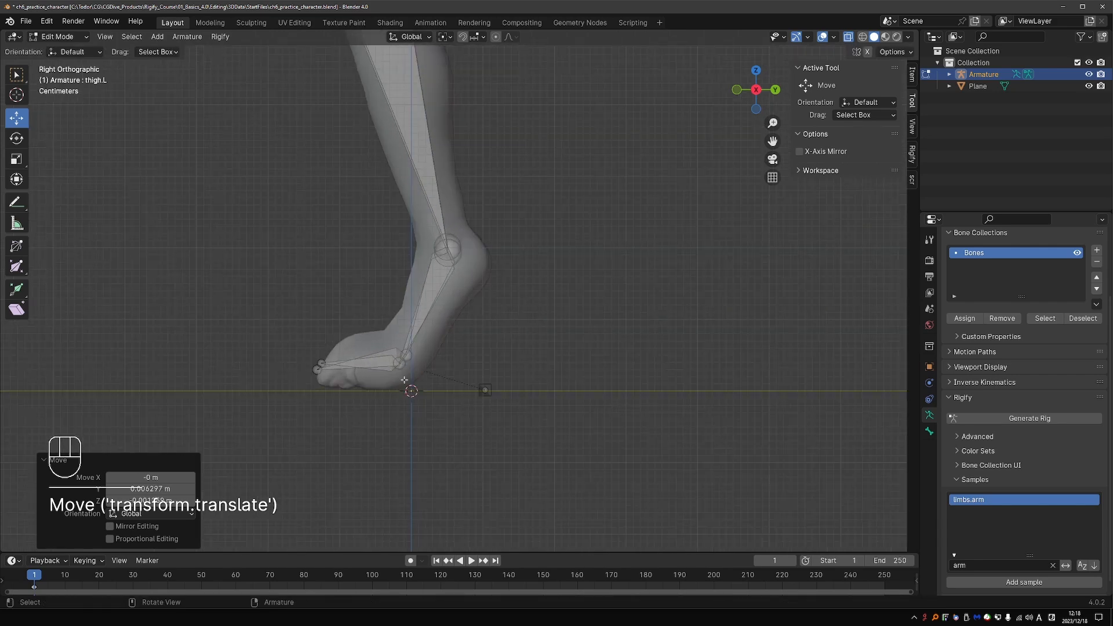
pyautogui.click(408, 360)
pyautogui.press('g')
pyautogui.click(404, 360)
# - Adjust the toe tip joints and the ball-of-foot joint to fit inside the feet
pyautogui.click(333, 362)
pyautogui.moveTo(312, 354); pyautogui.dragTo(328, 367)
pyautogui.press('g')
pyautogui.press('g')
pyautogui.click(325, 362)
pyautogui.press('g')
pyautogui.click(307, 359)
pyautogui.press('g')
pyautogui.click(319, 365)
pyautogui.press('g')
pyautogui.click(399, 363)
# - Select the hip joints of both legs and raise them together by about 0.008 m
pyautogui.moveTo(464, 348); pyautogui.dragTo(549, 333, button='middle')
pyautogui.scroll(5, 531, 215)
pyautogui.click(519, 176)
pyautogui.keyDown('shift'); pyautogui.click(561, 176); pyautogui.keyUp('shift')
pyautogui.moveTo(540, 131); pyautogui.dragTo(539, 128)
pyautogui.keyDown('shift'); pyautogui.moveTo(590, 213); pyautogui.dragTo(572, 278, button='middle'); pyautogui.keyUp('shift')
pyautogui.scroll(-1, 571, 277)
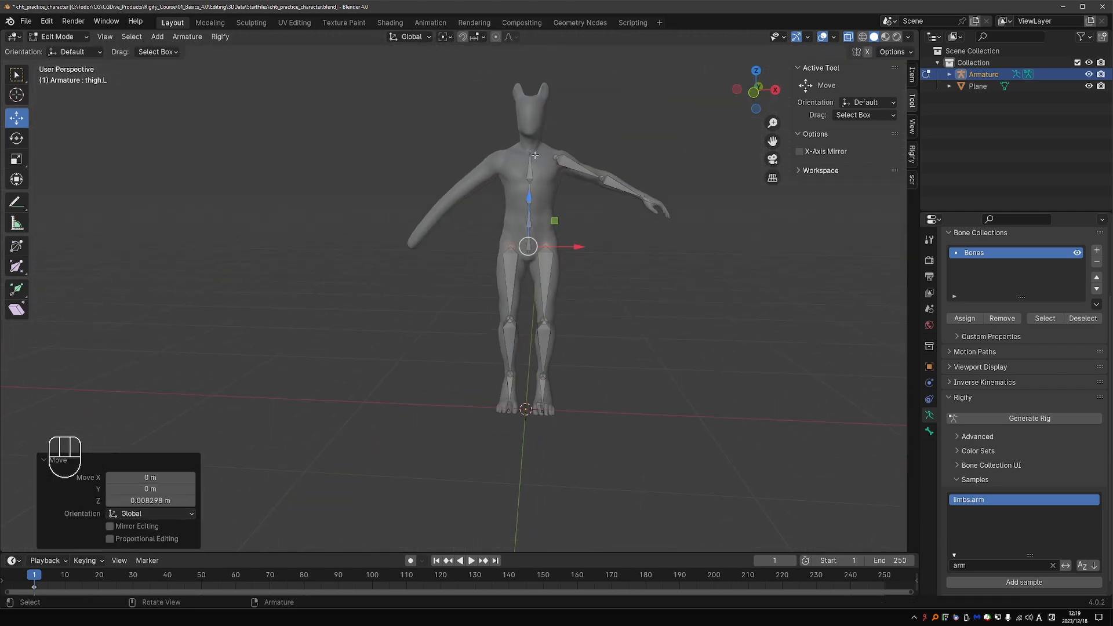
# - Clear the rig sample filter and select the basic.super_copy sample in the list
pyautogui.click(1053, 565)
pyautogui.scroll(5, 1096, 531)
pyautogui.click(1008, 535)
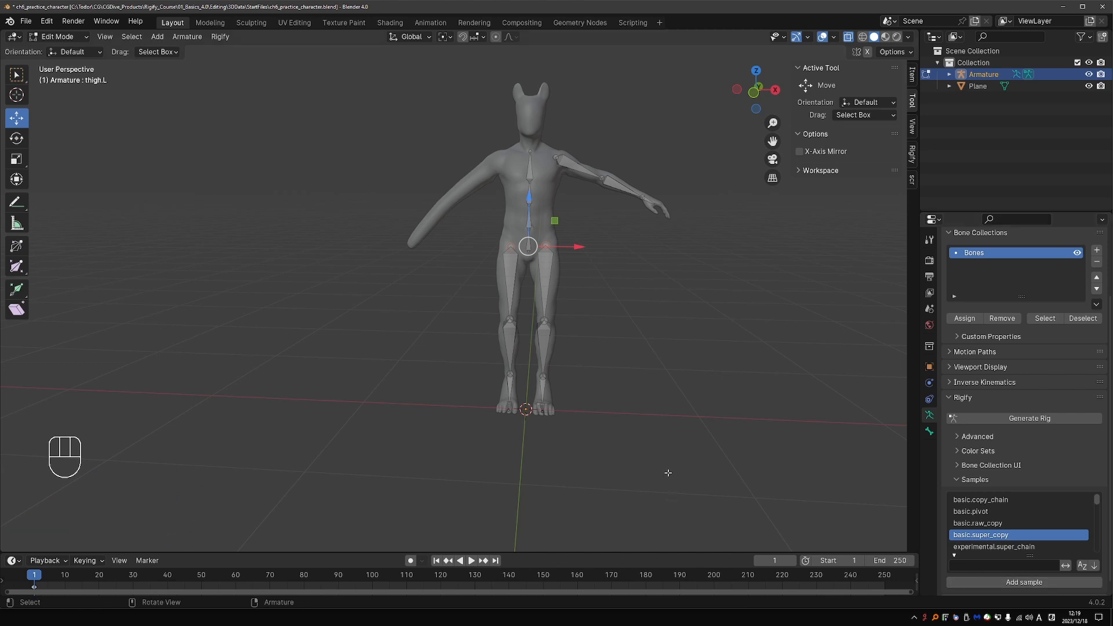
# - Add a single bone to the armature and, in the front view, rotate it horizontal, shrink it and place it near the character's left shoulder
pyautogui.scroll(2, 571, 394)
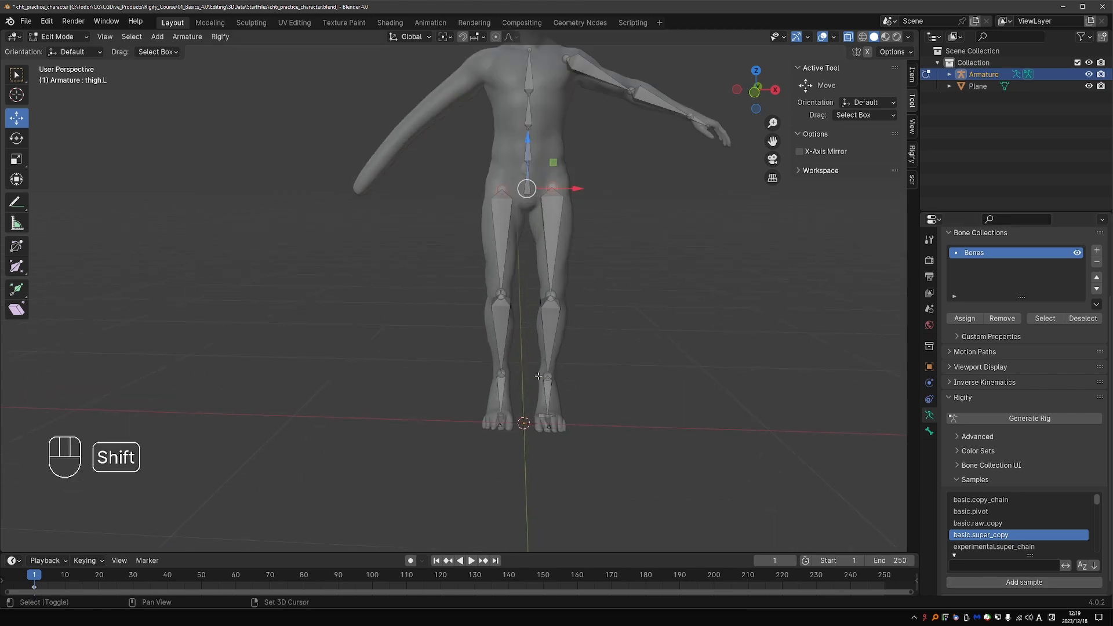
pyautogui.hotkey('shift', 'a')
pyautogui.click(555, 366)
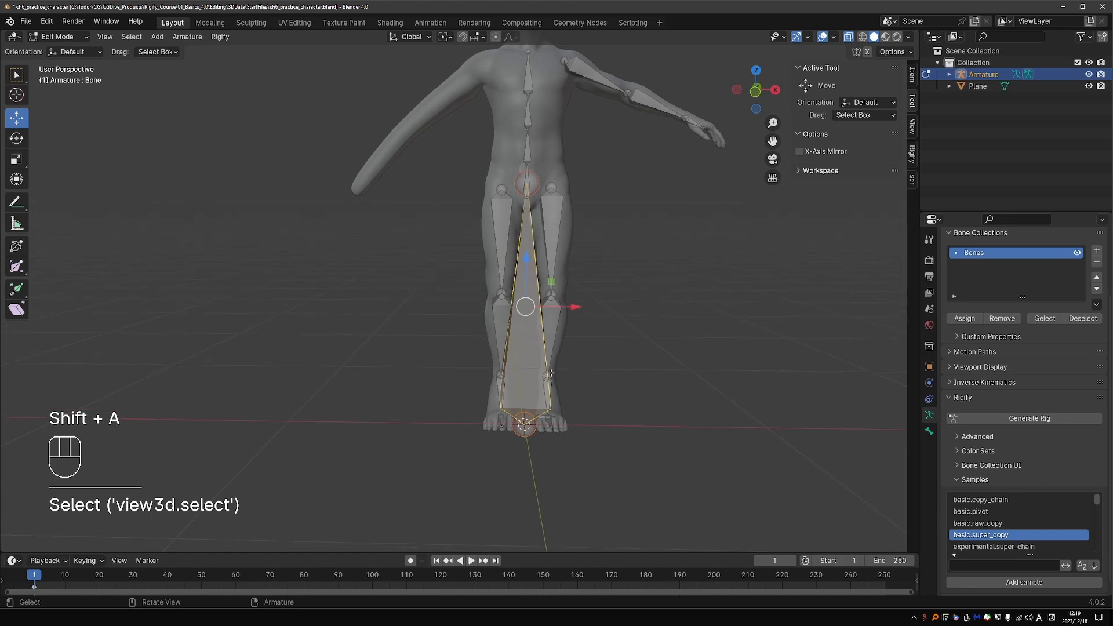
pyautogui.press('KP_1')
pyautogui.press('r')
pyautogui.click(632, 487)
pyautogui.press('s')
pyautogui.click(558, 384)
pyautogui.press('g')
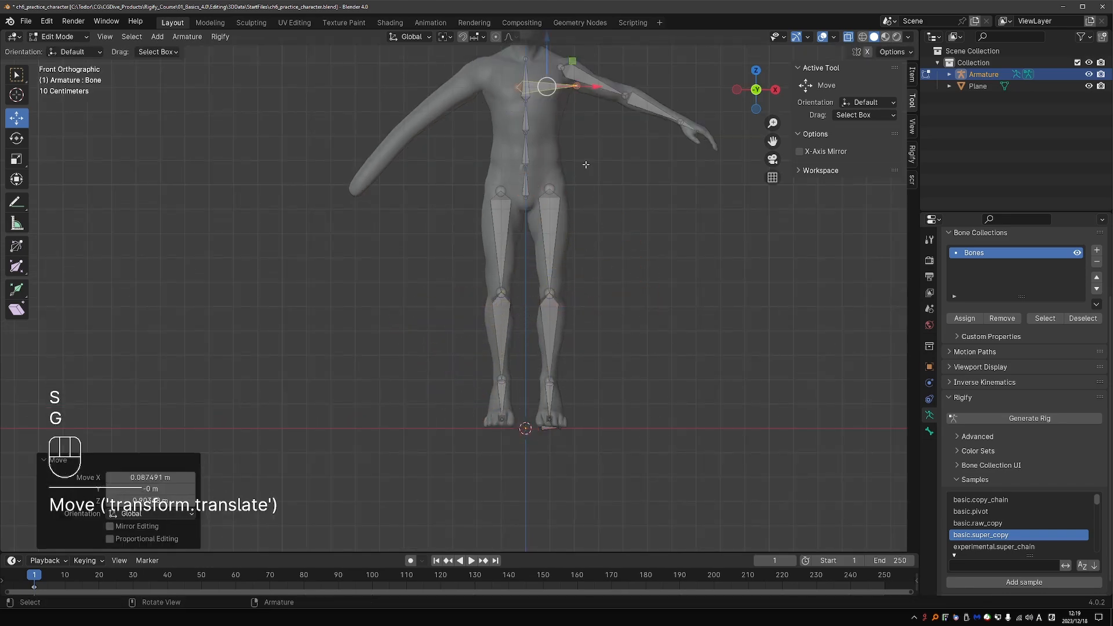
pyautogui.click(580, 164)
# - Refine the new bone's size, position and angle in the front view so it spans from the upper chest to the left upper arm
pyautogui.keyDown('shift'); pyautogui.moveTo(580, 164); pyautogui.dragTo(544, 315, button='middle'); pyautogui.keyUp('shift')
pyautogui.press('s')
pyautogui.click(525, 284)
pyautogui.press('g')
pyautogui.click(533, 258)
pyautogui.press('s')
pyautogui.click(537, 264)
pyautogui.press('g')
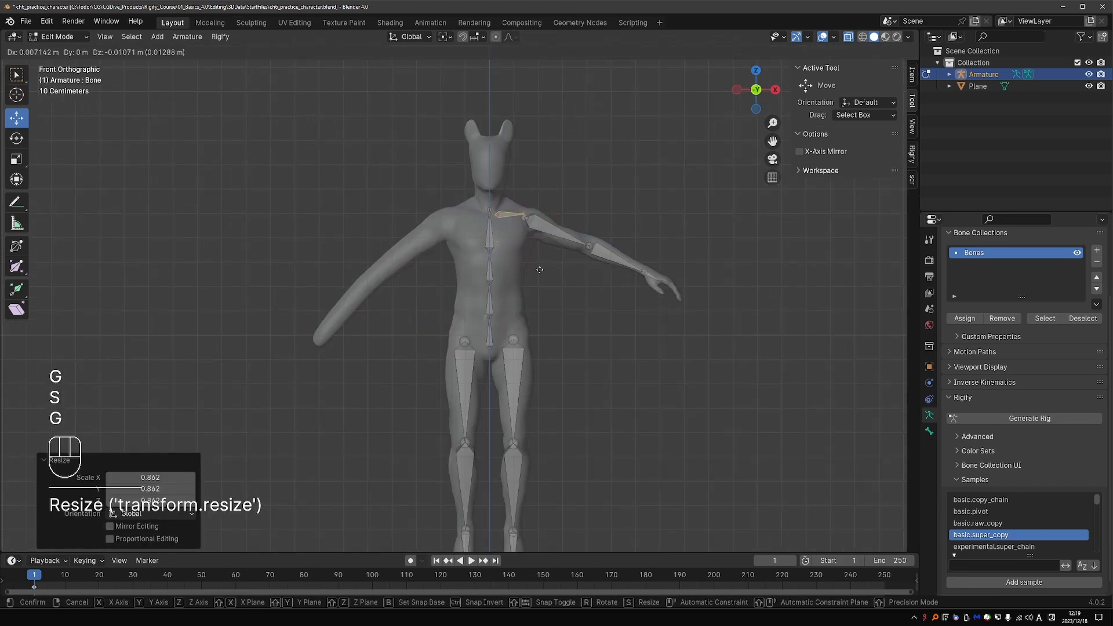
pyautogui.click(539, 268)
pyautogui.press('s')
pyautogui.click(553, 272)
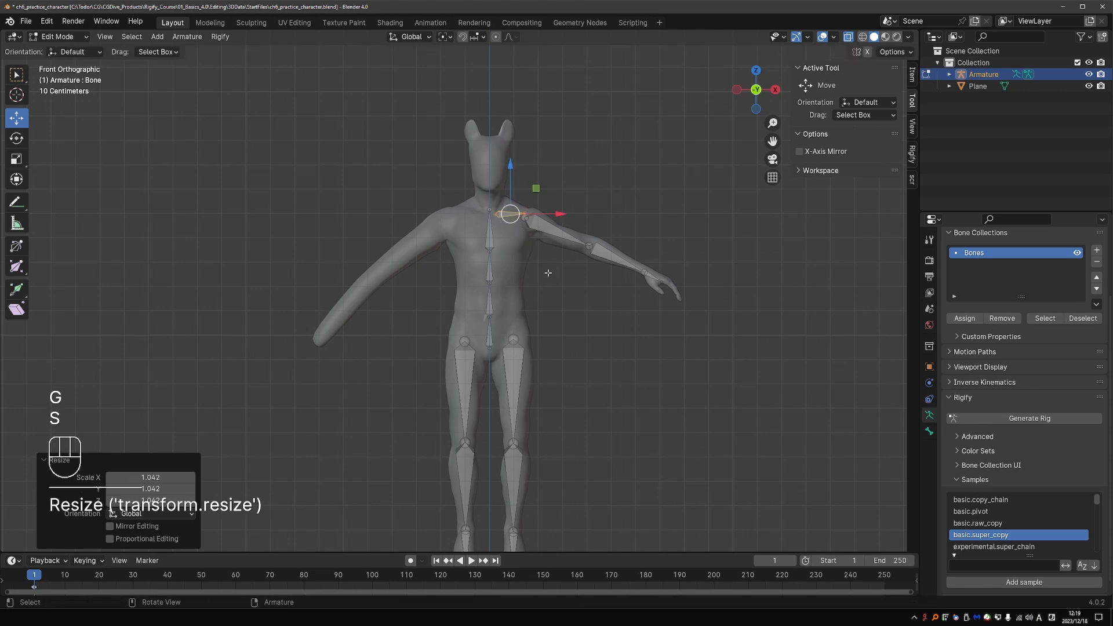
pyautogui.press('r')
pyautogui.click(542, 264)
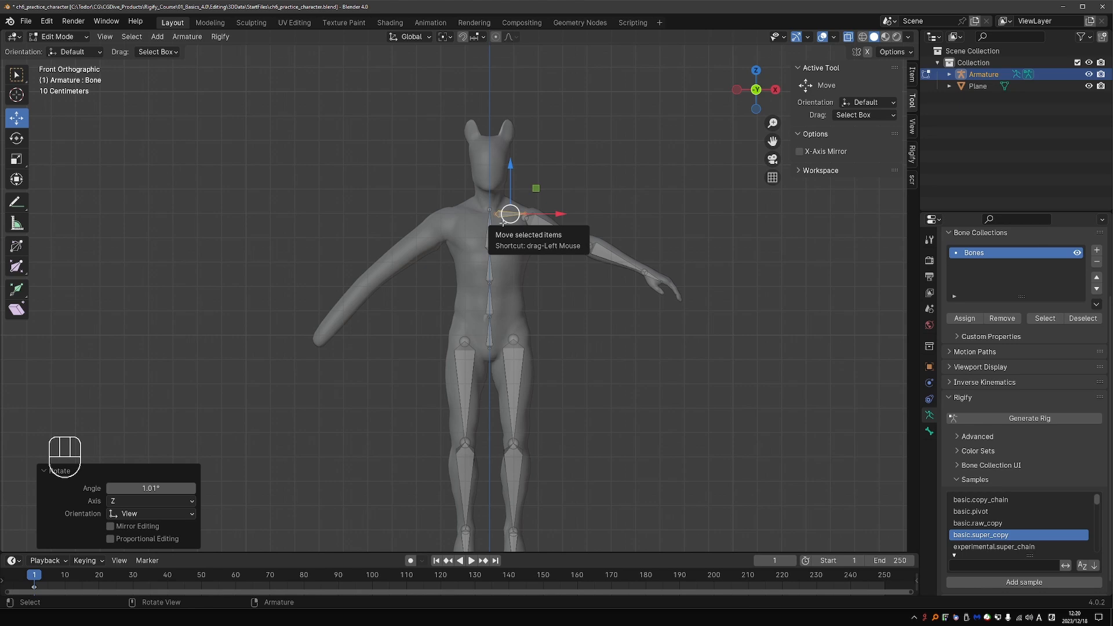
# - In Pose Mode, assign the Rigify type basic.super_copy to the new left shoulder bone
pyautogui.press('Tab')
pyautogui.click(590, 243)
pyautogui.click(513, 215)
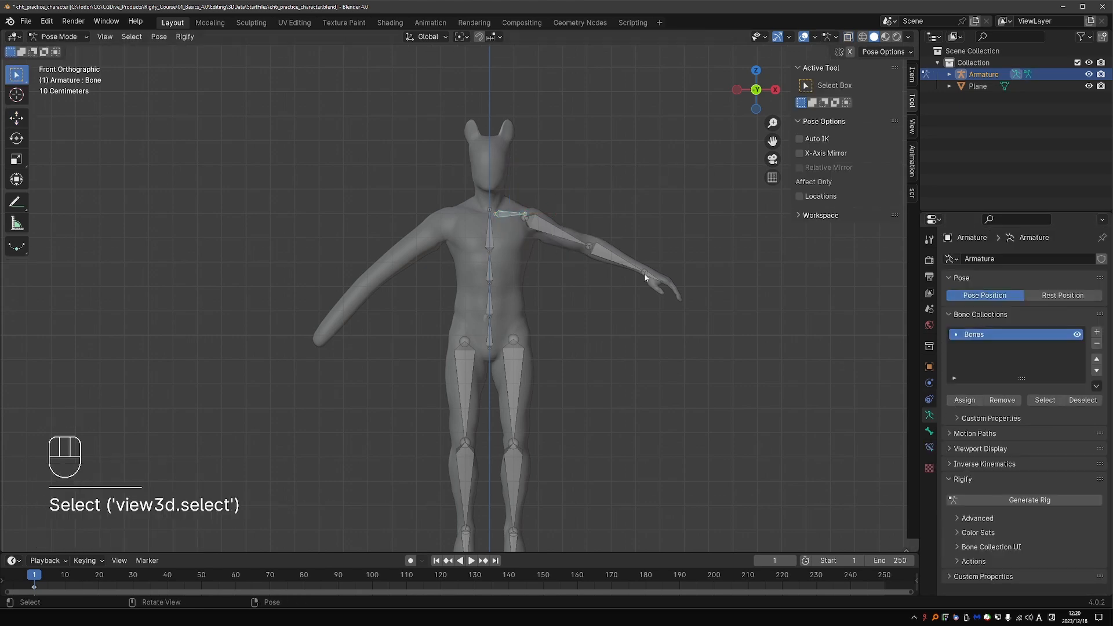
pyautogui.click(929, 432)
pyautogui.click(1019, 534)
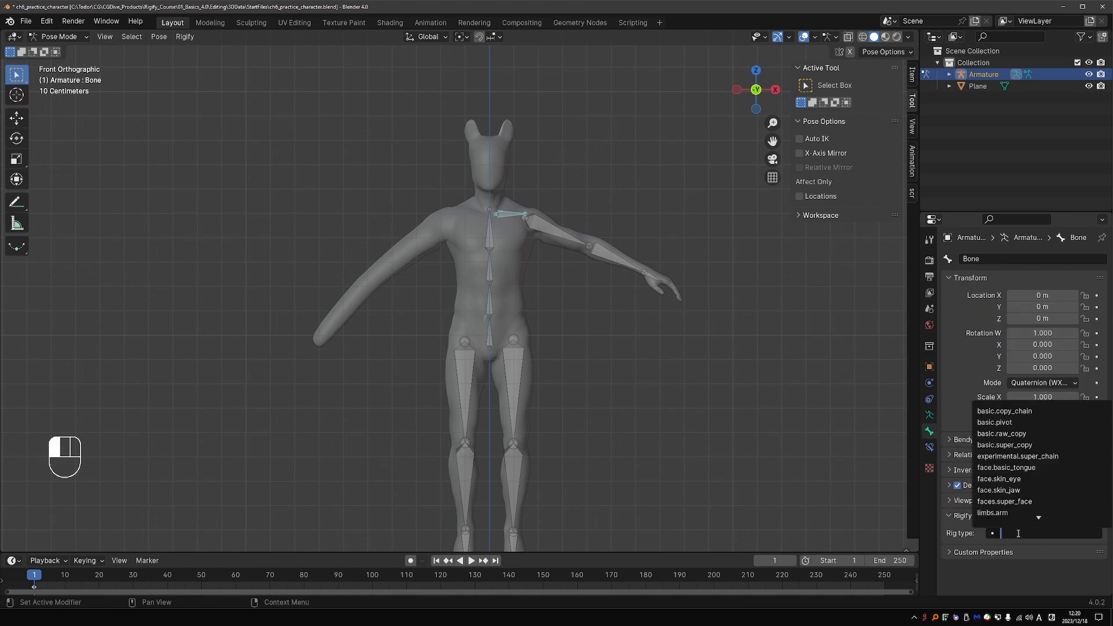
pyautogui.click(1035, 446)
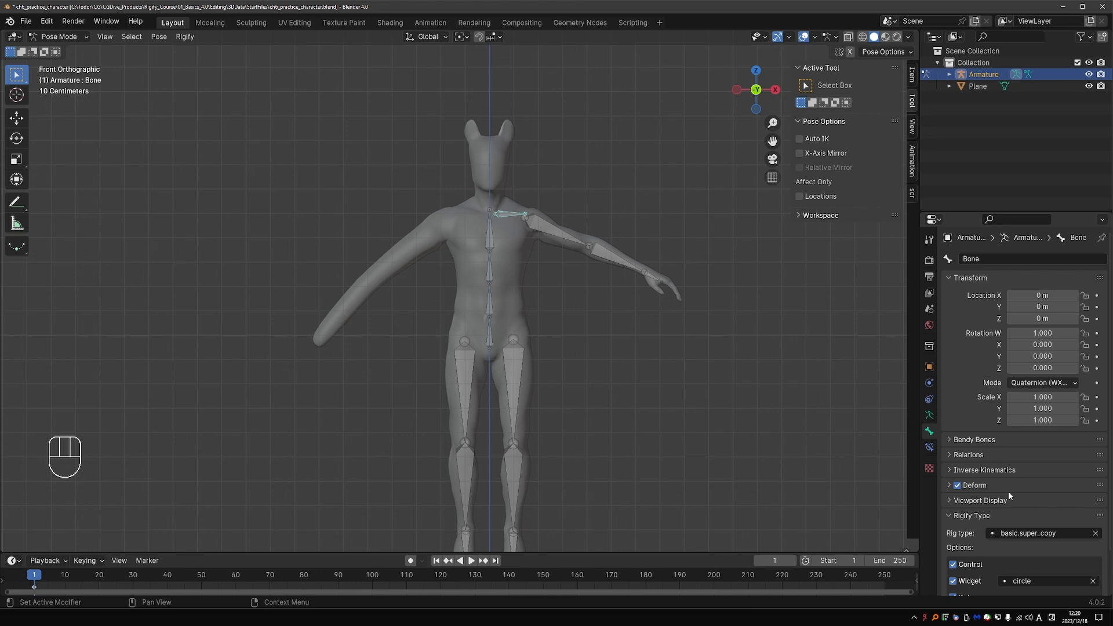
# - In Edit Mode, move the whole left shoulder bone back along Y by about 0.047 m
pyautogui.moveTo(591, 429); pyautogui.dragTo(545, 428, button='middle')
pyautogui.keyDown('shift'); pyautogui.moveTo(532, 423); pyautogui.dragTo(519, 324, button='middle'); pyautogui.keyUp('shift')
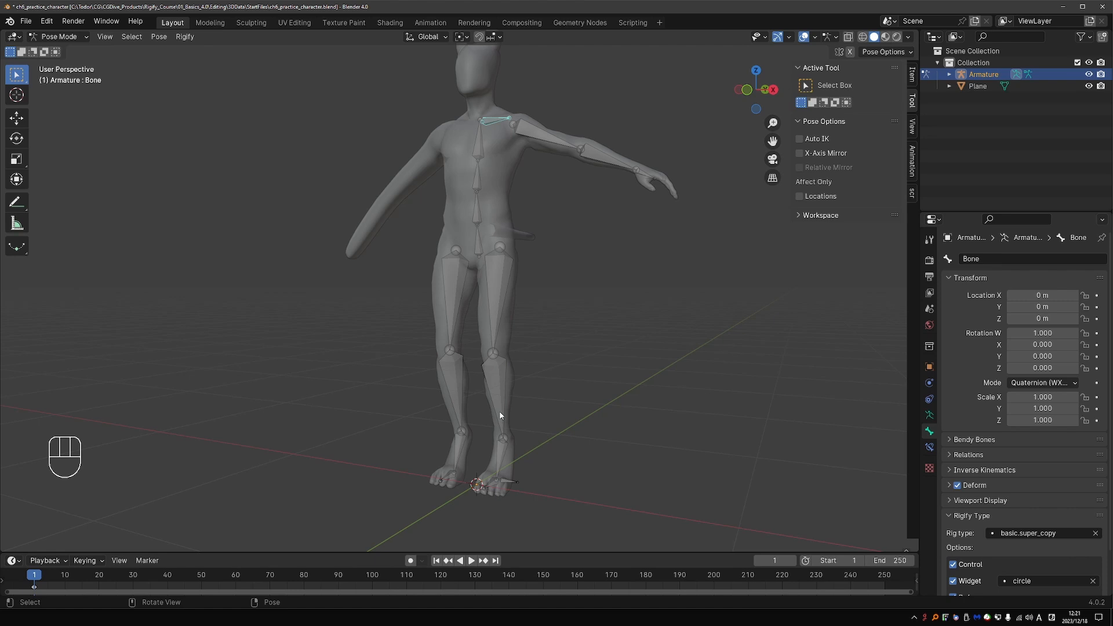
pyautogui.moveTo(441, 157); pyautogui.dragTo(376, 191, button='middle')
pyautogui.press('Tab')
pyautogui.click(490, 123)
pyautogui.moveTo(491, 123); pyautogui.dragTo(429, 125, button='middle')
pyautogui.moveTo(520, 121); pyautogui.dragTo(533, 122)
pyautogui.moveTo(475, 183); pyautogui.dragTo(594, 146, button='middle')
# - Rename the shoulder bone shoulder.L and symmetrize it to the opposite side
pyautogui.press('F2')
pyautogui.write('shoulder.L')
pyautogui.press('Return')
pyautogui.rightClick(594, 147)
pyautogui.click(594, 149)
pyautogui.keyDown('shift'); pyautogui.moveTo(480, 118); pyautogui.dragTo(479, 131, button='middle'); pyautogui.keyUp('shift')
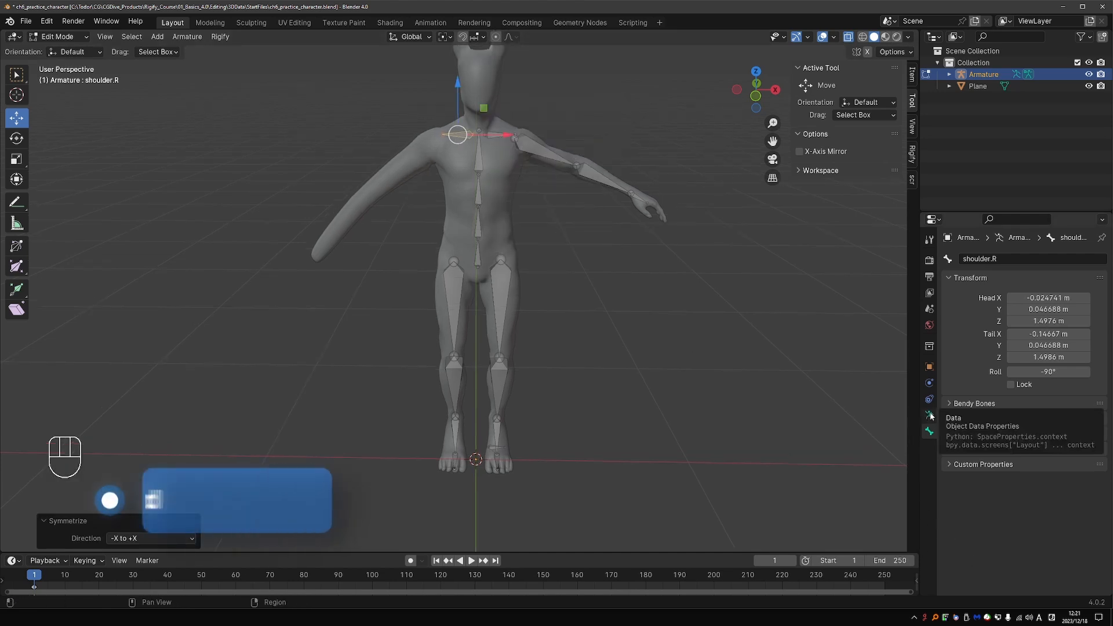
# - Filter the rig samples for "head" and add the spines.super_head sample
pyautogui.click(930, 415)
pyautogui.scroll(-3, 1003, 557)
pyautogui.click(993, 574)
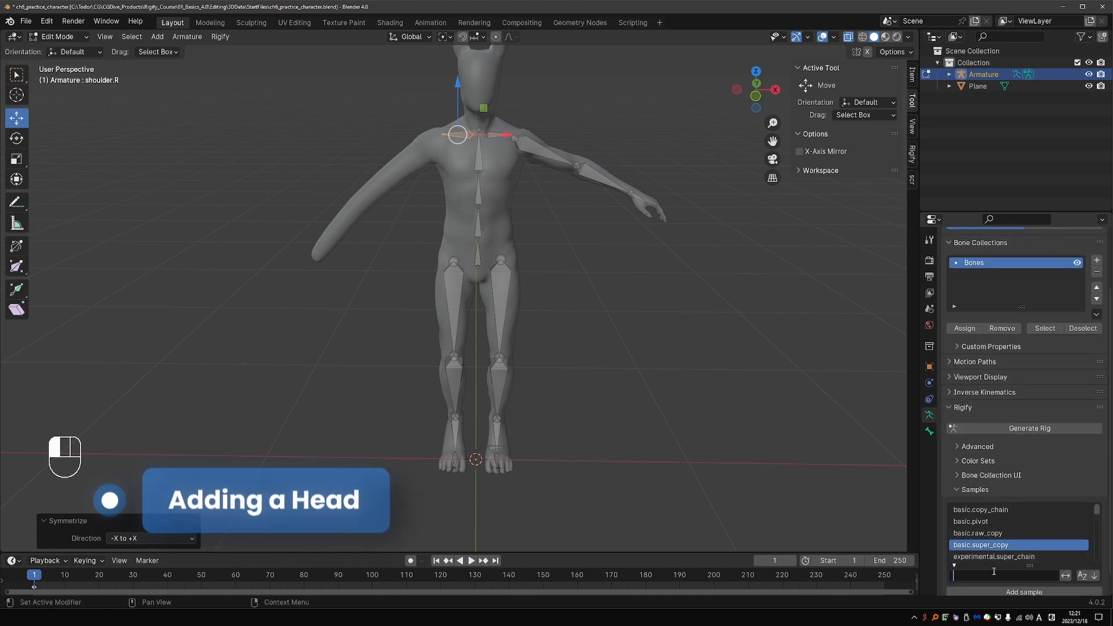
pyautogui.write('head')
pyautogui.click(1008, 509)
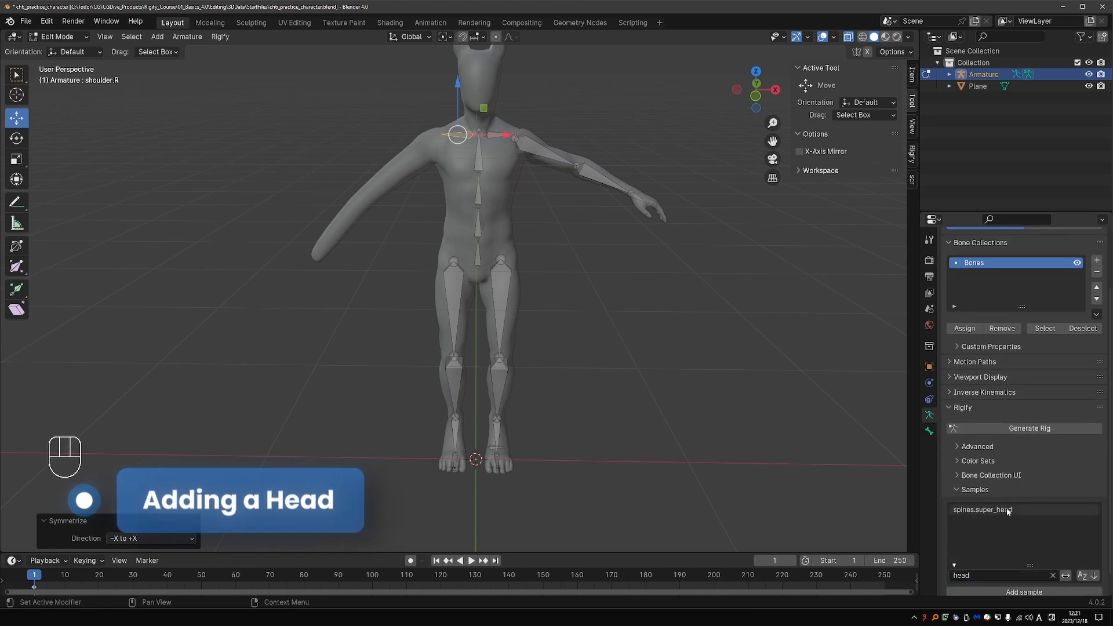
pyautogui.click(1027, 592)
# - In the right side view, move the head sample onto the top of the spine and reposition the joint between neck and head
pyautogui.press('KP_3')
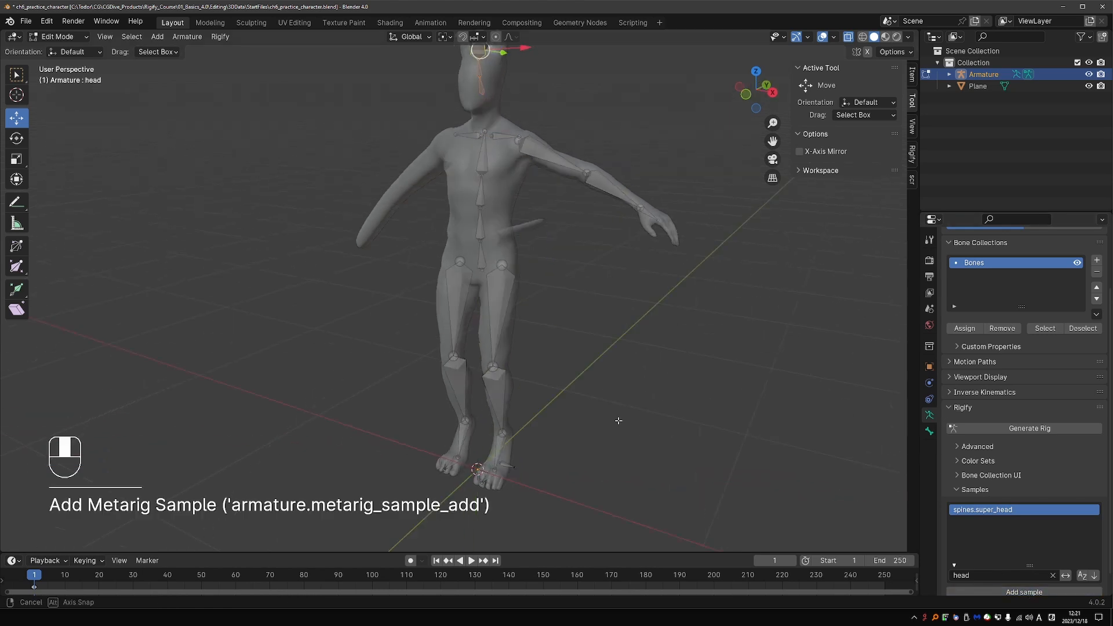
pyautogui.press('g')
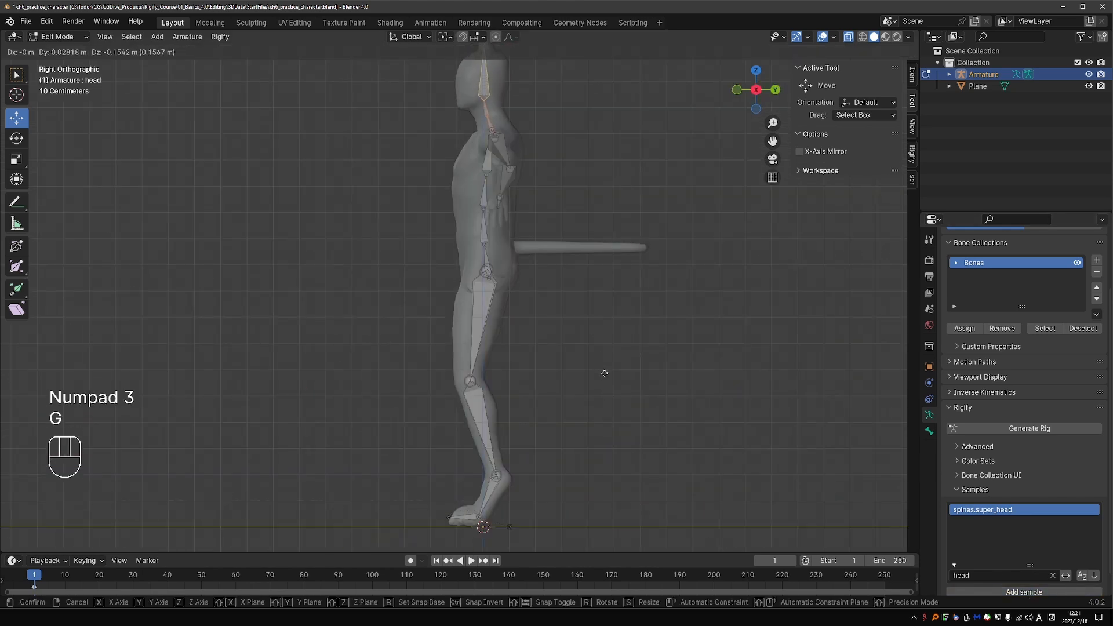
pyautogui.click(488, 146)
pyautogui.keyDown('shift'); pyautogui.moveTo(488, 146); pyautogui.dragTo(504, 272, button='middle'); pyautogui.keyUp('shift')
pyautogui.scroll(2, 504, 272)
pyautogui.moveTo(479, 223); pyautogui.dragTo(531, 144)
pyautogui.press('g')
pyautogui.press('g')
pyautogui.click(531, 149)
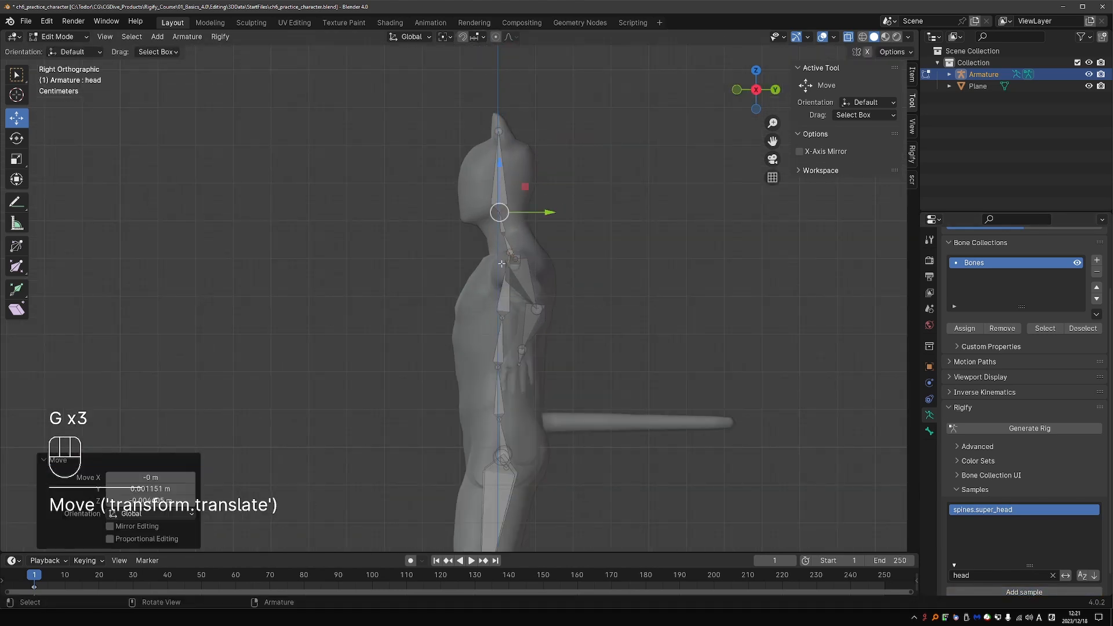
# - Fine-tune the neck chain's joints in the right side view so they follow the character's neck
pyautogui.scroll(6, 511, 250)
pyautogui.click(513, 257)
pyautogui.press('g')
pyautogui.press('g')
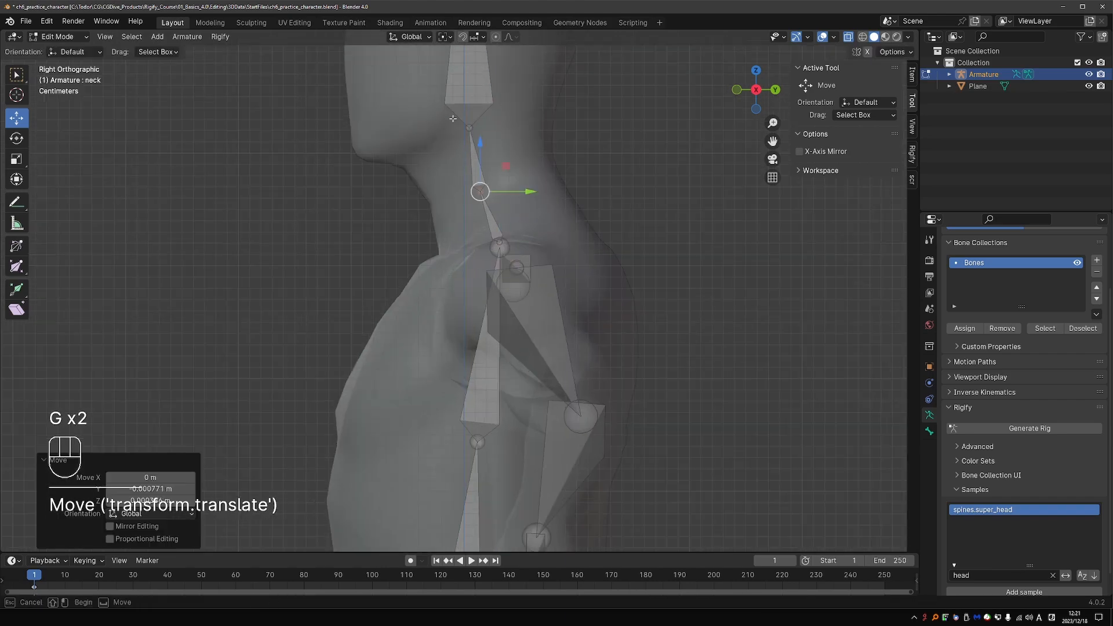
pyautogui.press('g')
pyautogui.scroll(-4, 522, 192)
pyautogui.press('g')
pyautogui.click(527, 184)
pyautogui.moveTo(476, 286); pyautogui.dragTo(524, 315)
pyautogui.press('g')
pyautogui.press('g')
pyautogui.click(538, 302)
# - In the perspective view, select the joint at the base of the neck and adjust its position relative to the top spine bone
pyautogui.moveTo(538, 302); pyautogui.dragTo(645, 298, button='middle')
pyautogui.scroll(-2, 643, 298)
pyautogui.keyDown('shift'); pyautogui.moveTo(594, 442); pyautogui.dragTo(594, 424, button='middle'); pyautogui.keyUp('shift')
pyautogui.moveTo(555, 309); pyautogui.dragTo(511, 307, button='middle')
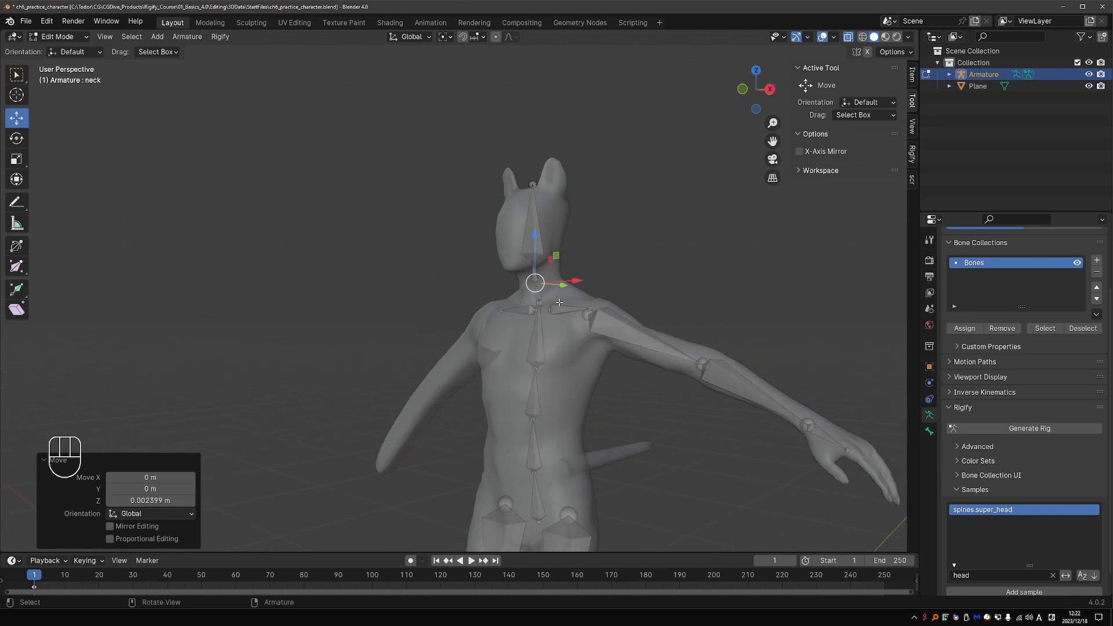
pyautogui.scroll(7, 553, 303)
pyautogui.click(506, 304)
pyautogui.press('g')
pyautogui.click(508, 313)
pyautogui.click(506, 307)
pyautogui.press('g')
pyautogui.click(510, 294)
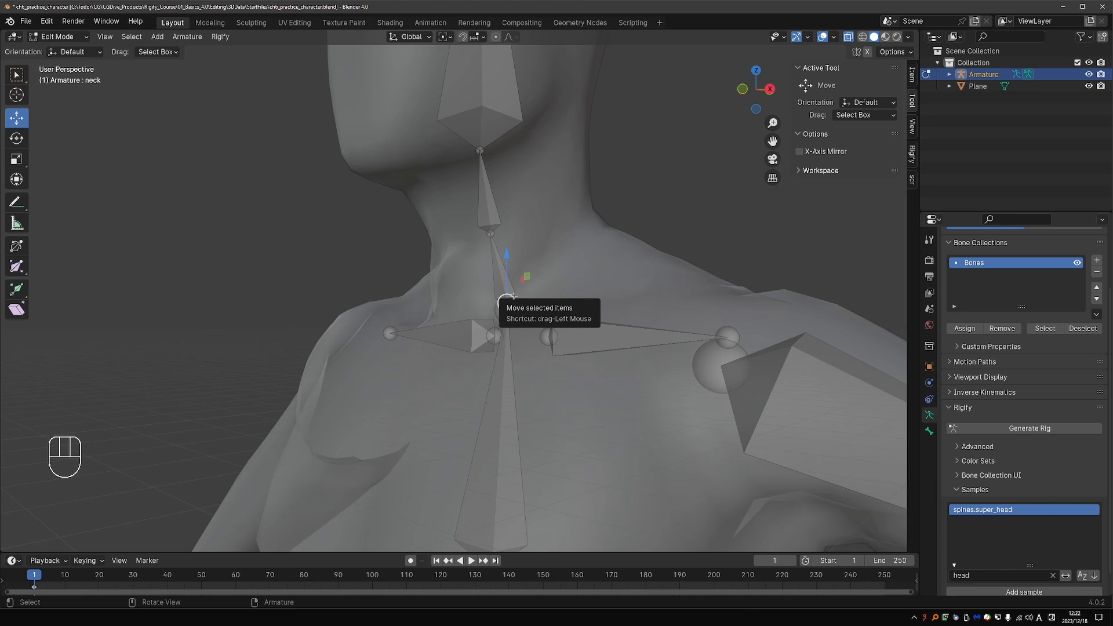
# - Shift the neck's base joint slightly down along Z toward the tip of the spine
pyautogui.moveTo(582, 301); pyautogui.dragTo(607, 301, button='middle')
pyautogui.moveTo(508, 267)
pyautogui.mouseDown()
pyautogui.moveTo(509, 258)
pyautogui.moveTo(508, 291)
pyautogui.moveTo(508, 281)
pyautogui.mouseUp()
pyautogui.click(507, 311)
pyautogui.scroll(-2, 508, 313)
pyautogui.moveTo(499, 322); pyautogui.dragTo(506, 325, button='middle')
pyautogui.keyDown('shift'); pyautogui.moveTo(507, 324); pyautogui.dragTo(529, 273, button='middle'); pyautogui.keyUp('shift')
pyautogui.click(516, 244)
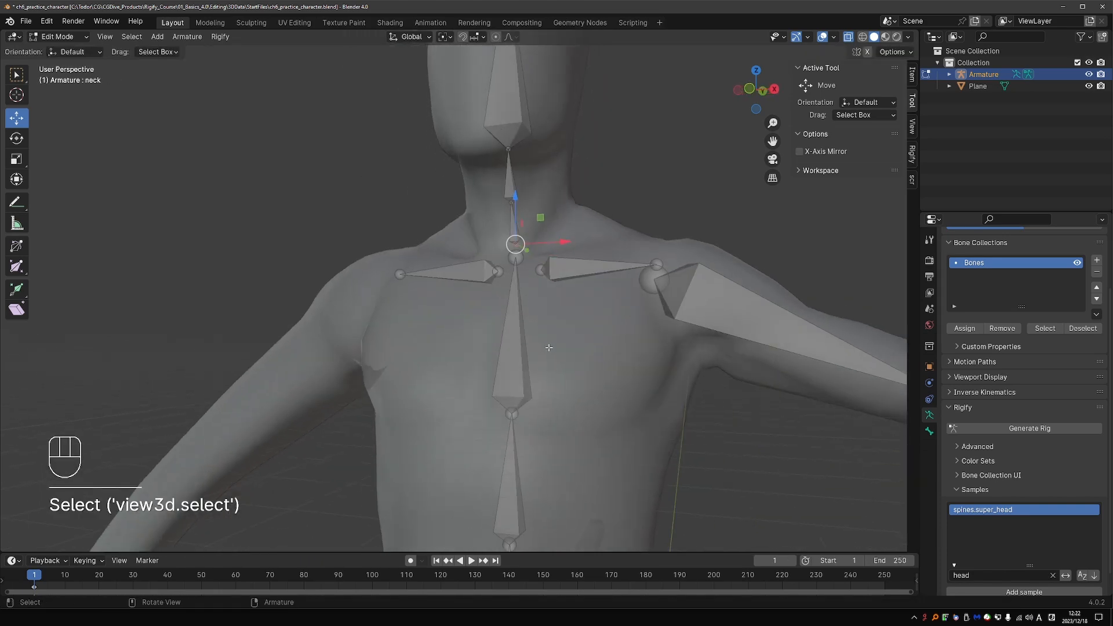
# - In the front view, filter the rig samples for "tenta" and add the limbs.spline_tentacle sample
pyautogui.scroll(-5, 549, 347)
pyautogui.press('KP_1')
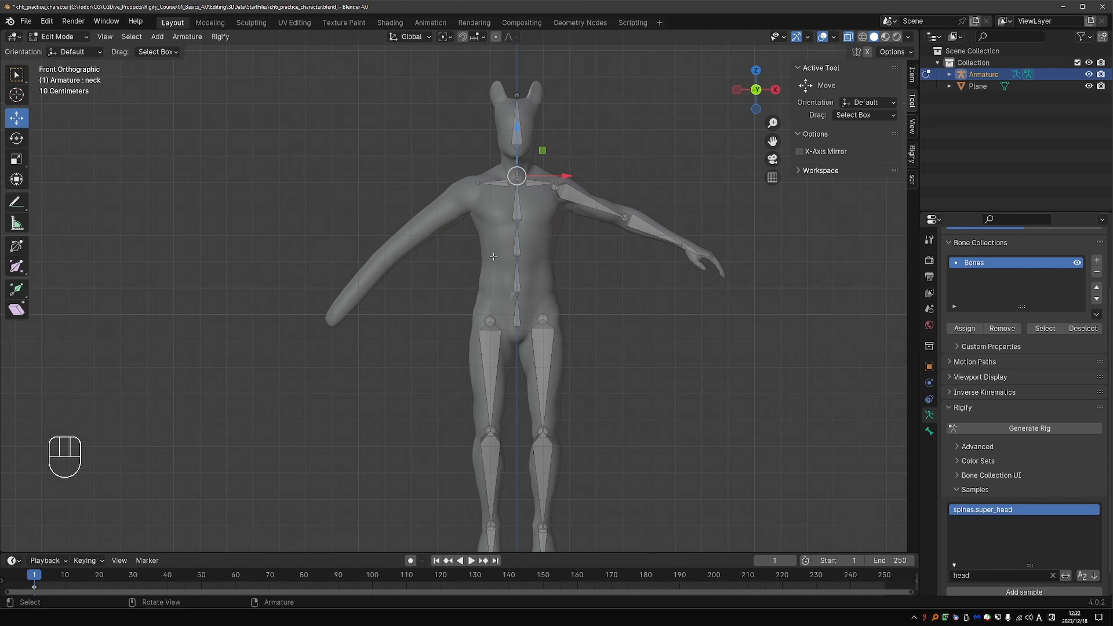
pyautogui.scroll(-3, 503, 258)
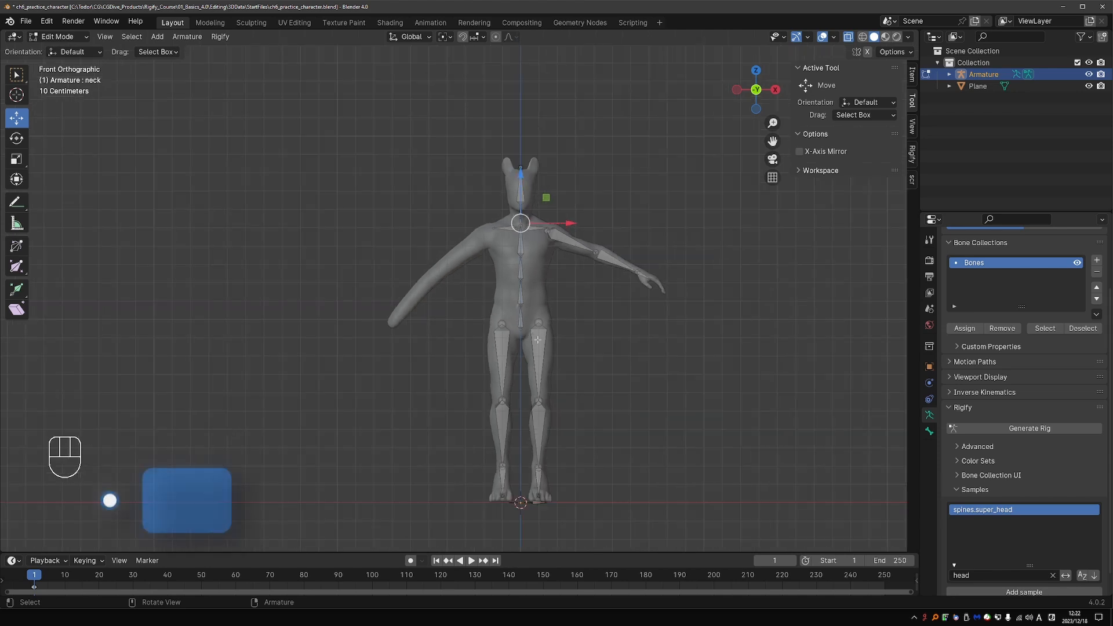
pyautogui.click(989, 575)
pyautogui.write('tenta')
pyautogui.press('Return')
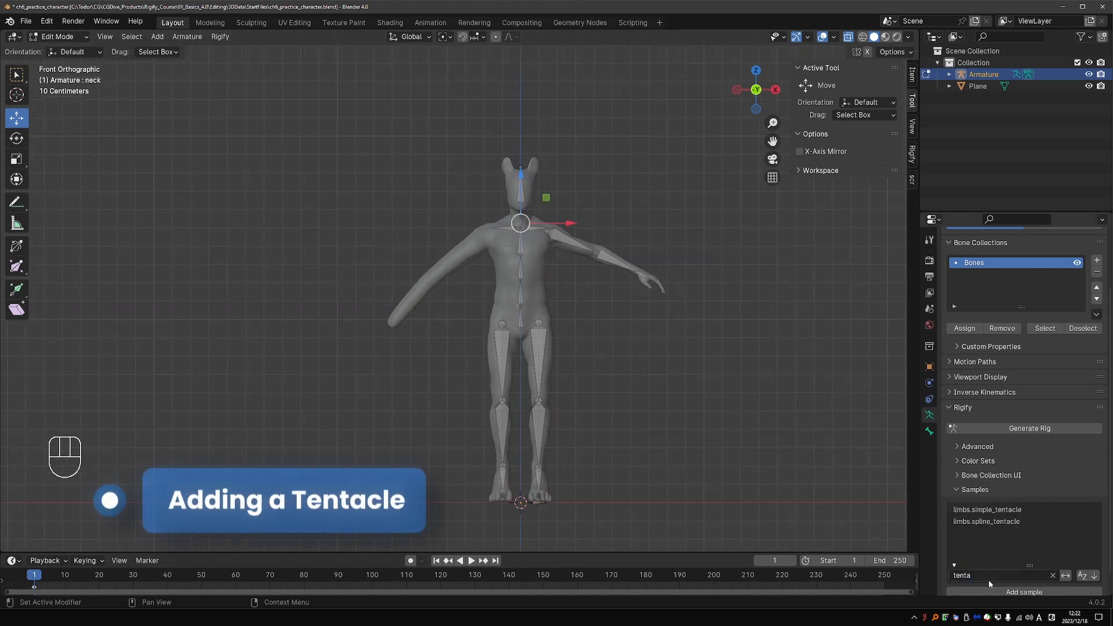
pyautogui.click(990, 523)
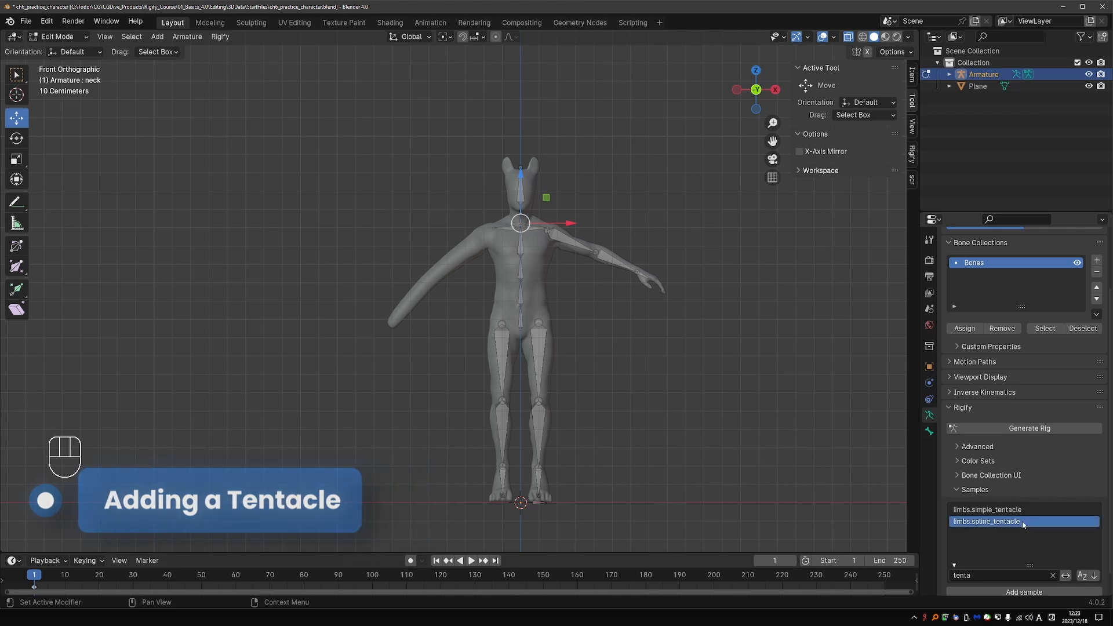
pyautogui.scroll(-1, 1044, 560)
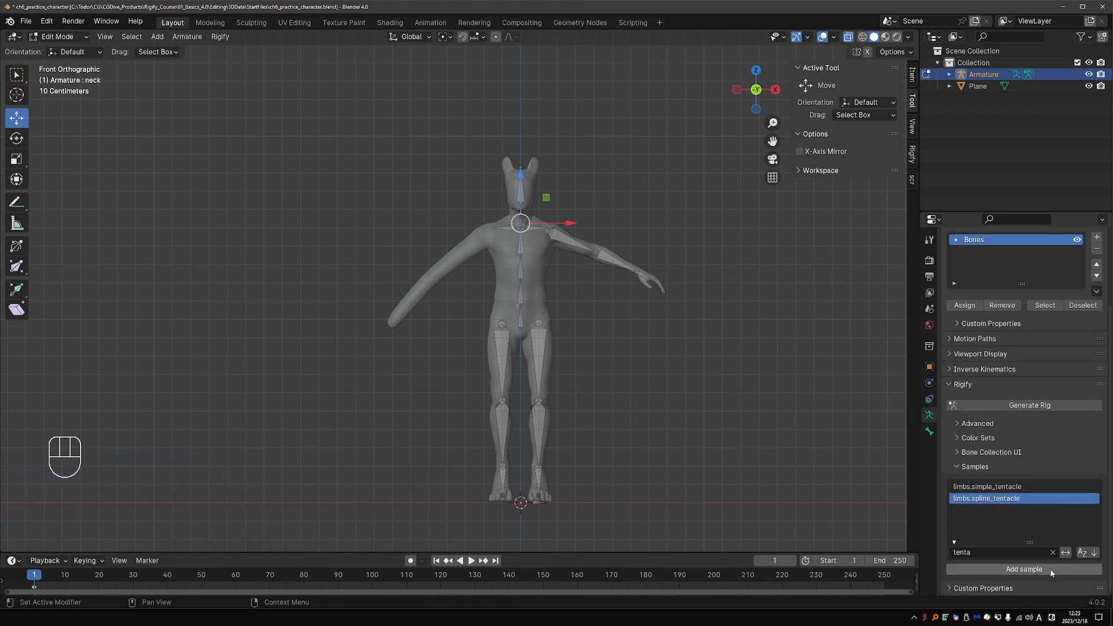
pyautogui.click(1032, 577)
# - Rotate, move and scale the tentacle chain so it runs from the shoulder to the tip of the character's right tentacle arm
pyautogui.press('r')
pyautogui.click(610, 372)
pyautogui.press('g')
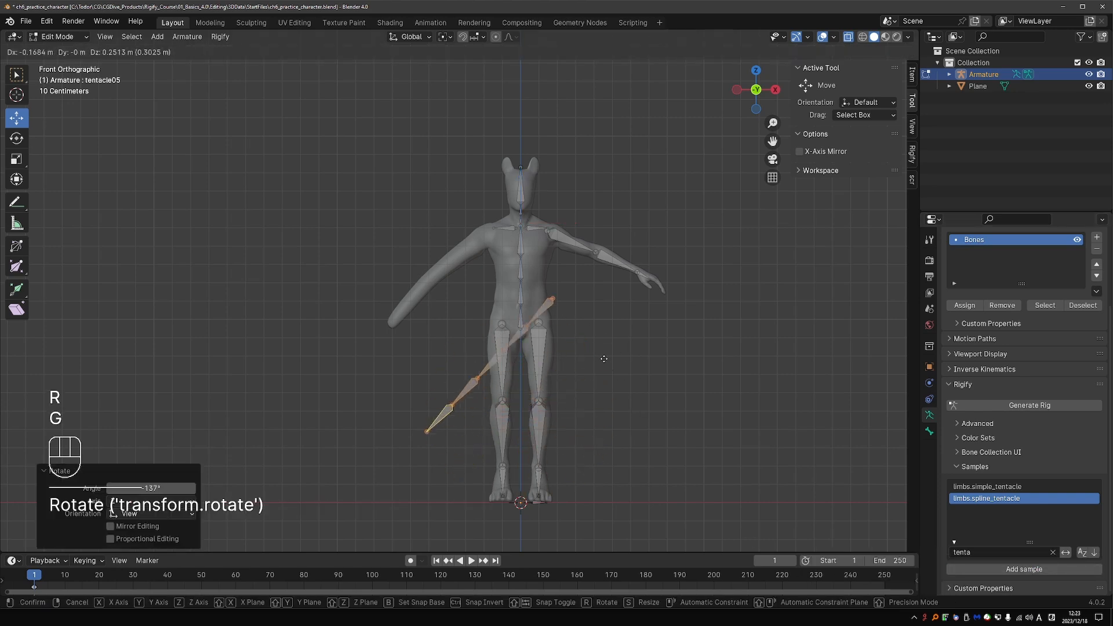
pyautogui.click(588, 300)
pyautogui.press('s')
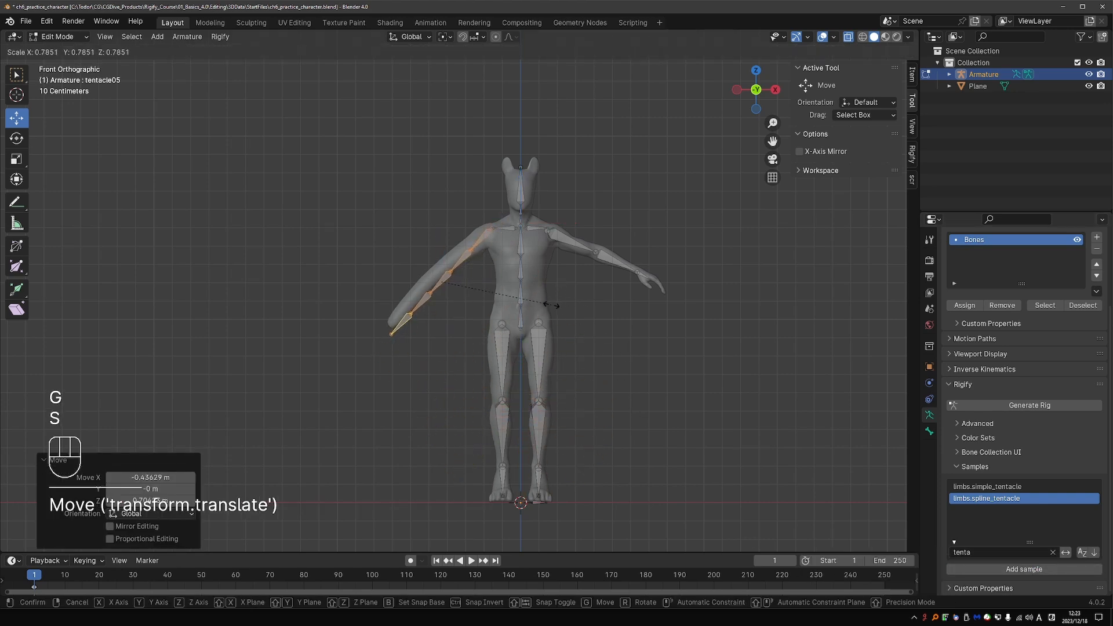
pyautogui.click(555, 305)
pyautogui.press('r')
pyautogui.click(560, 311)
pyautogui.press('g')
pyautogui.click(561, 312)
pyautogui.press('s')
pyautogui.click(557, 313)
# - In Pose Mode, select the first tentacle bone and examine its Rigify type options
pyautogui.scroll(3, 464, 284)
pyautogui.press('Tab')
pyautogui.press('Tab')
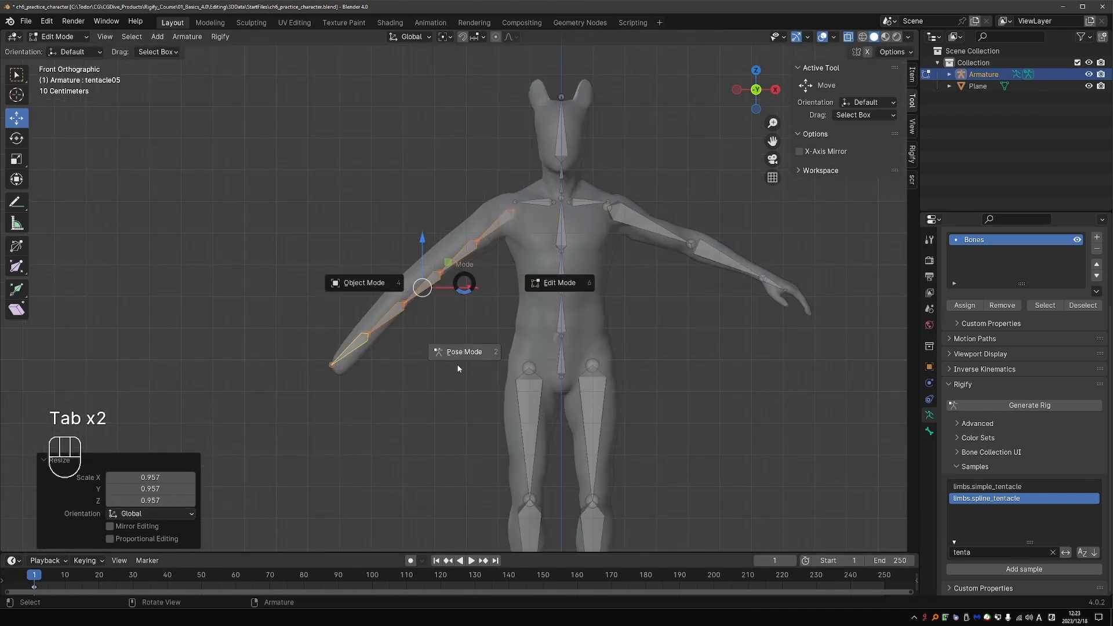
pyautogui.click(460, 361)
pyautogui.click(498, 221)
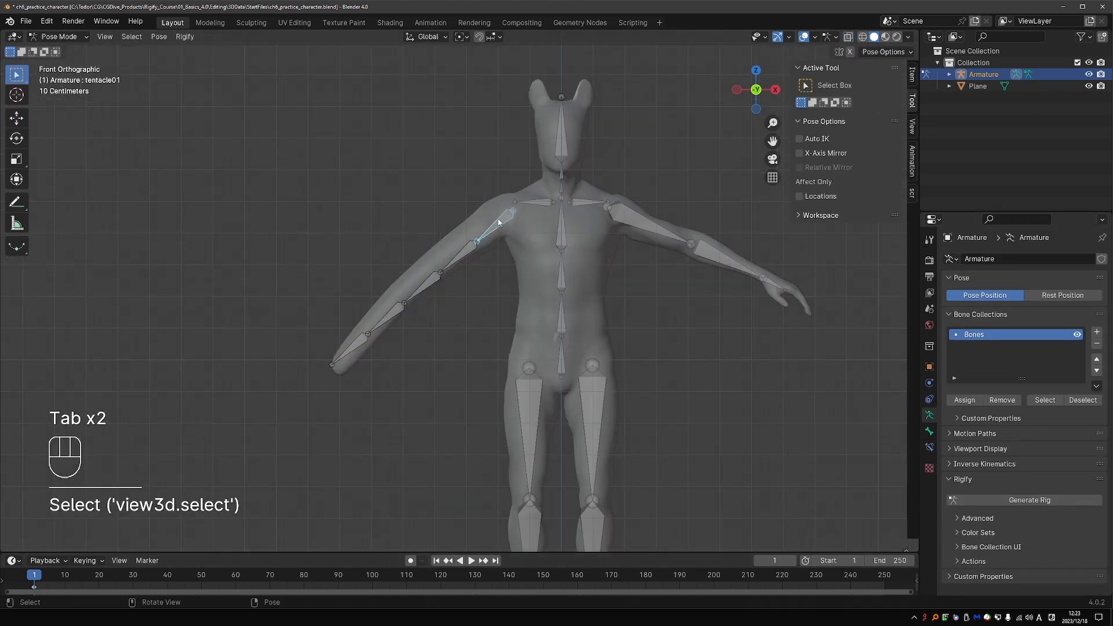
pyautogui.click(930, 431)
pyautogui.scroll(-4, 1020, 441)
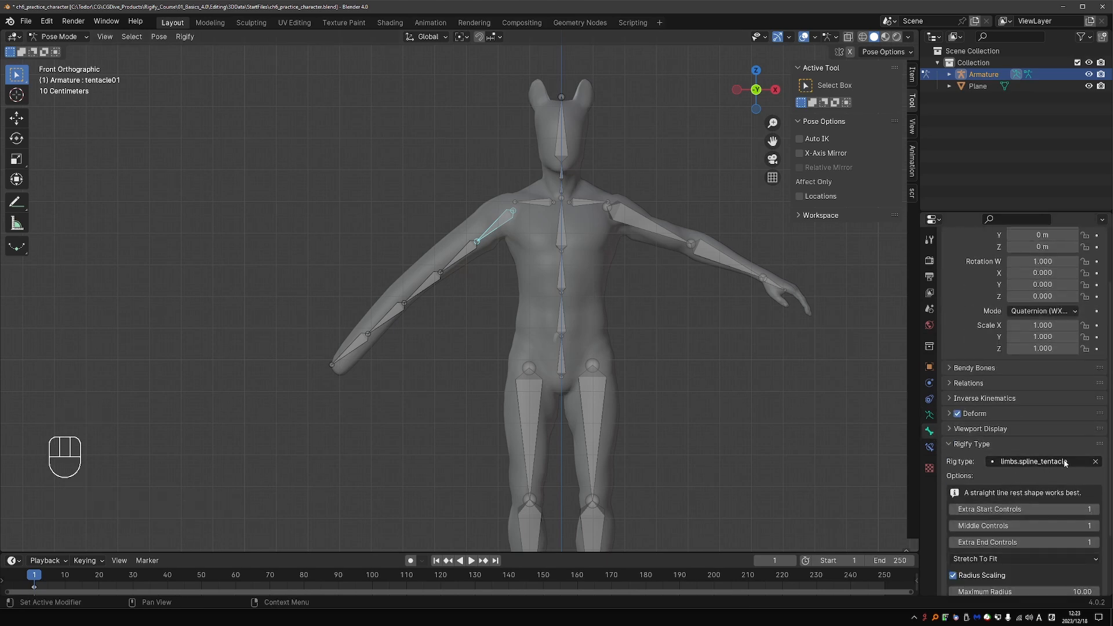
pyautogui.scroll(-3, 1067, 460)
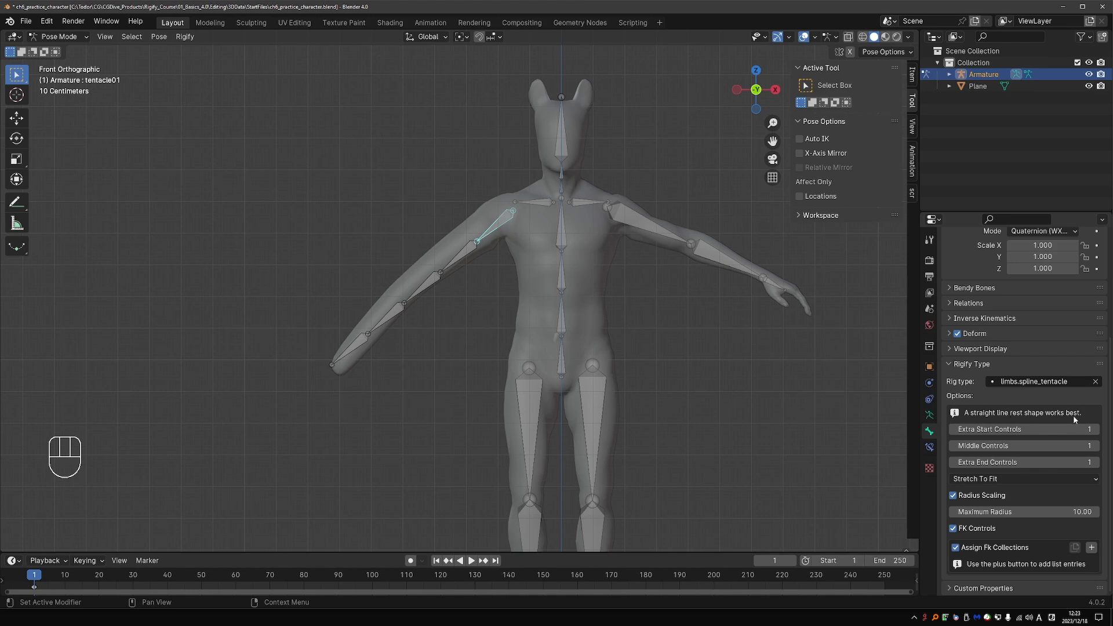
# - Sketch a temporary annotation line along the right tentacle arm and erase it
pyautogui.hotkey('shift', 'space')
pyautogui.press('d')
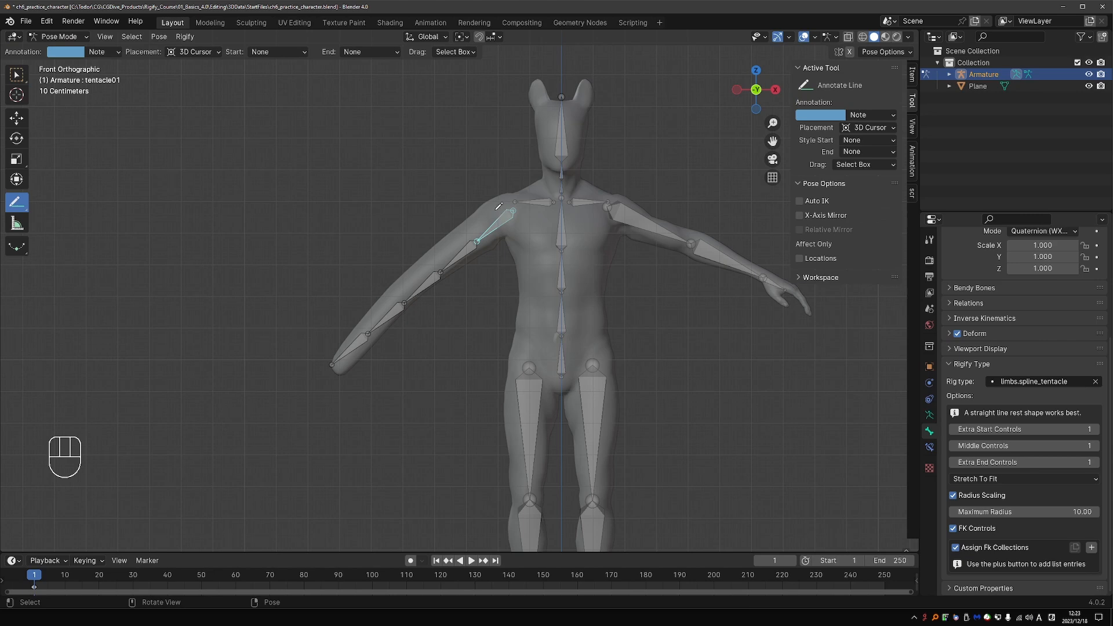
pyautogui.moveTo(448, 236); pyautogui.dragTo(326, 360)
pyautogui.press('d')
pyautogui.moveTo(323, 365); pyautogui.dragTo(327, 361, button='right')
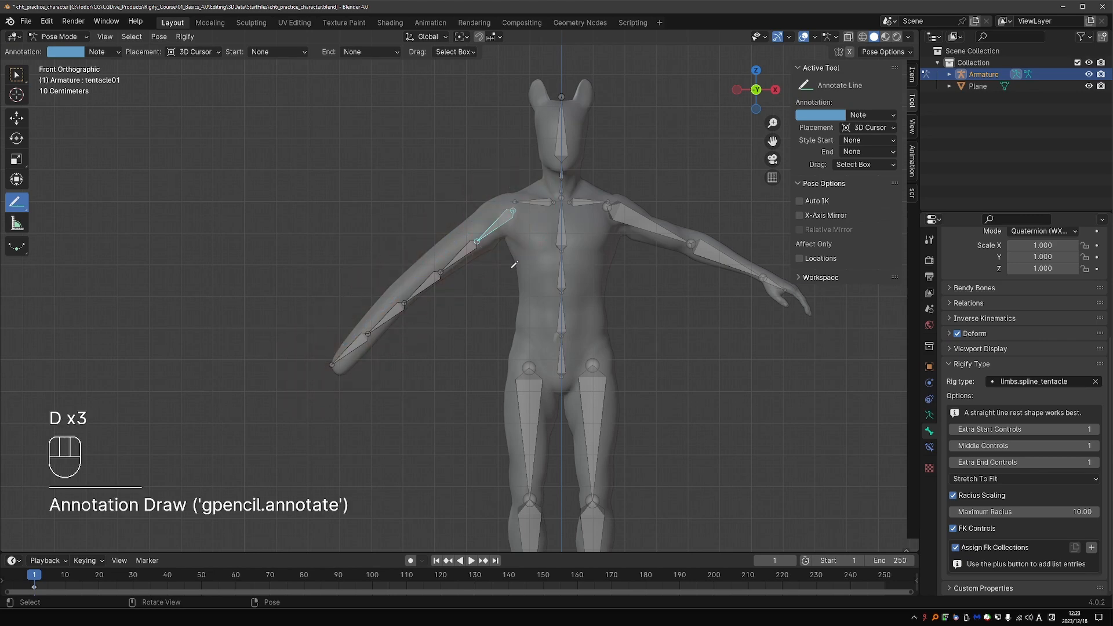
# - In Edit Mode, move the first three inner joints of the tentacle chain so they follow the curve of the character's right arm
pyautogui.press('Tab')
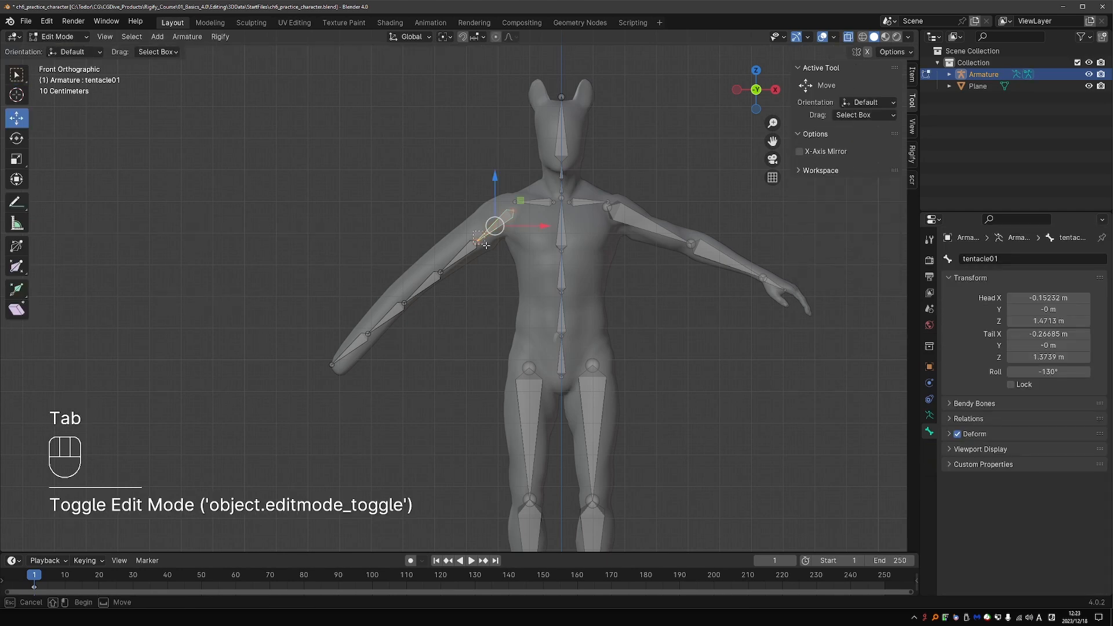
pyautogui.click(479, 244)
pyautogui.press('g')
pyautogui.rightClick(485, 253)
pyautogui.press('g')
pyautogui.click(419, 268)
pyautogui.moveTo(422, 257); pyautogui.dragTo(467, 298)
pyautogui.press('g')
pyautogui.click(463, 293)
pyautogui.moveTo(390, 289); pyautogui.dragTo(434, 322)
pyautogui.press('g')
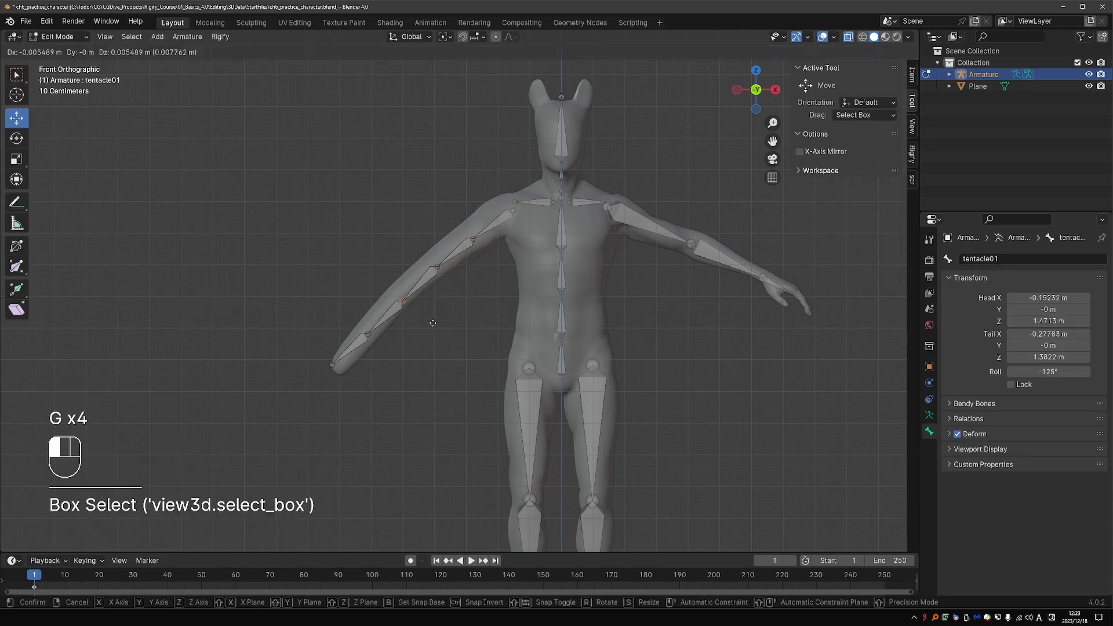
pyautogui.click(430, 317)
# - Move the tentacle's end joint into the arm tip and readjust the third inner joint toward the arm's centre
pyautogui.moveTo(334, 340); pyautogui.dragTo(346, 376)
pyautogui.press('g')
pyautogui.click(350, 389)
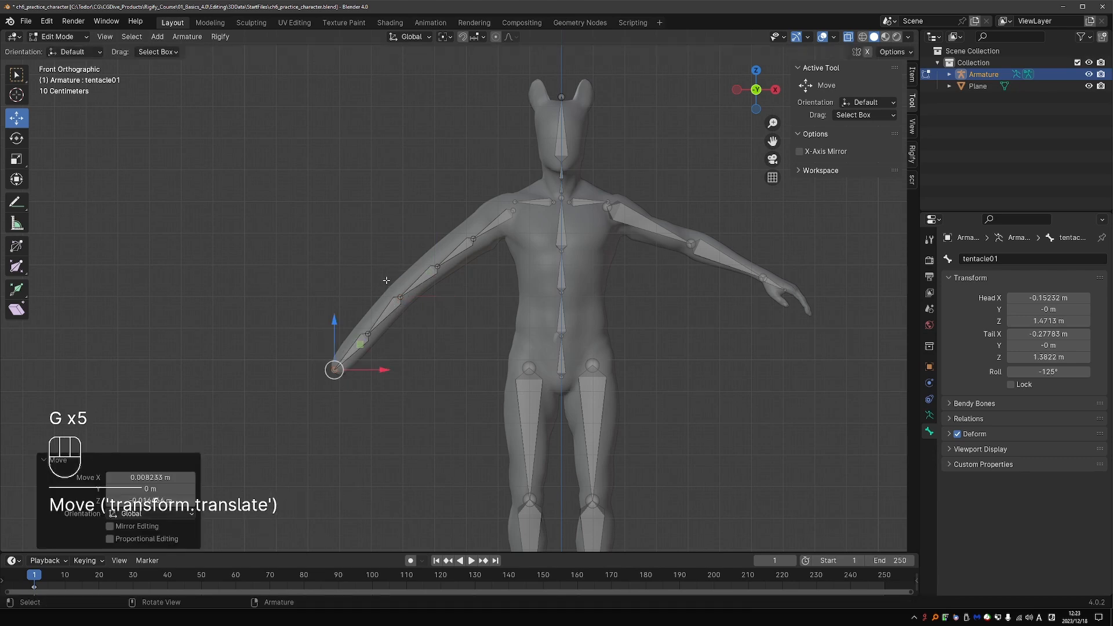
pyautogui.moveTo(387, 280); pyautogui.dragTo(414, 312)
pyautogui.press('g')
pyautogui.click(417, 314)
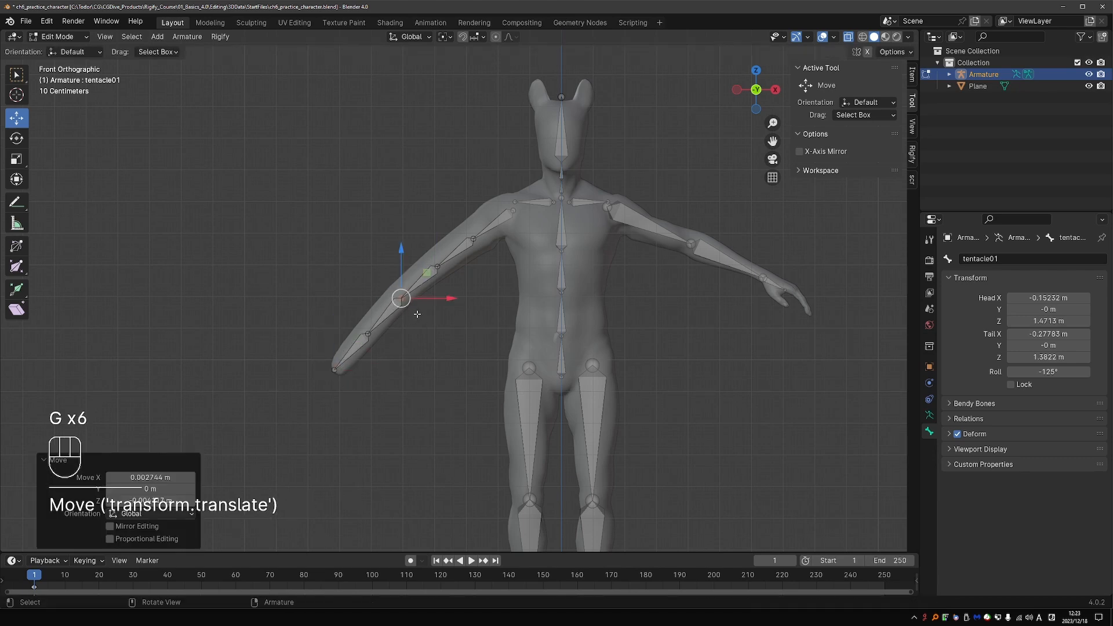
# - In the top view, select all tentacle bones, shift them back along Y into the arm and rotate them about 0.8°
pyautogui.press('KP_7')
pyautogui.keyDown('shift'); pyautogui.moveTo(337, 354); pyautogui.dragTo(502, 272); pyautogui.keyUp('shift')
pyautogui.keyDown('shift'); pyautogui.click(405, 282); pyautogui.keyUp('shift')
pyautogui.moveTo(421, 258); pyautogui.dragTo(420, 234)
pyautogui.press('r')
pyautogui.click(420, 234)
# - In the right side view, filter the rig samples for "tail" and add the spines.basic_tail sample
pyautogui.moveTo(420, 234); pyautogui.dragTo(544, 242, button='middle')
pyautogui.press('KP_6')
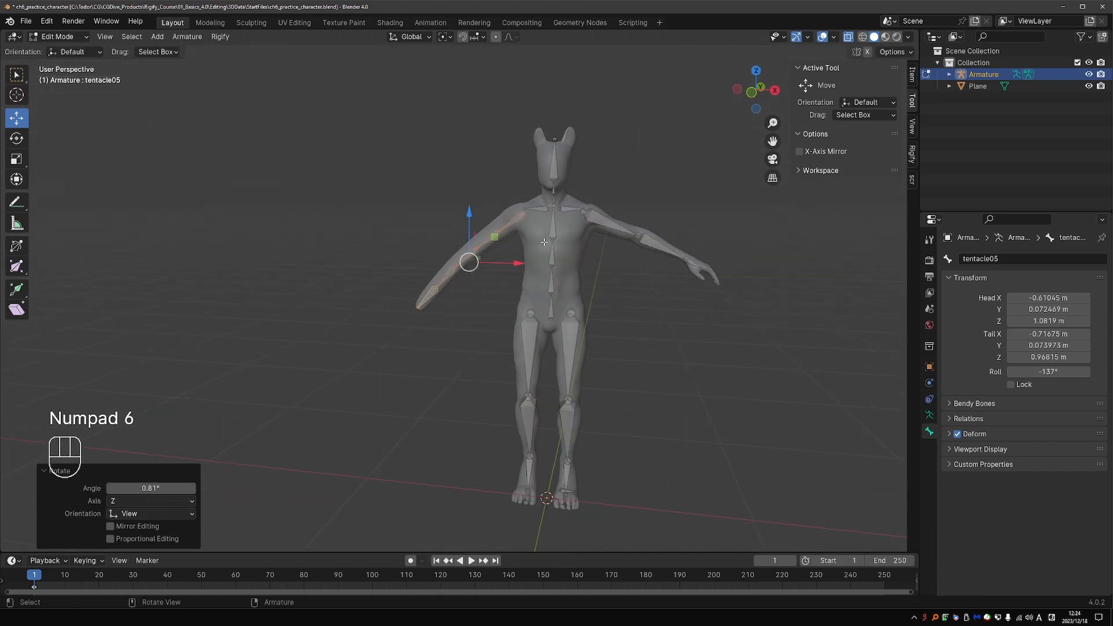
pyautogui.press('KP_3')
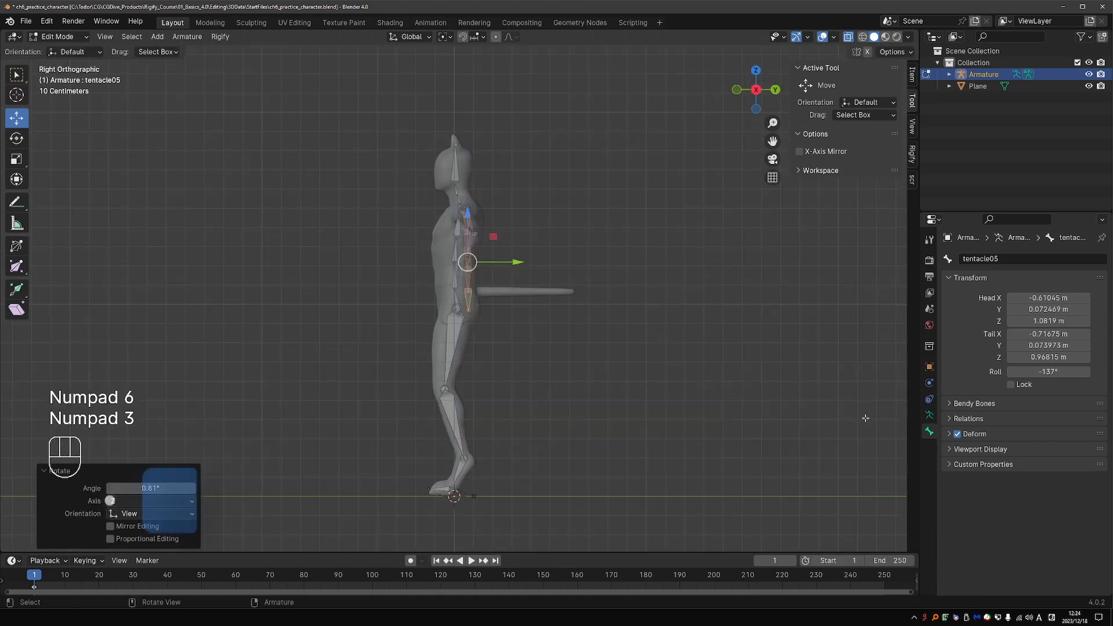
pyautogui.click(930, 415)
pyautogui.scroll(-3, 1020, 442)
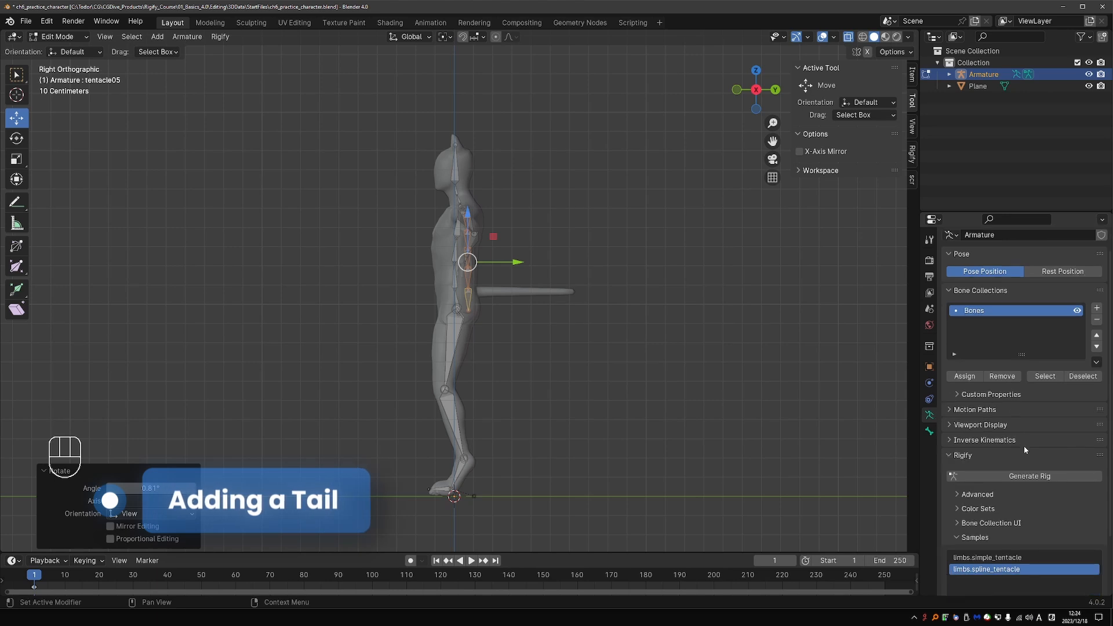
pyautogui.click(990, 576)
pyautogui.write('te')
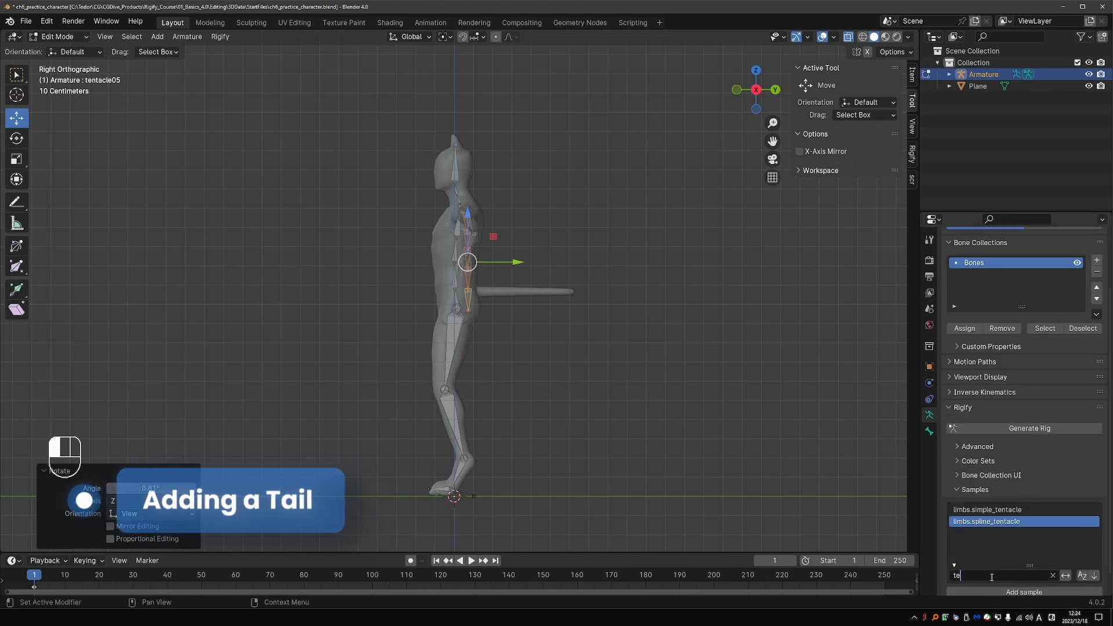
pyautogui.press('Escape')
pyautogui.click(977, 576)
pyautogui.write('tail')
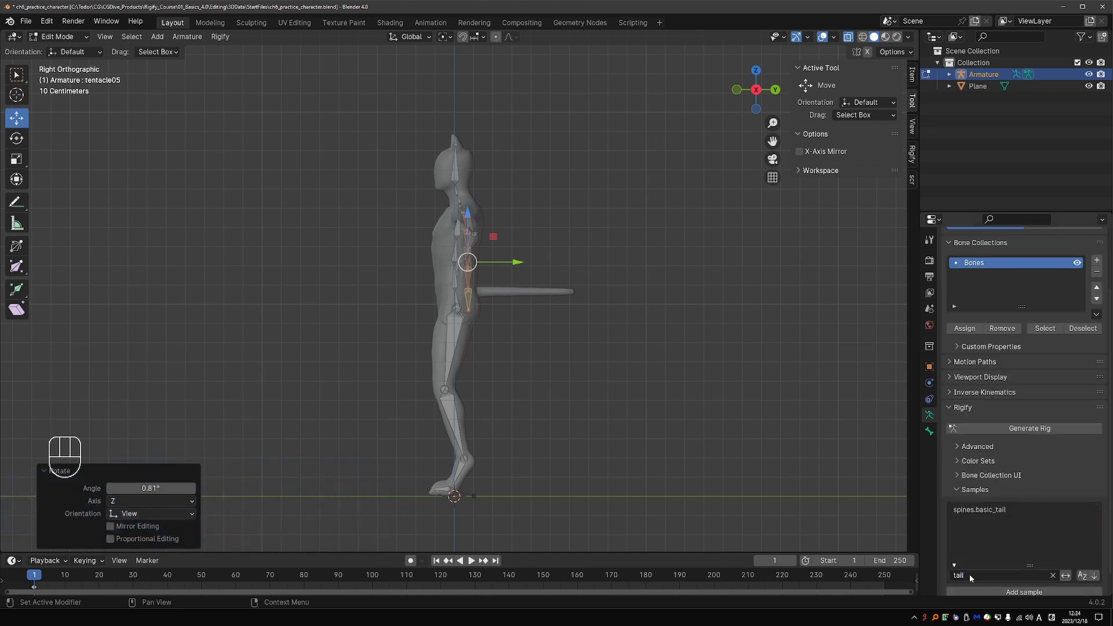
pyautogui.click(983, 513)
pyautogui.click(1025, 591)
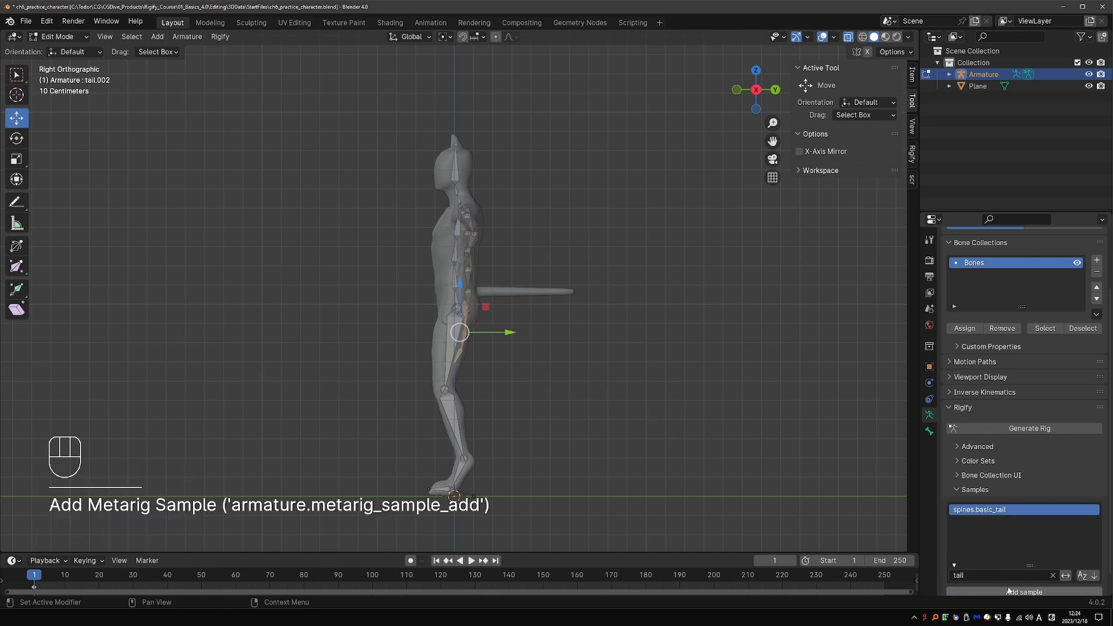
# - Rotate the tail chain to point backward, move it onto the tail mesh and flatten it along Z
pyautogui.scroll(2, 564, 418)
pyautogui.press('r')
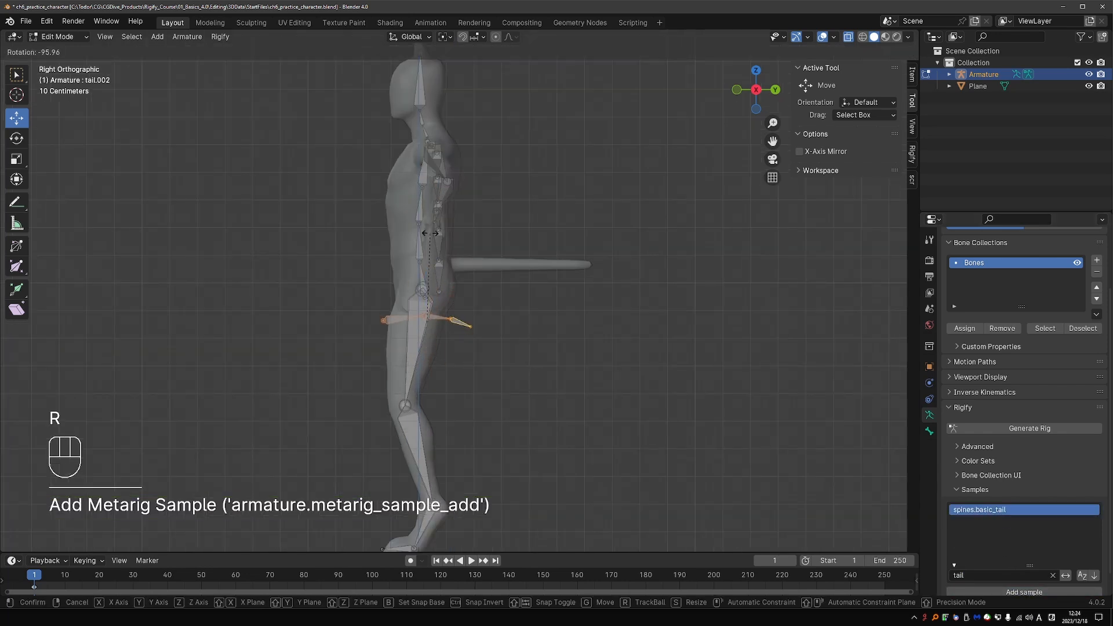
pyautogui.click(545, 244)
pyautogui.press('g')
pyautogui.click(541, 212)
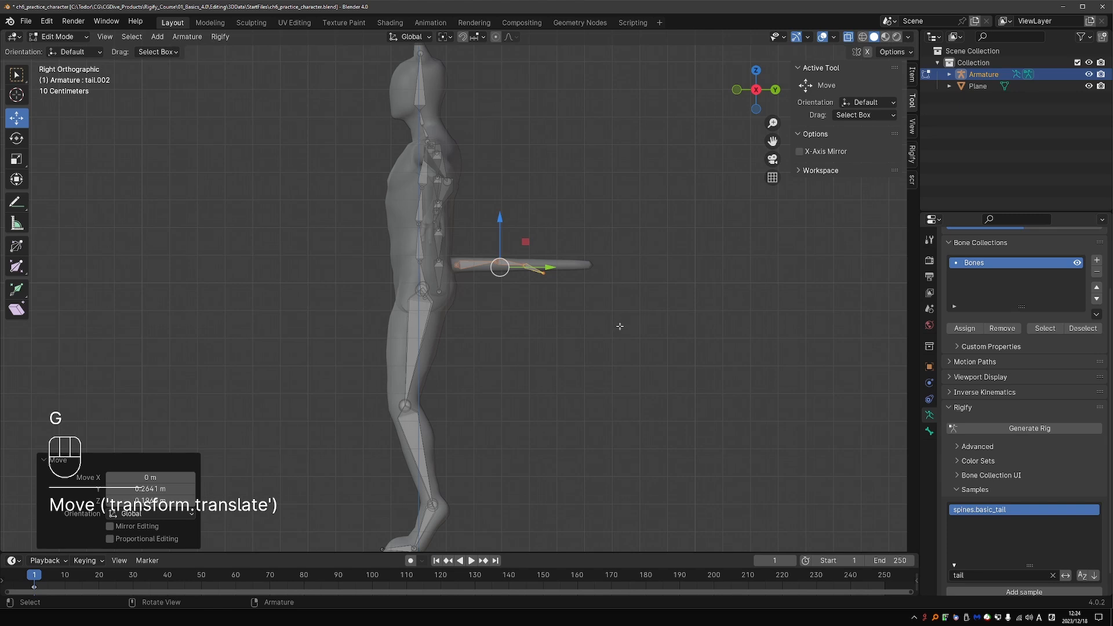
pyautogui.press('s')
pyautogui.press('z')
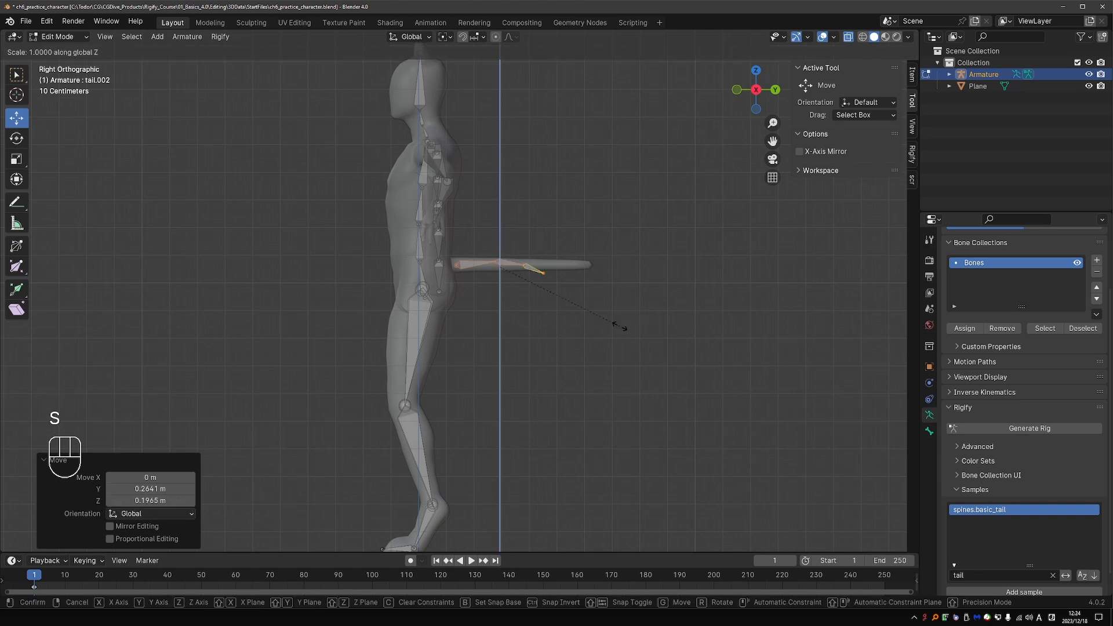
pyautogui.click(620, 327)
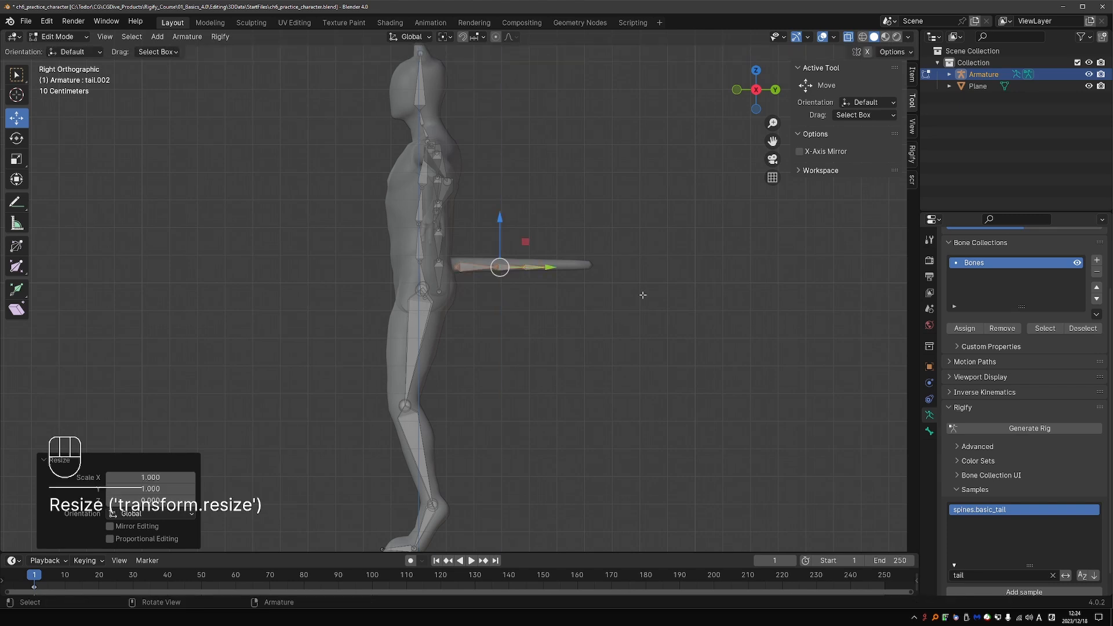
# - Scale up and move the tail chain so it spans the tail mesh from base to tip
pyautogui.press('s')
pyautogui.click(715, 296)
pyautogui.press('g')
pyautogui.click(725, 294)
pyautogui.press('s')
pyautogui.click(748, 301)
pyautogui.press('g')
pyautogui.click(764, 306)
pyautogui.click(771, 307)
pyautogui.press('g')
pyautogui.click(783, 310)
pyautogui.press('s')
pyautogui.click(783, 310)
# - Move the tail's inner joints and end joint toward the body along Y, the end joint by about 0.128 m
pyautogui.scroll(2, 513, 291)
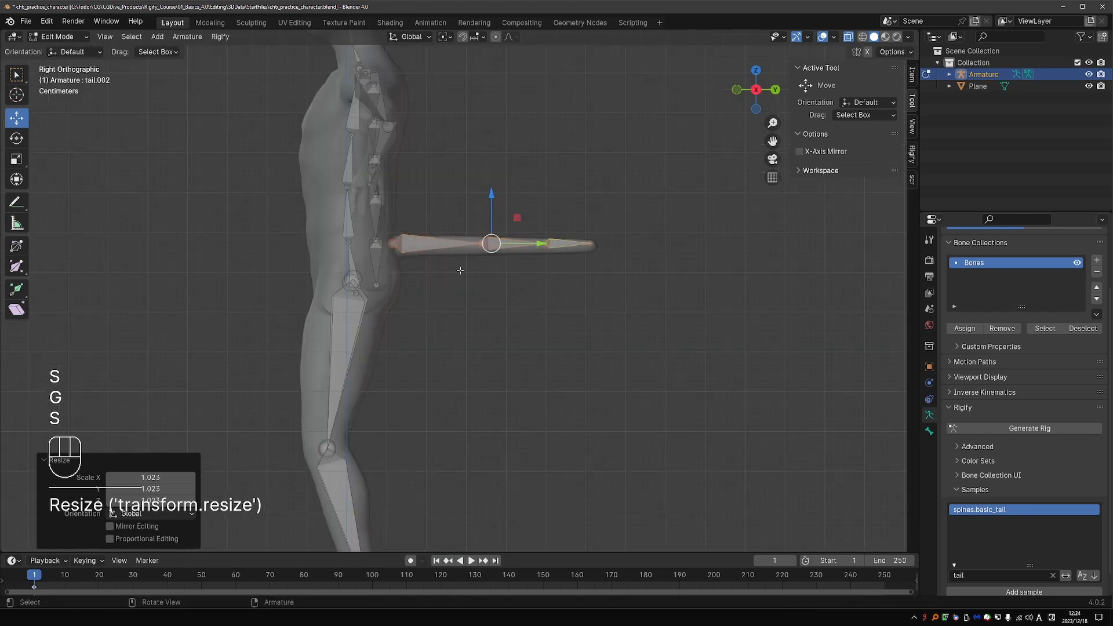
pyautogui.click(512, 278)
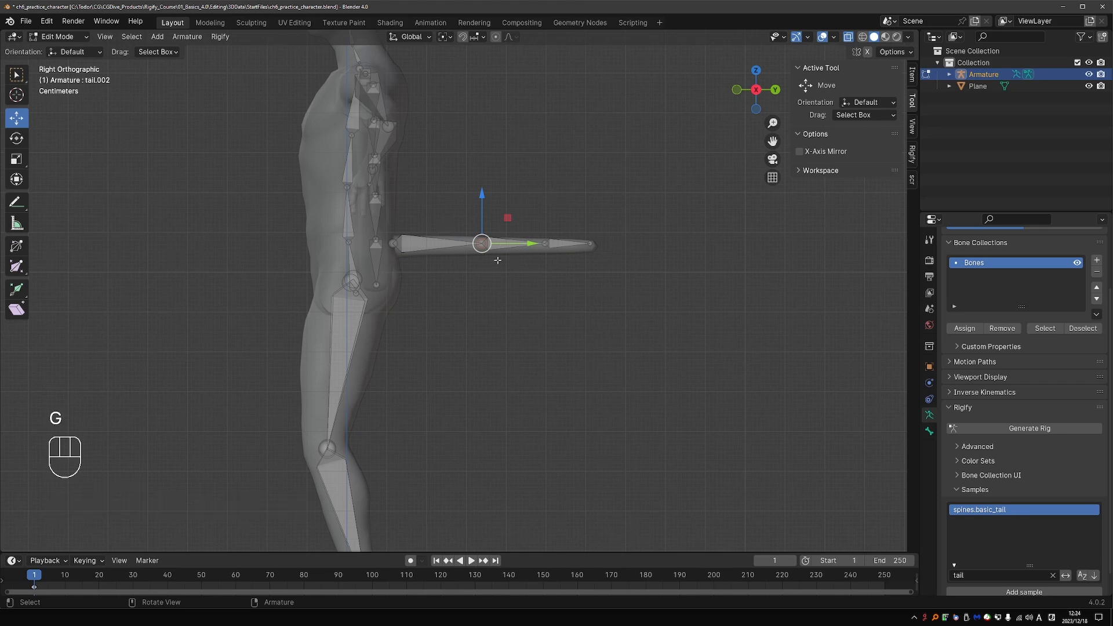
pyautogui.moveTo(532, 244); pyautogui.dragTo(501, 244)
pyautogui.moveTo(531, 226)
pyautogui.mouseDown()
pyautogui.moveTo(568, 270)
pyautogui.moveTo(537, 243)
pyautogui.mouseUp()
pyautogui.click(573, 242)
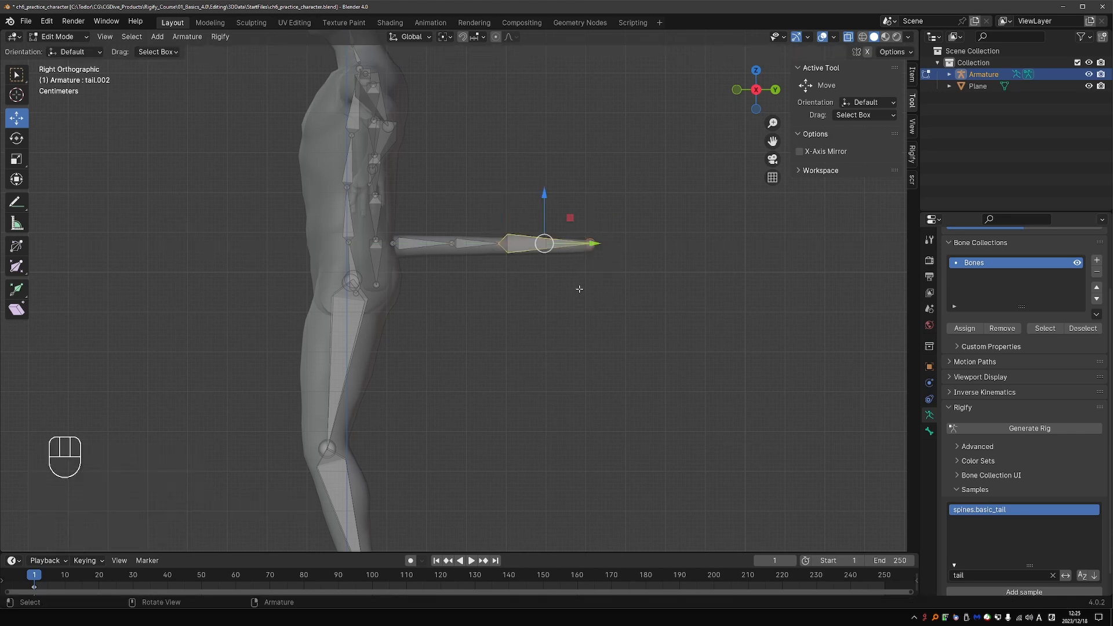
pyautogui.rightClick(580, 289)
pyautogui.moveTo(567, 213); pyautogui.dragTo(583, 248)
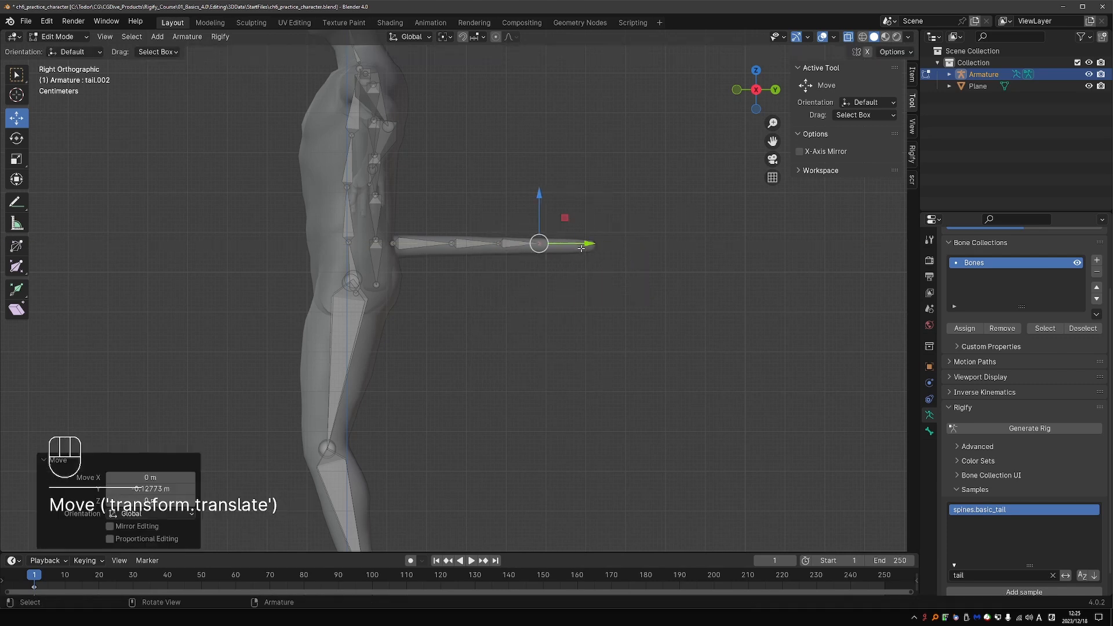
# - Extrude two more tail bones backward to the tail's tip, the first about 0.082 m along Y
pyautogui.press('e')
pyautogui.press('y')
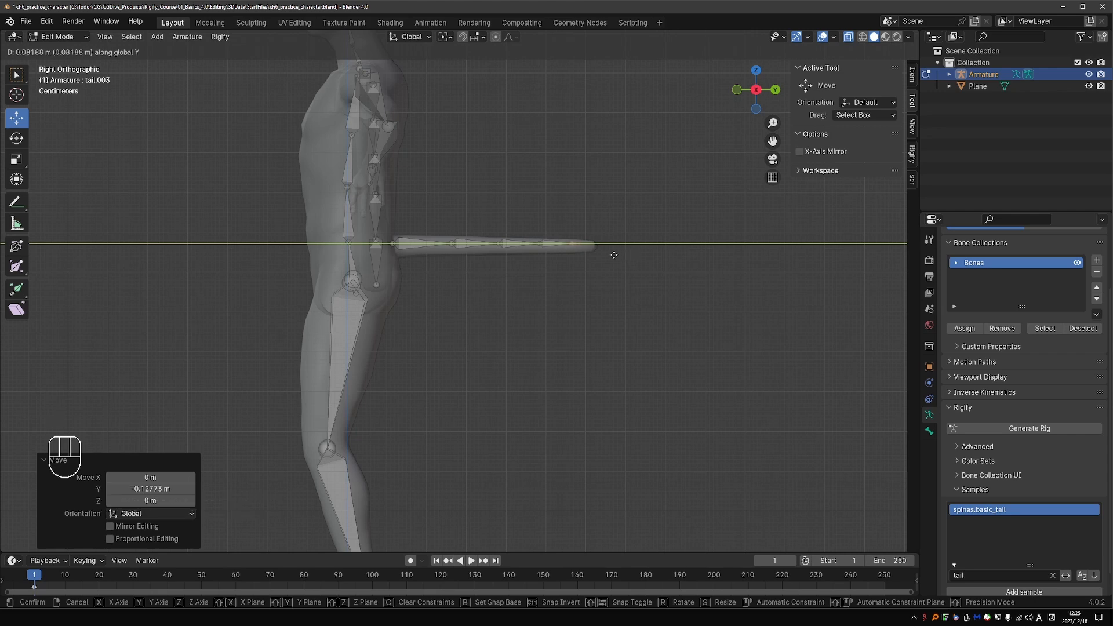
pyautogui.click(615, 256)
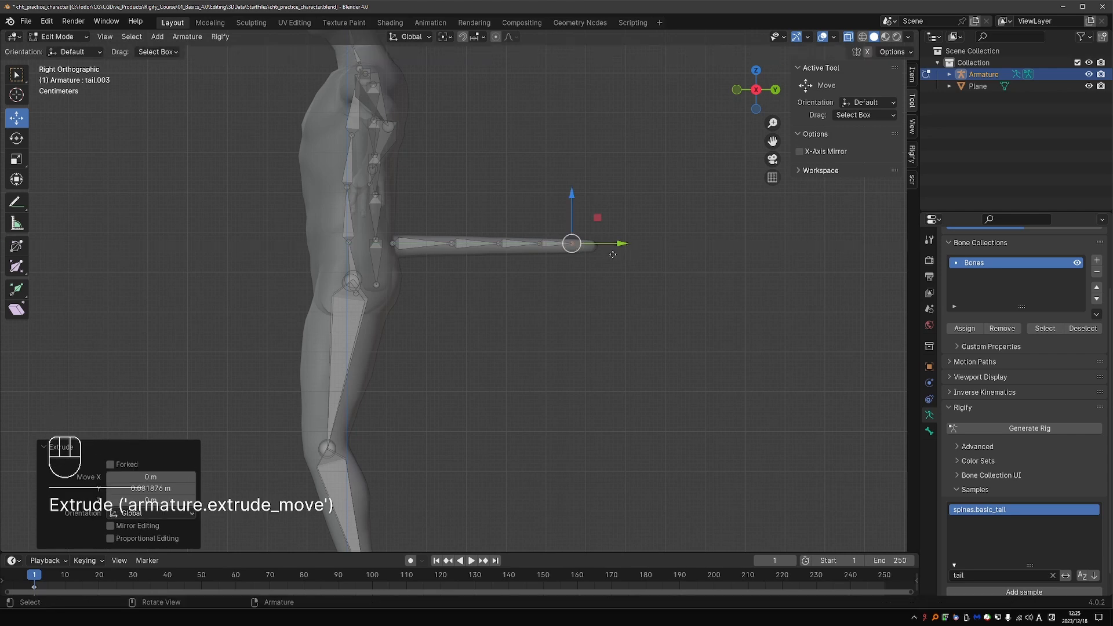
pyautogui.press('e')
pyautogui.click(635, 261)
# - Adjust the tail's inner joints along Y so the bones are evenly spaced
pyautogui.moveTo(431, 226); pyautogui.dragTo(489, 244)
pyautogui.moveTo(481, 229); pyautogui.dragTo(511, 259)
pyautogui.moveTo(545, 243); pyautogui.dragTo(559, 268)
pyautogui.hotkey('ctrl', 'z')
pyautogui.moveTo(525, 227); pyautogui.dragTo(580, 244)
# - Filter the rig samples for "tenta" and add the limbs.simple_tentacle sample
pyautogui.scroll(-1, 572, 325)
pyautogui.moveTo(464, 261); pyautogui.dragTo(573, 278, button='middle')
pyautogui.scroll(-2, 573, 279)
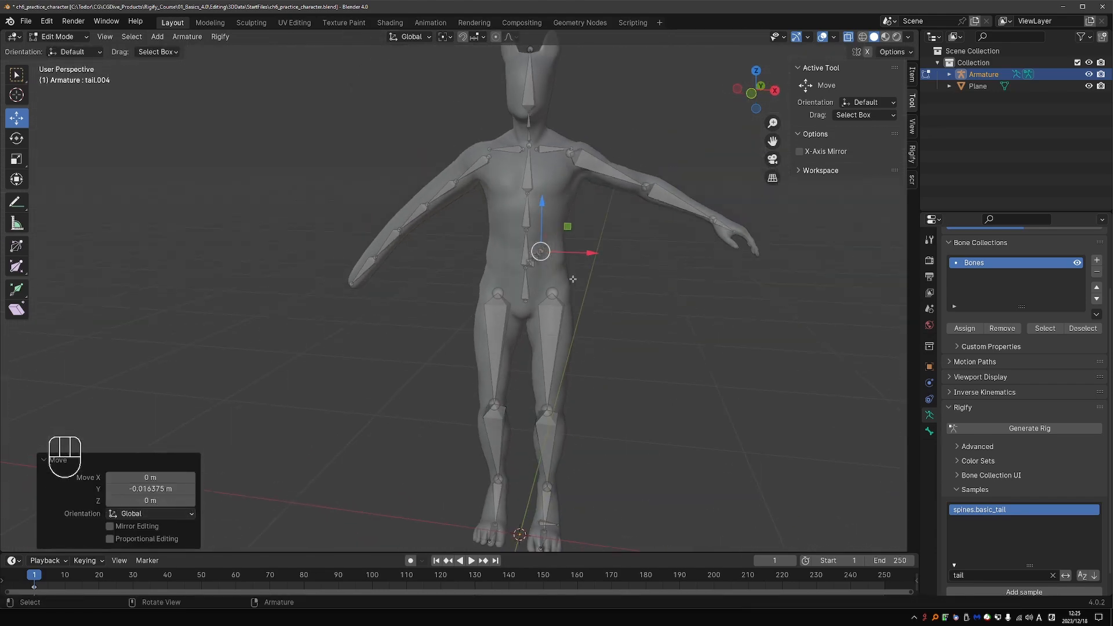
pyautogui.scroll(-2, 565, 297)
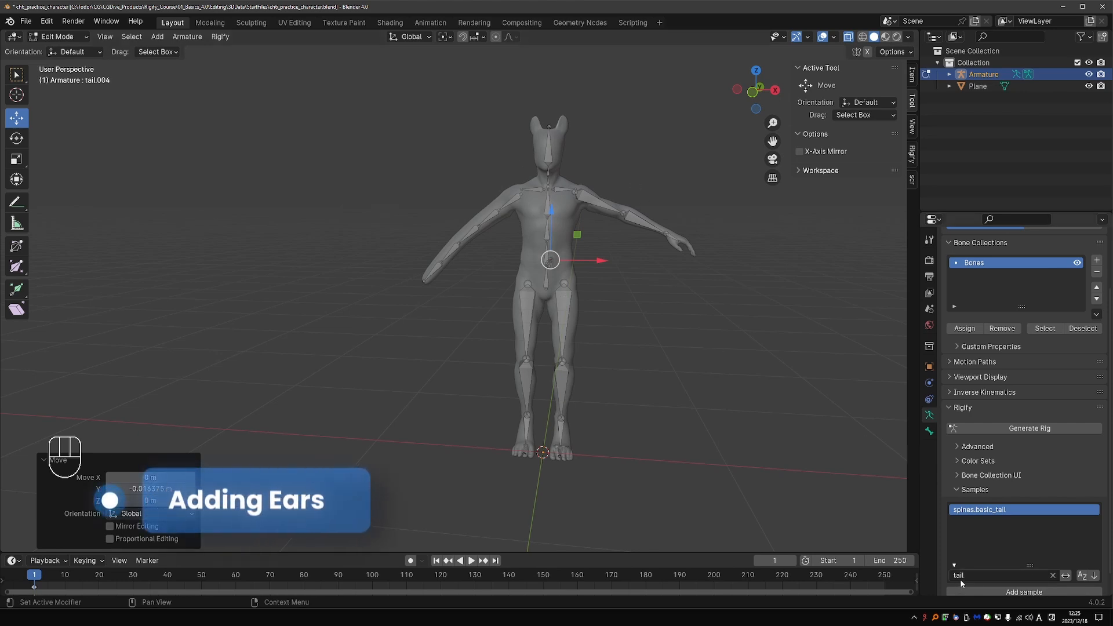
pyautogui.click(985, 574)
pyautogui.write('tent')
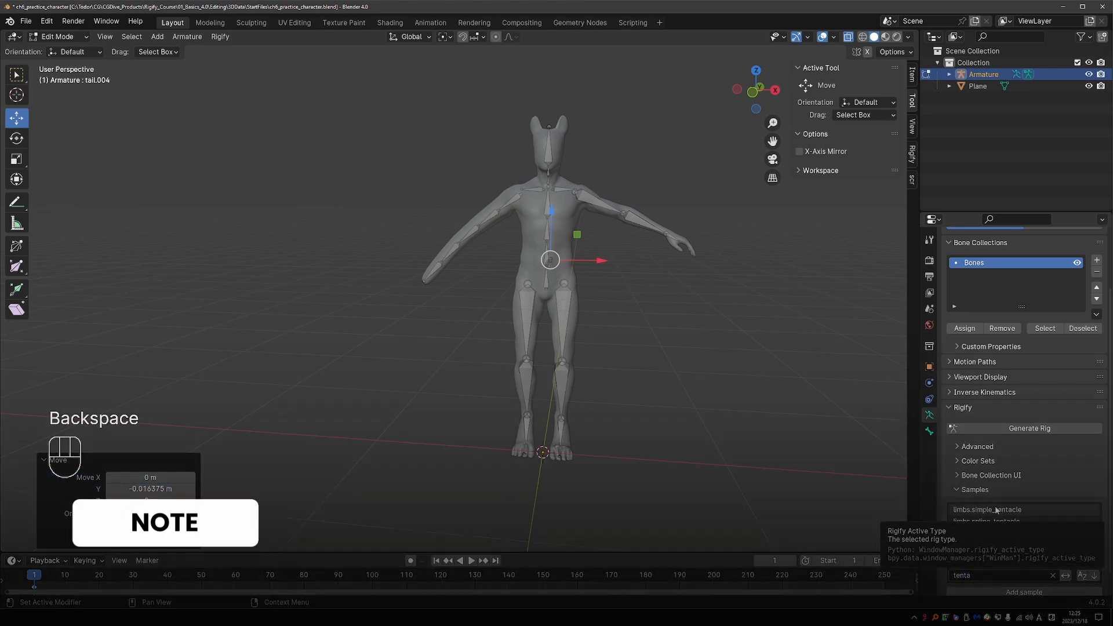
pyautogui.click(983, 512)
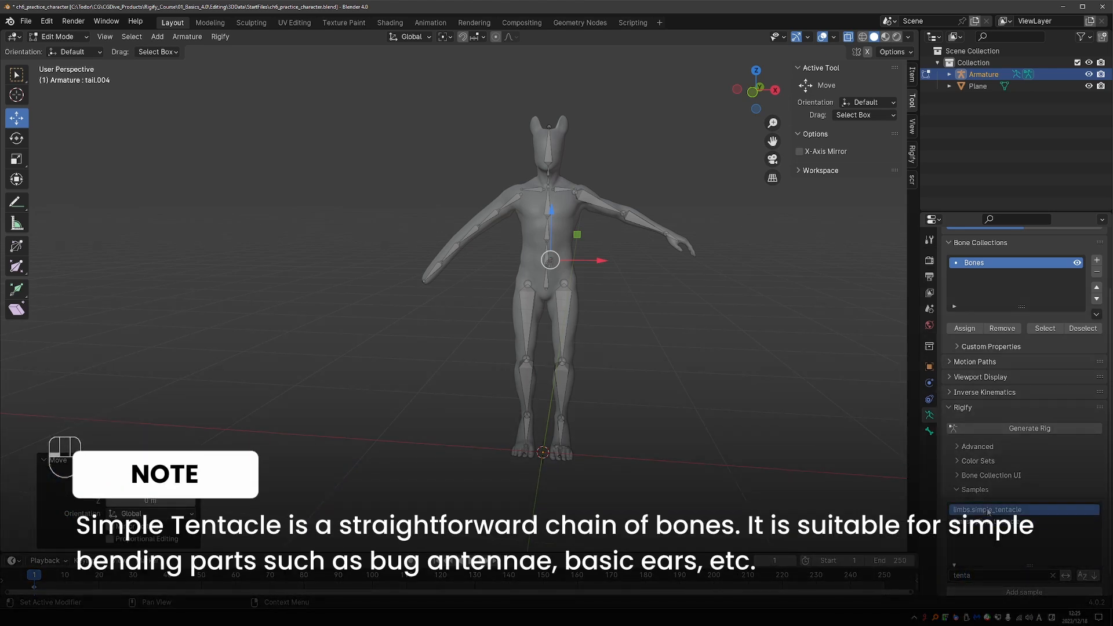
pyautogui.click(1024, 592)
# - In the front view, scale down the simple tentacle chain and move it up to the character's head
pyautogui.press('KP_1')
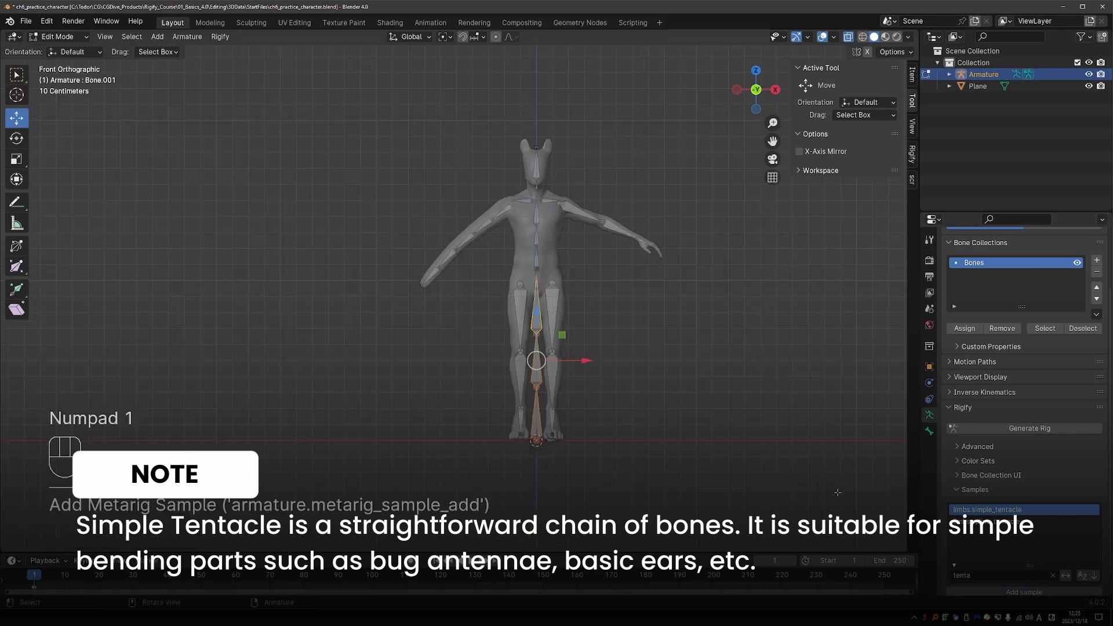
pyautogui.press('s')
pyautogui.click(623, 418)
pyautogui.press('g')
pyautogui.click(618, 189)
# - Scale down the chain, rotate it about 17° and move it into the character's left ear
pyautogui.scroll(5, 601, 145)
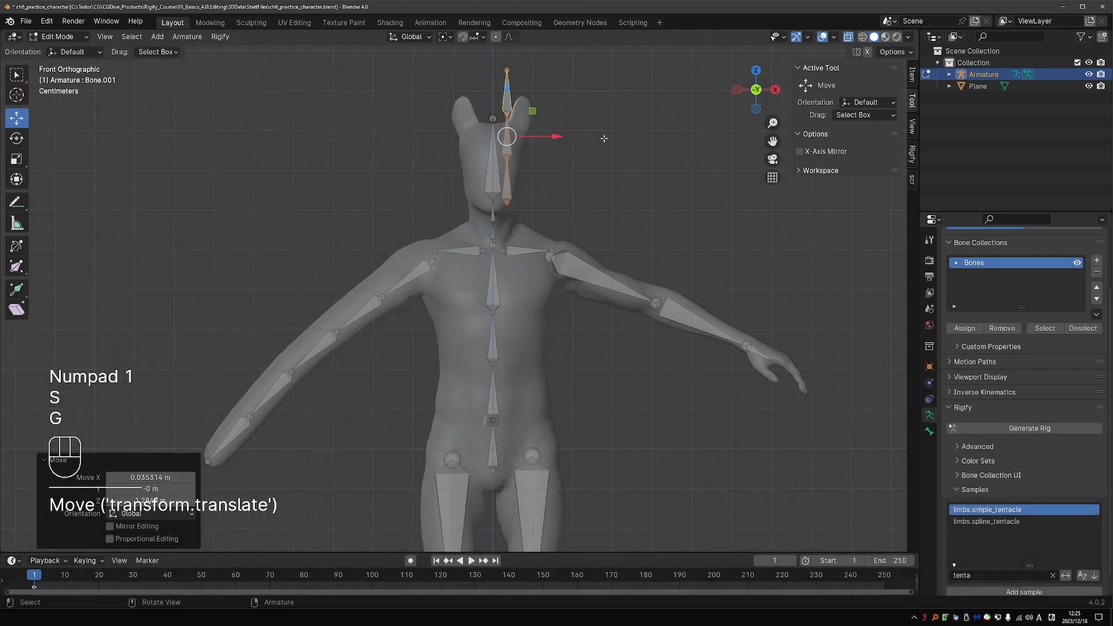
pyautogui.keyDown('shift'); pyautogui.moveTo(601, 139); pyautogui.dragTo(608, 206, button='middle'); pyautogui.keyUp('shift')
pyautogui.press('s')
pyautogui.click(555, 221)
pyautogui.press('r')
pyautogui.click(588, 248)
pyautogui.press('s')
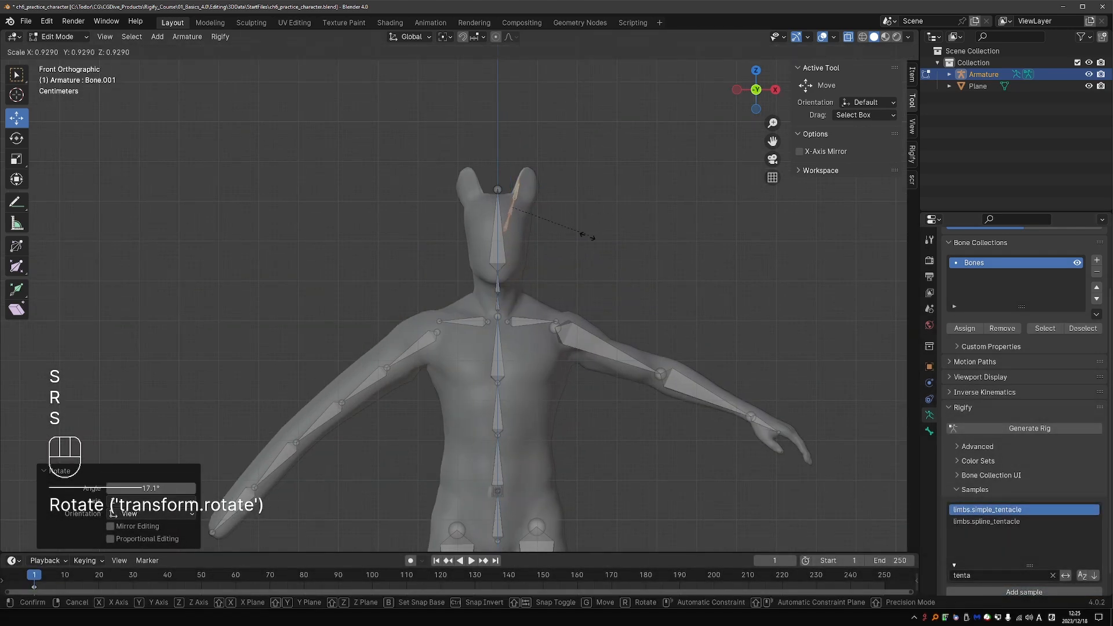
pyautogui.click(590, 233)
pyautogui.press('g')
pyautogui.click(580, 226)
pyautogui.press('s')
pyautogui.click(574, 218)
pyautogui.press('g')
pyautogui.click(569, 209)
# - In the right side view, move the ear chain onto the ear and rotate it about 3.7°
pyautogui.scroll(3, 569, 207)
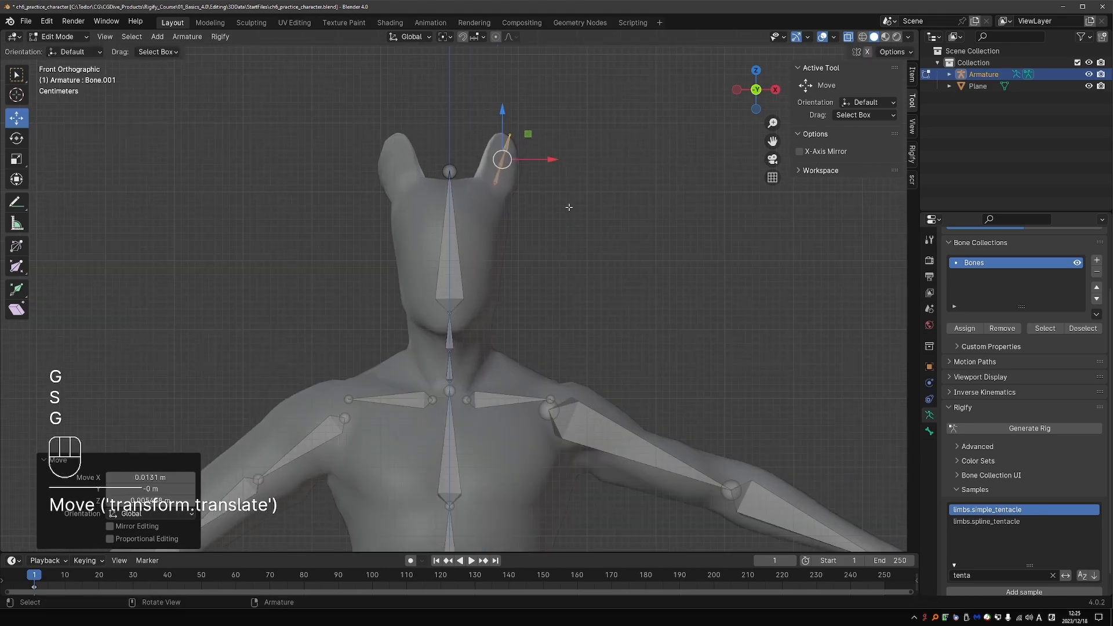
pyautogui.press('KP_3')
pyautogui.press('g')
pyautogui.press('r')
pyautogui.click(611, 201)
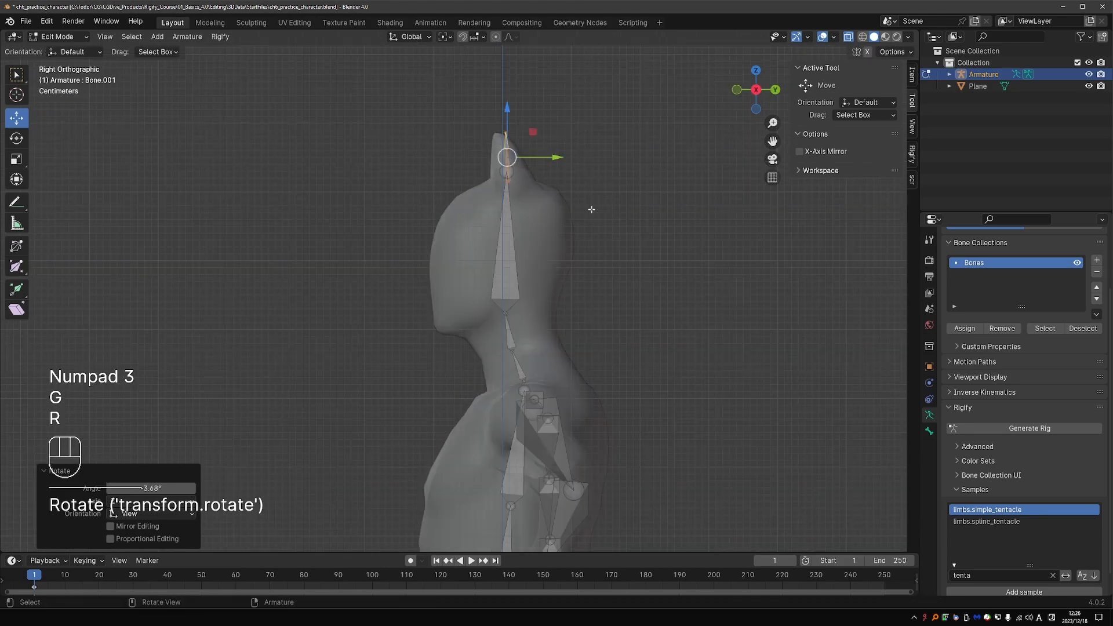
# - Delete the topmost bone of the left ear chain, keeping two bones
pyautogui.moveTo(612, 200); pyautogui.dragTo(552, 181, button='middle')
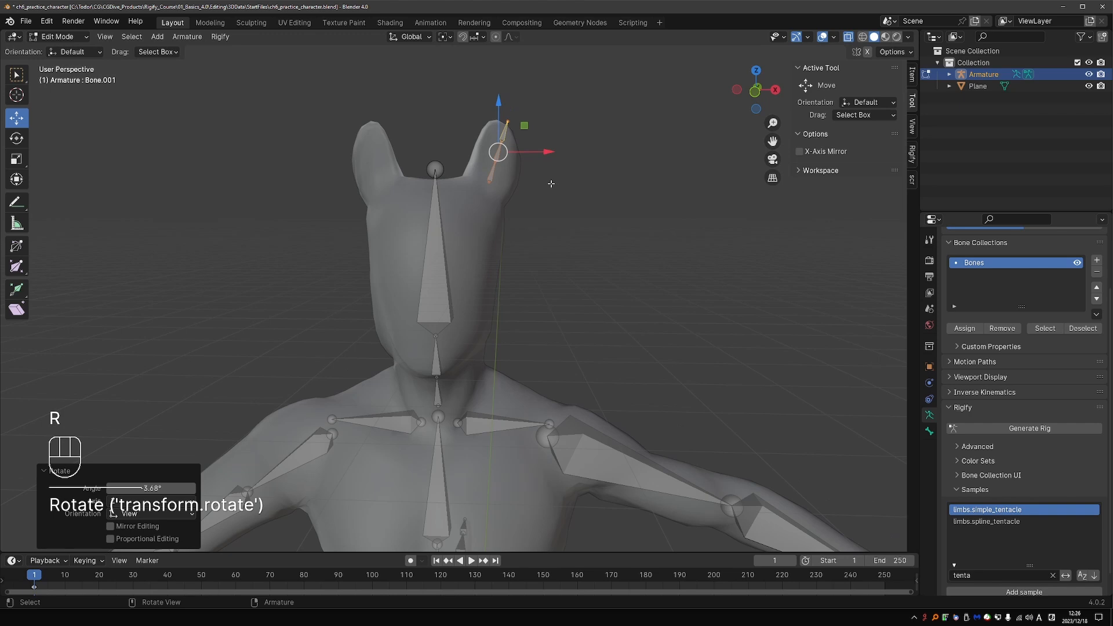
pyautogui.click(510, 110)
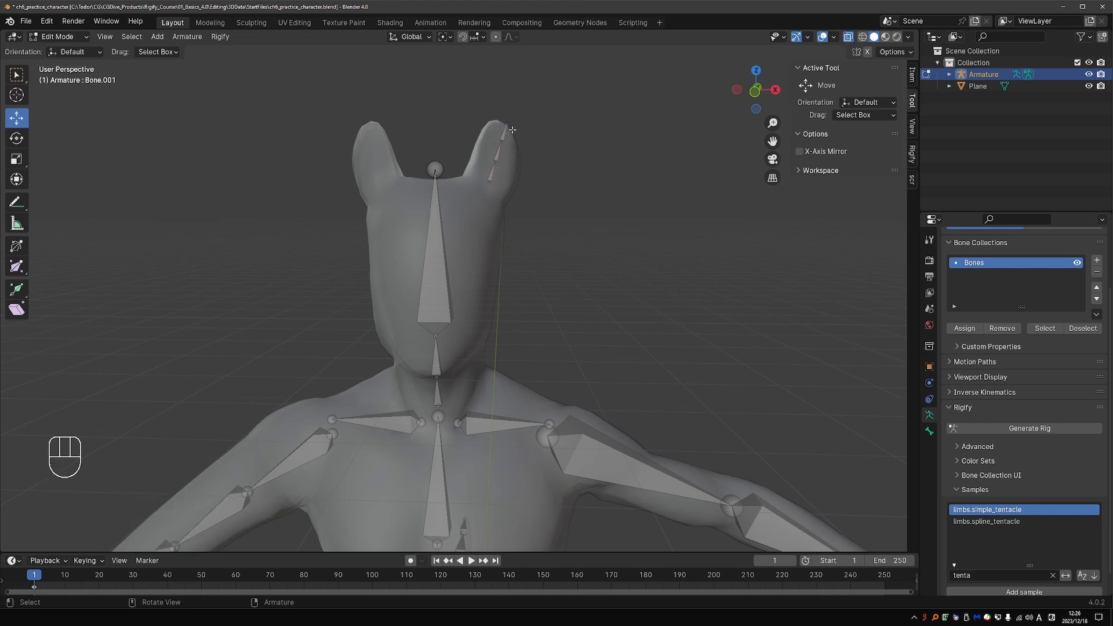
pyautogui.click(512, 130)
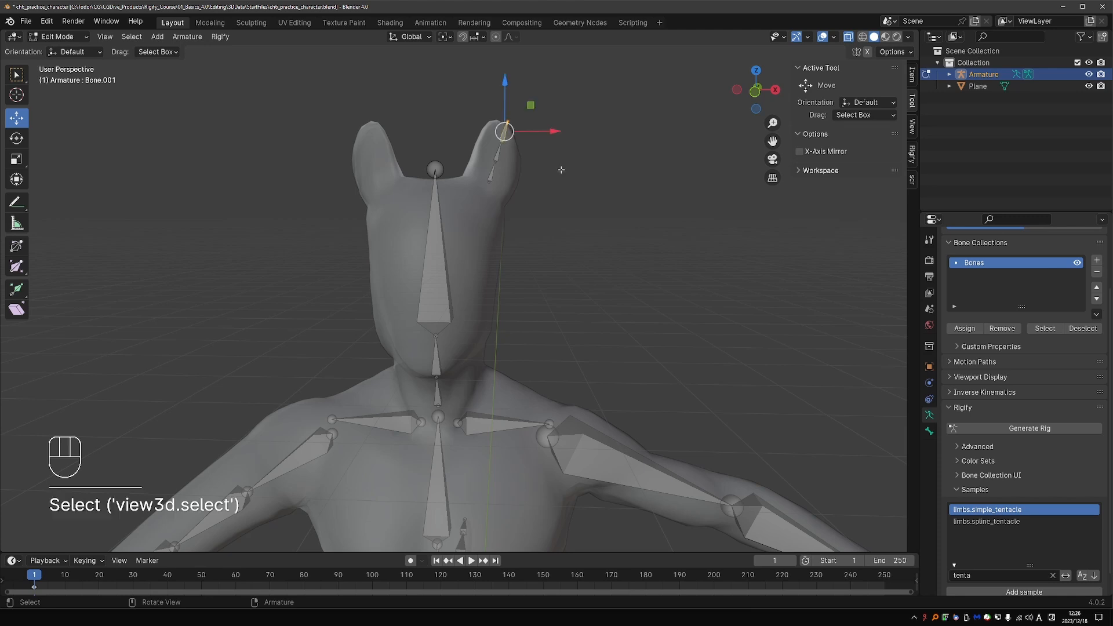
pyautogui.press('x')
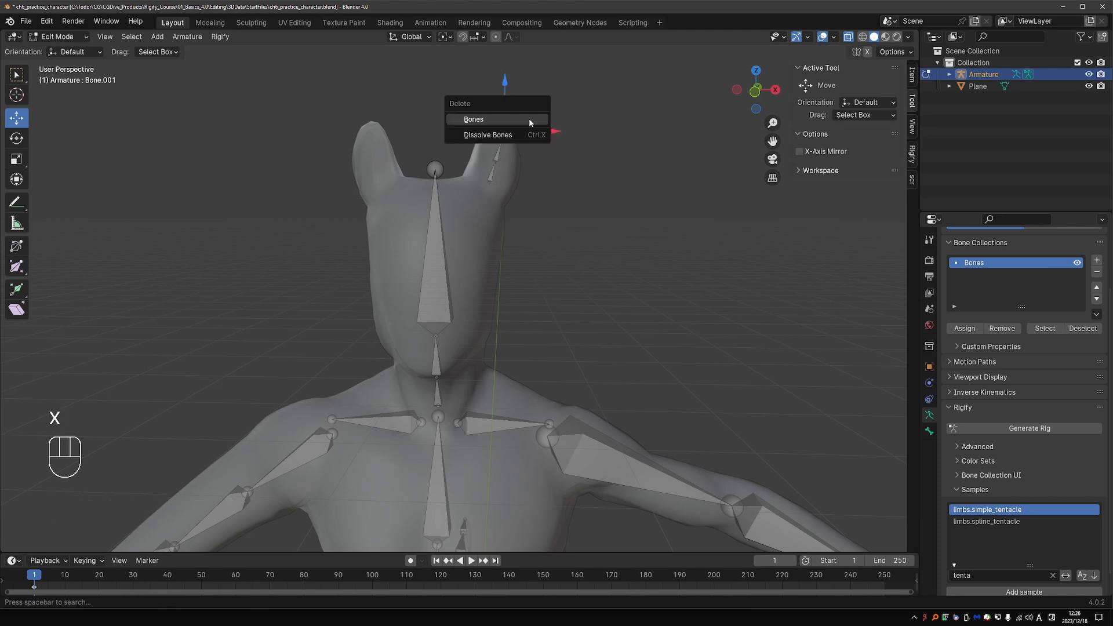
pyautogui.click(530, 118)
# - In the front view, scale up and move the two remaining ear bones to fill the left ear
pyautogui.press('KP_1')
pyautogui.moveTo(477, 196); pyautogui.dragTo(570, 131)
pyautogui.press('s')
pyautogui.click(597, 169)
pyautogui.press('g')
pyautogui.click(596, 164)
pyautogui.press('s')
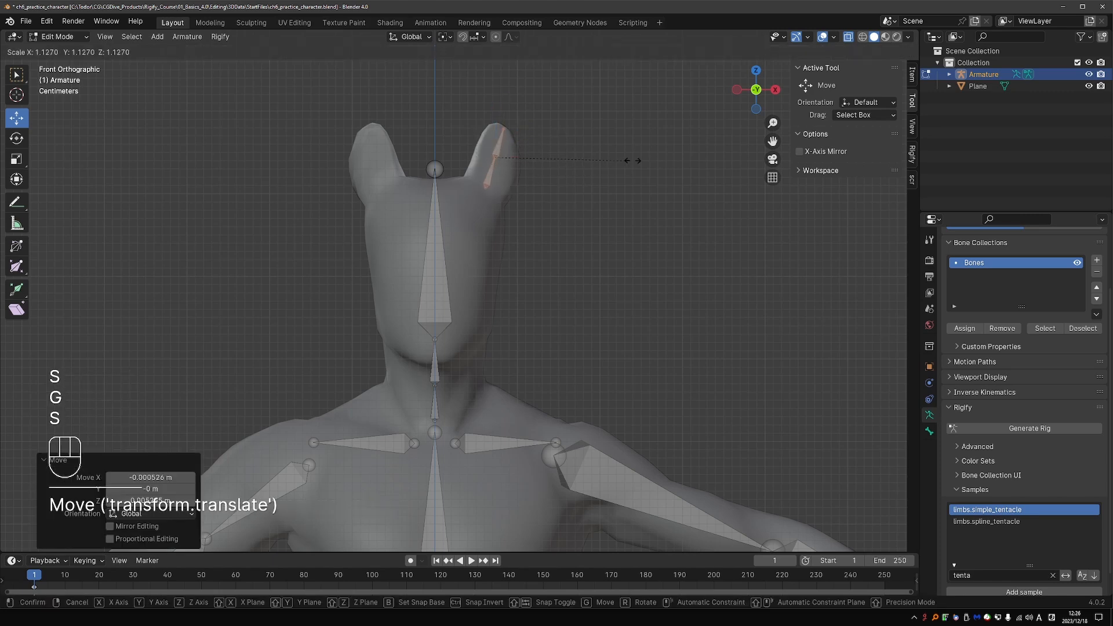
pyautogui.click(624, 159)
# - In the right side view, move the ear chain's tip joint forward into the tip of the ear
pyautogui.press('KP_3')
pyautogui.moveTo(477, 117); pyautogui.dragTo(520, 134)
pyautogui.press('g')
pyautogui.click(514, 133)
# - In Pose Mode, rename the lower bone of the left ear chain to ear1.L
pyautogui.moveTo(420, 166); pyautogui.dragTo(532, 176, button='middle')
pyautogui.press('Tab')
pyautogui.click(520, 238)
pyautogui.click(483, 172)
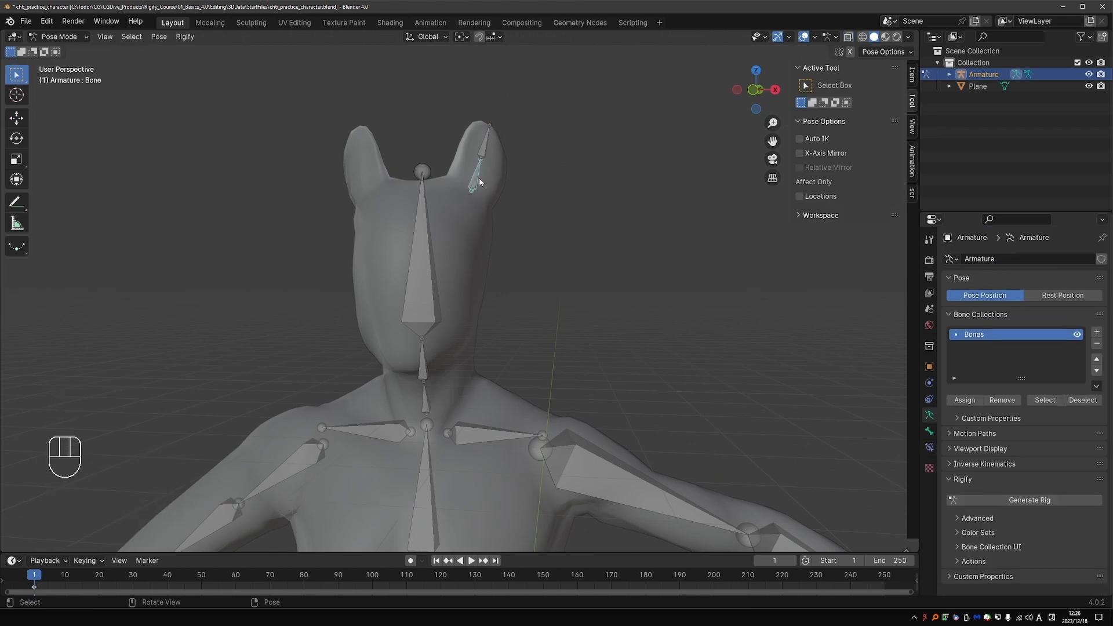
pyautogui.moveTo(489, 114); pyautogui.dragTo(494, 101)
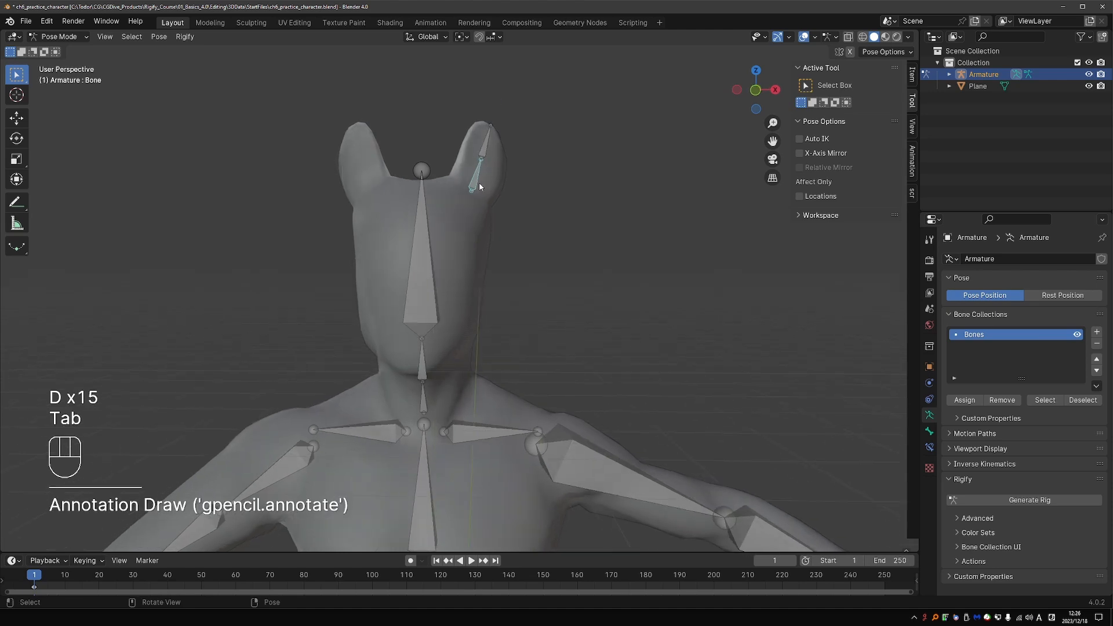
pyautogui.press('F2')
pyautogui.write('ear1_L')
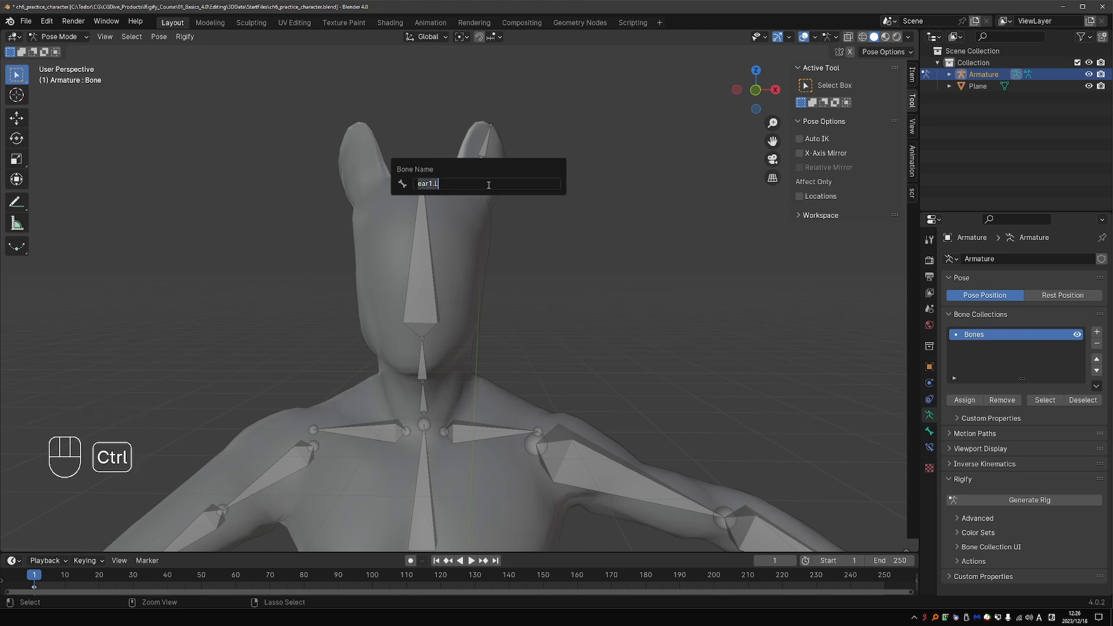
pyautogui.press('Return')
# - Rename the upper bone of the left ear chain to ear2.L
pyautogui.click(489, 141)
pyautogui.press('F2')
pyautogui.write('ear1.L')
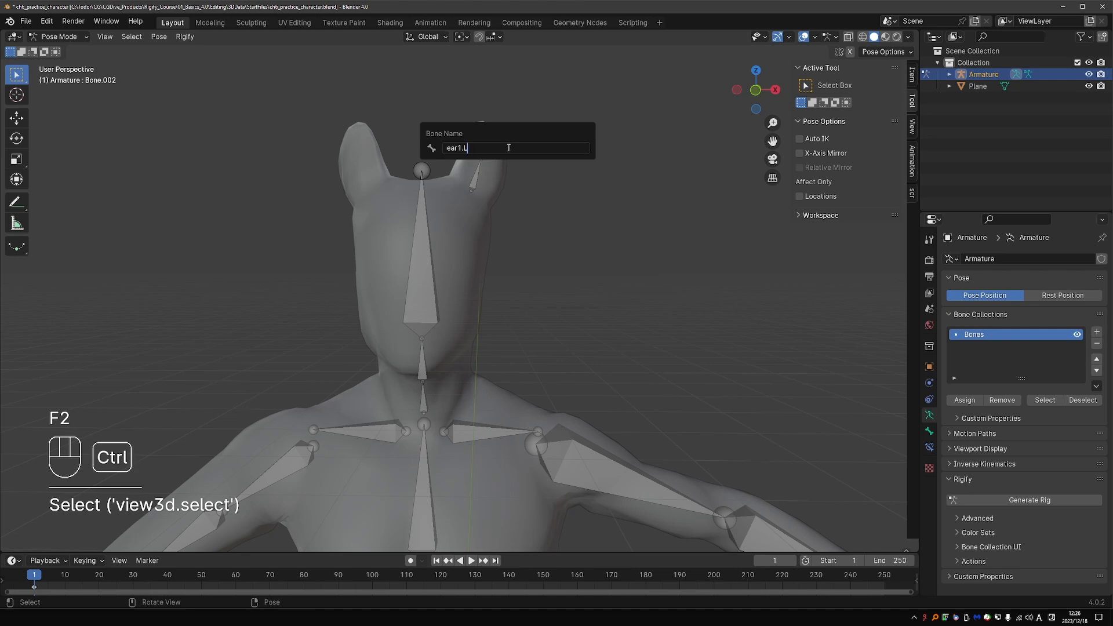
pyautogui.press('Left')
pyautogui.press('BackSpace')
pyautogui.write('2')
pyautogui.press('Return')
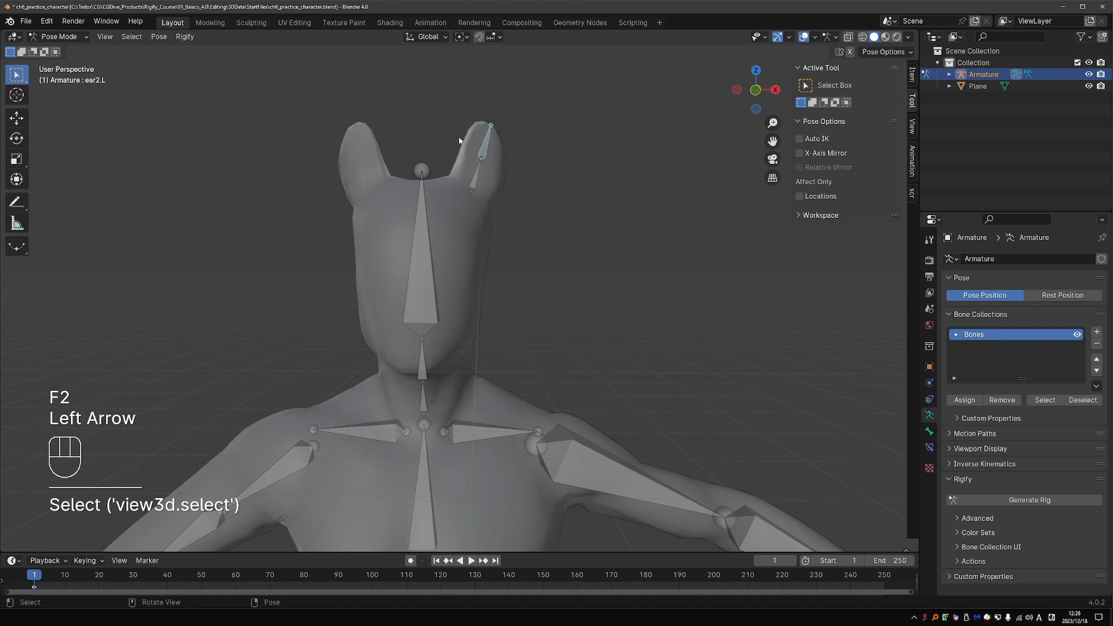
# - In Edit Mode, symmetrize both left ear bones to create their counterparts in the right ear
pyautogui.press('Tab')
pyautogui.moveTo(450, 109); pyautogui.dragTo(534, 179)
pyautogui.rightClick(534, 178)
pyautogui.click(534, 178)
# - Sketch annotation lines along the palm and fingers of the left hand and erase them
pyautogui.scroll(-5, 532, 233)
pyautogui.keyDown('shift'); pyautogui.moveTo(531, 233); pyautogui.dragTo(613, 300, button='middle'); pyautogui.keyUp('shift')
pyautogui.scroll(3, 635, 294)
pyautogui.scroll(2, 613, 301)
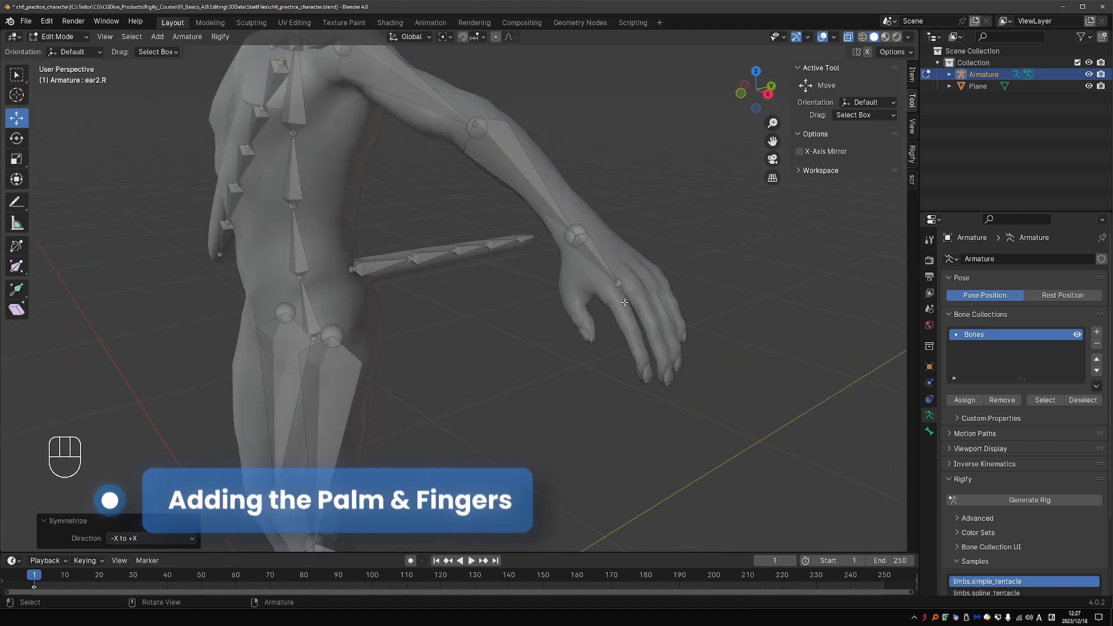
pyautogui.moveTo(583, 254); pyautogui.dragTo(616, 284)
pyautogui.moveTo(606, 241); pyautogui.dragTo(630, 278)
pyautogui.moveTo(636, 249)
pyautogui.mouseDown()
pyautogui.moveTo(664, 277)
pyautogui.moveTo(681, 350)
pyautogui.mouseUp()
pyautogui.moveTo(658, 296)
pyautogui.mouseDown()
pyautogui.moveTo(667, 353)
pyautogui.moveTo(656, 356)
pyautogui.mouseUp()
pyautogui.moveTo(627, 298); pyautogui.dragTo(644, 379)
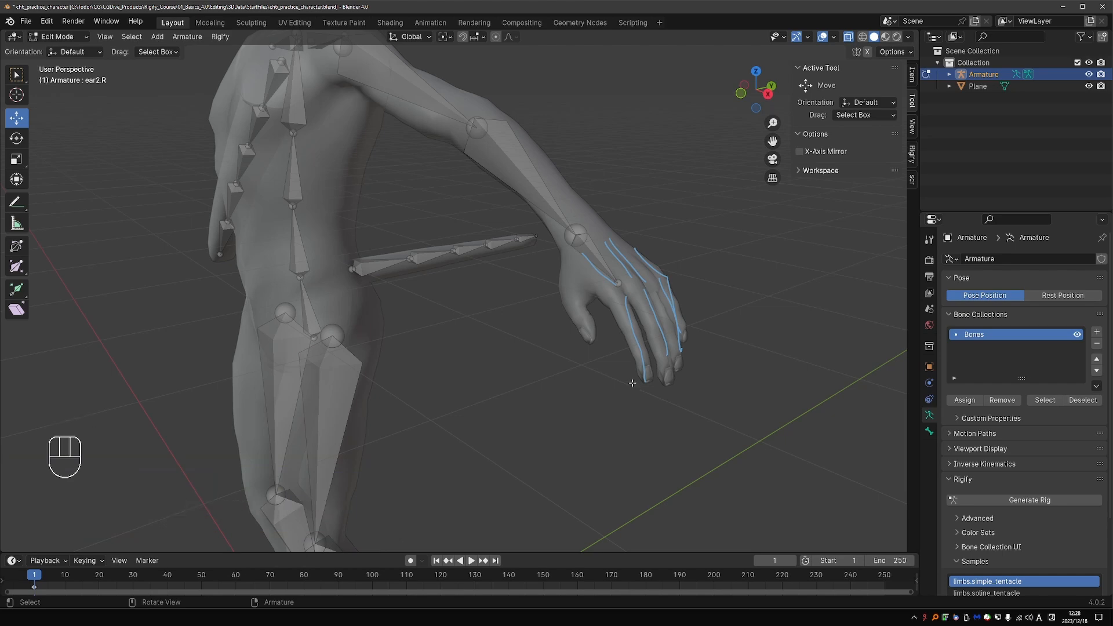
pyautogui.moveTo(650, 373); pyautogui.dragTo(676, 280, button='right')
# - Filter the Rigify samples by "palm" and add the limbs.super_palm sample to the armature
pyautogui.scroll(-4, 992, 522)
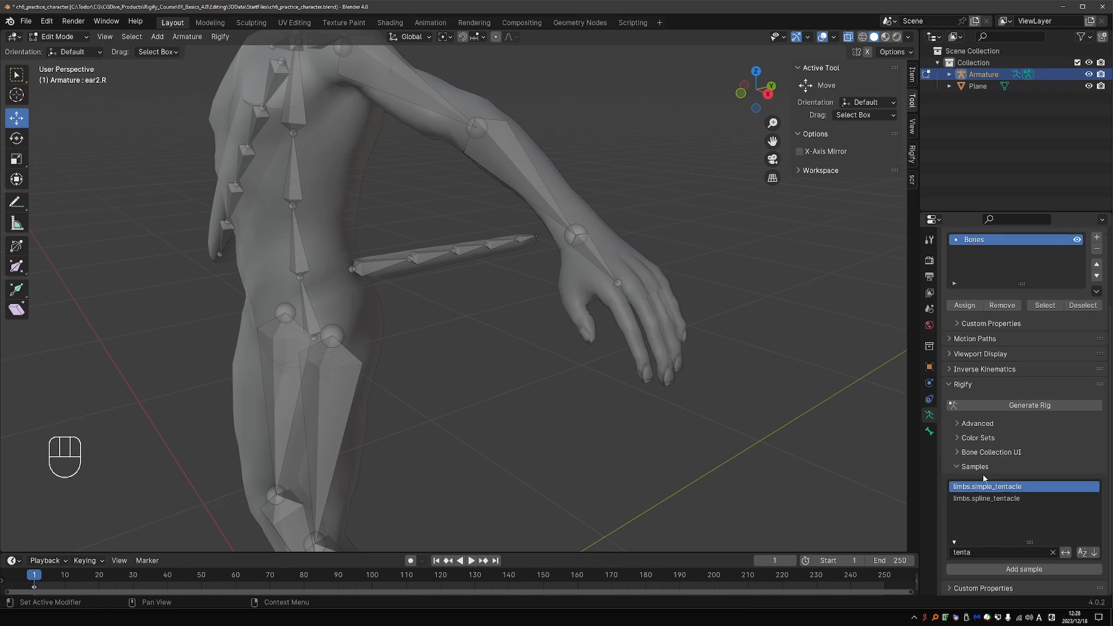
pyautogui.click(995, 553)
pyautogui.write('palm')
pyautogui.press('Return')
pyautogui.click(991, 489)
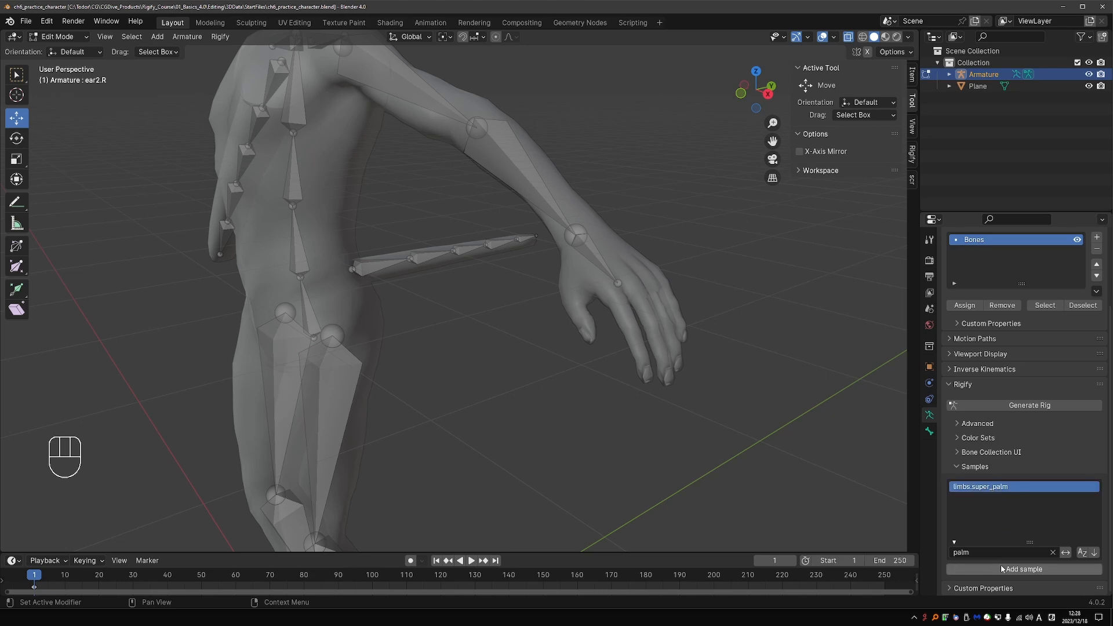
pyautogui.click(999, 569)
# - In the front view, move the new palm bones to the left hand and rotate them about 31.5° to follow it
pyautogui.scroll(-3, 522, 481)
pyautogui.scroll(-2, 525, 451)
pyautogui.keyDown('shift'); pyautogui.moveTo(526, 382); pyautogui.dragTo(526, 249, button='middle'); pyautogui.keyUp('shift')
pyautogui.moveTo(464, 301); pyautogui.dragTo(522, 319, button='middle')
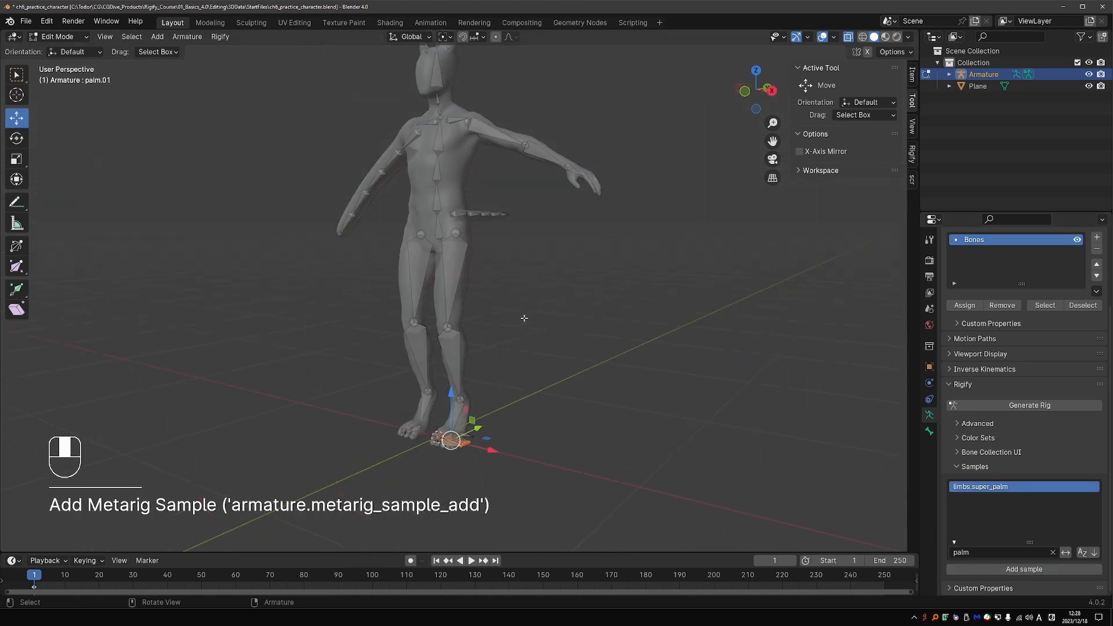
pyautogui.press('KP_1')
pyautogui.press('g')
pyautogui.press('g')
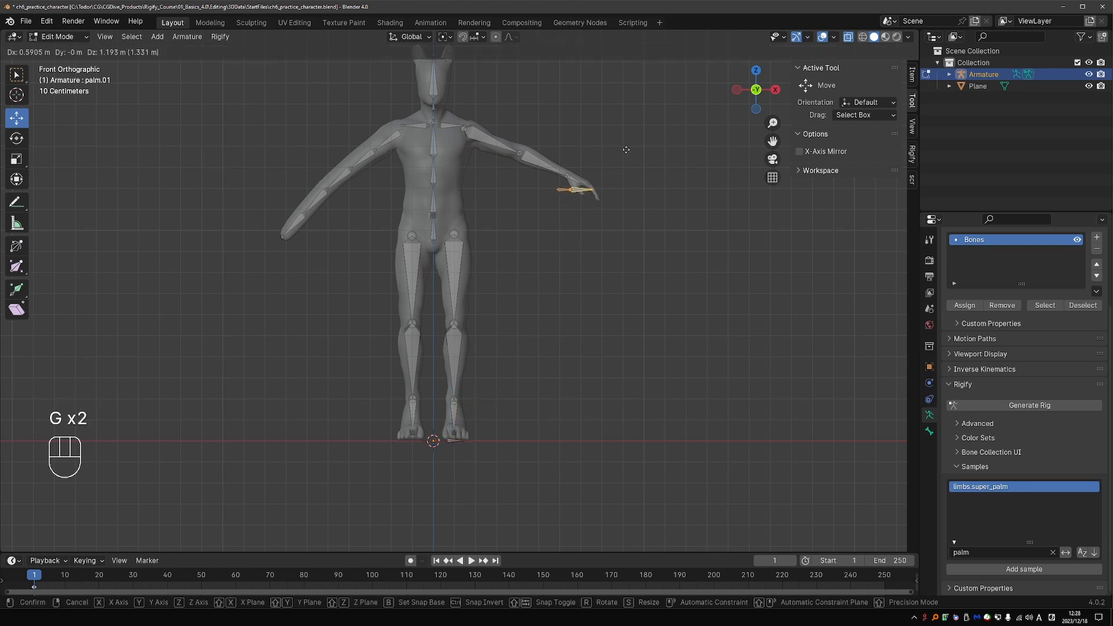
pyautogui.click(628, 138)
pyautogui.press('r')
pyautogui.click(624, 180)
pyautogui.press('g')
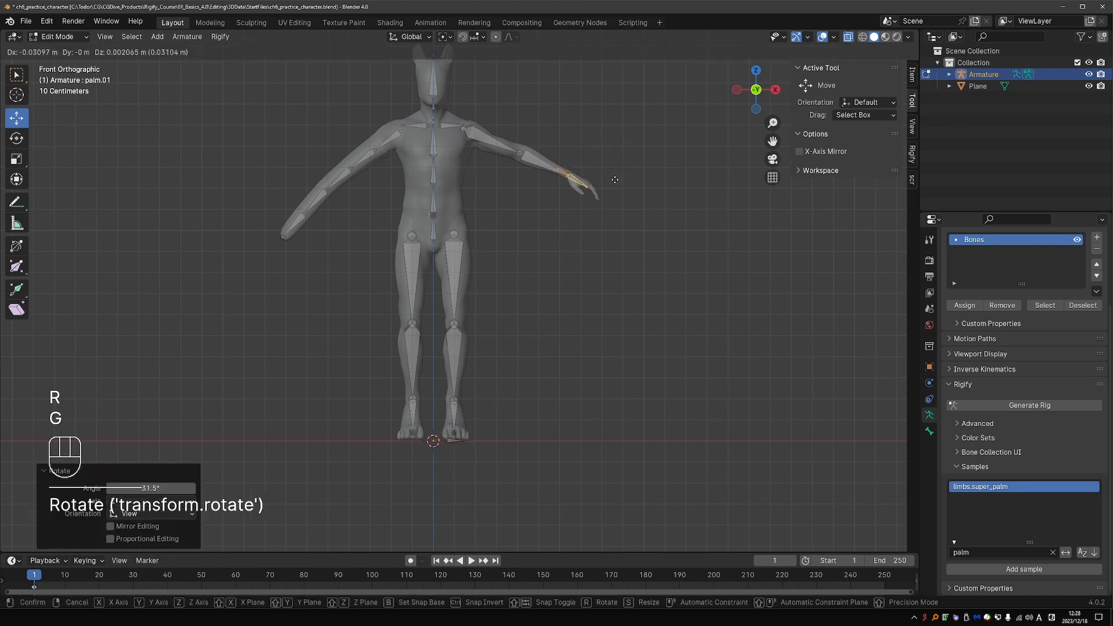
pyautogui.click(609, 181)
# - Scale the palm bones down to about 0.655 of their size to suit the hand
pyautogui.moveTo(609, 181); pyautogui.dragTo(620, 160, button='middle')
pyautogui.press('s')
pyautogui.click(606, 165)
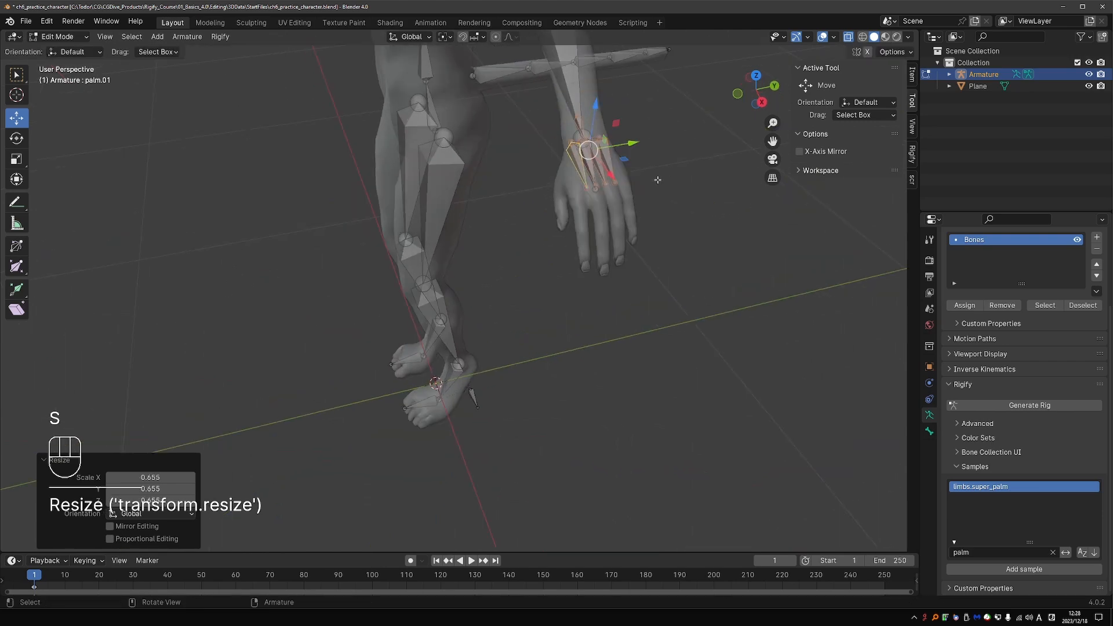
# - Refine the palm bones' position and rotation in the front view and shift them slightly along Y over the hand
pyautogui.press('KP_1')
pyautogui.press('g')
pyautogui.click(684, 180)
pyautogui.press('r')
pyautogui.click(672, 177)
pyautogui.press('g')
pyautogui.click(666, 174)
pyautogui.moveTo(667, 173); pyautogui.dragTo(634, 156, button='middle')
pyautogui.moveTo(633, 156); pyautogui.dragTo(633, 160)
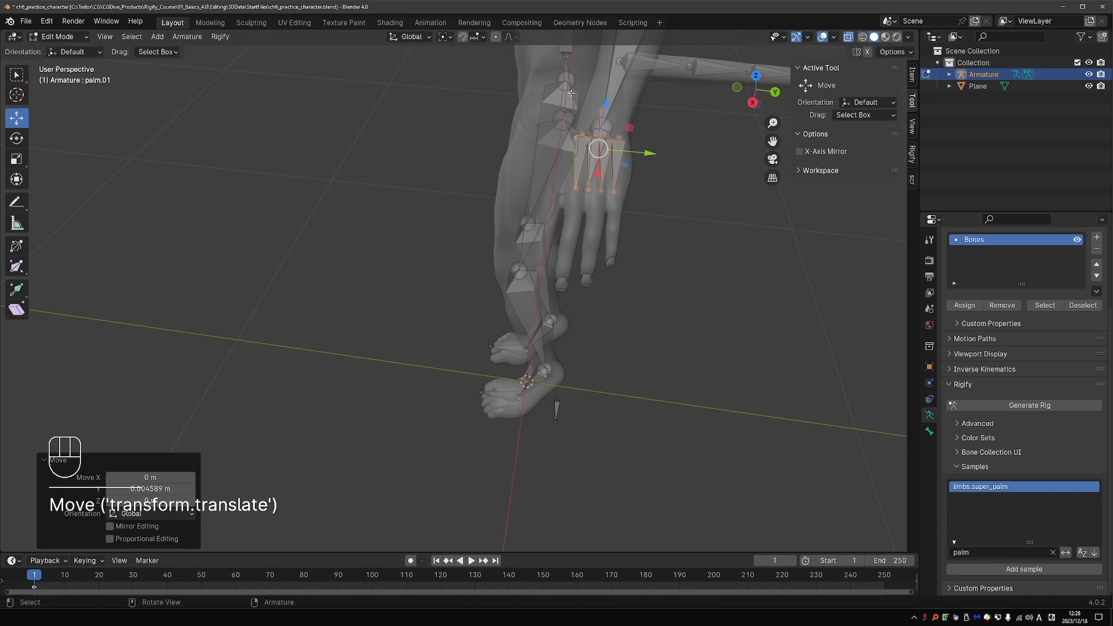
# - In Pose Mode, test-move the palm.parent bone to check how the palm bones follow it, and restore its pose
pyautogui.moveTo(568, 89); pyautogui.dragTo(656, 125, button='middle')
pyautogui.scroll(4, 590, 140)
pyautogui.press('Tab')
pyautogui.click(587, 203)
pyautogui.click(562, 121)
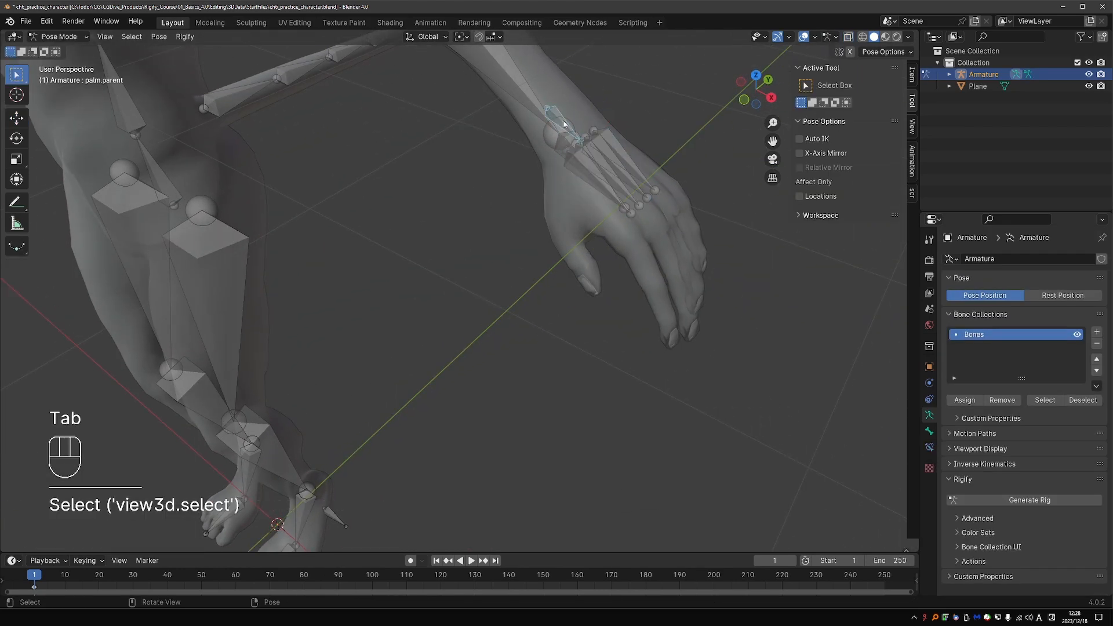
pyautogui.press('g')
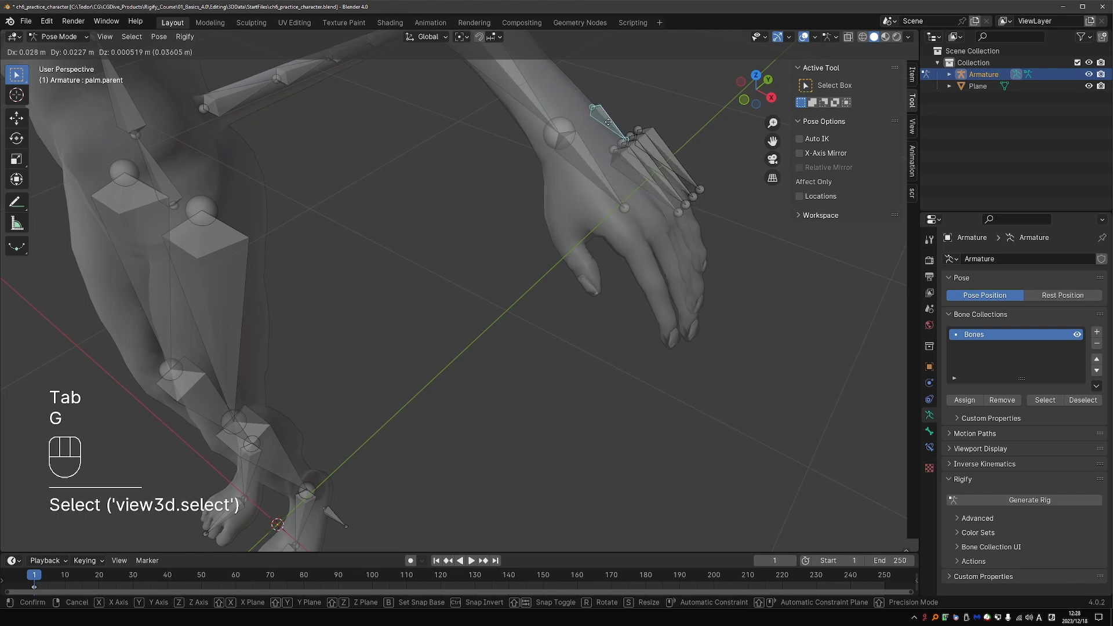
pyautogui.click(585, 139)
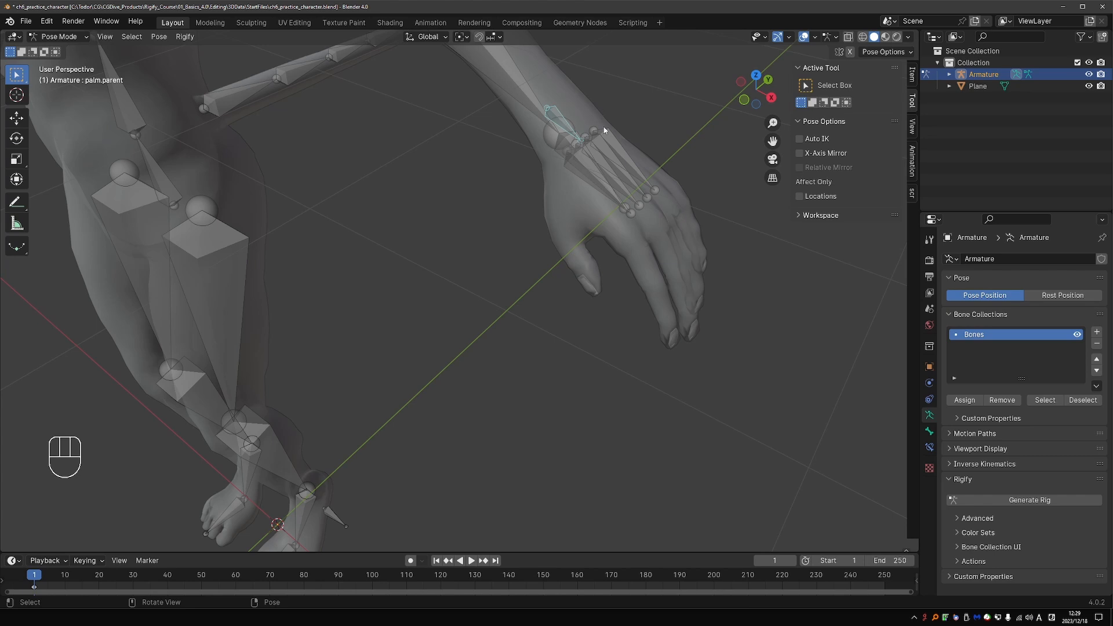
# - Return to Edit Mode and delete the palm.parent bone at the left wrist
pyautogui.press('Tab')
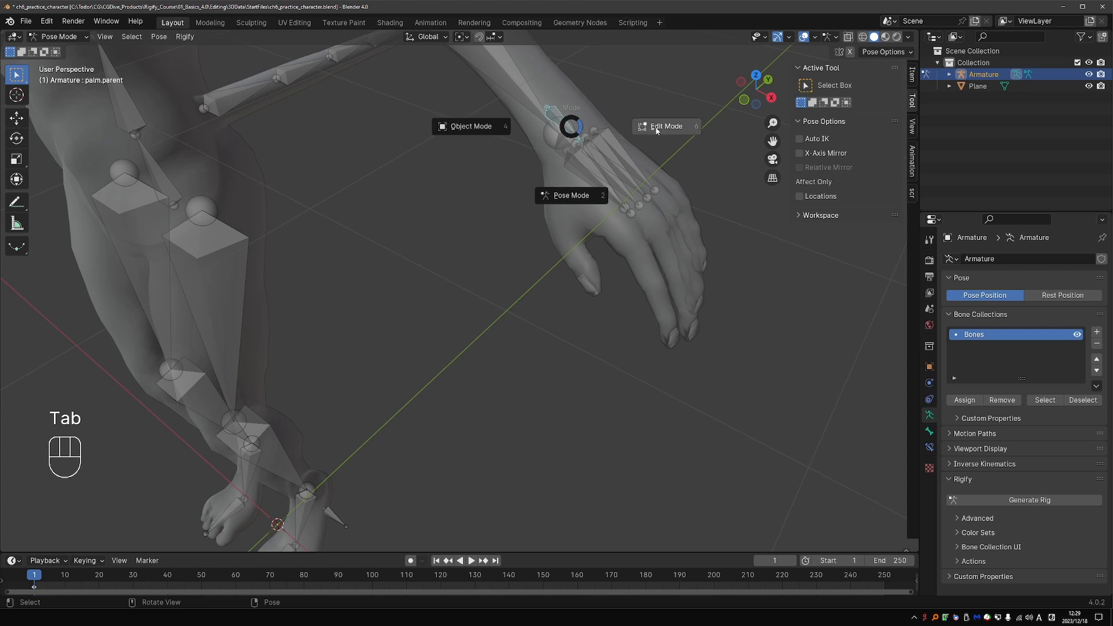
pyautogui.click(655, 127)
pyautogui.click(584, 112)
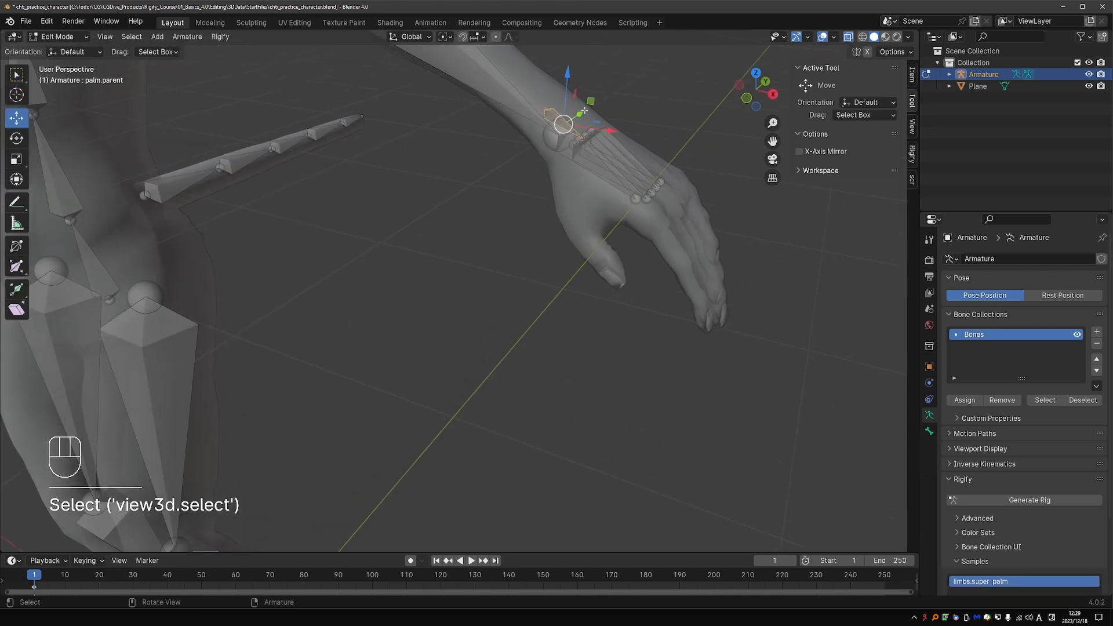
pyautogui.press('x')
# - Parent the four palm bones to the hand.L bone with Keep Offset
pyautogui.click(609, 167)
pyautogui.keyDown('shift'); pyautogui.click(624, 168); pyautogui.keyUp('shift')
pyautogui.keyDown('shift'); pyautogui.click(631, 164); pyautogui.keyUp('shift')
pyautogui.keyDown('shift'); pyautogui.click(636, 156); pyautogui.keyUp('shift')
pyautogui.keyDown('shift'); pyautogui.click(566, 155); pyautogui.keyUp('shift')
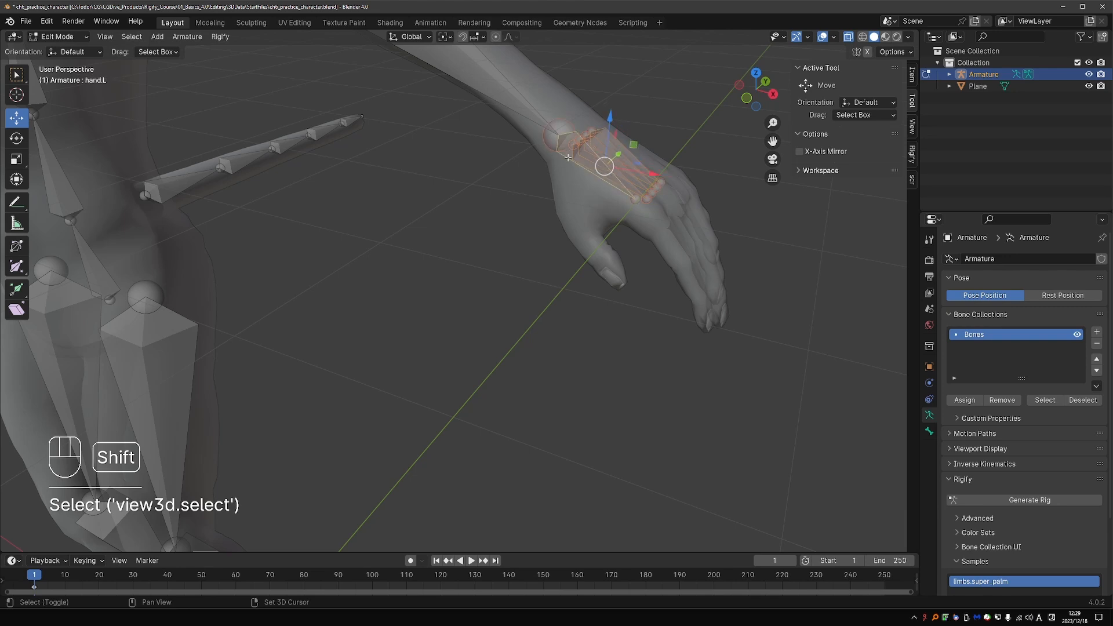
pyautogui.hotkey('ctrl', 'p')
pyautogui.click(570, 167)
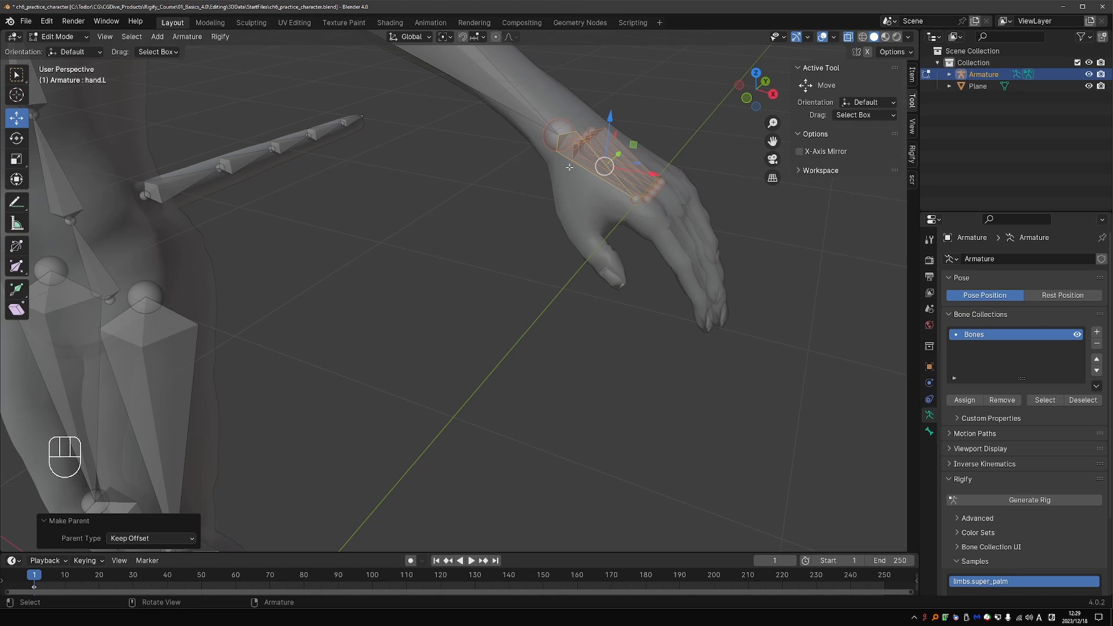
# - Move the tip joint of palm.01 to the index finger's knuckle and adjust its base joint near the wrist
pyautogui.moveTo(603, 191); pyautogui.dragTo(525, 238, button='middle')
pyautogui.click(587, 214)
pyautogui.press('g')
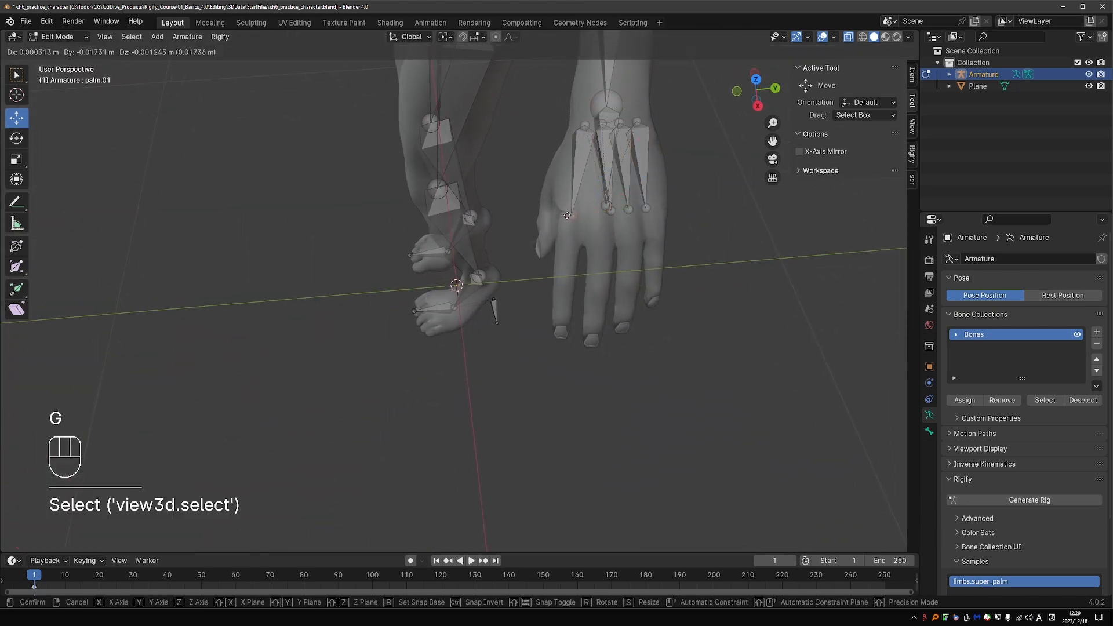
pyautogui.click(567, 215)
pyautogui.click(583, 126)
pyautogui.press('g')
pyautogui.click(576, 133)
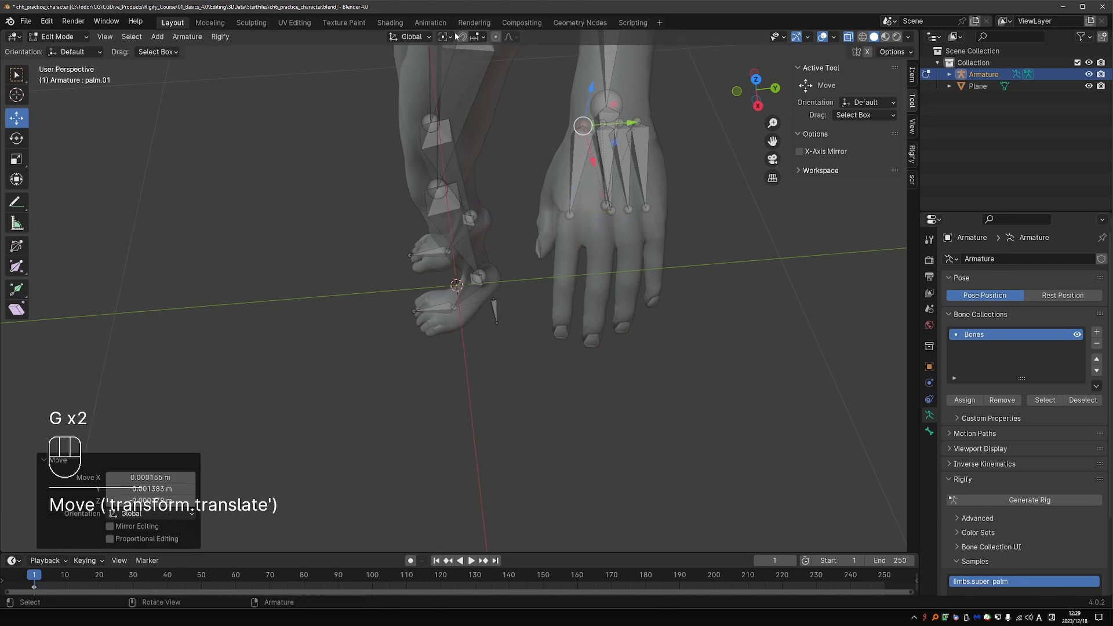
# - Set the snapping target to Volume and snap the base and tip joints of palm.01 inside the hand
pyautogui.click(452, 36)
pyautogui.click(477, 36)
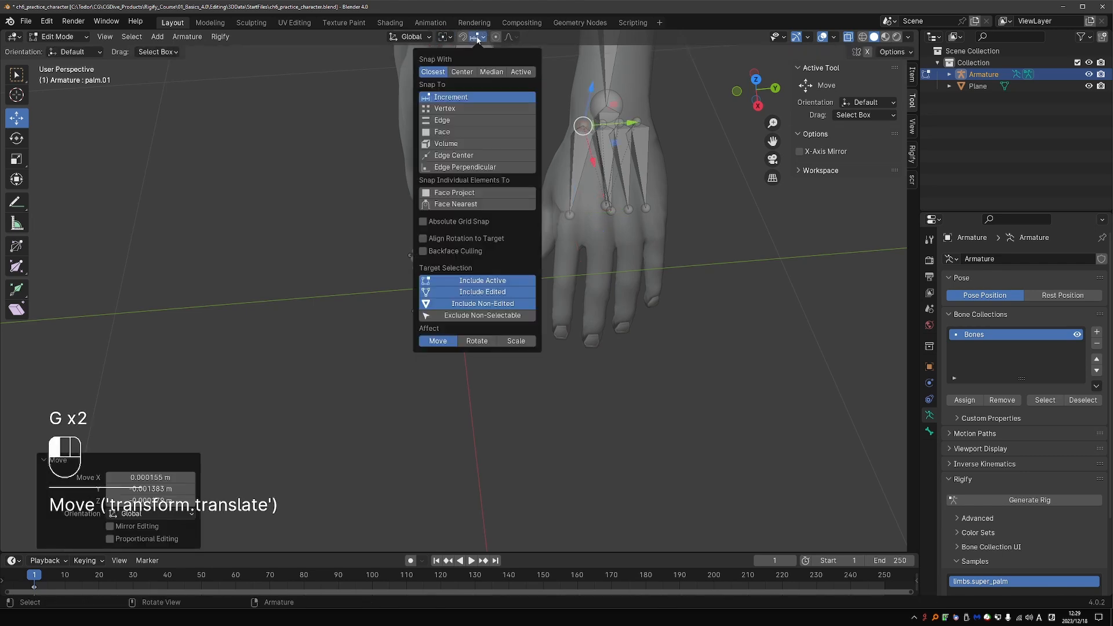
pyautogui.click(447, 145)
pyautogui.press('g')
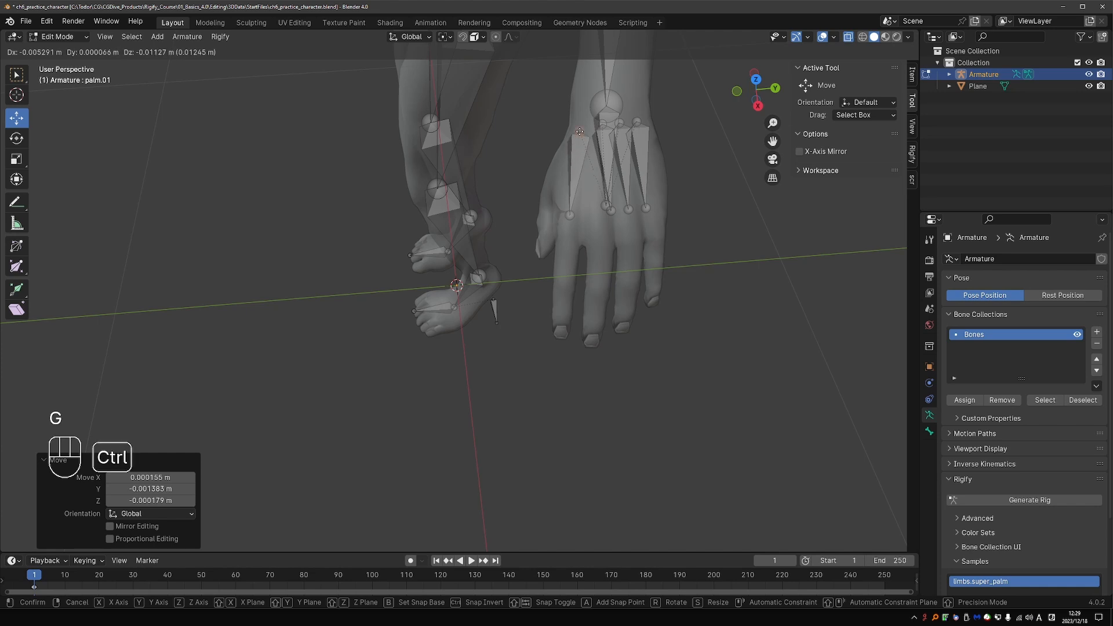
pyautogui.keyDown('ctrl'); pyautogui.click(579, 132); pyautogui.keyUp('ctrl')
pyautogui.press('g')
pyautogui.keyDown('ctrl'); pyautogui.click(580, 132); pyautogui.keyUp('ctrl')
pyautogui.moveTo(562, 208); pyautogui.dragTo(574, 220)
pyautogui.press('g')
pyautogui.keyDown('ctrl'); pyautogui.click(568, 221); pyautogui.keyUp('ctrl')
# - Snap the base joint of palm.02 inside the wrist and its tip joint inside the middle finger's knuckle
pyautogui.click(603, 124)
pyautogui.press('g')
pyautogui.keyDown('ctrl'); pyautogui.click(600, 131); pyautogui.keyUp('ctrl')
pyautogui.click(611, 210)
pyautogui.press('g')
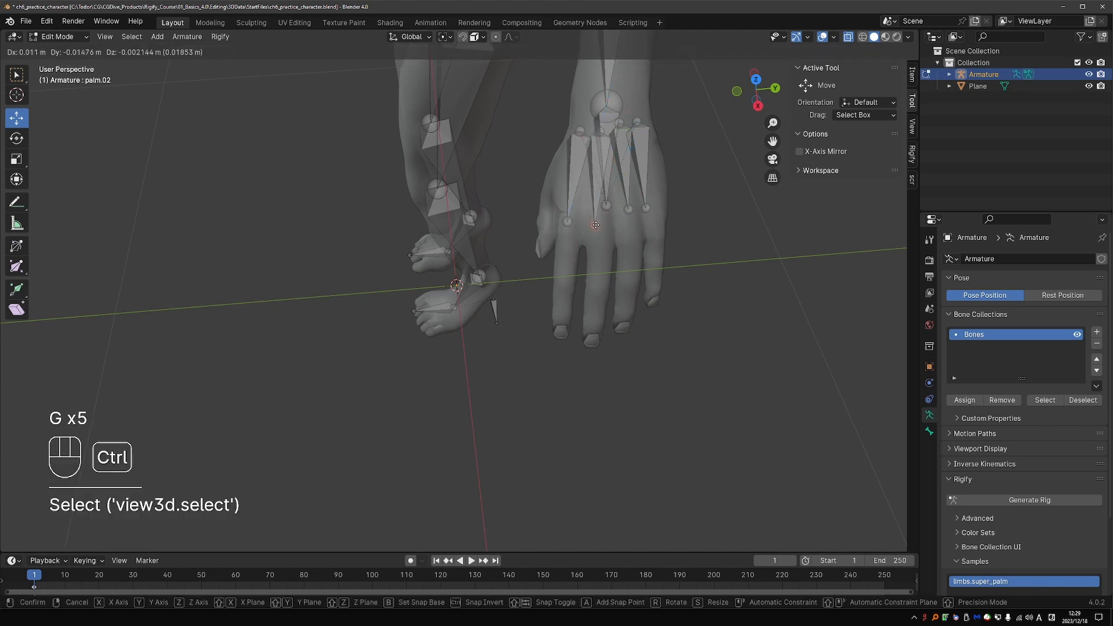
pyautogui.click(600, 225)
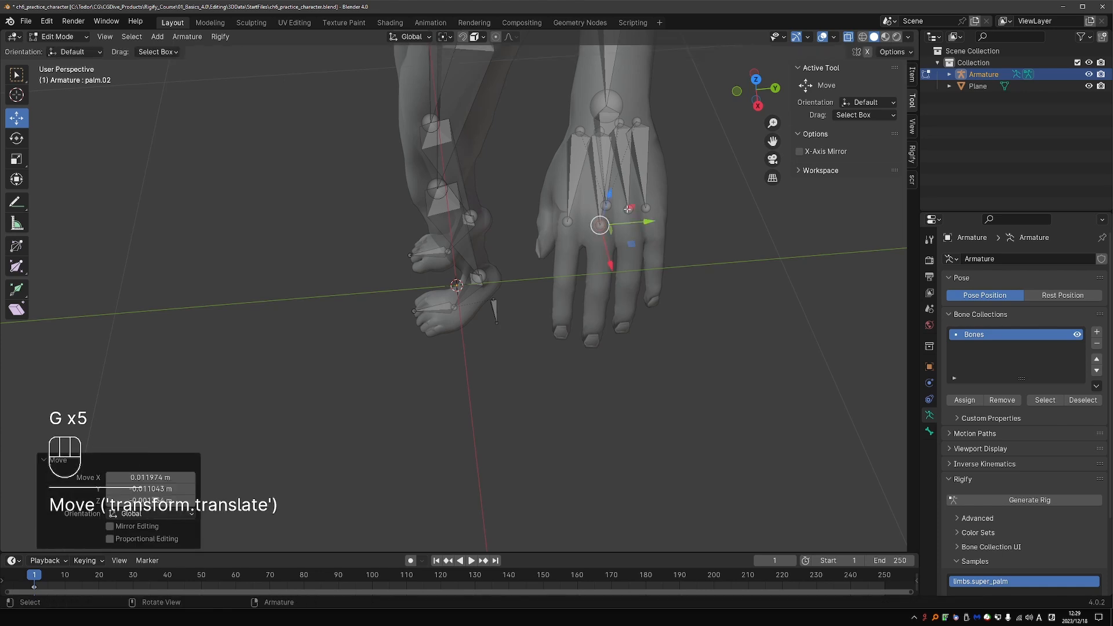
# - Snap the tip joint of palm.03 to the ring finger's knuckle and its base joint inside the wrist
pyautogui.click(628, 207)
pyautogui.press('g')
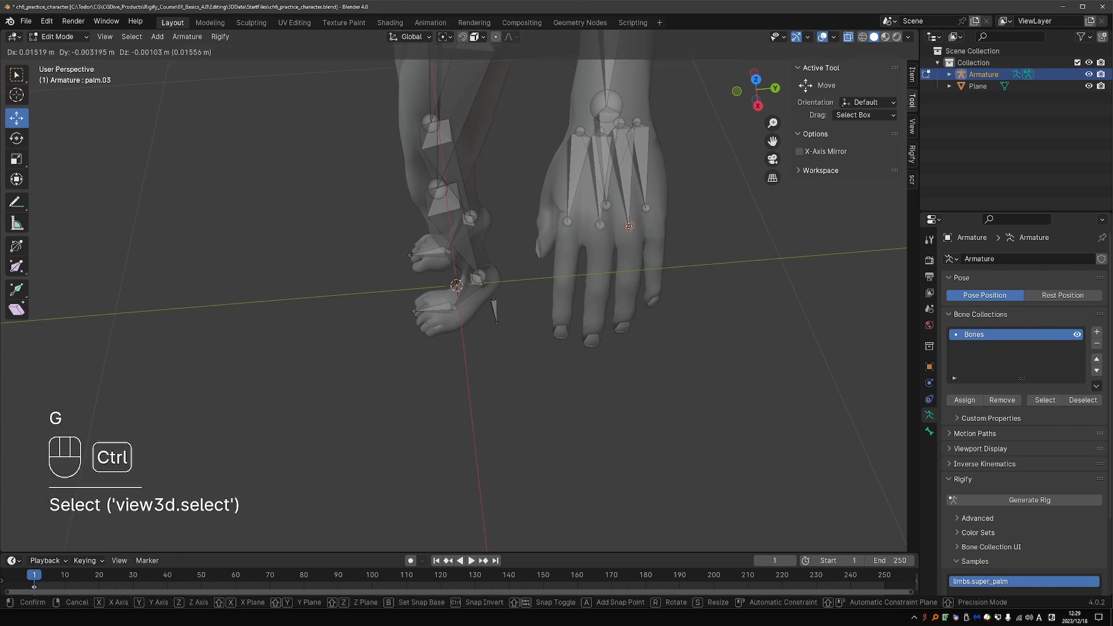
pyautogui.click(629, 226)
pyautogui.click(620, 123)
pyautogui.press('g')
pyautogui.click(620, 136)
# - Fit palm.04's tip joint to the little finger's knuckle and its base joint near the wrist, and refine the tip's position
pyautogui.click(646, 208)
pyautogui.press('g')
pyautogui.click(660, 224)
pyautogui.click(638, 122)
pyautogui.press('g')
pyautogui.click(645, 136)
pyautogui.moveTo(645, 137)
pyautogui.mouseDown(button='middle')
pyautogui.moveTo(710, 107)
pyautogui.moveTo(650, 119)
pyautogui.moveTo(643, 145)
pyautogui.mouseUp(button='middle')
pyautogui.click(642, 217)
pyautogui.press('g')
pyautogui.click(638, 216)
# - Filter the Rigify samples by "fin" and add the limbs.super_finger sample to the armature
pyautogui.moveTo(629, 272); pyautogui.dragTo(684, 266, button='middle')
pyautogui.scroll(-4, 986, 493)
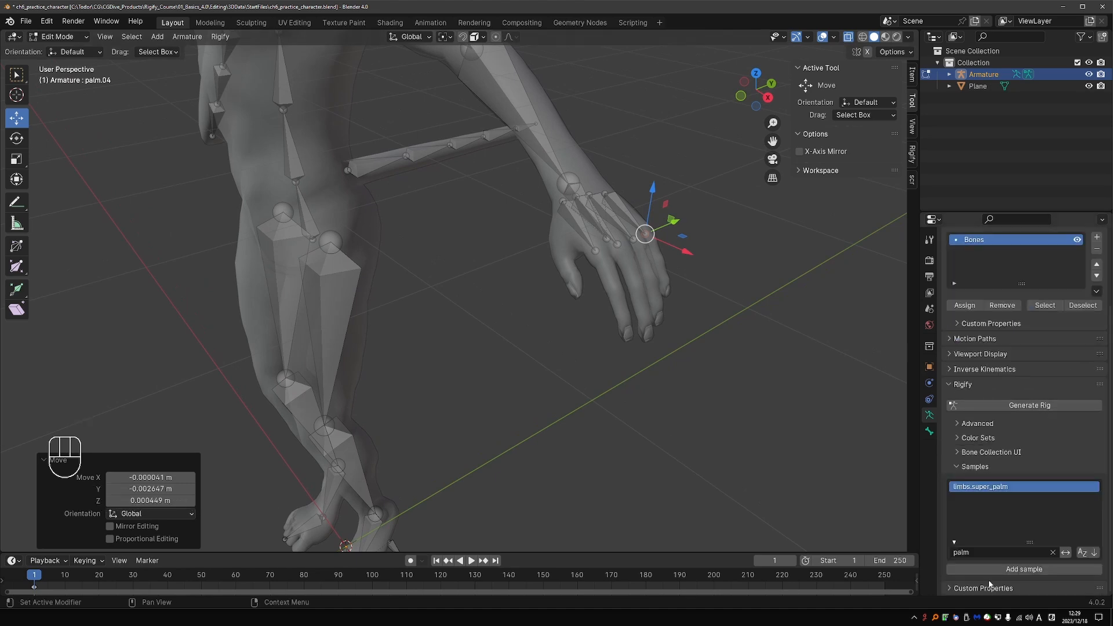
pyautogui.press('BackSpace')
pyautogui.press('BackSpace')
pyautogui.press('BackSpace')
pyautogui.press('BackSpace')
pyautogui.write('fi')
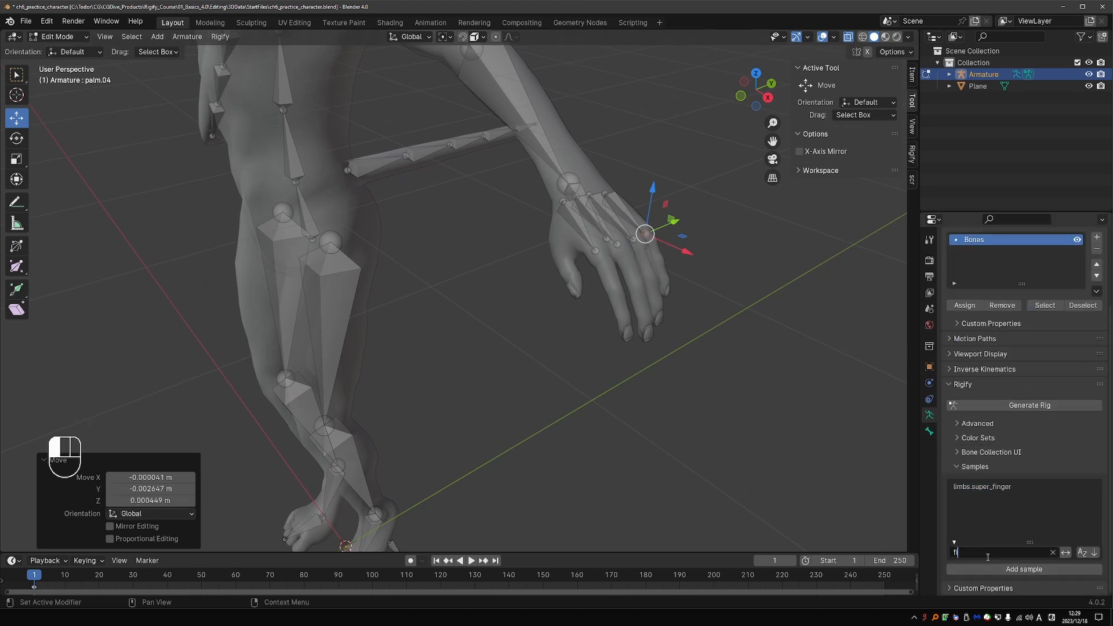
pyautogui.write('n')
pyautogui.click(981, 488)
pyautogui.click(981, 489)
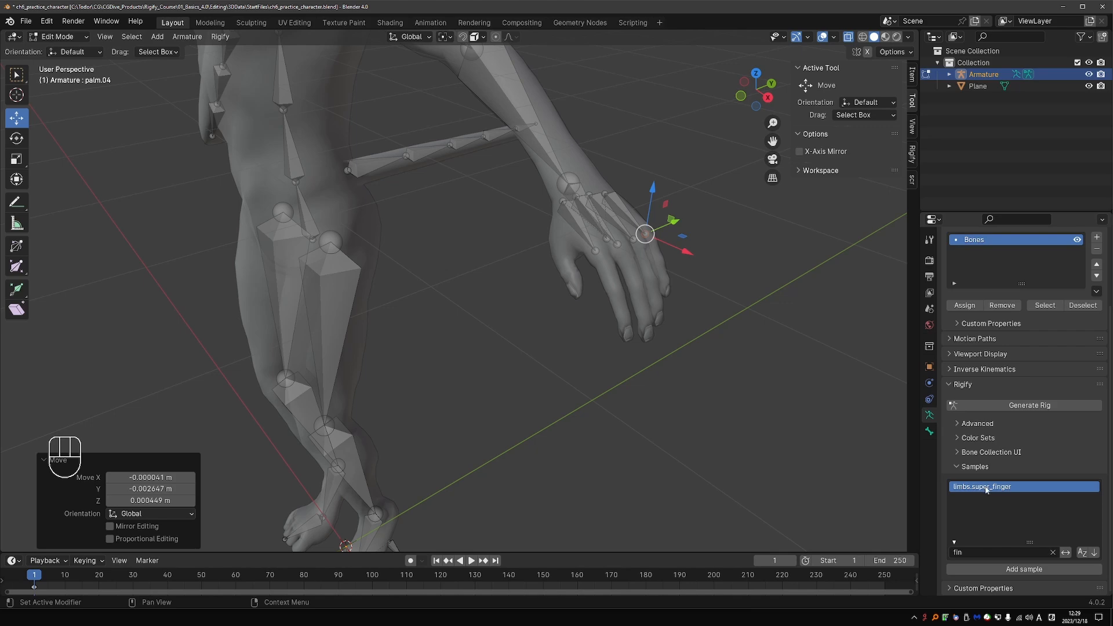
pyautogui.click(1024, 569)
# - In the front view, move the new finger chain onto the left hand and rotate it about 10.8° along the finger
pyautogui.scroll(-3, 615, 435)
pyautogui.press('KP_1')
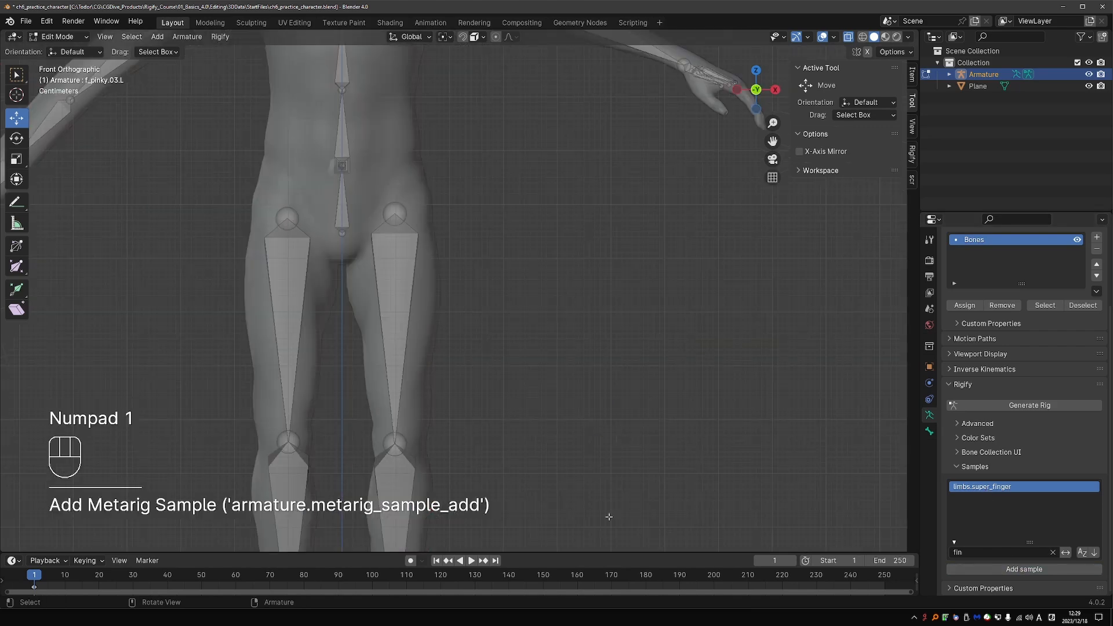
pyautogui.scroll(-3, 616, 436)
pyautogui.press('g')
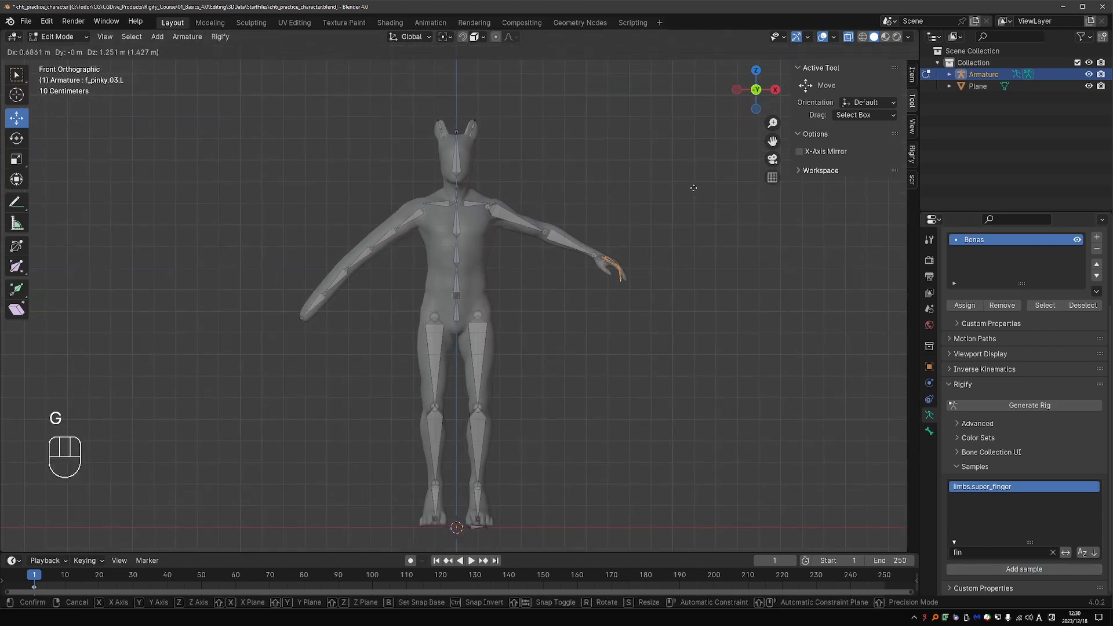
pyautogui.click(688, 191)
pyautogui.press('KP_Decimal')
pyautogui.press('r')
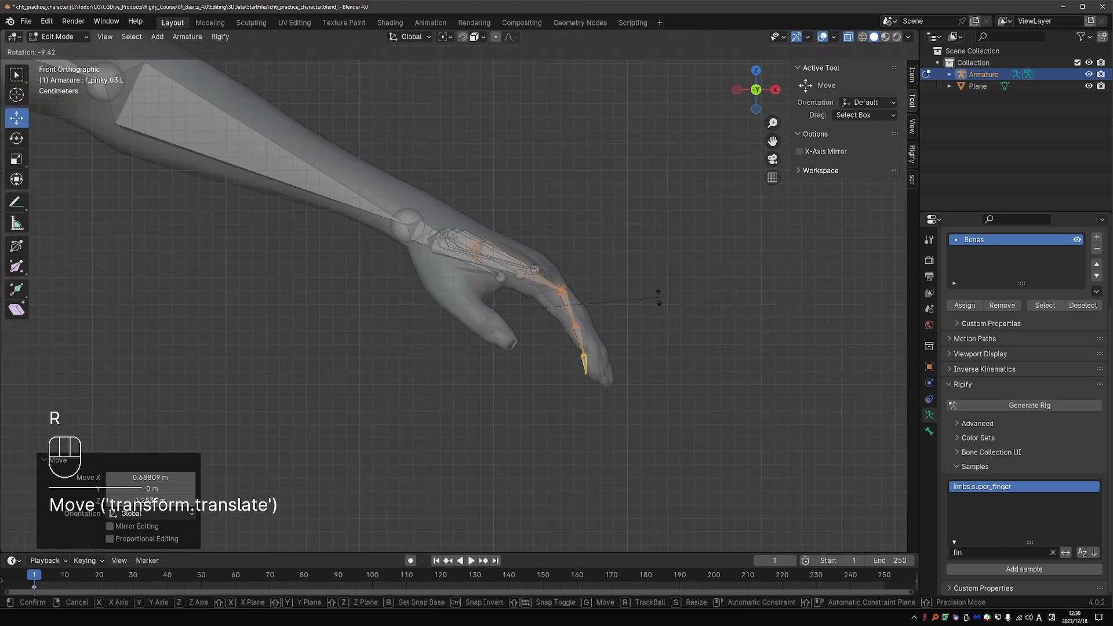
pyautogui.click(656, 305)
pyautogui.moveTo(656, 305); pyautogui.dragTo(556, 336, button='middle')
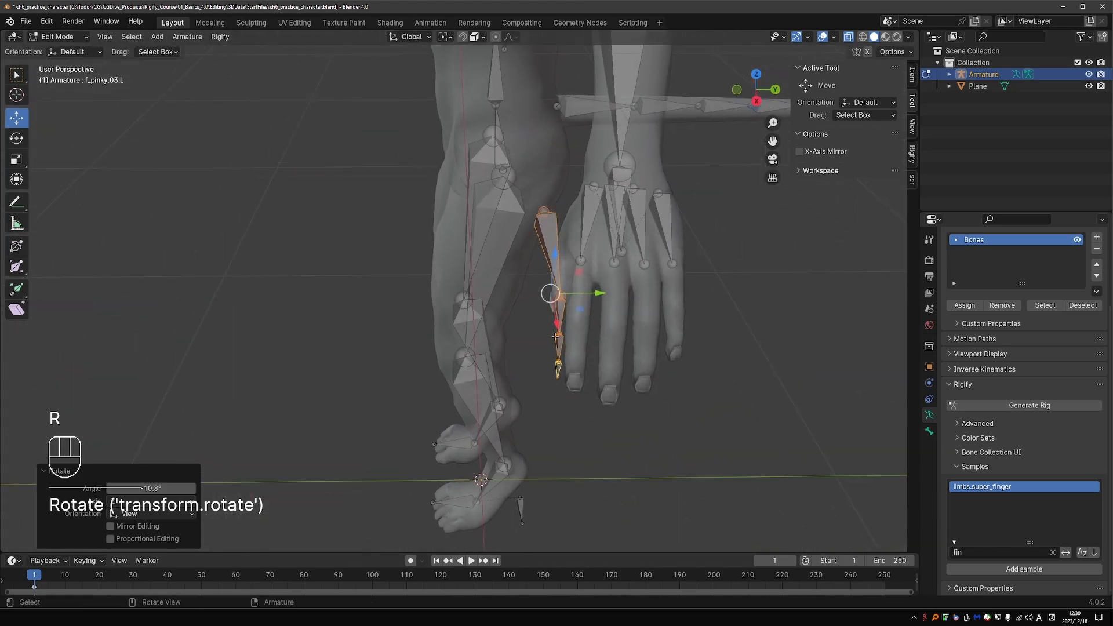
# - Examine the bones of the added finger chain and check the palm bones' Rigify types in Pose Mode
pyautogui.click(557, 372)
pyautogui.click(558, 351)
pyautogui.click(559, 336)
pyautogui.click(560, 326)
pyautogui.click(561, 267)
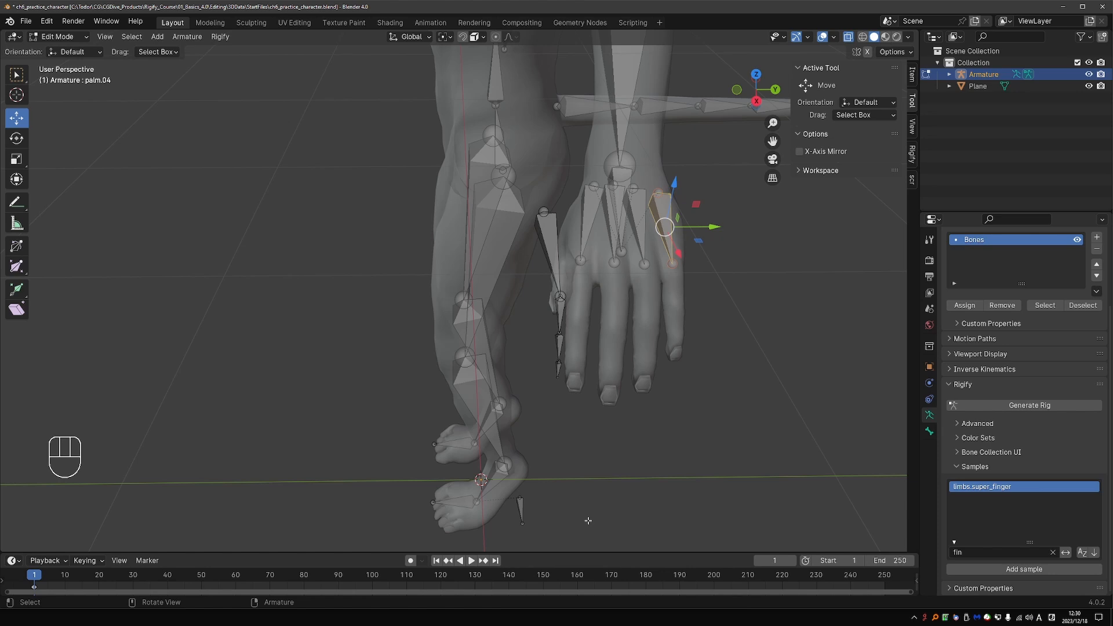
pyautogui.click(545, 223)
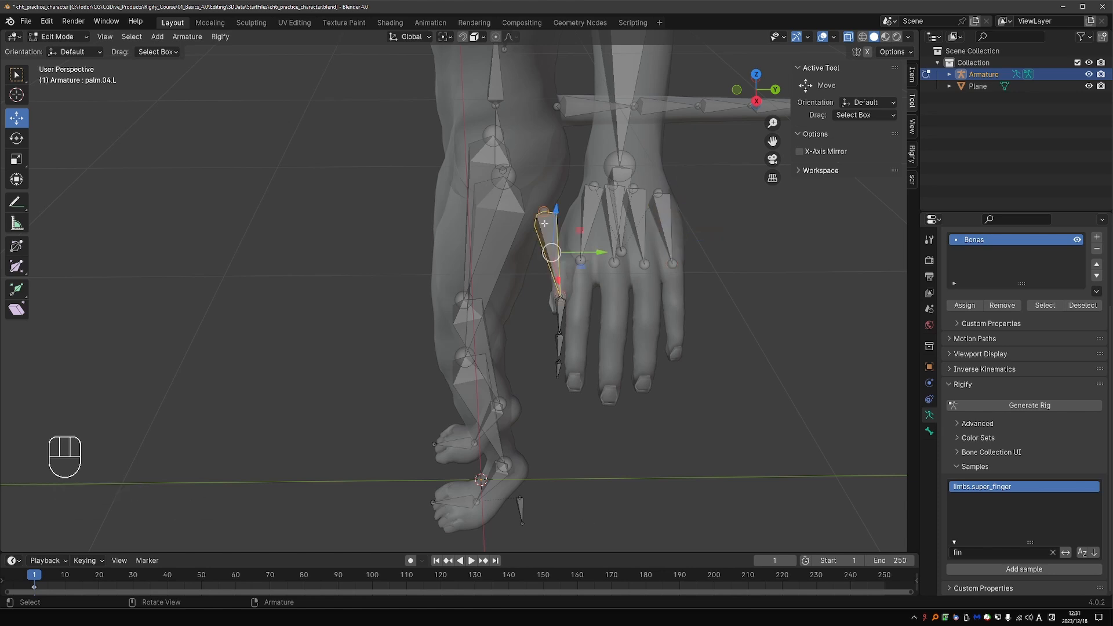
pyautogui.moveTo(556, 214); pyautogui.dragTo(556, 212, button='middle')
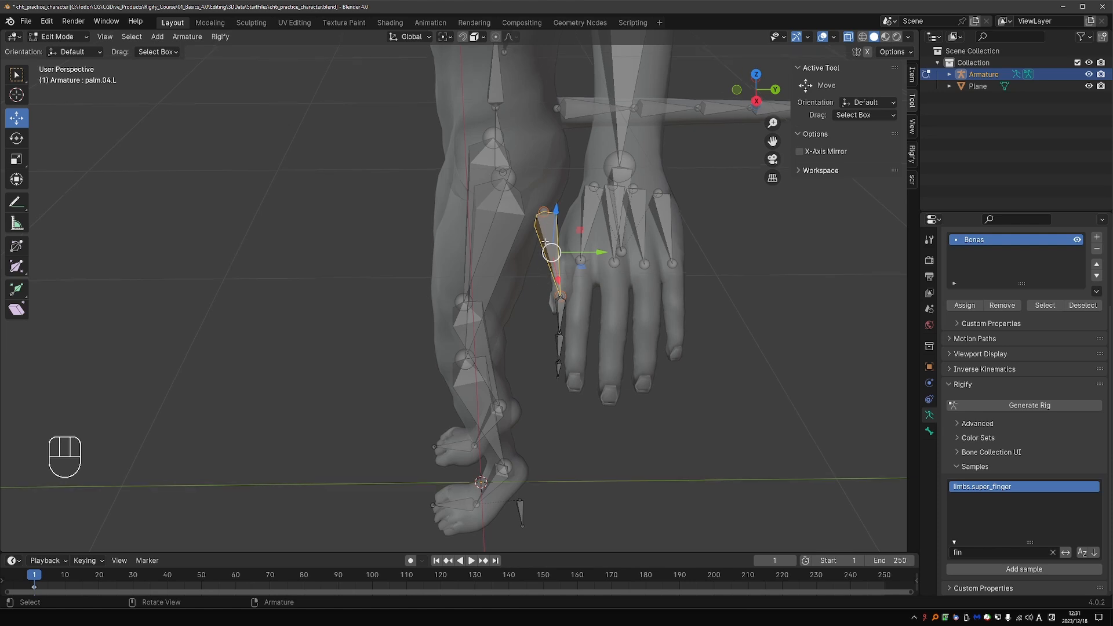
pyautogui.press('Tab')
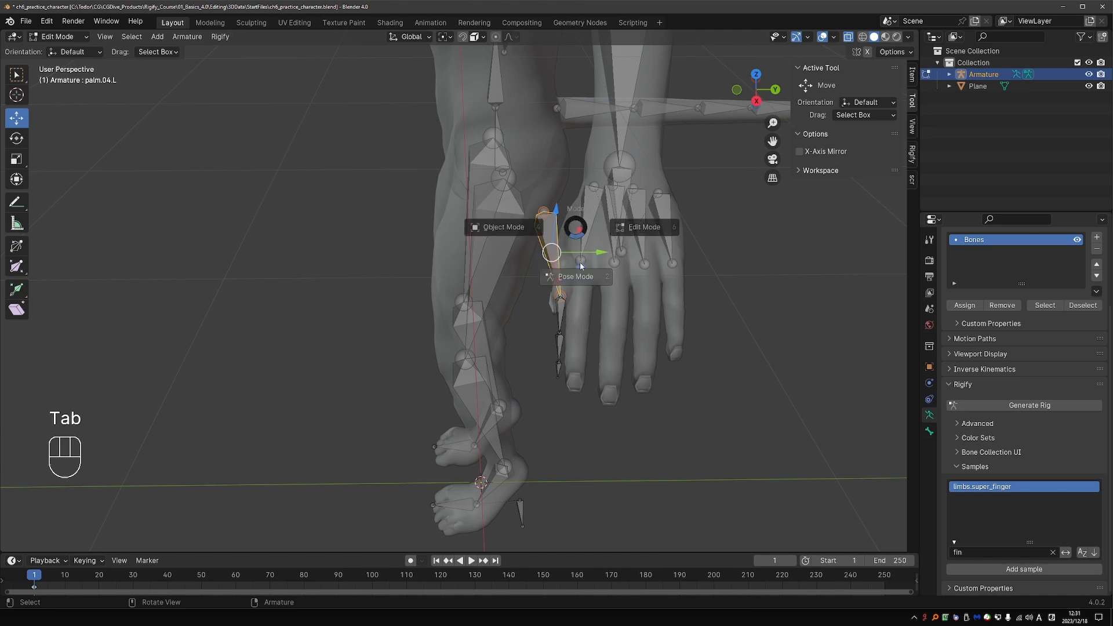
pyautogui.click(656, 228)
pyautogui.click(929, 431)
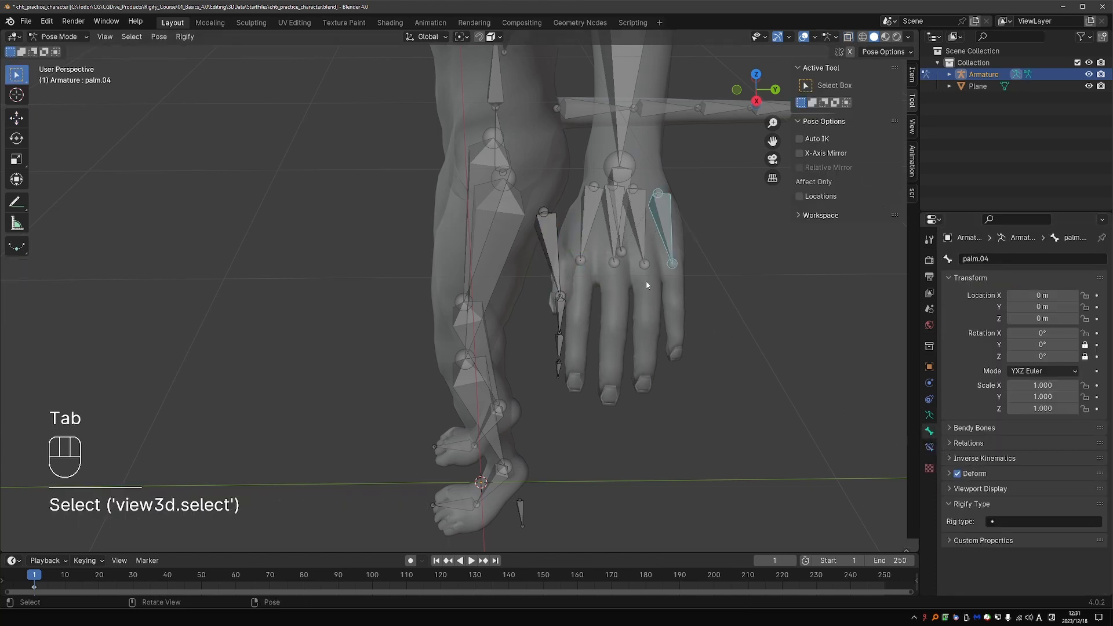
pyautogui.click(589, 212)
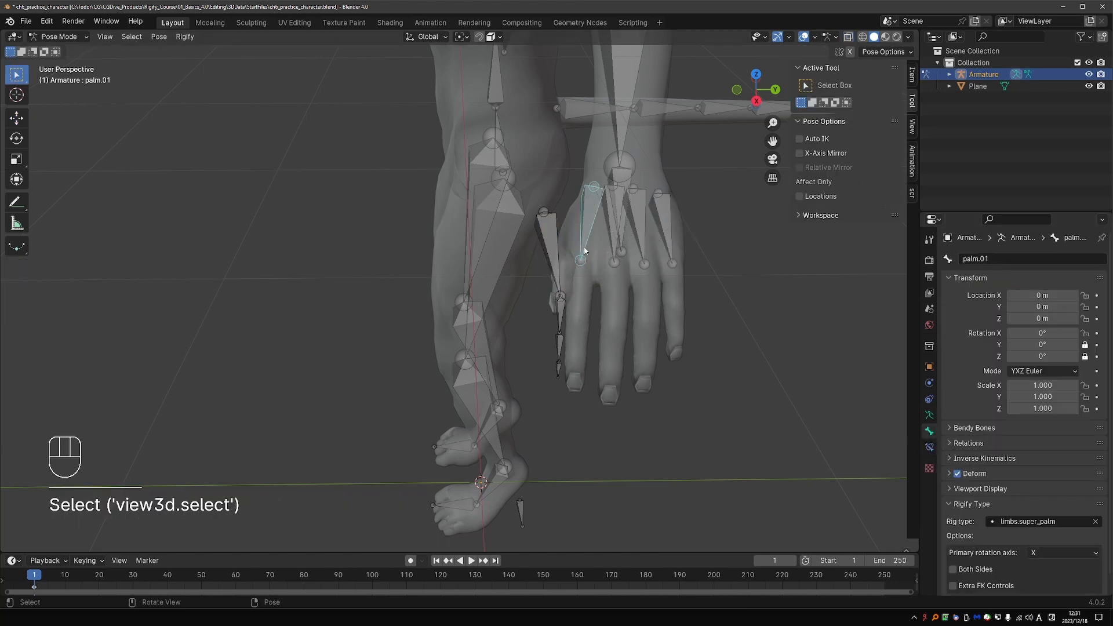
# - Return to Edit Mode and delete the extra palm.04.L bone at the start of the added finger chain
pyautogui.press('Tab')
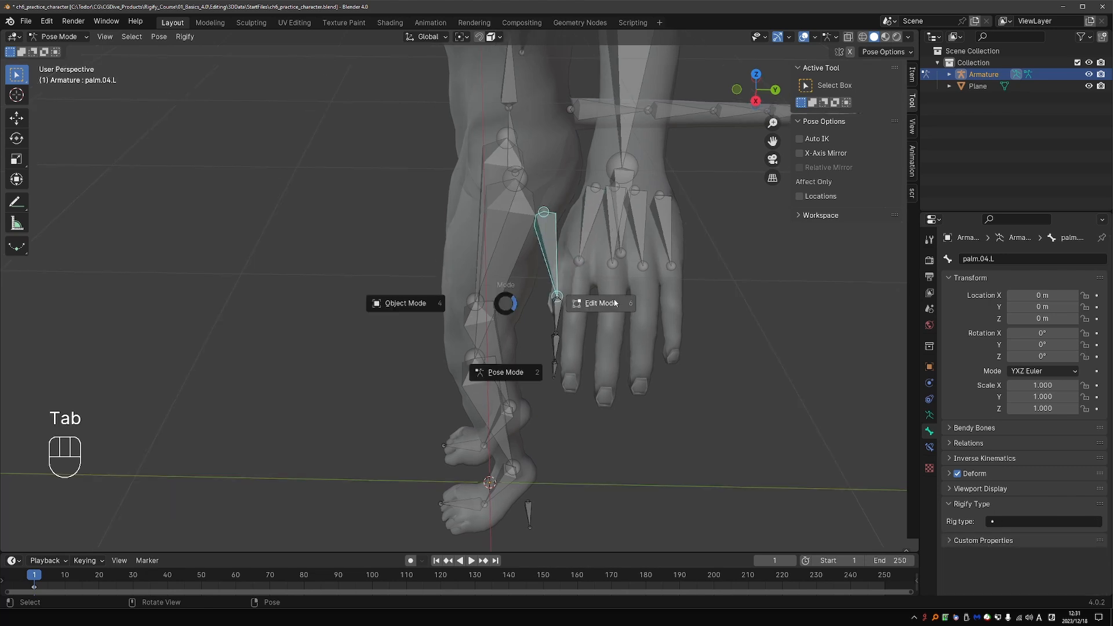
pyautogui.click(558, 256)
pyautogui.press('x')
pyautogui.click(569, 231)
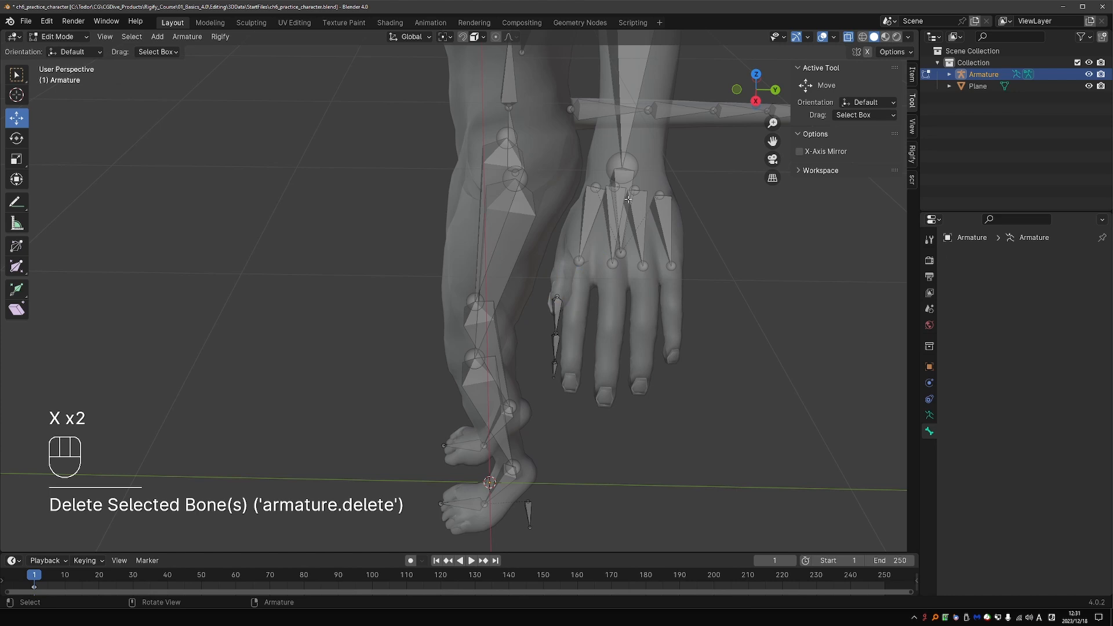
pyautogui.click(590, 212)
pyautogui.click(613, 213)
pyautogui.click(637, 215)
pyautogui.click(662, 216)
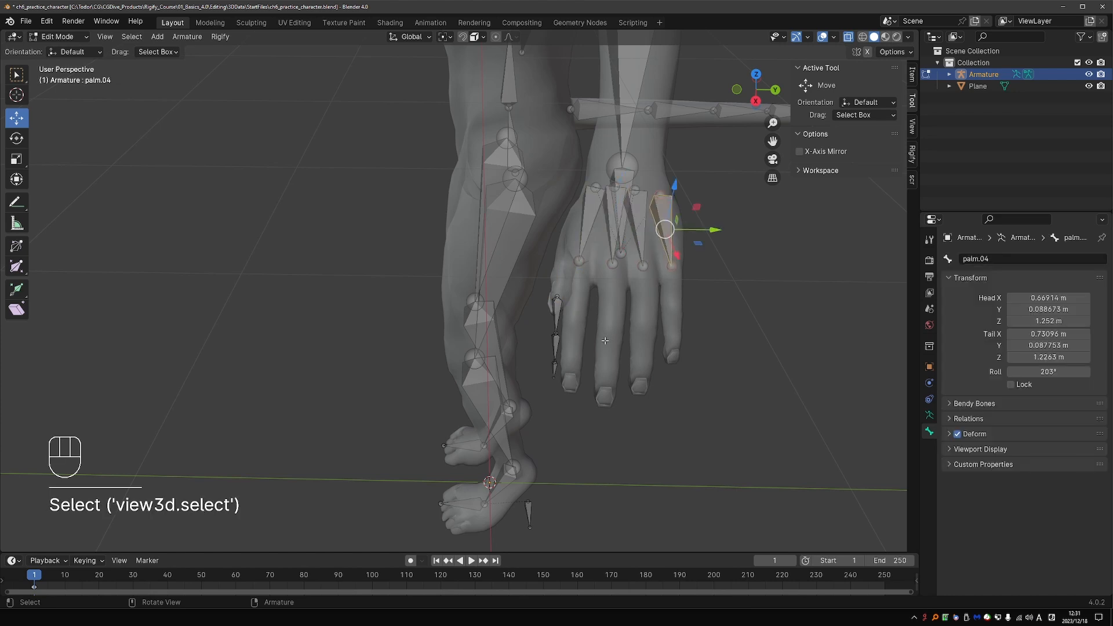
# - Select the remaining three-bone finger chain, move it onto the little finger and rotate it to follow the finger
pyautogui.moveTo(540, 282); pyautogui.dragTo(579, 401)
pyautogui.moveTo(584, 336); pyautogui.dragTo(699, 338)
pyautogui.moveTo(697, 351); pyautogui.dragTo(664, 359, button='middle')
pyautogui.press('g')
pyautogui.click(715, 362)
pyautogui.press('g')
pyautogui.press('r')
pyautogui.click(748, 340)
# - Refine the little finger chain's position and rotation from another angle so it runs inside the finger
pyautogui.moveTo(748, 340); pyautogui.dragTo(863, 358, button='middle')
pyautogui.press('r')
pyautogui.press('g')
pyautogui.click(861, 353)
pyautogui.press('r')
pyautogui.click(857, 364)
# - Duplicate the little finger chain onto the ring finger, then rotate, move and scale the copy to fit
pyautogui.hotkey('shift', 'd')
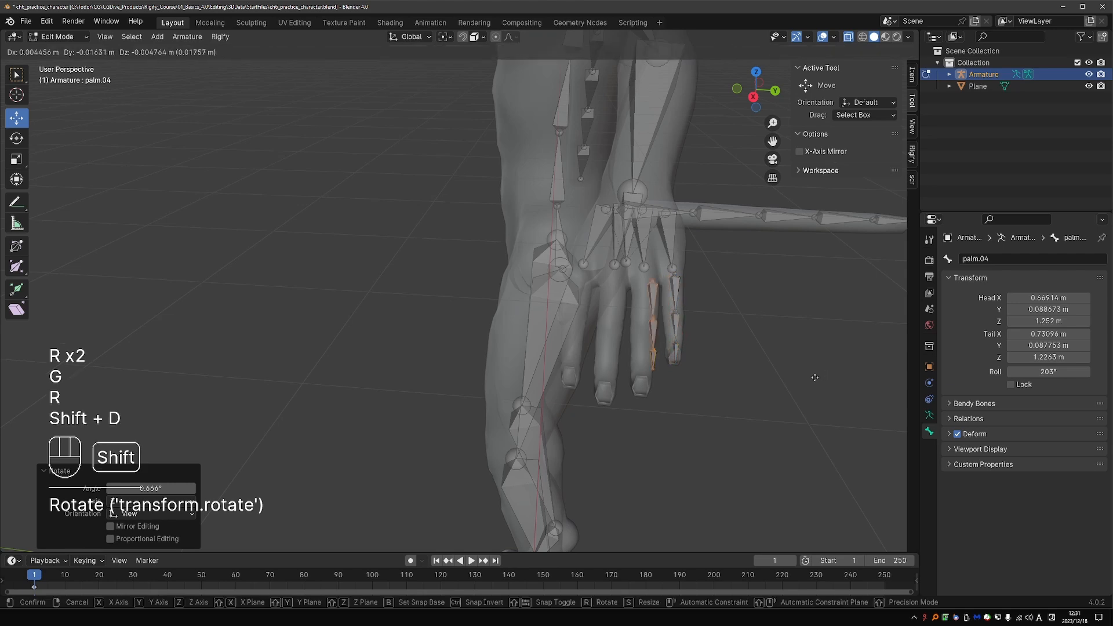
pyautogui.click(812, 390)
pyautogui.press('r')
pyautogui.click(809, 394)
pyautogui.press('s')
pyautogui.click(819, 463)
pyautogui.press('g')
pyautogui.click(829, 467)
pyautogui.press('s')
pyautogui.click(837, 470)
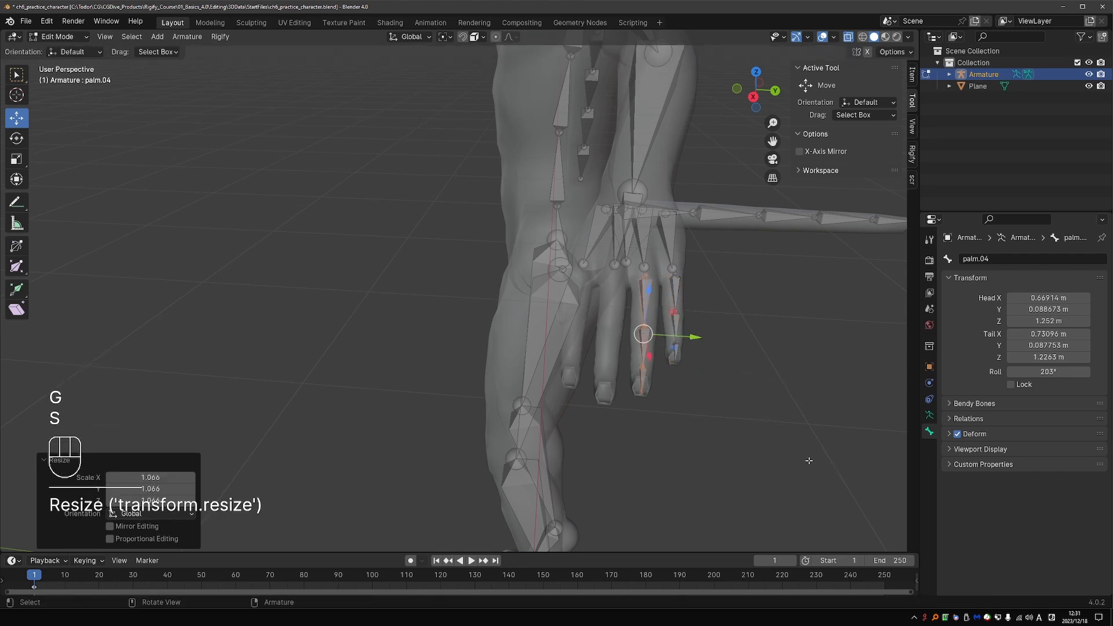
# - Duplicate the ring finger chain onto the middle finger, rotate it about 1° and scale it by about 1.07
pyautogui.keyDown('shift'); pyautogui.moveTo(808, 461); pyautogui.dragTo(795, 455, button='middle'); pyautogui.keyUp('shift')
pyautogui.hotkey('shift', 'd')
pyautogui.click(763, 464)
pyautogui.press('r')
pyautogui.click(759, 462)
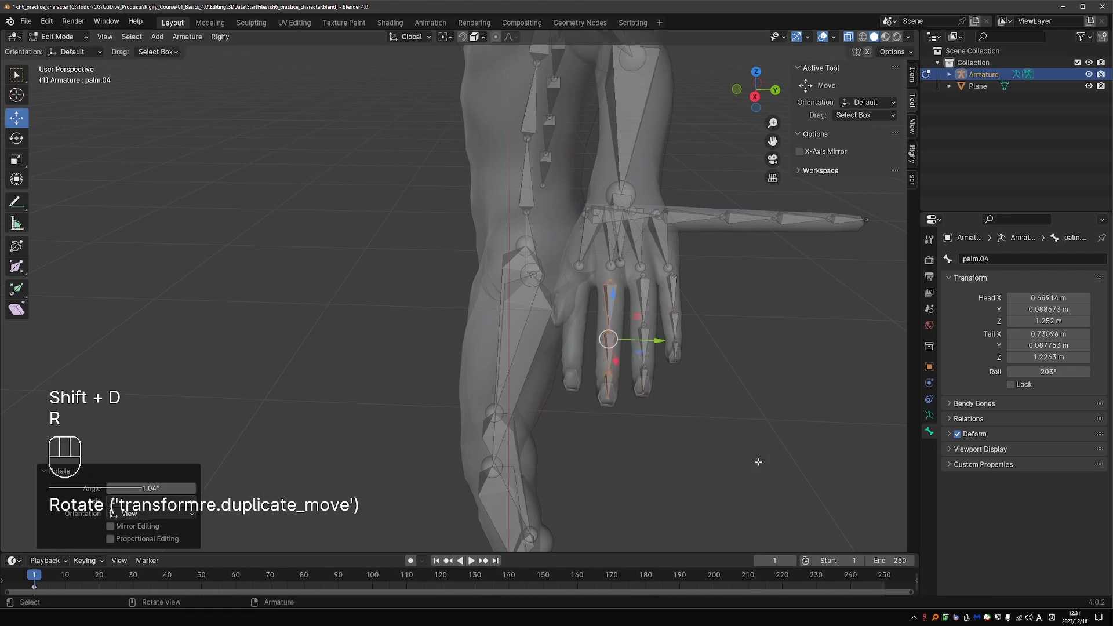
pyautogui.press('s')
pyautogui.click(764, 470)
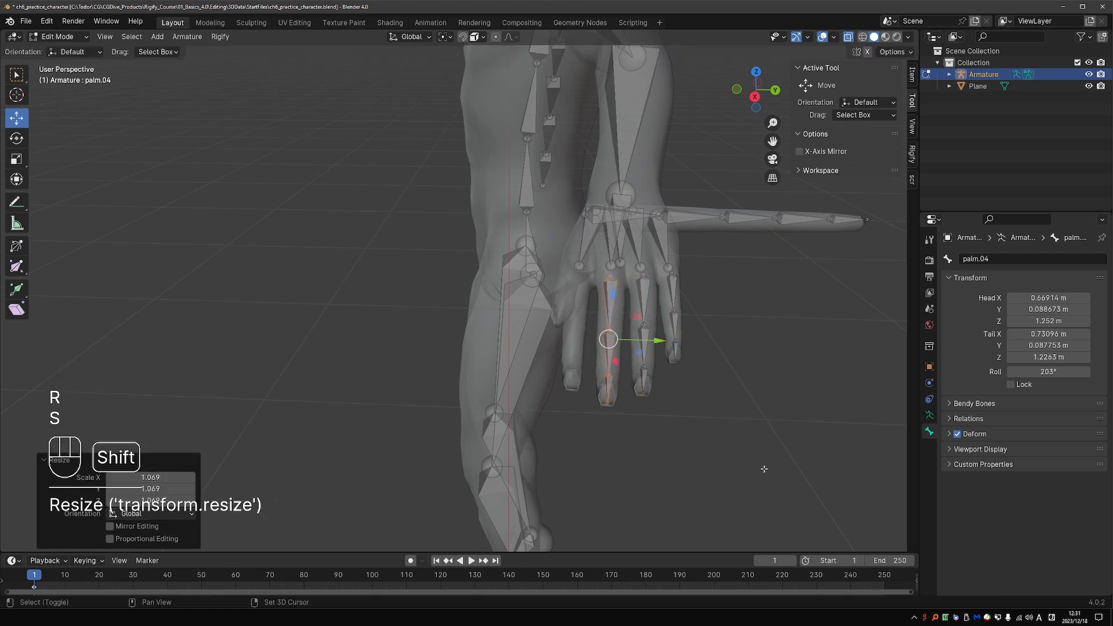
# - Duplicate the middle finger chain onto the index finger, scale it to about 0.9, and rotate and move it into place
pyautogui.hotkey('shift', 'd')
pyautogui.click(731, 461)
pyautogui.press('s')
pyautogui.click(716, 451)
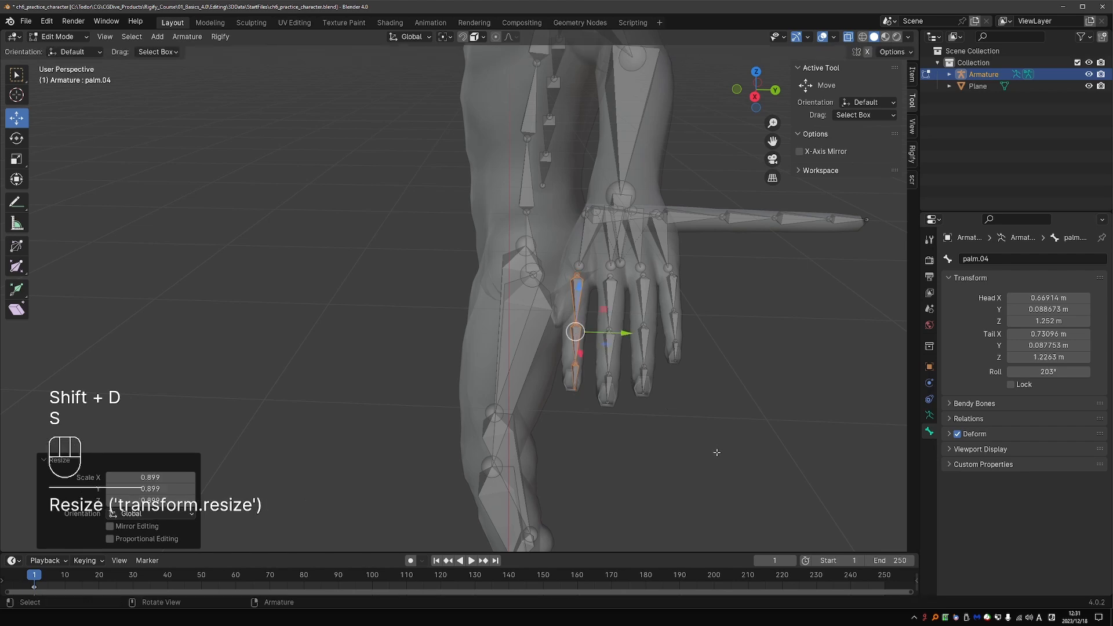
pyautogui.press('r')
pyautogui.click(708, 459)
pyautogui.press('r')
pyautogui.press('r')
pyautogui.press('g')
pyautogui.click(695, 455)
# - Refine the index finger chain's rotation and position from the side and scale it by about 1.03
pyautogui.moveTo(694, 454); pyautogui.dragTo(725, 398, button='middle')
pyautogui.press('r')
pyautogui.click(725, 399)
pyautogui.press('g')
pyautogui.click(725, 455)
pyautogui.press('r')
pyautogui.press('s')
pyautogui.click(725, 457)
pyautogui.moveTo(725, 457); pyautogui.dragTo(728, 442, button='middle')
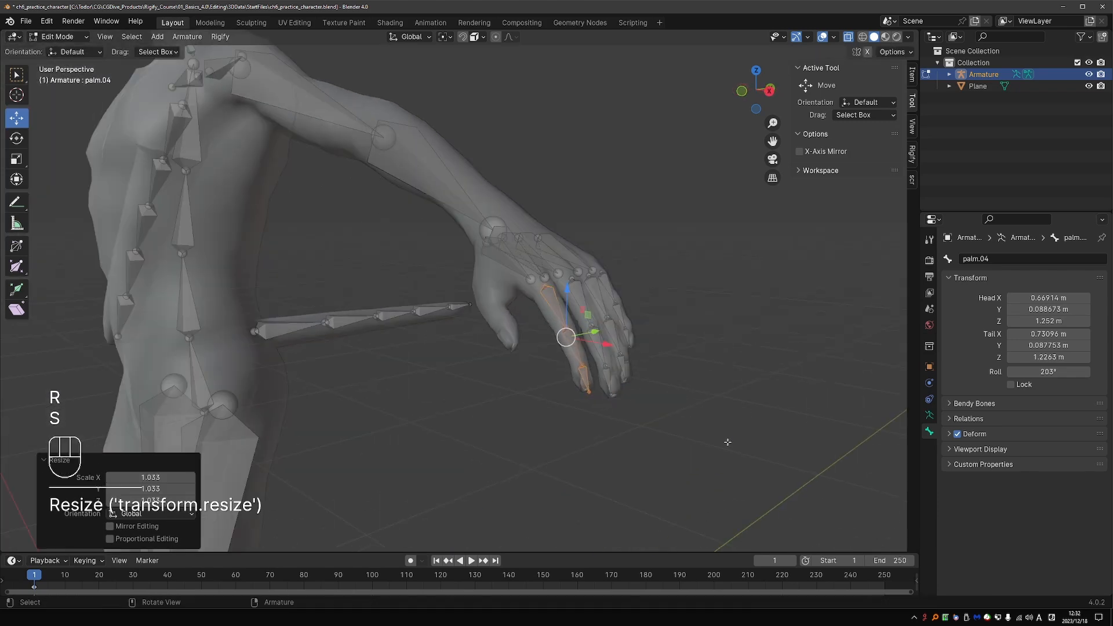
# - Duplicate the index finger chain onto the thumb and reposition the copy's base joint
pyautogui.hotkey('shift', 'd')
pyautogui.moveTo(606, 414)
pyautogui.mouseDown(button='middle')
pyautogui.moveTo(579, 394)
pyautogui.moveTo(593, 401)
pyautogui.mouseUp(button='middle')
pyautogui.moveTo(559, 355); pyautogui.dragTo(504, 313, button='middle')
pyautogui.press('g')
pyautogui.click(526, 328)
pyautogui.press('g')
pyautogui.click(522, 325)
pyautogui.moveTo(496, 242); pyautogui.dragTo(534, 257)
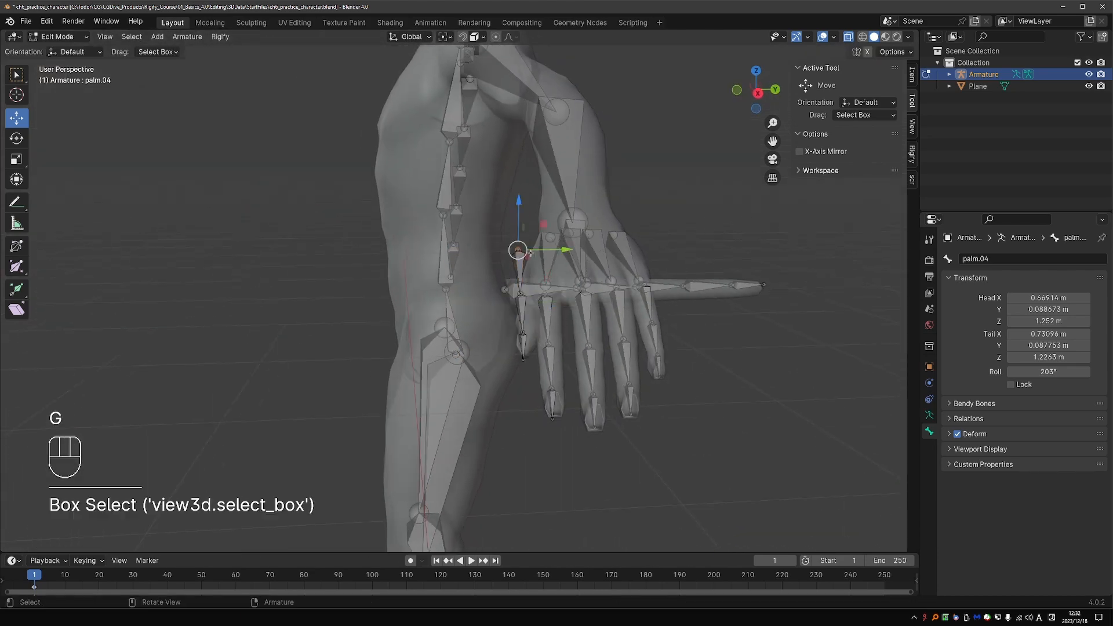
pyautogui.press('g')
pyautogui.click(525, 273)
# - Move and rotate the thumb chain's bones to align with the thumb
pyautogui.moveTo(525, 273); pyautogui.dragTo(596, 301, button='middle')
pyautogui.keyDown('shift'); pyautogui.click(584, 340); pyautogui.keyUp('shift')
pyautogui.press('g')
pyautogui.click(563, 330)
pyautogui.press('r')
pyautogui.click(566, 342)
pyautogui.press('g')
pyautogui.click(579, 342)
# - Adjust the thumb chain's joints from several angles until they sit inside the thumb
pyautogui.moveTo(601, 345); pyautogui.dragTo(487, 337, button='middle')
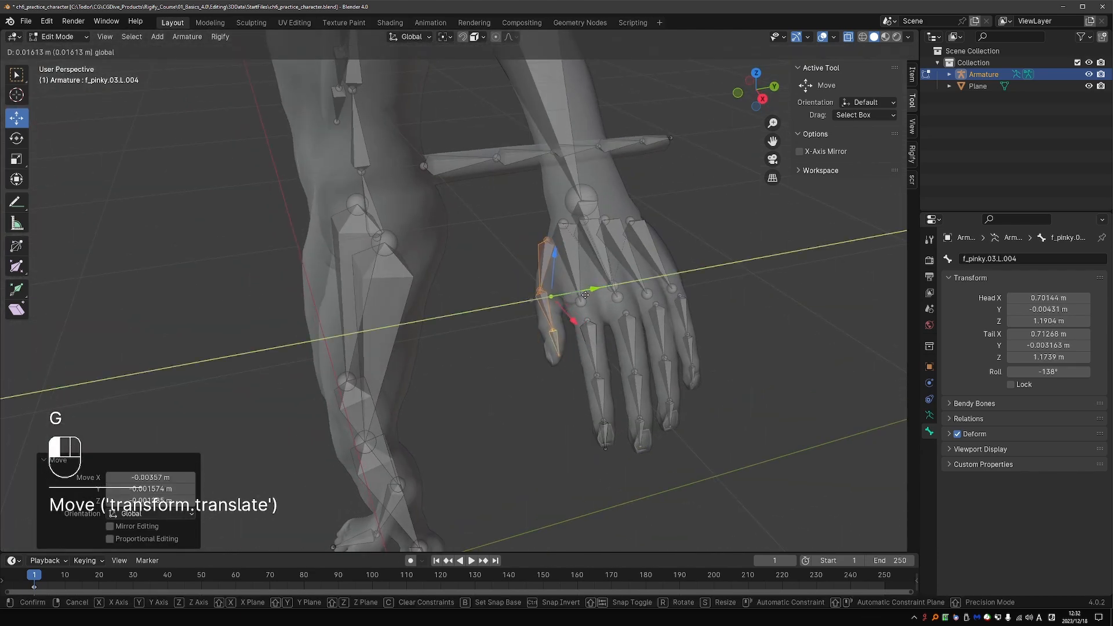
pyautogui.press('g')
pyautogui.click(558, 342)
pyautogui.moveTo(558, 342); pyautogui.dragTo(638, 339, button='middle')
pyautogui.press('g')
pyautogui.moveTo(572, 333); pyautogui.dragTo(614, 368)
pyautogui.press('g')
pyautogui.click(626, 365)
# - Sketch an annotation near the thumb with the Annotate tool and erase it
pyautogui.click(17, 202)
pyautogui.moveTo(458, 234); pyautogui.dragTo(558, 329)
pyautogui.moveTo(602, 381); pyautogui.dragTo(601, 380)
pyautogui.press('d')
pyautogui.moveTo(602, 379); pyautogui.dragTo(403, 223, button='right')
pyautogui.moveTo(618, 395)
pyautogui.mouseDown(button='middle')
pyautogui.moveTo(535, 406)
pyautogui.moveTo(597, 301)
pyautogui.mouseUp(button='middle')
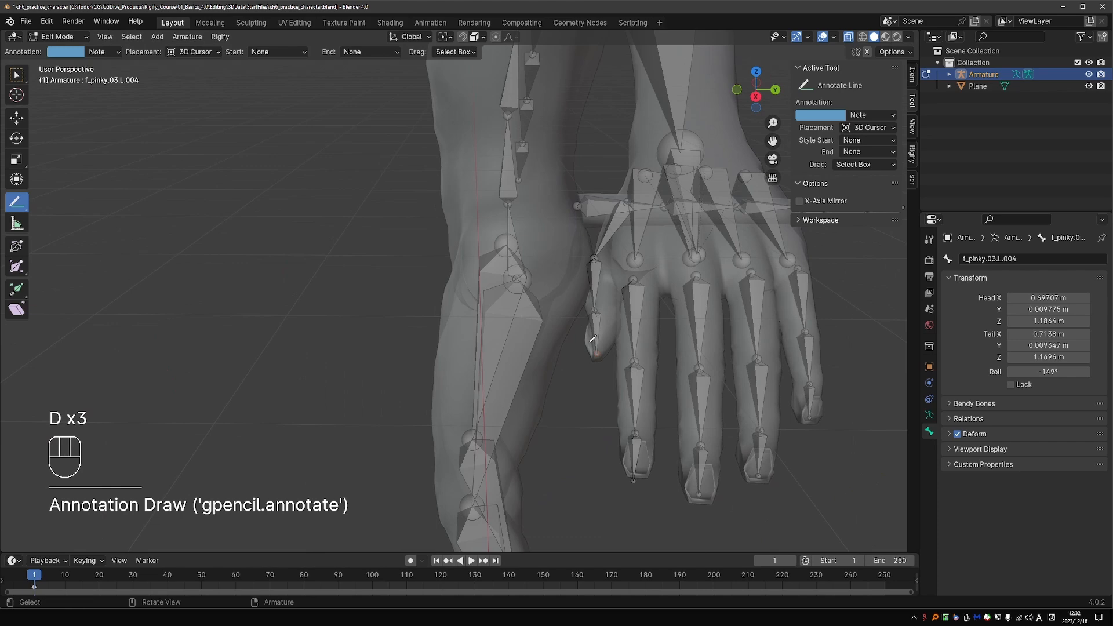
# - Go back to the Move tool and fine-tune the thumb chain's base joint near the wrist
pyautogui.scroll(2, 602, 290)
pyautogui.click(16, 75)
pyautogui.click(662, 182)
pyautogui.click(16, 118)
pyautogui.moveTo(662, 171); pyautogui.dragTo(672, 170)
pyautogui.moveTo(574, 266); pyautogui.dragTo(641, 246)
pyautogui.moveTo(574, 302); pyautogui.dragTo(632, 327)
pyautogui.scroll(-2, 625, 363)
pyautogui.moveTo(649, 438); pyautogui.dragTo(629, 379, button='middle')
# - Isolate the little finger's three bones by hiding all other bones, and check the first bone's name
pyautogui.click(725, 298)
pyautogui.keyDown('shift'); pyautogui.click(730, 338); pyautogui.keyUp('shift')
pyautogui.keyDown('shift'); pyautogui.click(734, 368); pyautogui.keyUp('shift')
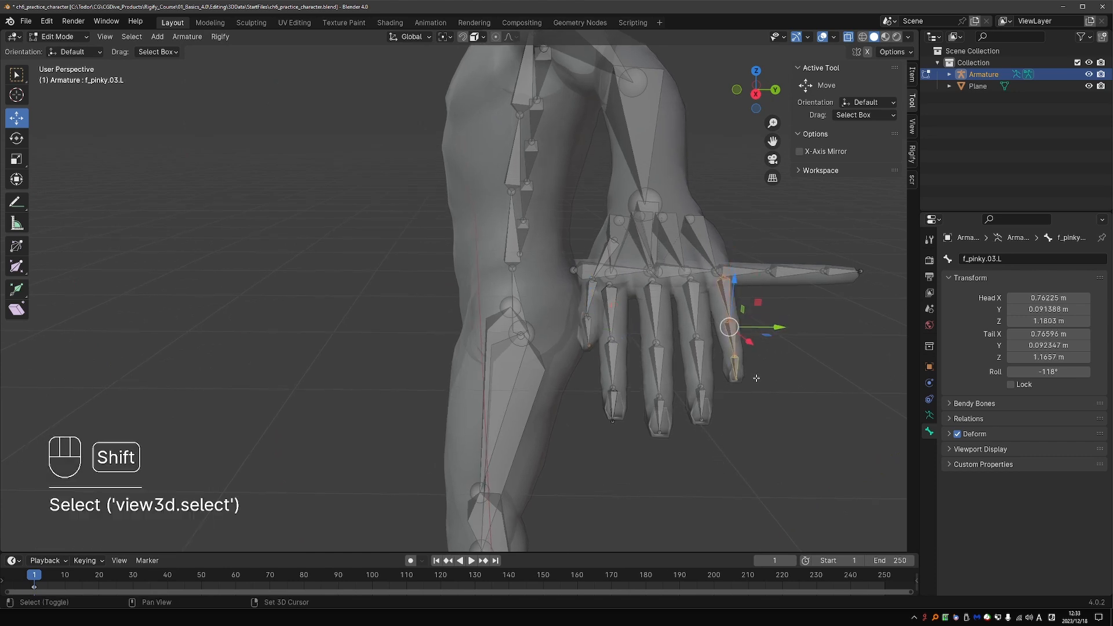
pyautogui.hotkey('shift', 'h')
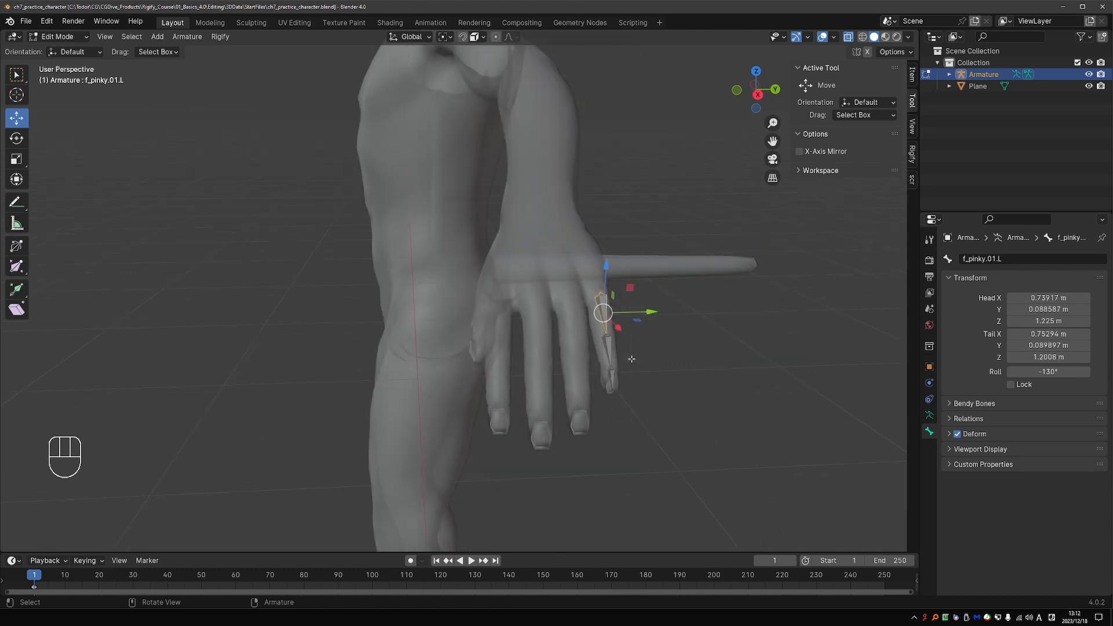
pyautogui.press('F2')
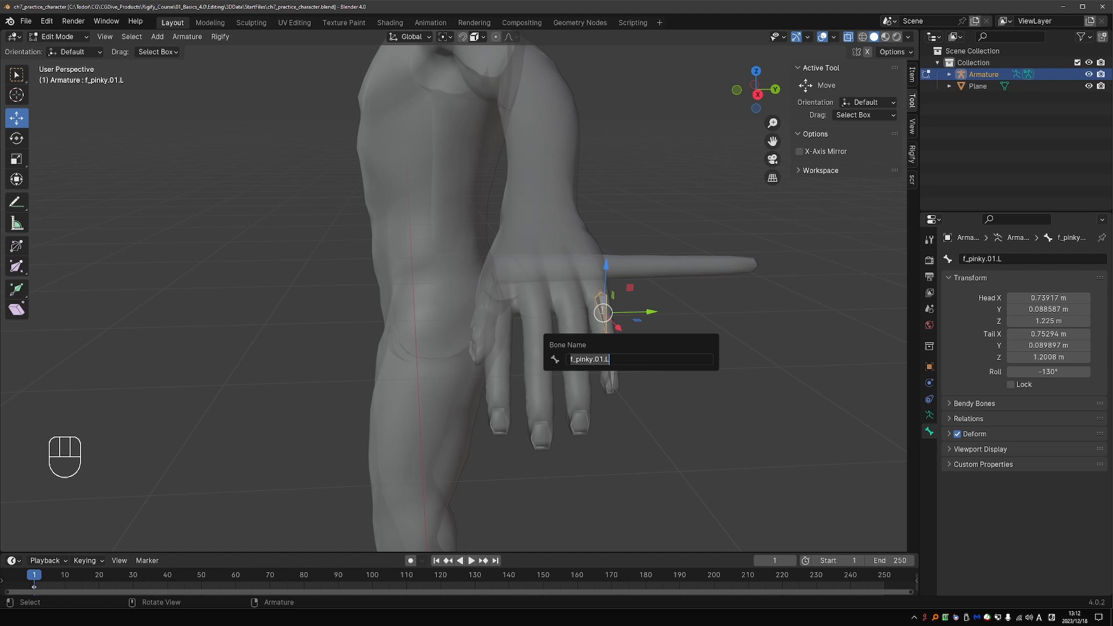
pyautogui.press('Escape')
# - Snap the base joint of f_pinky.01.L into the volume of the little finger's knuckle
pyautogui.scroll(2, 603, 314)
pyautogui.moveTo(603, 296); pyautogui.dragTo(585, 303, button='middle')
pyautogui.moveTo(577, 258); pyautogui.dragTo(622, 296)
pyautogui.moveTo(602, 299); pyautogui.dragTo(612, 286, button='middle')
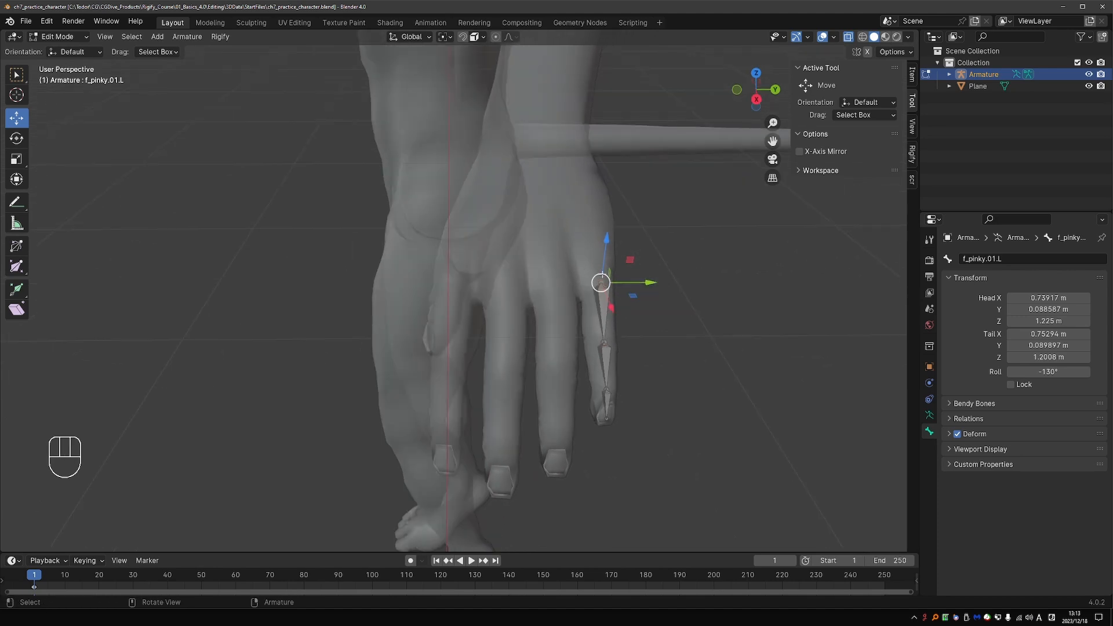
pyautogui.click(475, 37)
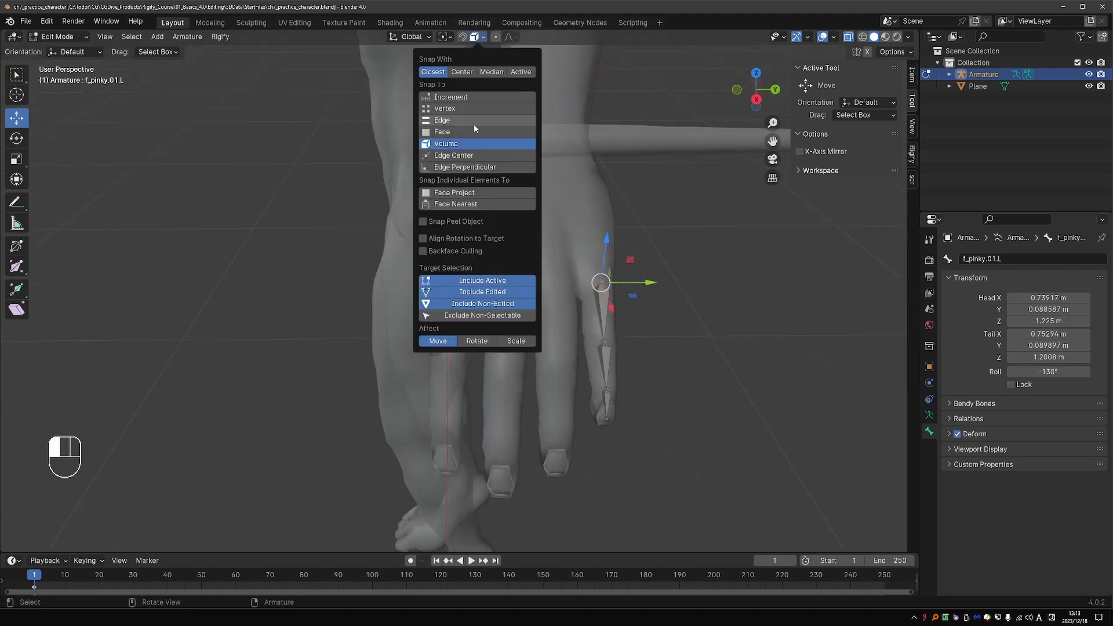
pyautogui.moveTo(669, 273); pyautogui.dragTo(667, 284, button='middle')
pyautogui.press('g')
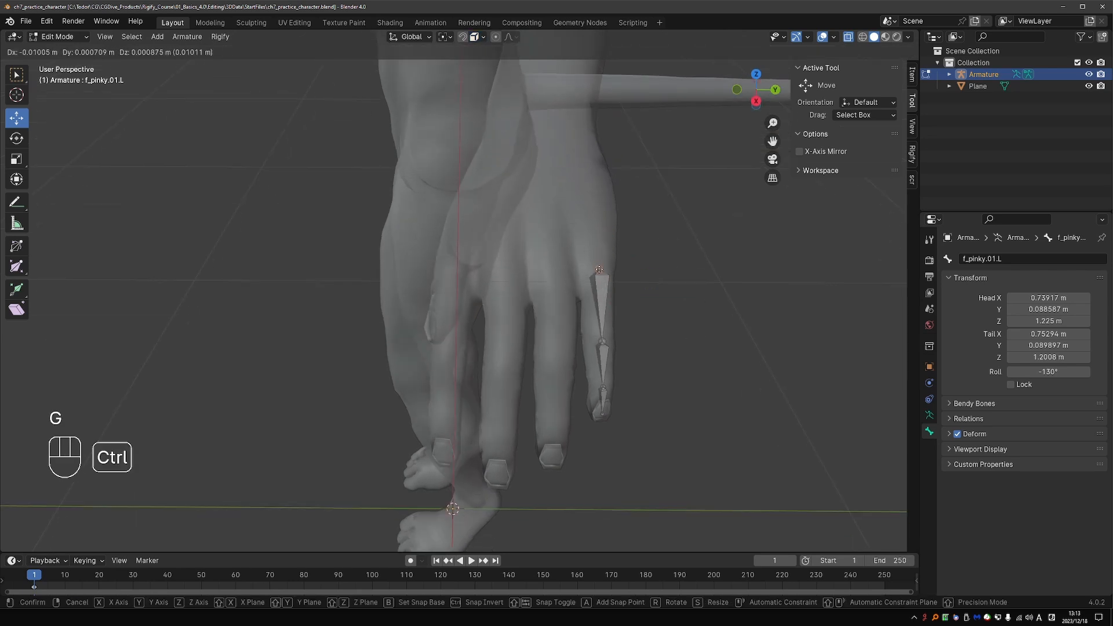
pyautogui.click(599, 271)
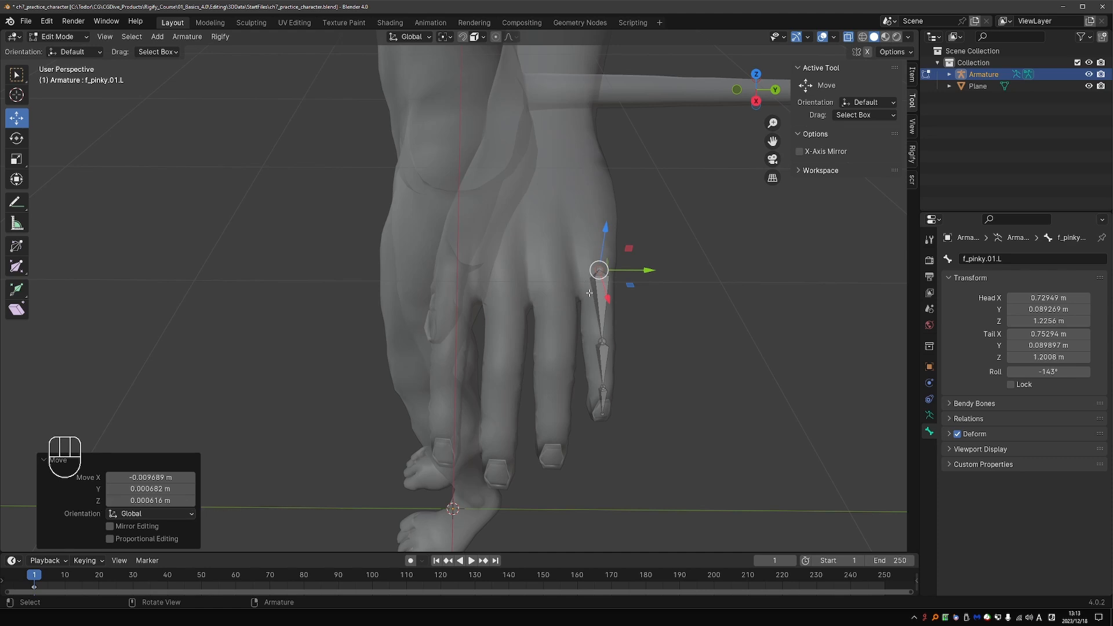
pyautogui.moveTo(639, 290); pyautogui.dragTo(606, 295, button='right')
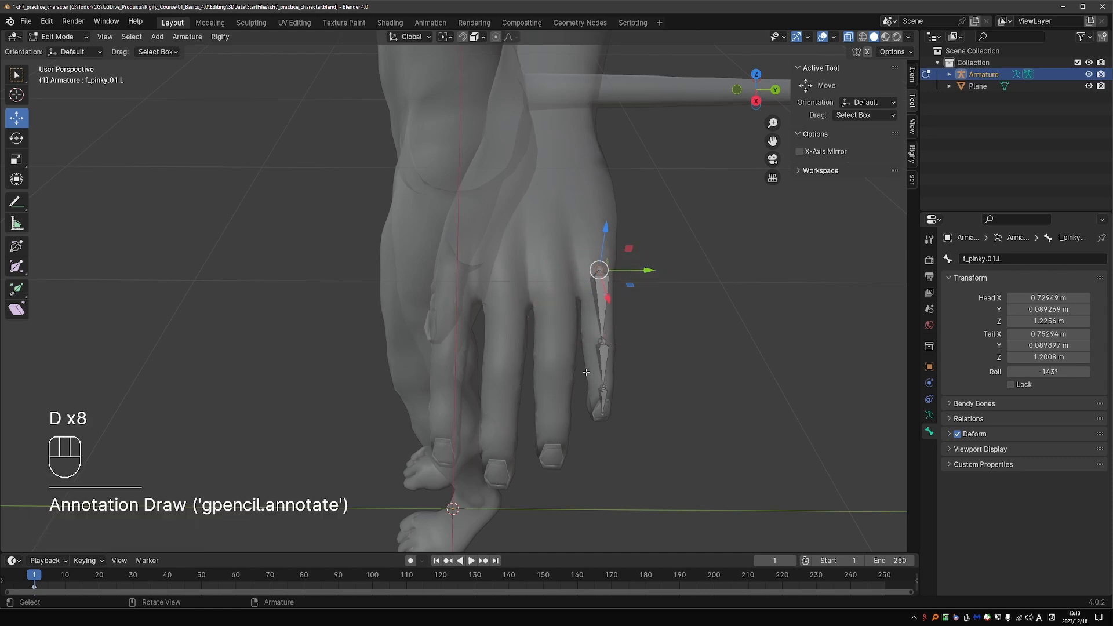
# - Turn on the wireframe overlay and snap the joint between the little finger's first and second bones inside the mesh
pyautogui.moveTo(586, 377); pyautogui.dragTo(626, 348, button='middle')
pyautogui.click(832, 36)
pyautogui.click(761, 248)
pyautogui.moveTo(649, 290); pyautogui.dragTo(588, 314, button='middle')
pyautogui.moveTo(588, 314); pyautogui.dragTo(577, 313)
pyautogui.press('g')
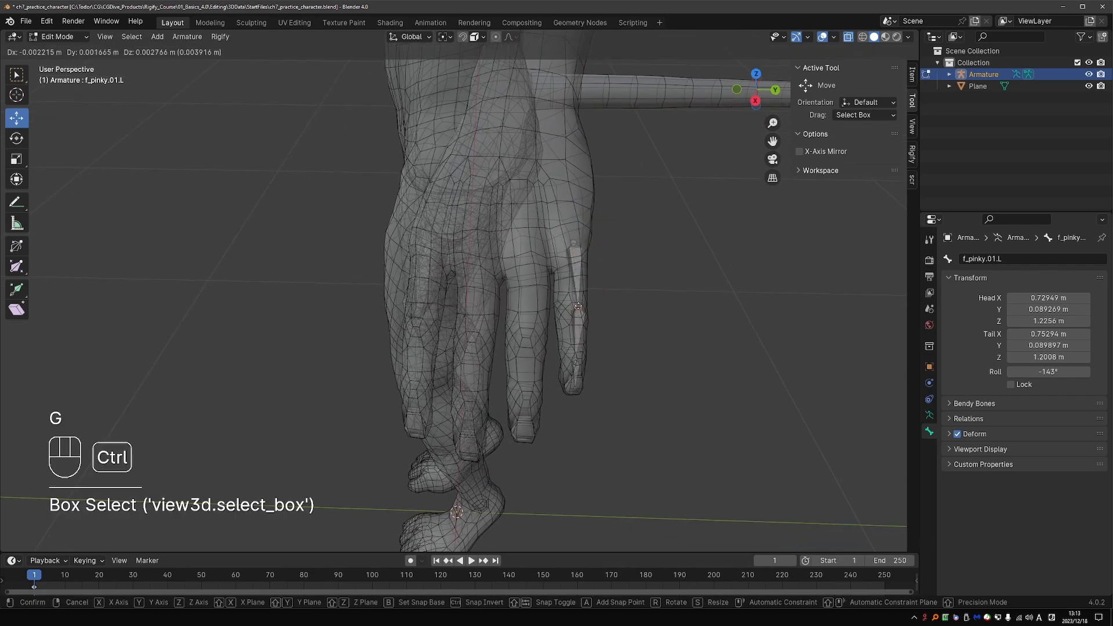
pyautogui.click(576, 307)
# - Snap the little finger's last joint and its tip joint into the finger's volume
pyautogui.moveTo(575, 307); pyautogui.dragTo(562, 378, button='middle')
pyautogui.click(572, 362)
pyautogui.press('g')
pyautogui.keyDown('ctrl'); pyautogui.click(575, 358); pyautogui.keyUp('ctrl')
pyautogui.moveTo(589, 401); pyautogui.dragTo(565, 378)
pyautogui.press('g')
pyautogui.keyDown('ctrl'); pyautogui.click(572, 388); pyautogui.keyUp('ctrl')
pyautogui.moveTo(571, 388); pyautogui.dragTo(595, 362, button='middle')
# - Reveal all bones, select the ring finger's three bones and hide everything else
pyautogui.hotkey('alt', 'h')
pyautogui.click(546, 319)
pyautogui.keyDown('shift'); pyautogui.click(548, 406); pyautogui.keyUp('shift')
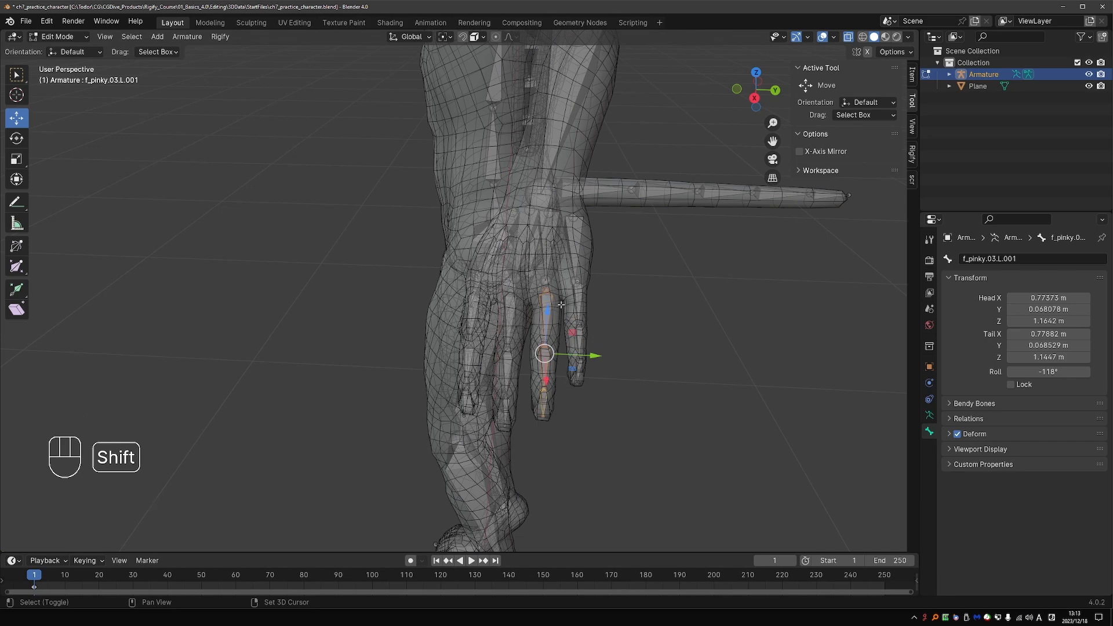
pyautogui.hotkey('shift', 'h')
pyautogui.scroll(2, 558, 325)
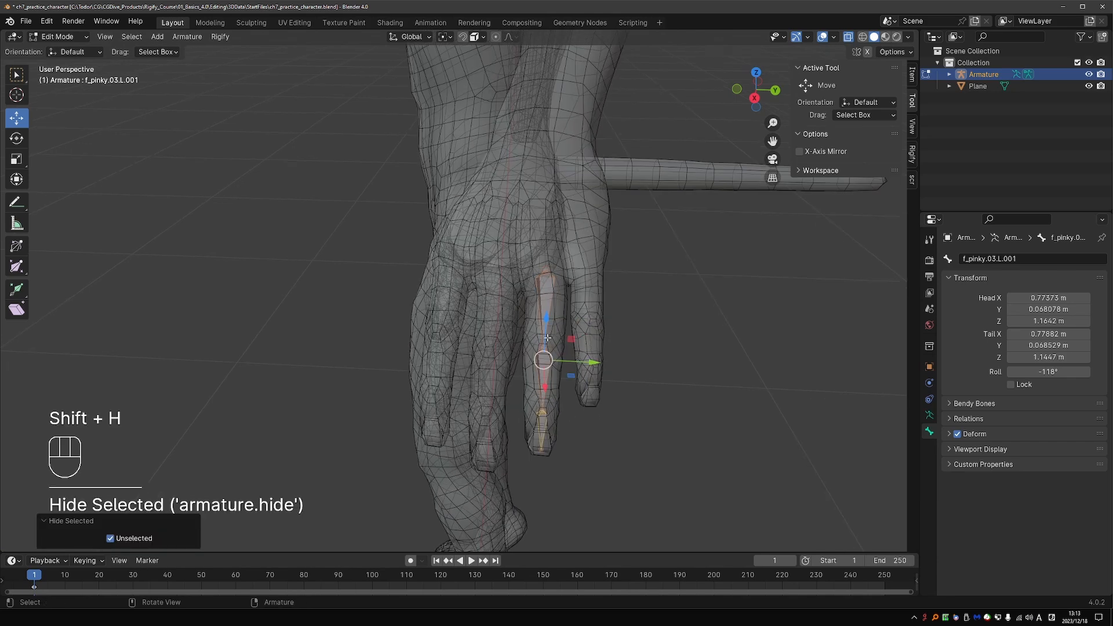
# - Rename the ring finger's first bone to f_ring0.01.L and copy that name
pyautogui.click(550, 308)
pyautogui.press('F2')
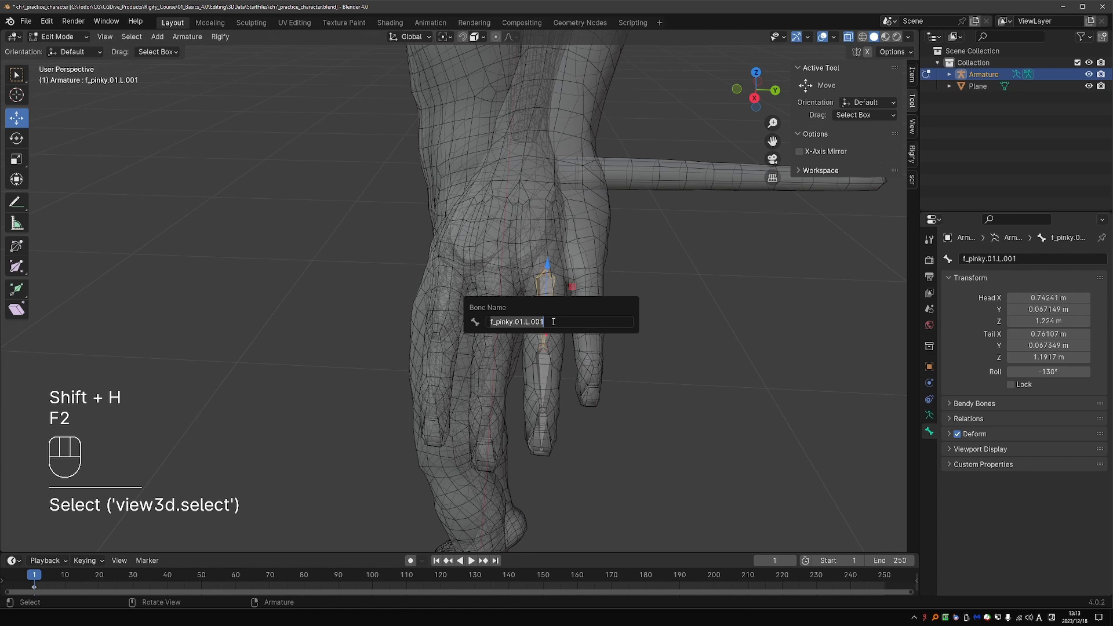
pyautogui.hotkey('ctrl', 'z')
pyautogui.hotkey('ctrl', 'z')
pyautogui.hotkey('ctrl', 'z')
pyautogui.hotkey('ctrl', 'z')
pyautogui.write('f_ring0.')
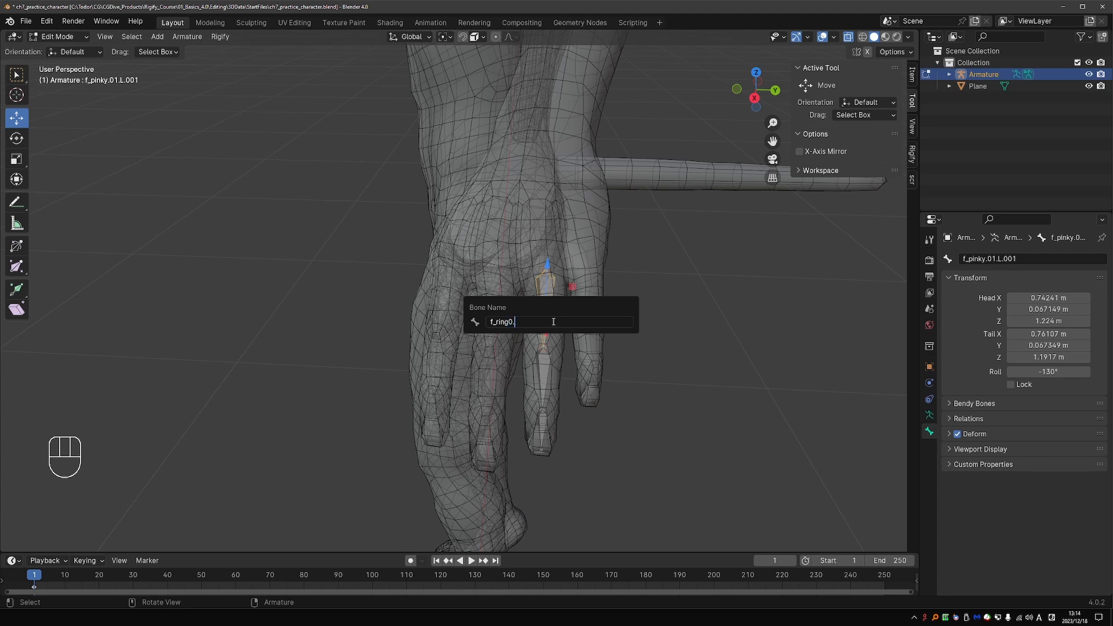
pyautogui.write('01.L')
pyautogui.hotkey('ctrl', 'a')
pyautogui.hotkey('ctrl', 'c')
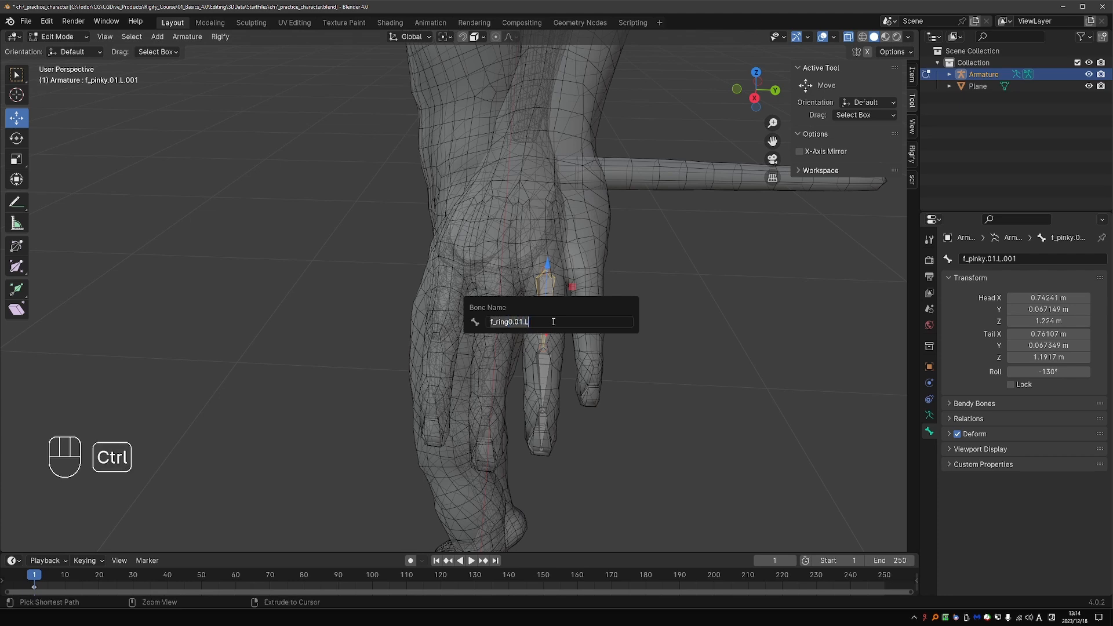
pyautogui.press('Return')
# - Rename the ring finger's second bone to f_ring.02.L, based on the copied name
pyautogui.click(544, 371)
pyautogui.press('F2')
pyautogui.hotkey('ctrl', 'v')
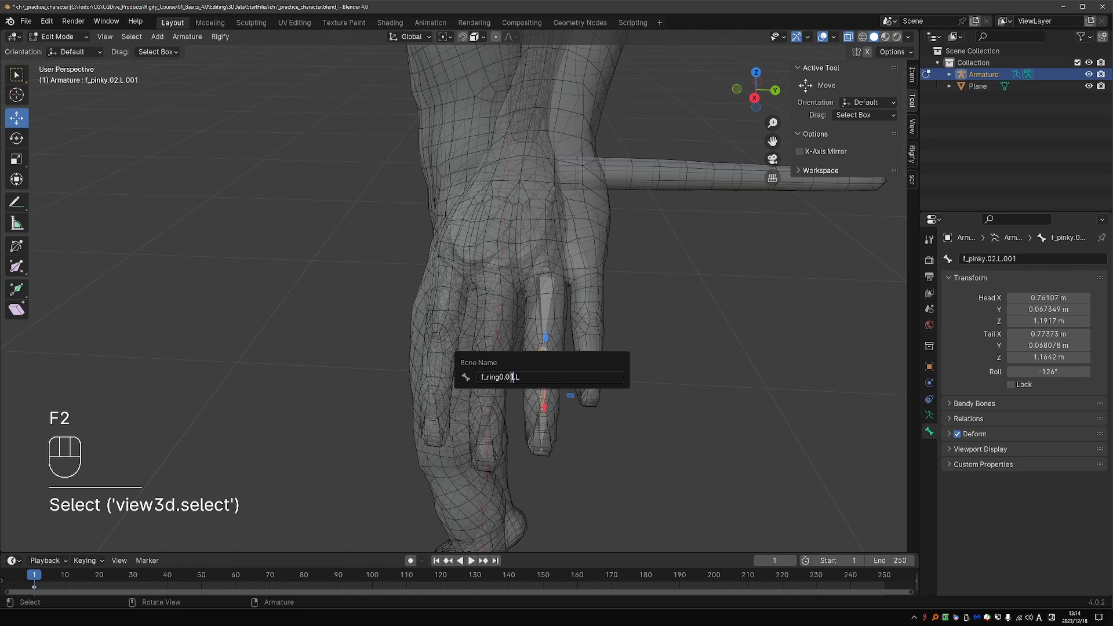
pyautogui.press('Left')
pyautogui.press('Left')
pyautogui.press('Left')
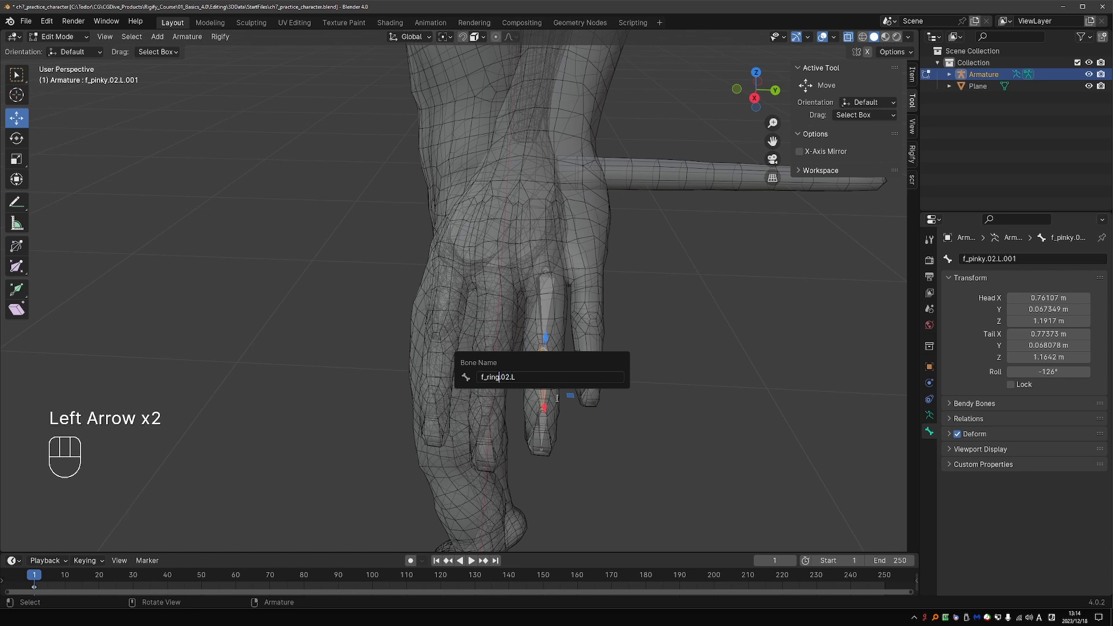
pyautogui.press('Return')
# - Correct the name of the ring finger's first bone to f_ring.01.L
pyautogui.click(557, 310)
pyautogui.press('F2')
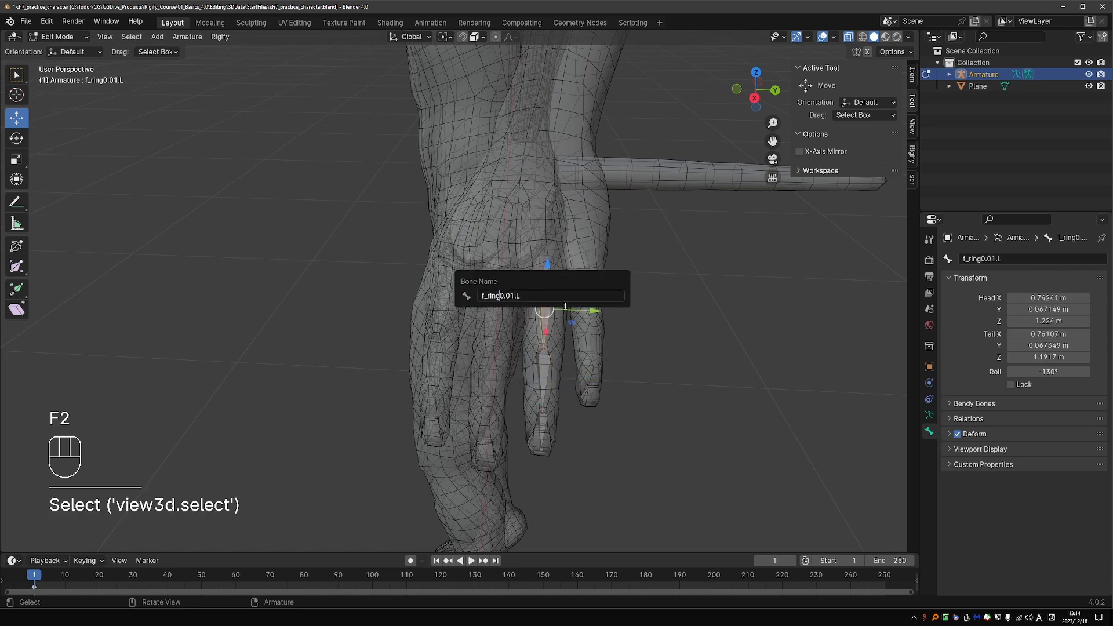
pyautogui.press('Delete')
pyautogui.press('Return')
# - Rename the ring finger's third bone to f_ring.03.L
pyautogui.click(542, 428)
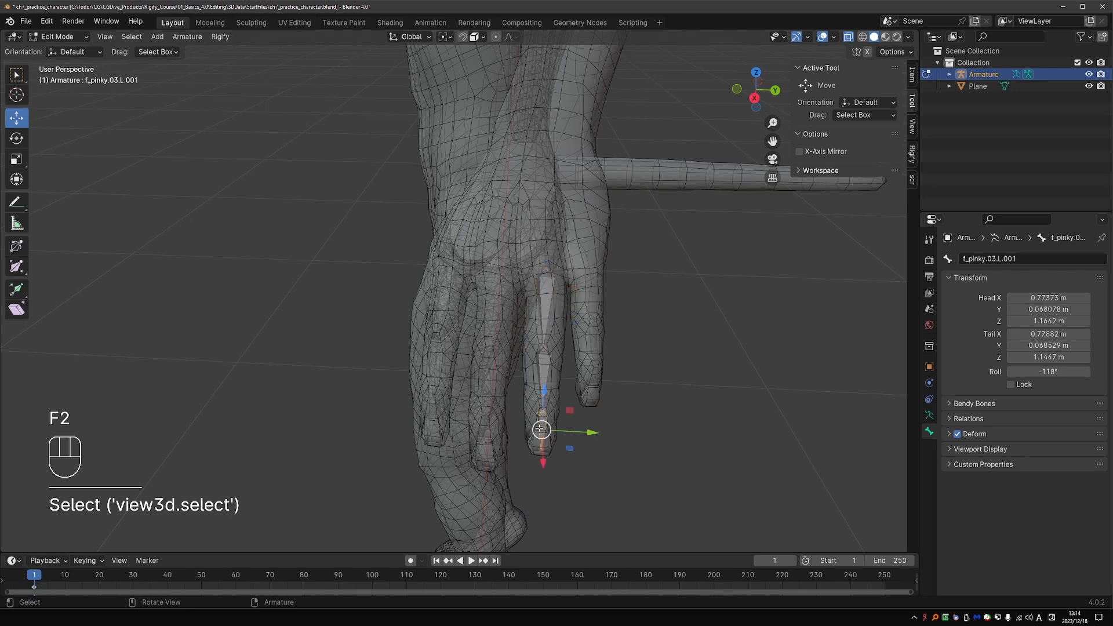
pyautogui.press('F2')
pyautogui.hotkey('ctrl', 'v')
pyautogui.press('Left')
pyautogui.press('Left')
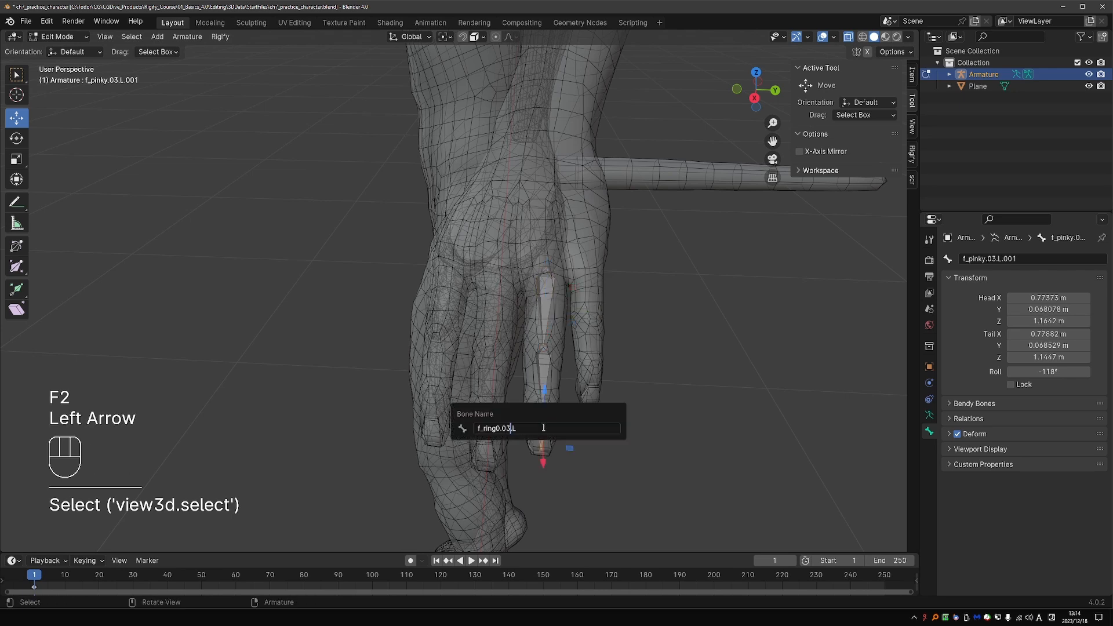
pyautogui.press('Return')
# - Snap the ring finger's base joint and the joint between its first and second bones inside the finger mesh
pyautogui.moveTo(540, 406); pyautogui.dragTo(548, 401, button='middle')
pyautogui.moveTo(560, 285); pyautogui.dragTo(536, 263)
pyautogui.press('g')
pyautogui.keyDown('ctrl'); pyautogui.click(535, 256); pyautogui.keyUp('ctrl')
pyautogui.moveTo(560, 333); pyautogui.dragTo(528, 361)
pyautogui.press('g')
pyautogui.rightClick(543, 348)
pyautogui.press('g')
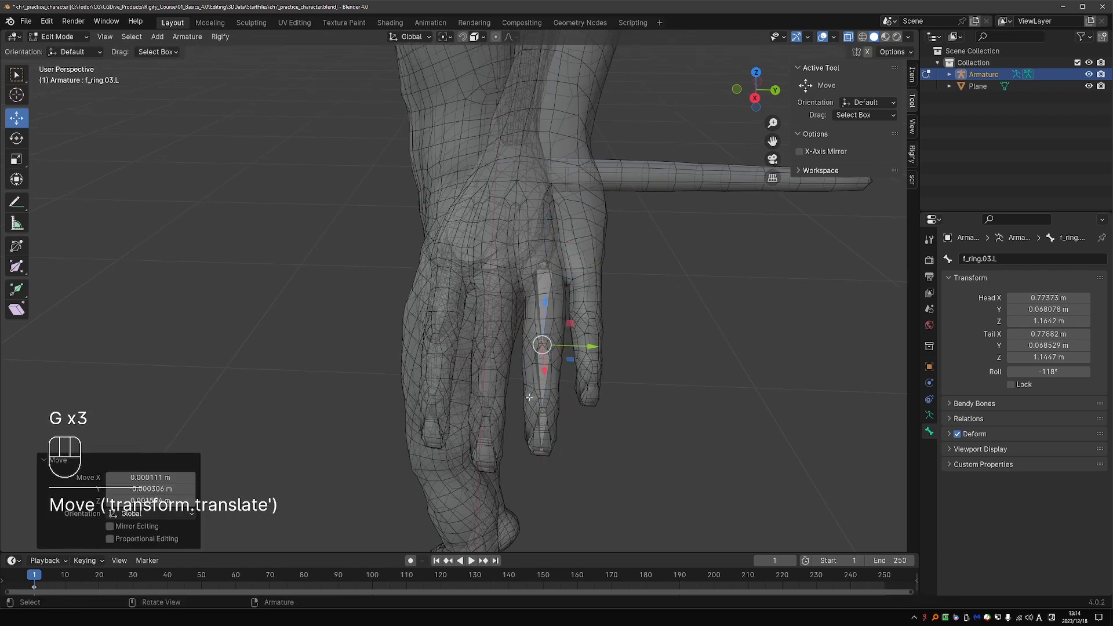
# - Snap the ring finger's last joint and its tip into the finger's volume
pyautogui.keyDown('ctrl'); pyautogui.click(543, 412); pyautogui.keyUp('ctrl')
pyautogui.press('g')
pyautogui.keyDown('ctrl'); pyautogui.click(542, 407); pyautogui.keyUp('ctrl')
pyautogui.moveTo(555, 438); pyautogui.dragTo(531, 463)
pyautogui.press('g')
pyautogui.keyDown('alt'); pyautogui.click(538, 453); pyautogui.keyUp('alt')
# - Reveal all bones, select the middle finger's three bones and hide everything else
pyautogui.hotkey('alt', 'h')
pyautogui.click(493, 316)
pyautogui.keyDown('shift'); pyautogui.click(488, 390); pyautogui.keyUp('shift')
pyautogui.keyDown('shift'); pyautogui.click(487, 443); pyautogui.keyUp('shift')
pyautogui.hotkey('shift', 'h')
# - Fit the middle finger's base joint and its two inner joints inside the finger mesh
pyautogui.moveTo(480, 290); pyautogui.dragTo(497, 270)
pyautogui.press('g')
pyautogui.click(498, 273)
pyautogui.moveTo(476, 342); pyautogui.dragTo(506, 371)
pyautogui.press('g')
pyautogui.click(492, 357)
pyautogui.moveTo(475, 409); pyautogui.dragTo(503, 438)
pyautogui.press('g')
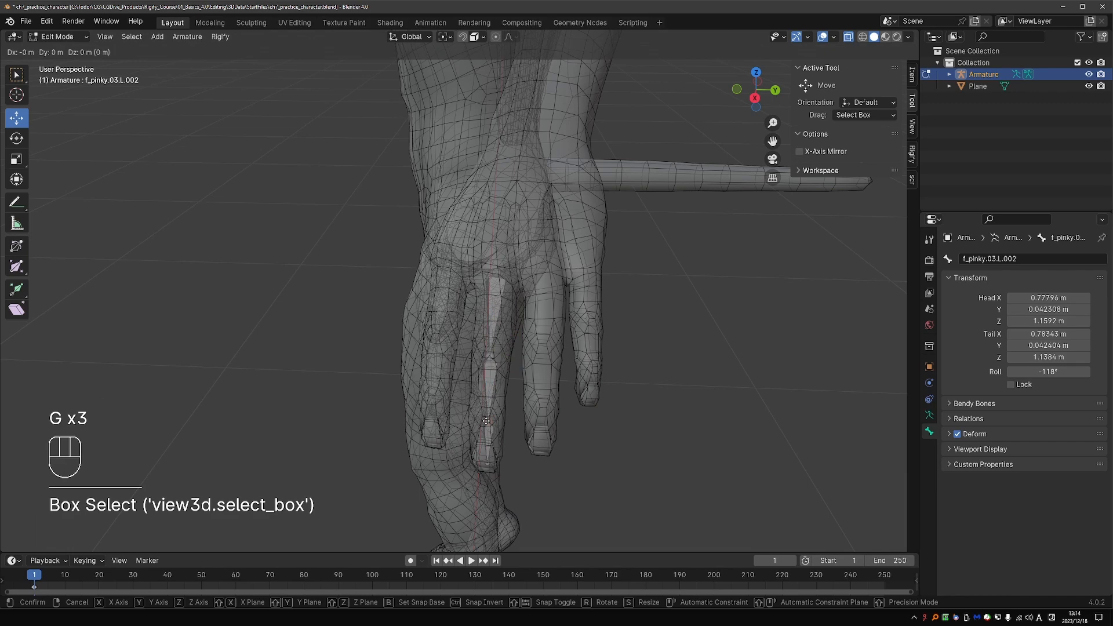
pyautogui.click(488, 423)
pyautogui.hotkey('ctrl', 'z')
# - Rename the middle finger's first bone to f_middle.01.L and copy that name
pyautogui.moveTo(513, 457); pyautogui.dragTo(531, 447, button='middle')
pyautogui.press('w')
pyautogui.click(462, 320)
pyautogui.press('F2')
pyautogui.hotkey('ctrl', 'x')
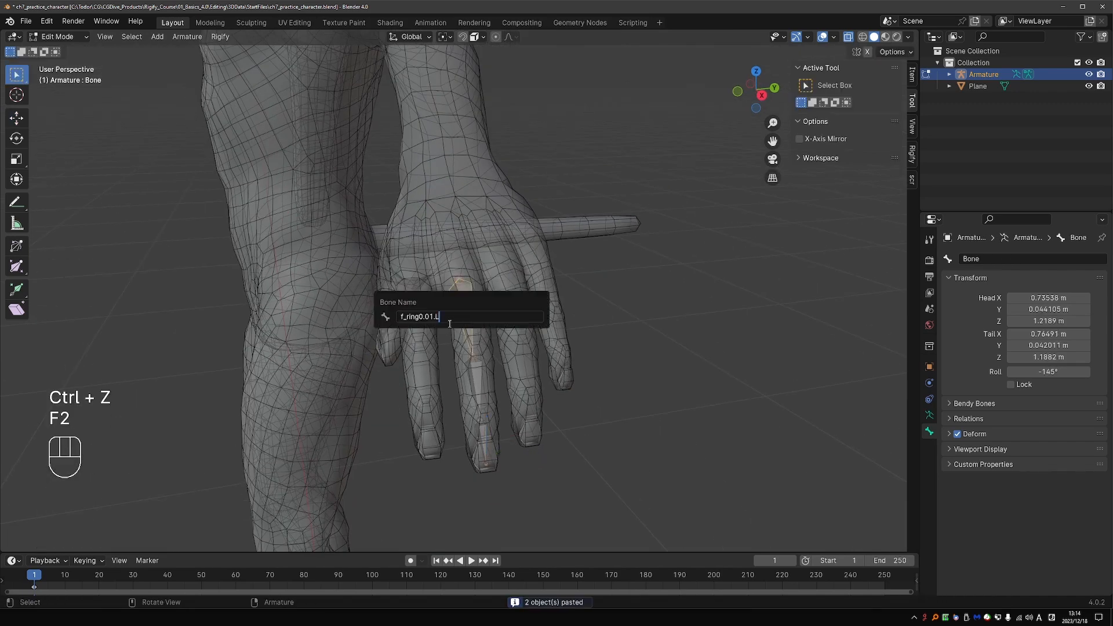
pyautogui.moveTo(407, 317); pyautogui.dragTo(425, 316)
pyautogui.press('BackSpace')
pyautogui.write('middle')
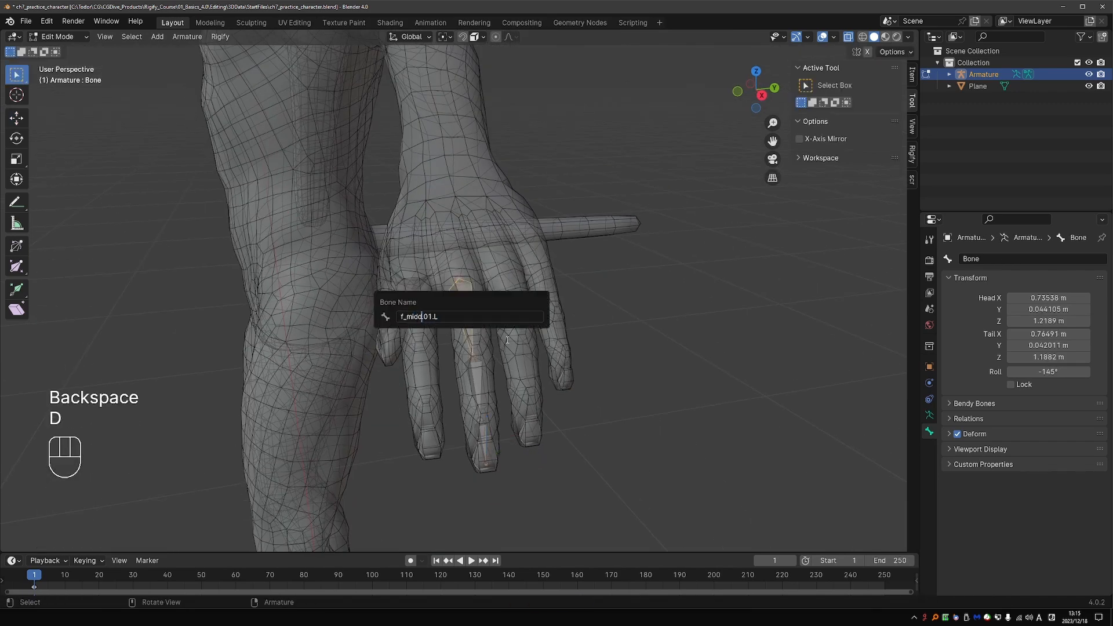
pyautogui.press('Right')
pyautogui.press('Right')
pyautogui.hotkey('ctrl', 'a')
pyautogui.press('Return')
# - Rename the middle finger's second bone to f_middle.02.L using the copied name
pyautogui.click(478, 375)
pyautogui.press('F2')
pyautogui.hotkey('ctrl', 'v')
pyautogui.press('Left')
pyautogui.press('Left')
pyautogui.press('BackSpace')
pyautogui.write('2')
pyautogui.press('Return')
# - Rename the middle finger's third bone to f_middle.03.L
pyautogui.click(489, 436)
pyautogui.press('F2')
pyautogui.hotkey('ctrl', 'v')
pyautogui.press('Left')
pyautogui.press('Left')
pyautogui.press('BackSpace')
pyautogui.press('3')
pyautogui.press('Return')
# - Reveal all bones and isolate the index finger's bones by hiding everything else
pyautogui.hotkey('alt', 'h')
pyautogui.click(422, 321)
pyautogui.hotkey('shift', 'h')
# - Rename the index finger's first bone to f_index.01.L and copy that name
pyautogui.press('F2')
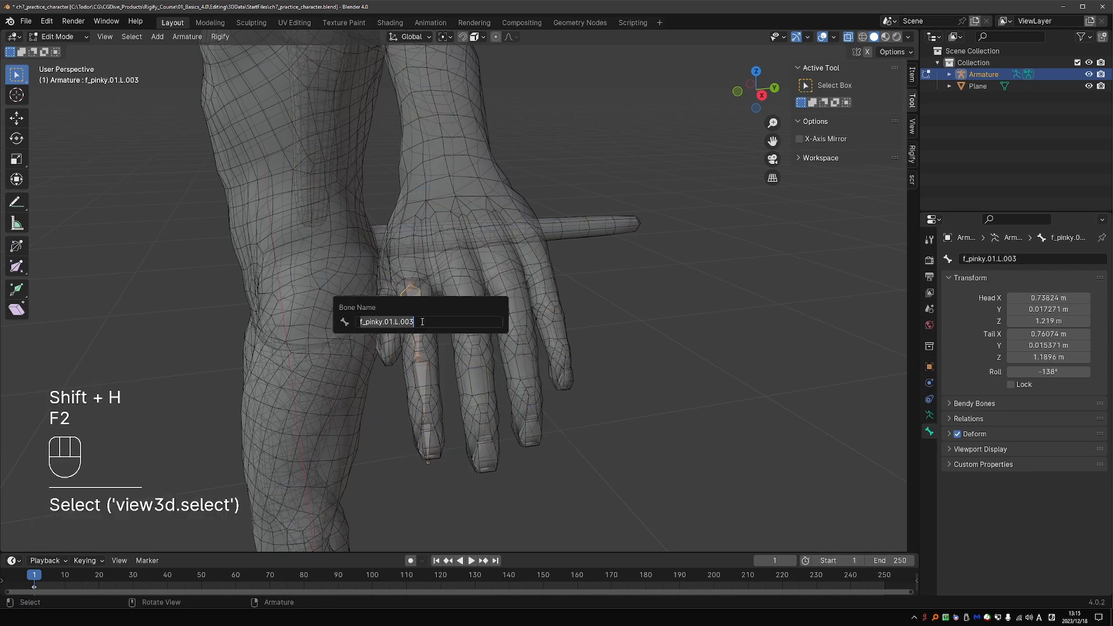
pyautogui.moveTo(377, 322); pyautogui.dragTo(366, 322)
pyautogui.write('index')
pyautogui.press('Return')
pyautogui.press('F2')
pyautogui.hotkey('ctrl', 'a')
pyautogui.hotkey('ctrl', 'c')
pyautogui.press('Return')
# - Rename the index finger's second bone to f_index.02.L using the copied name
pyautogui.click(422, 373)
pyautogui.press('F2')
pyautogui.hotkey('ctrl', 'v')
pyautogui.click(392, 374)
pyautogui.press('BackSpace')
pyautogui.press('2')
pyautogui.press('Return')
# - Rename the index finger's third bone to f_index.03.L
pyautogui.click(429, 436)
pyautogui.press('F2')
pyautogui.hotkey('ctrl', 'v')
pyautogui.click(399, 437)
pyautogui.press('BackSpace')
pyautogui.press('3')
pyautogui.press('Return')
# - Fit the index finger's base joint, its two inner joints and its tip inside the finger mesh
pyautogui.moveTo(396, 271); pyautogui.dragTo(424, 299)
pyautogui.moveTo(424, 299); pyautogui.dragTo(470, 319, button='middle')
pyautogui.press('g')
pyautogui.click(414, 273)
pyautogui.press('g')
pyautogui.click(450, 349)
pyautogui.press('g')
pyautogui.click(464, 396)
pyautogui.press('g')
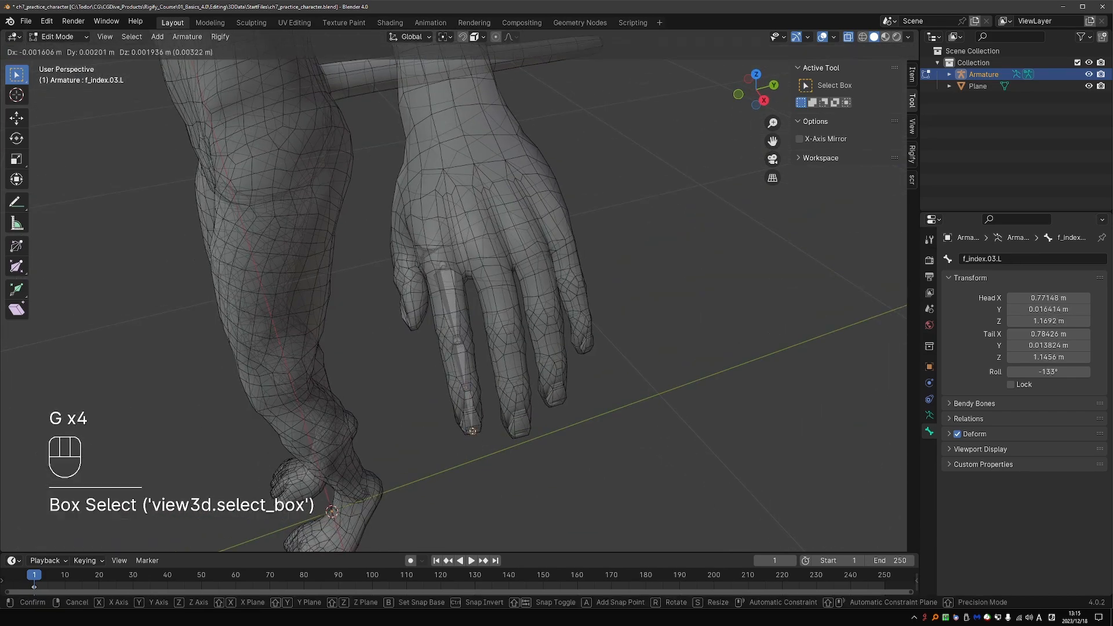
pyautogui.click(471, 426)
# - Reveal all bones and rename the thumb's first bone to f_thumb.L, copying the name
pyautogui.hotkey('alt', 'h')
pyautogui.click(329, 269)
pyautogui.press('F2')
pyautogui.write('f_thumb.L')
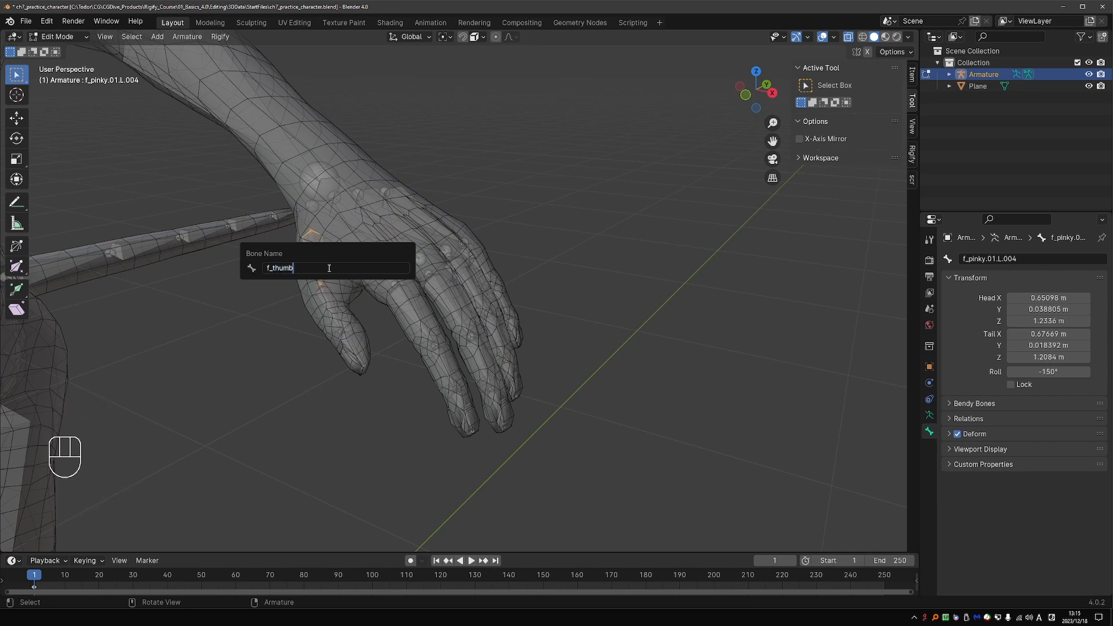
pyautogui.press('Return')
# - Rename the thumb's second bone to f_thumb.02.L using the copied name
pyautogui.click(332, 303)
pyautogui.press('F2')
pyautogui.hotkey('ctrl', 'v')
pyautogui.press('Left')
pyautogui.press('Left')
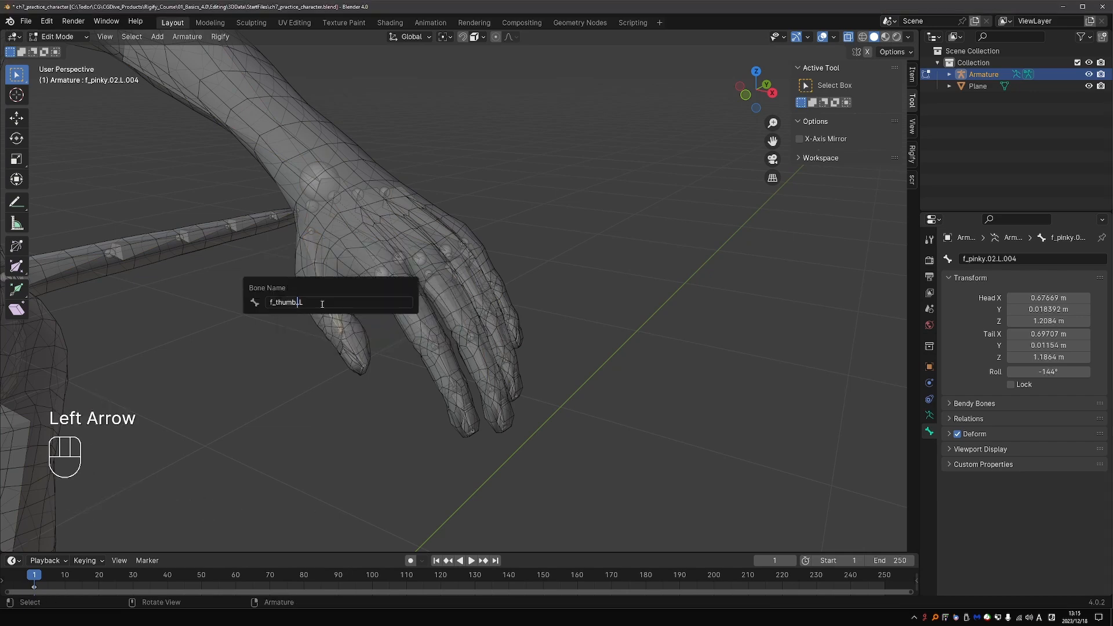
pyautogui.write('.02')
pyautogui.press('Return')
# - Add the number to the thumb's first bone name so it reads f_thumb.01.L
pyautogui.click(284, 267)
pyautogui.press('F2')
pyautogui.press('BackSpace')
pyautogui.write('01')
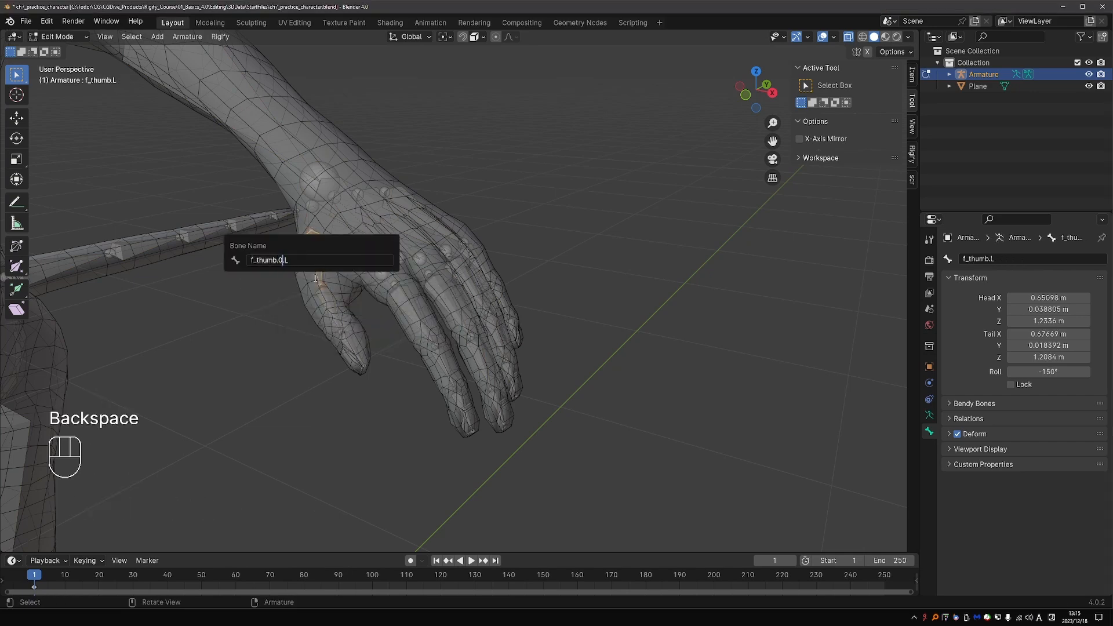
pyautogui.press('Return')
# - Rename the thumb's third bone to f_thumb.03.L
pyautogui.click(353, 343)
pyautogui.press('F2')
pyautogui.hotkey('ctrl', 'v')
pyautogui.press('Left')
pyautogui.press('Left')
pyautogui.write('.03')
pyautogui.press('Return')
# - Fit the joint between the thumb's first and second bones and the thumb's base joint inside the mesh
pyautogui.moveTo(305, 374); pyautogui.dragTo(349, 352, button='middle')
pyautogui.click(283, 269)
pyautogui.moveTo(284, 273); pyautogui.dragTo(339, 372, button='middle')
pyautogui.moveTo(297, 299); pyautogui.dragTo(330, 333)
pyautogui.press('g')
pyautogui.press('g')
pyautogui.moveTo(325, 334); pyautogui.dragTo(441, 354, button='middle')
pyautogui.click(343, 348)
pyautogui.press('g')
pyautogui.click(348, 313)
pyautogui.moveTo(293, 263); pyautogui.dragTo(327, 299)
pyautogui.press('g')
pyautogui.click(327, 295)
# - Set the transform pivot point to Active Element and the transform orientation to Normal
pyautogui.moveTo(545, 313); pyautogui.dragTo(442, 305, button='middle')
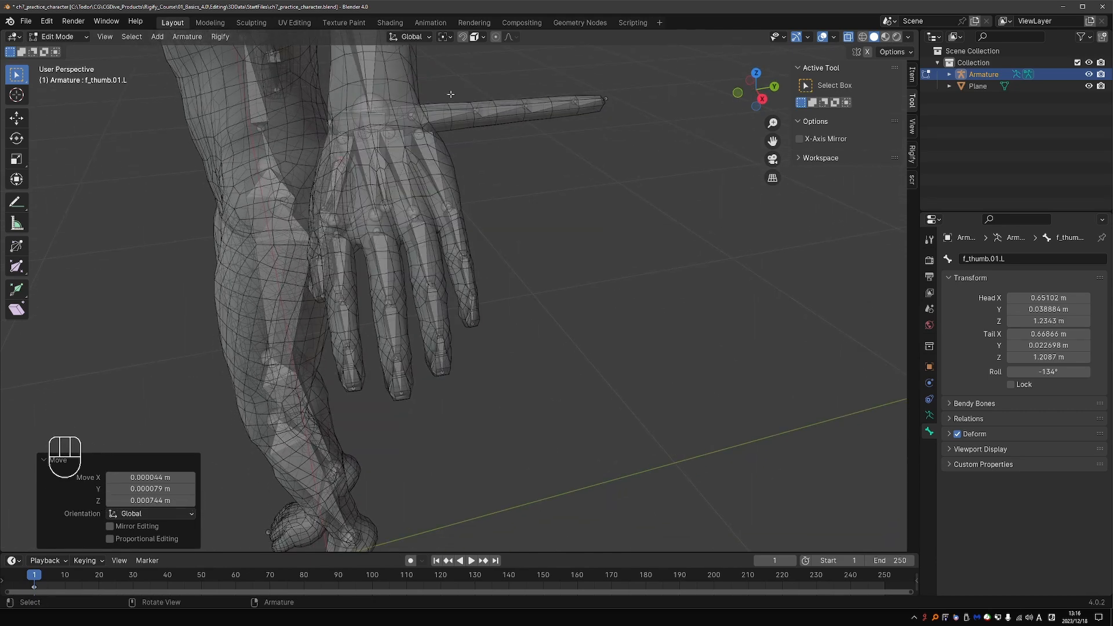
pyautogui.click(444, 37)
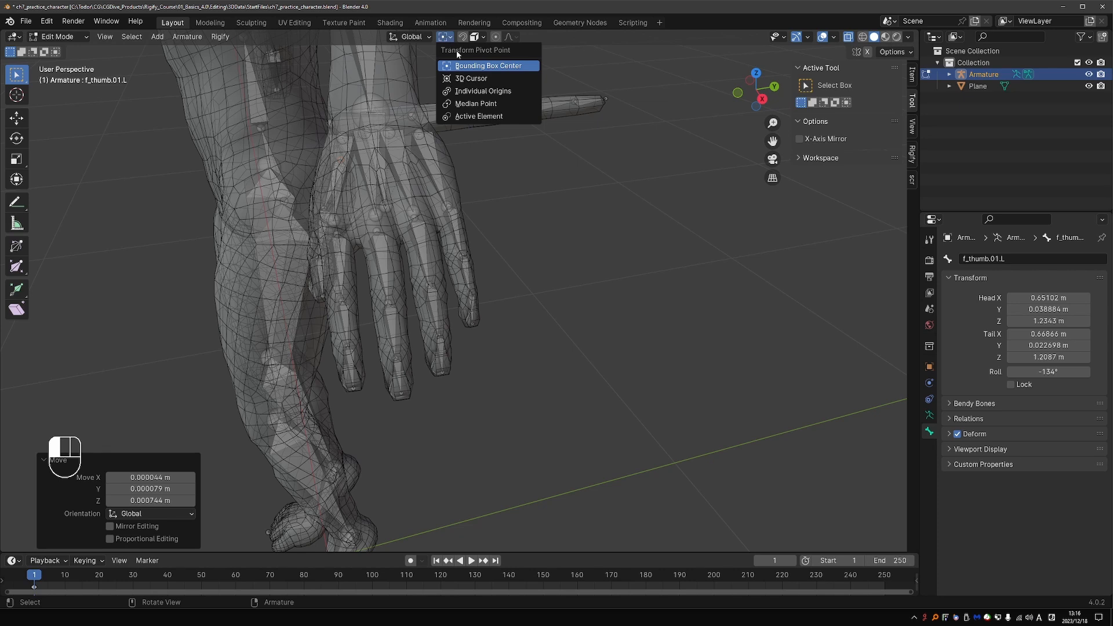
pyautogui.click(502, 117)
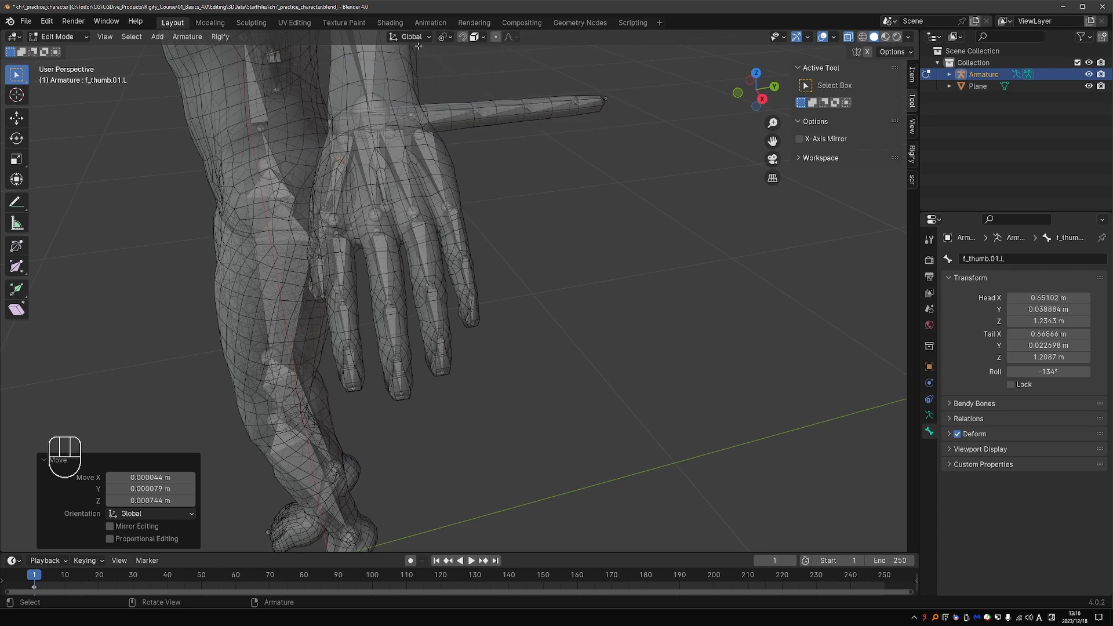
pyautogui.click(413, 36)
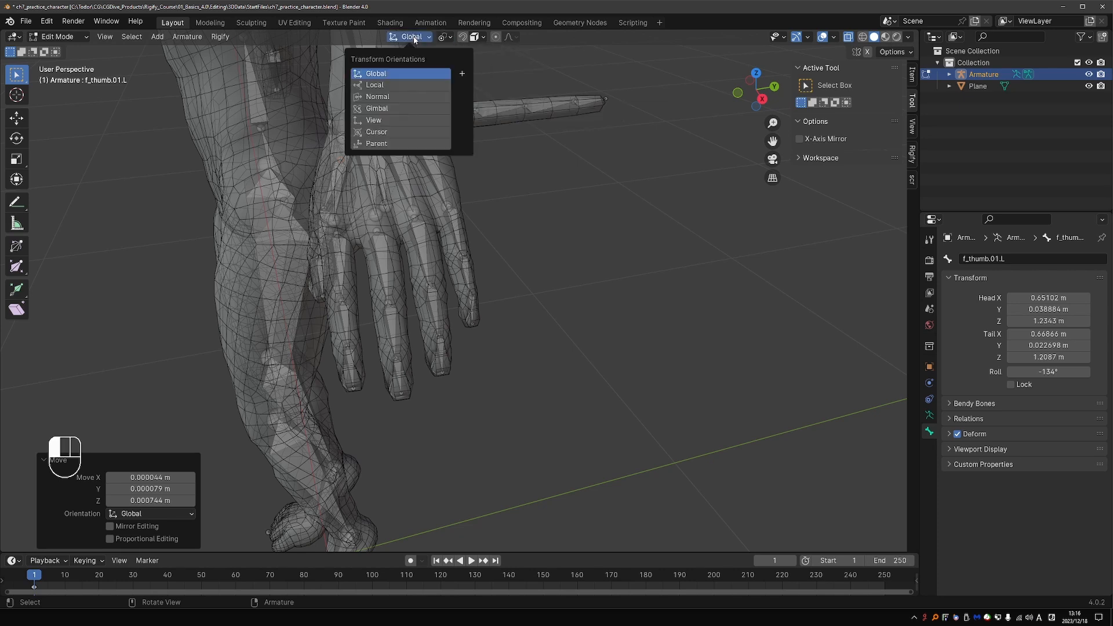
pyautogui.click(378, 96)
# - Straighten the three pinky bones by scaling them along the active bone's X axis with the Scale tool
pyautogui.keyDown('shift'); pyautogui.click(447, 233); pyautogui.keyUp('shift')
pyautogui.keyDown('shift'); pyautogui.click(465, 278); pyautogui.keyUp('shift')
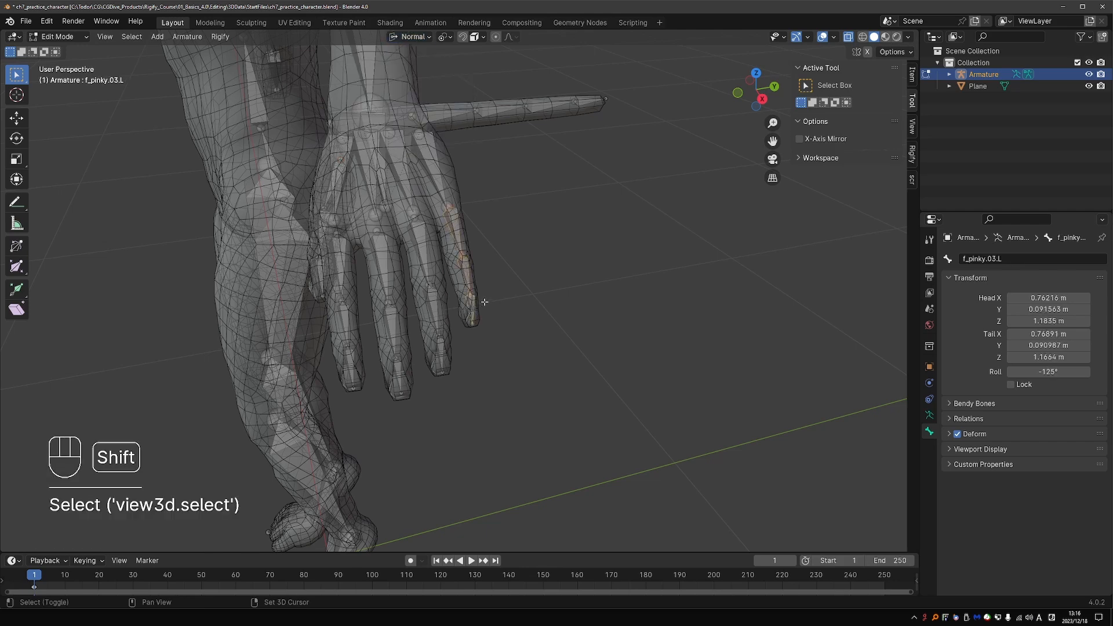
pyautogui.click(16, 161)
pyautogui.moveTo(496, 293); pyautogui.dragTo(501, 287)
# - Flatten the ring finger's three bones by scaling them to 0 along the active bone's X axis
pyautogui.click(424, 249)
pyautogui.keyDown('shift'); pyautogui.click(435, 309); pyautogui.keyUp('shift')
pyautogui.keyDown('shift'); pyautogui.click(440, 351); pyautogui.keyUp('shift')
pyautogui.write('0')
pyautogui.moveTo(479, 325); pyautogui.dragTo(412, 353)
# - Flatten the middle finger's bones to 0 along X with its first bone active, and rotate them to follow the mesh
pyautogui.click(382, 265)
pyautogui.keyDown('shift'); pyautogui.click(394, 330); pyautogui.keyUp('shift')
pyautogui.keyDown('shift'); pyautogui.click(396, 371); pyautogui.keyUp('shift')
pyautogui.rightClick(411, 353)
pyautogui.keyDown('shift'); pyautogui.click(381, 261); pyautogui.keyUp('shift')
pyautogui.moveTo(421, 230); pyautogui.dragTo(418, 234)
pyautogui.write('0')
pyautogui.moveTo(441, 283); pyautogui.dragTo(409, 275, button='middle')
pyautogui.press('r')
pyautogui.click(441, 273)
# - Realign the three ring finger bones with the first bone active, rotating, moving and scaling them along X to fit the mesh
pyautogui.click(438, 313)
pyautogui.keyDown('shift'); pyautogui.click(441, 358); pyautogui.keyUp('shift')
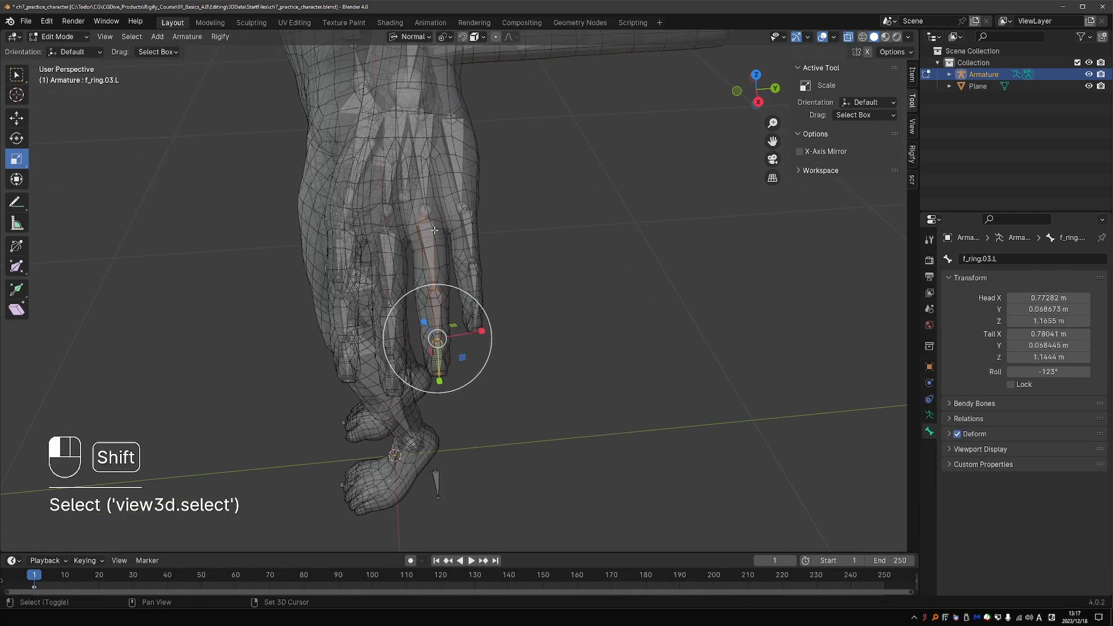
pyautogui.keyDown('shift'); pyautogui.click(426, 253); pyautogui.keyUp('shift')
pyautogui.press('r')
pyautogui.click(494, 247)
pyautogui.press('g')
pyautogui.click(497, 247)
pyautogui.moveTo(469, 213); pyautogui.dragTo(462, 215)
# - Straighten the index finger's three bones along X with the first bone active, and rotate them to follow the finger mesh
pyautogui.moveTo(453, 232); pyautogui.dragTo(493, 226, button='middle')
pyautogui.click(340, 278)
pyautogui.keyDown('shift'); pyautogui.click(353, 342); pyautogui.keyUp('shift')
pyautogui.keyDown('shift'); pyautogui.click(366, 383); pyautogui.keyUp('shift')
pyautogui.keyDown('shift'); pyautogui.click(342, 273); pyautogui.keyUp('shift')
pyautogui.moveTo(368, 244); pyautogui.dragTo(355, 246)
pyautogui.press('r')
pyautogui.moveTo(400, 255); pyautogui.dragTo(470, 223, button='middle')
pyautogui.click(377, 264)
pyautogui.press('r')
pyautogui.click(455, 255)
# - Straighten the three thumb bones along one axis with the first bone active, and rotate the chain into the thumb
pyautogui.click(160, 266)
pyautogui.keyDown('shift'); pyautogui.click(191, 305); pyautogui.keyUp('shift')
pyautogui.keyDown('shift'); pyautogui.click(235, 346); pyautogui.keyUp('shift')
pyautogui.moveTo(186, 372); pyautogui.dragTo(198, 363)
pyautogui.rightClick(197, 362)
pyautogui.keyDown('shift'); pyautogui.click(162, 260); pyautogui.keyUp('shift')
pyautogui.moveTo(103, 260); pyautogui.dragTo(150, 238)
pyautogui.press('r')
pyautogui.click(240, 283)
# - Fine-tune the thumb bones by rotating and moving them until the chain sits inside the thumb mesh
pyautogui.moveTo(241, 283); pyautogui.dragTo(241, 328, button='middle')
pyautogui.click(181, 328)
pyautogui.press('r')
pyautogui.click(234, 354)
pyautogui.press('g')
pyautogui.click(235, 351)
pyautogui.keyDown('shift'); pyautogui.click(203, 330); pyautogui.keyUp('shift')
pyautogui.press('r')
pyautogui.rightClick(226, 348)
pyautogui.click(227, 352)
pyautogui.keyDown('shift'); pyautogui.click(151, 289); pyautogui.keyUp('shift')
pyautogui.press('r')
pyautogui.click(246, 320)
# - Turn off the wireframe overlay and deselect all bones
pyautogui.scroll(-8, 324, 354)
pyautogui.keyDown('shift'); pyautogui.moveTo(300, 359); pyautogui.dragTo(582, 179, button='middle'); pyautogui.keyUp('shift')
pyautogui.scroll(-2, 583, 179)
pyautogui.click(834, 37)
pyautogui.click(760, 248)
pyautogui.hotkey('alt', 'a')
pyautogui.moveTo(604, 264); pyautogui.dragTo(540, 273, button='middle')
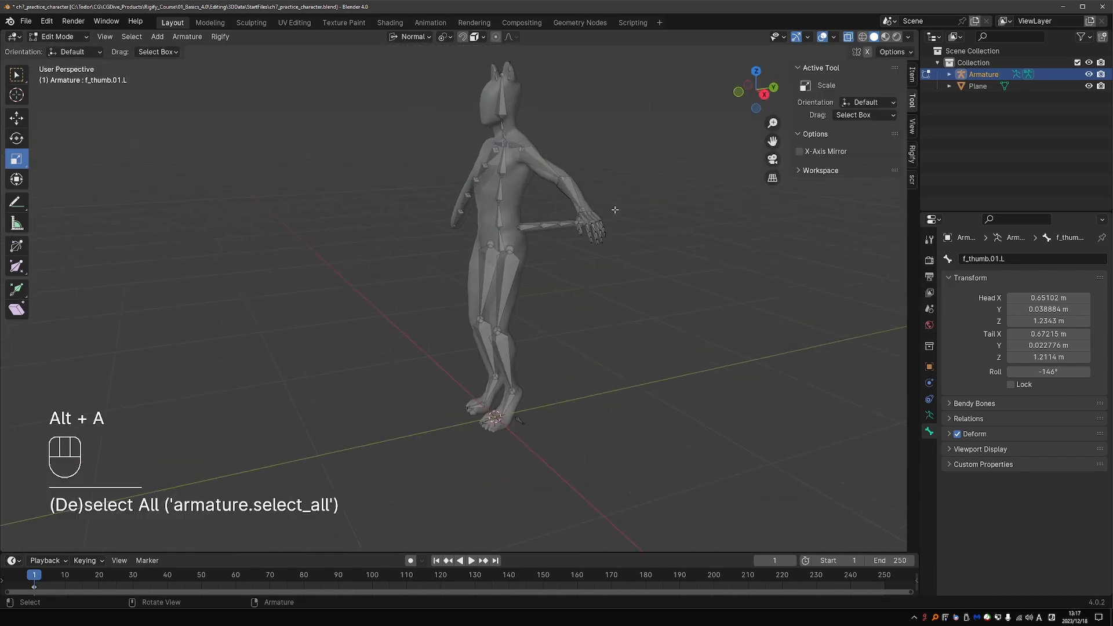
pyautogui.scroll(6, 556, 226)
pyautogui.keyDown('shift'); pyautogui.moveTo(555, 226); pyautogui.dragTo(392, 237, button='middle'); pyautogui.keyUp('shift')
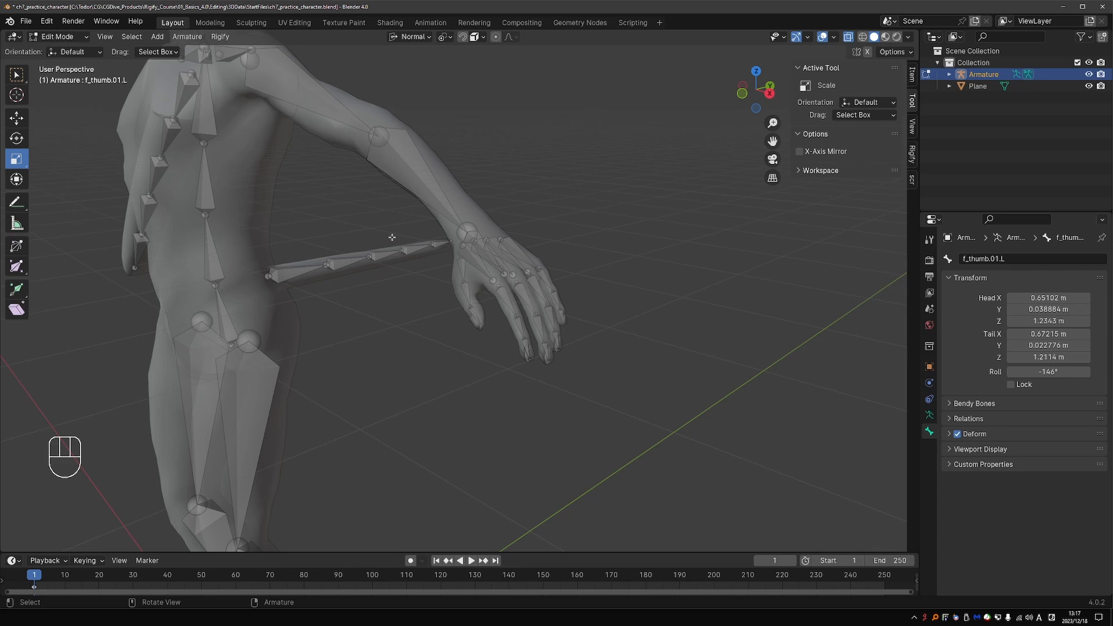
pyautogui.scroll(-3, 392, 237)
pyautogui.scroll(-3, 361, 243)
pyautogui.moveTo(362, 243); pyautogui.dragTo(910, 458, button='middle')
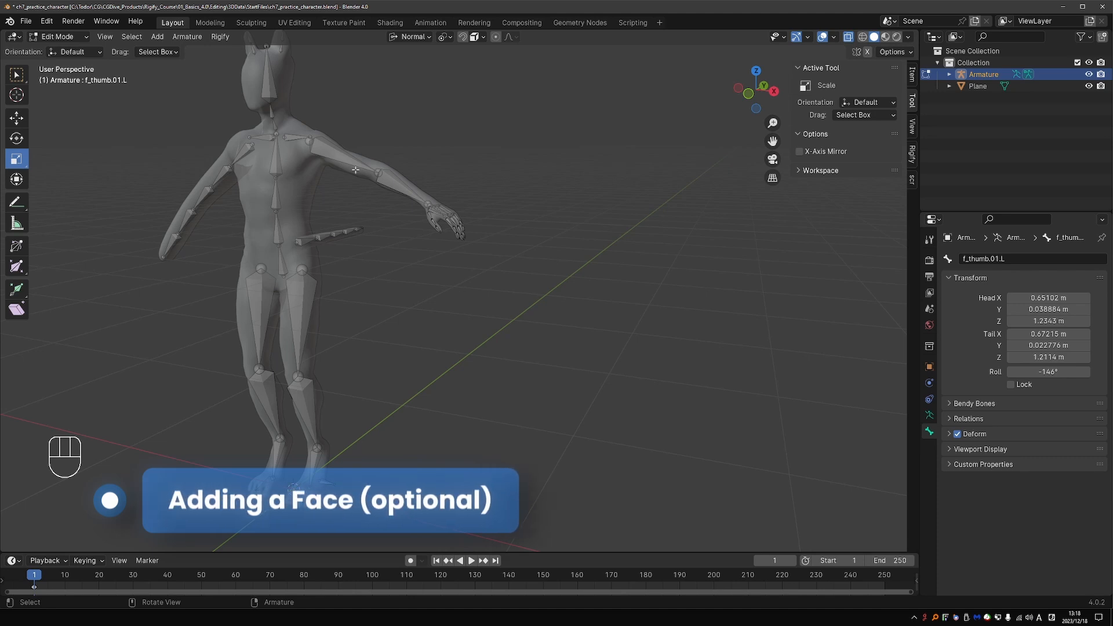
pyautogui.keyDown('shift'); pyautogui.moveTo(416, 205); pyautogui.dragTo(426, 283, button='middle'); pyautogui.keyUp('shift')
# - Filter the Rigify samples by "face" and add the faces.super_face sample to the armature
pyautogui.click(929, 415)
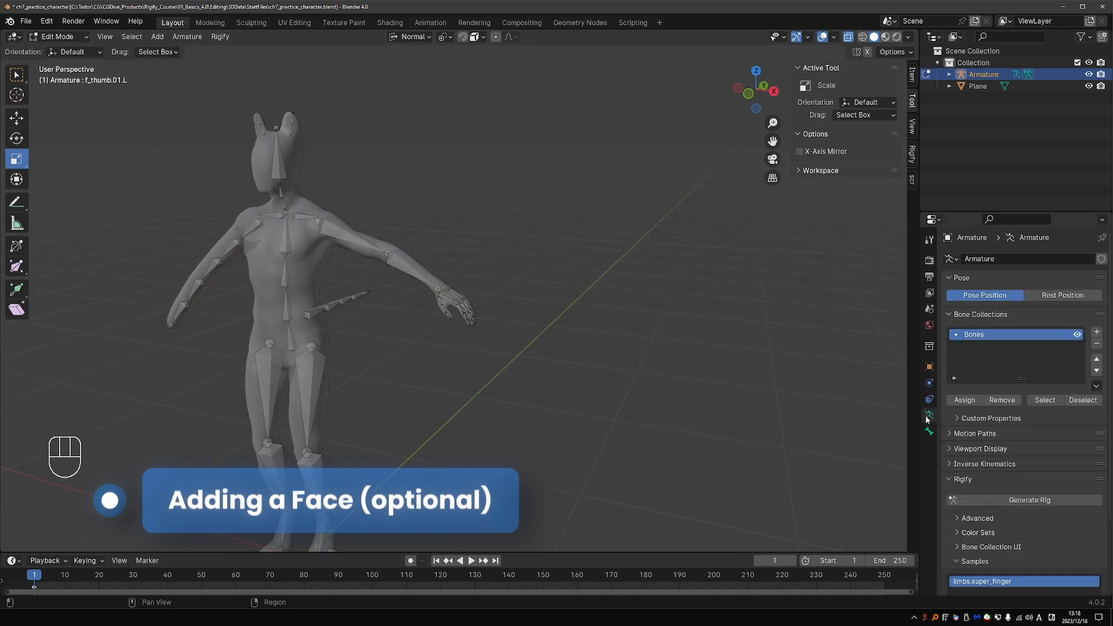
pyautogui.scroll(-5, 1021, 424)
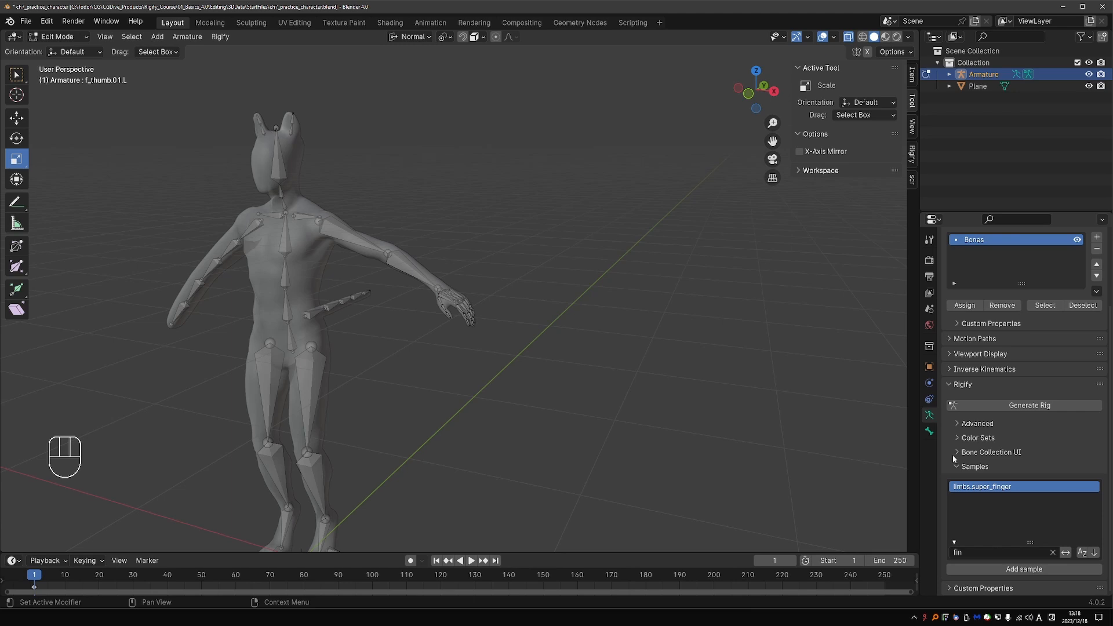
pyautogui.press('BackSpace')
pyautogui.press('BackSpace')
pyautogui.write('ace')
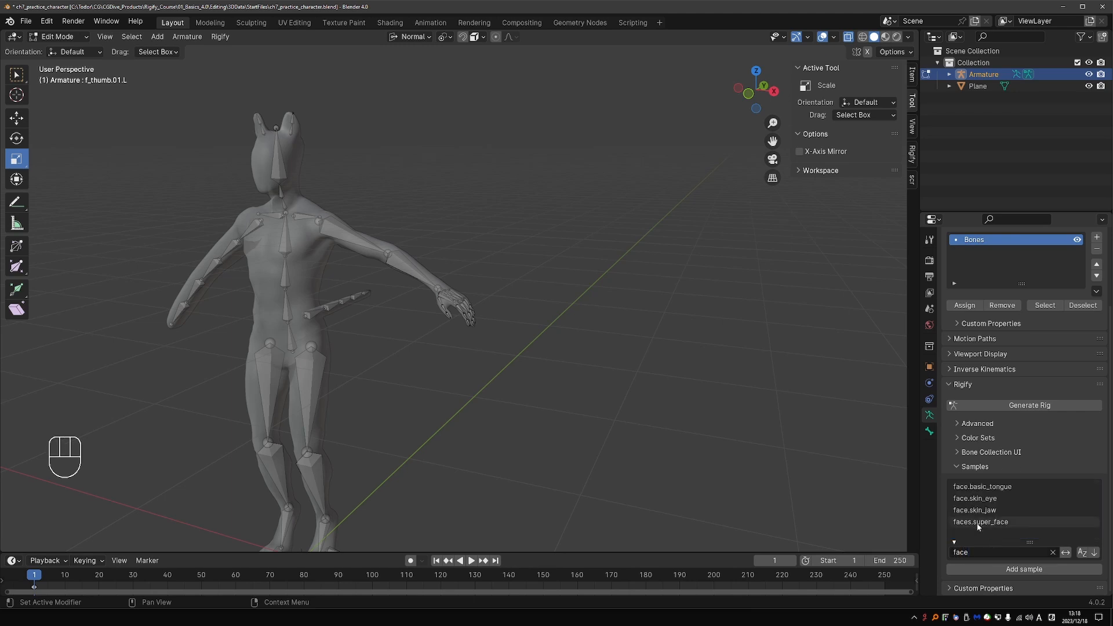
pyautogui.click(982, 524)
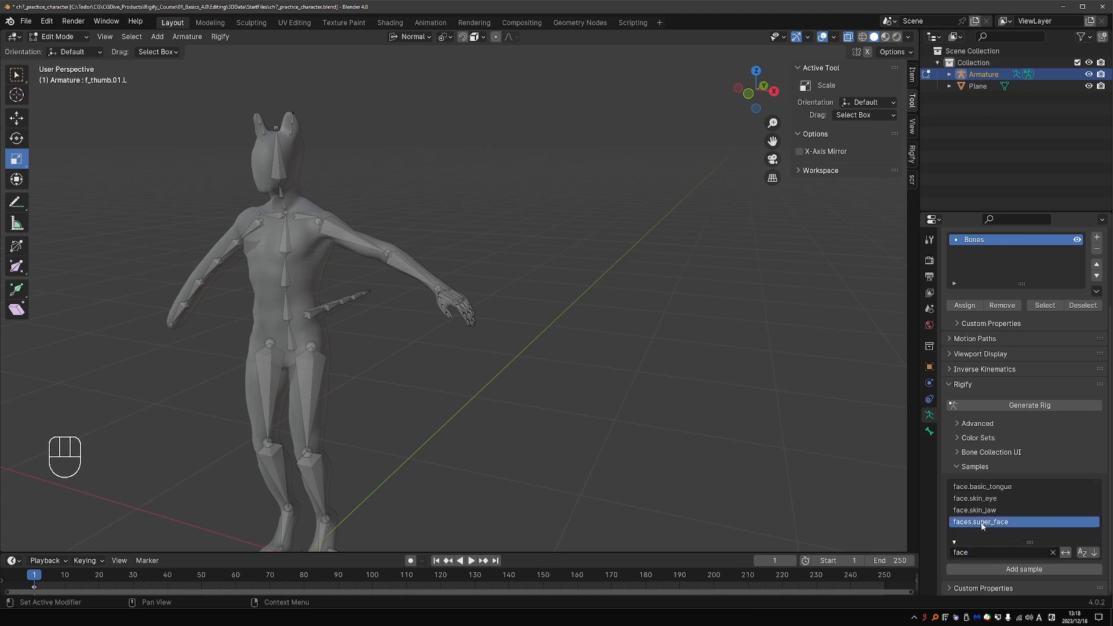
pyautogui.click(1024, 568)
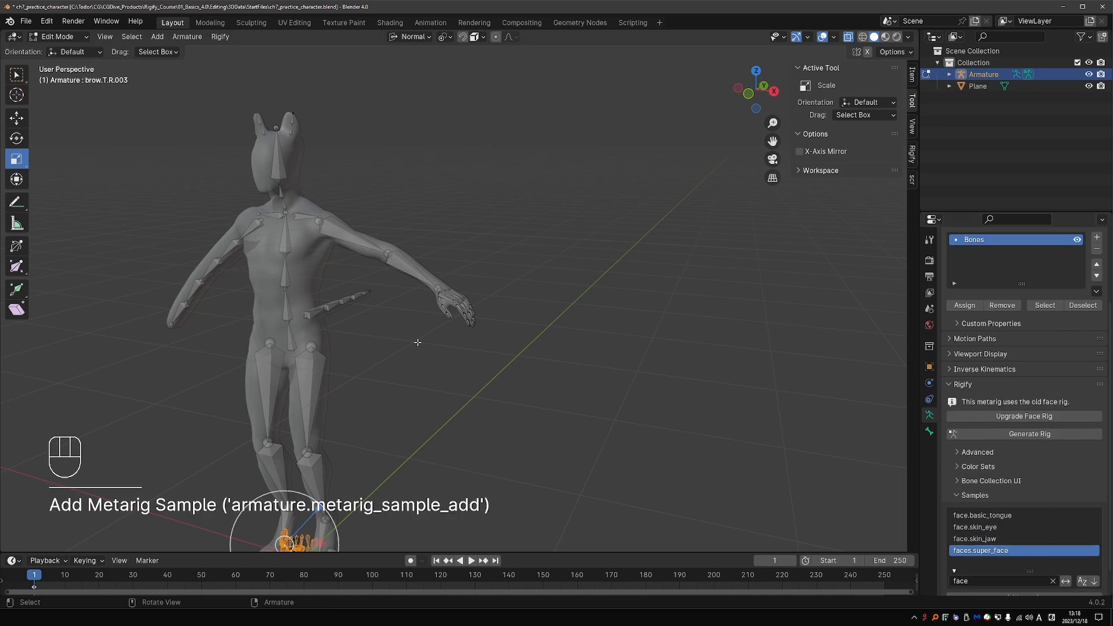
# - Move the face sample's bones up onto the character's face in the right orthographic view
pyautogui.press('KP_3')
pyautogui.press('g')
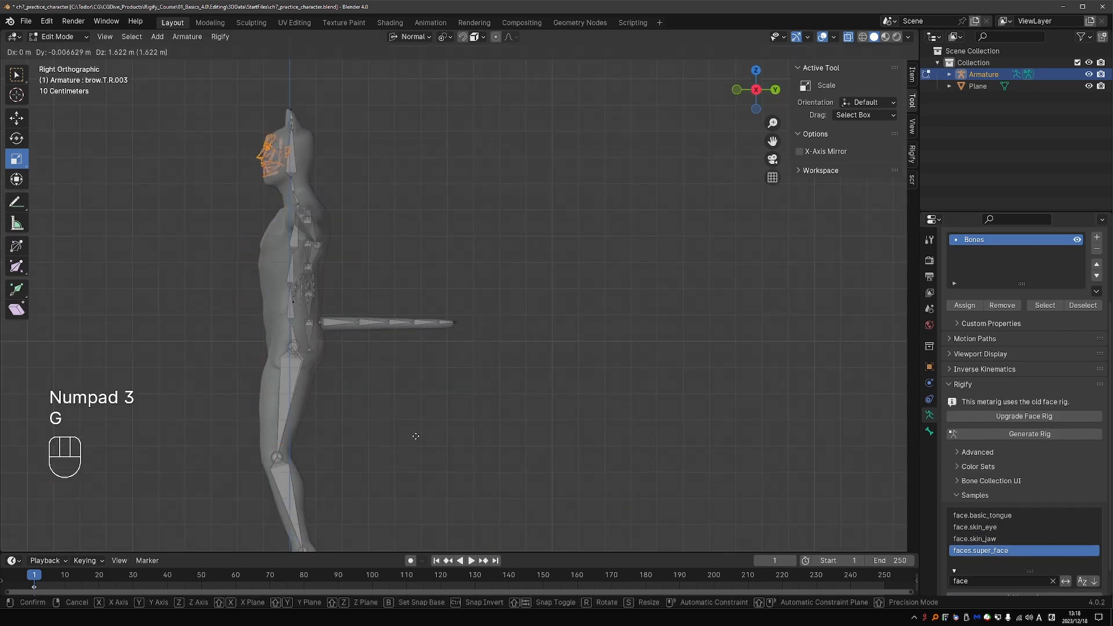
pyautogui.click(416, 439)
# - Set the transform orientation to Global and the pivot point to Median Point
pyautogui.click(429, 36)
pyautogui.click(377, 74)
pyautogui.click(446, 37)
pyautogui.click(473, 112)
# - Scale and reposition the face bones so they roughly match the size and profile of the head
pyautogui.press('s')
pyautogui.click(545, 264)
pyautogui.press('g')
pyautogui.click(533, 265)
pyautogui.press('s')
pyautogui.click(483, 266)
pyautogui.press('g')
pyautogui.click(476, 265)
pyautogui.press('s')
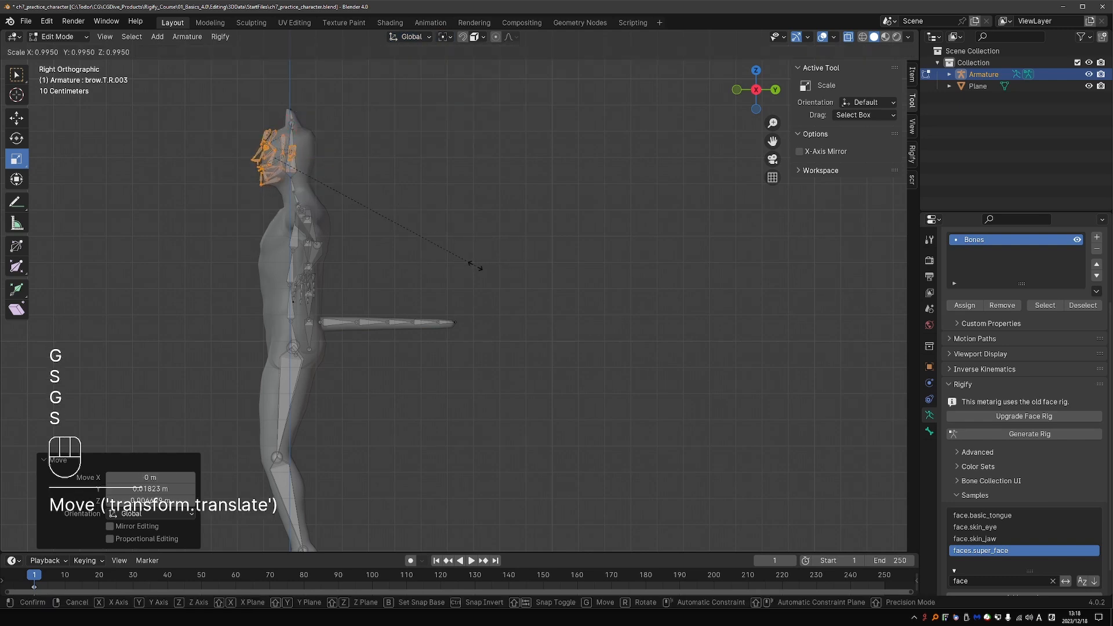
pyautogui.click(473, 266)
# - Parent the face bone to the head bone with Keep Offset
pyautogui.scroll(6, 327, 197)
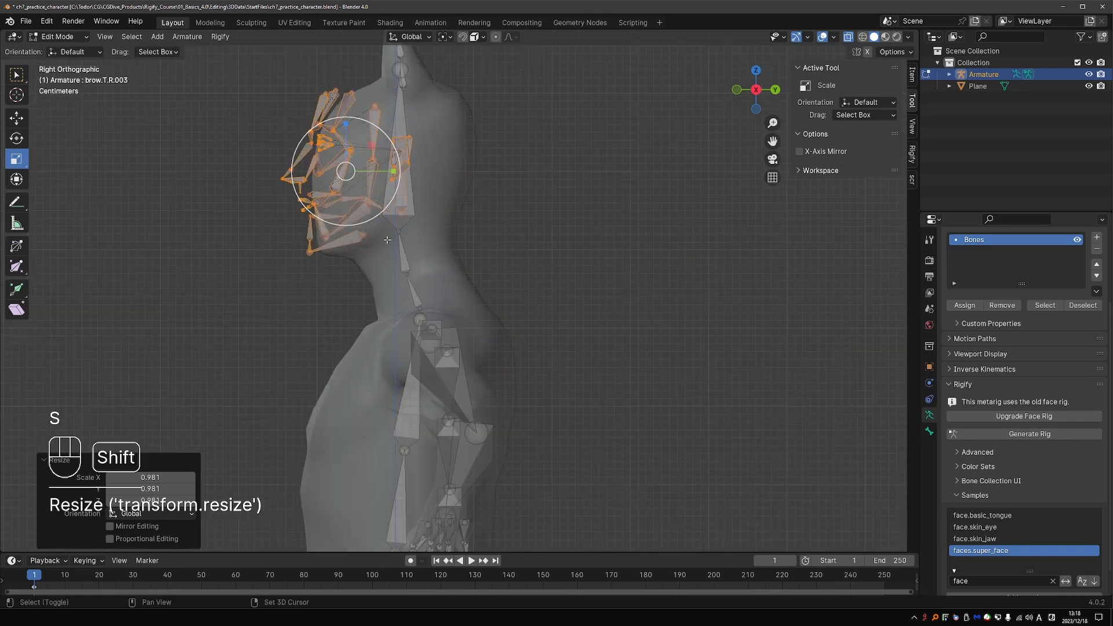
pyautogui.click(327, 195)
pyautogui.click(327, 192)
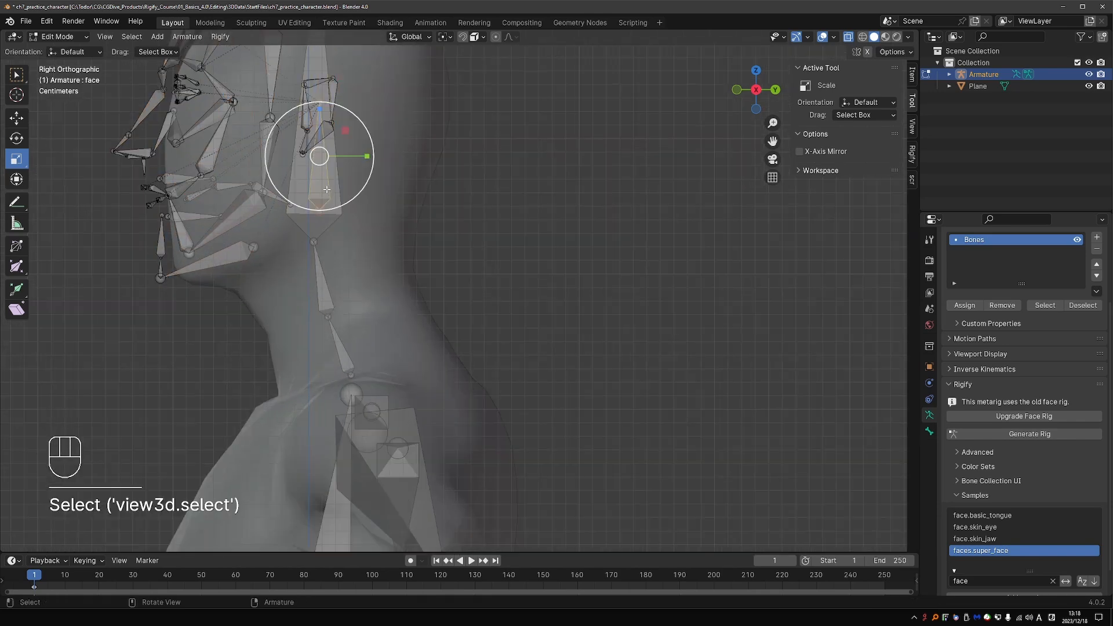
pyautogui.press('g')
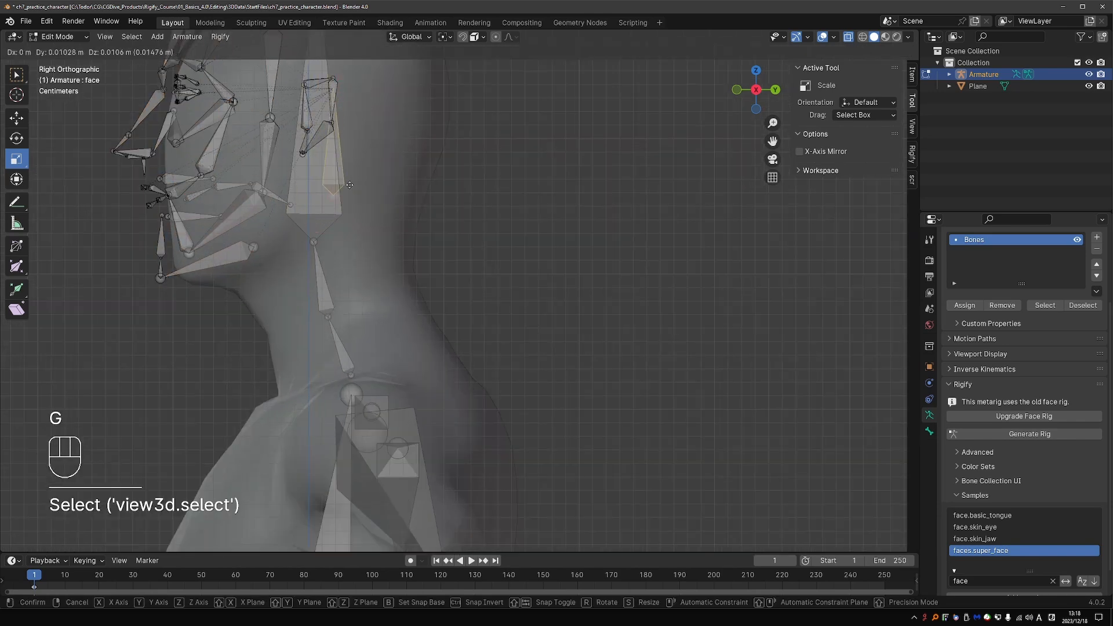
pyautogui.rightClick(341, 185)
pyautogui.keyDown('shift'); pyautogui.click(339, 178); pyautogui.keyUp('shift')
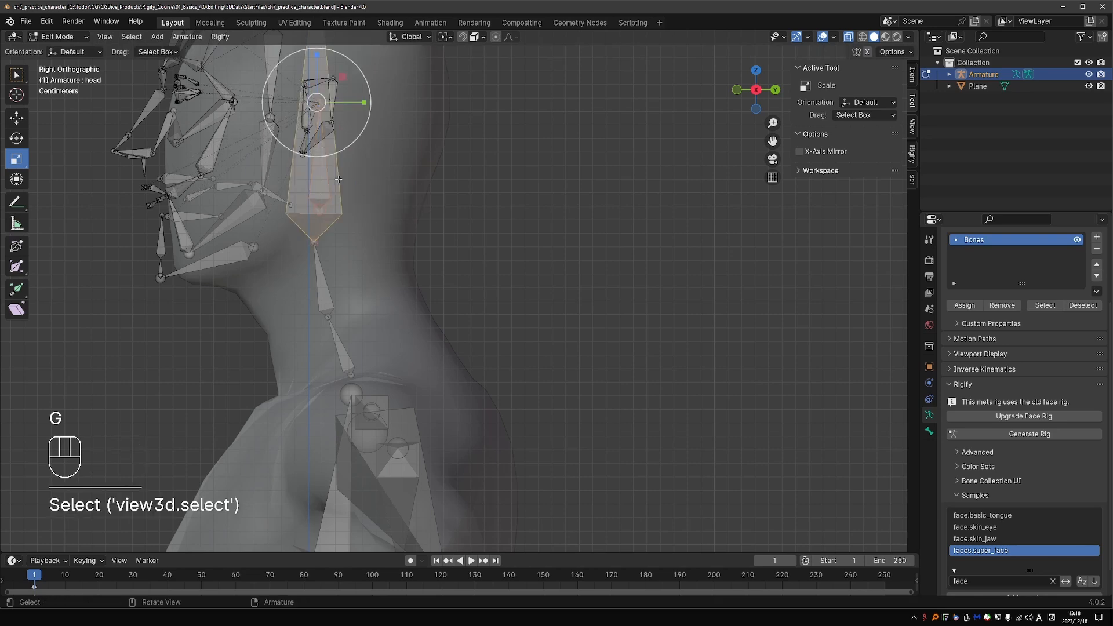
pyautogui.hotkey('ctrl', 'p')
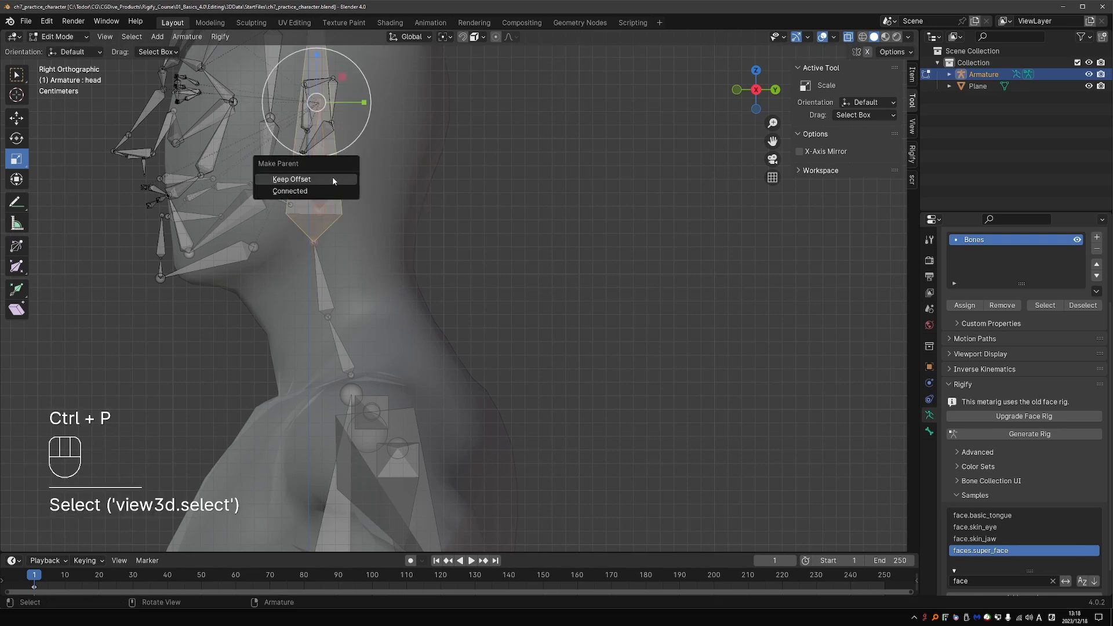
pyautogui.click(334, 181)
pyautogui.moveTo(335, 181); pyautogui.dragTo(253, 219, button='middle')
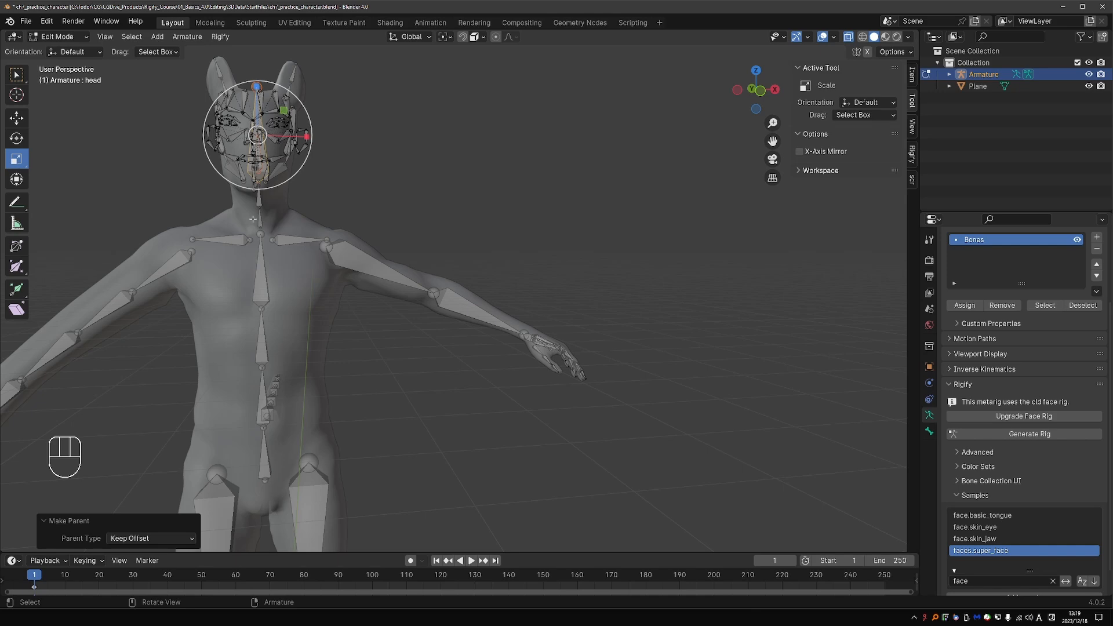
# - Hide the head and neck bones to isolate the face sample's bones
pyautogui.rightClick(265, 218)
pyautogui.moveTo(431, 166); pyautogui.dragTo(348, 165, button='middle')
pyautogui.scroll(3, 258, 159)
pyautogui.moveTo(261, 124); pyautogui.dragTo(254, 124, button='middle')
pyautogui.click(273, 164)
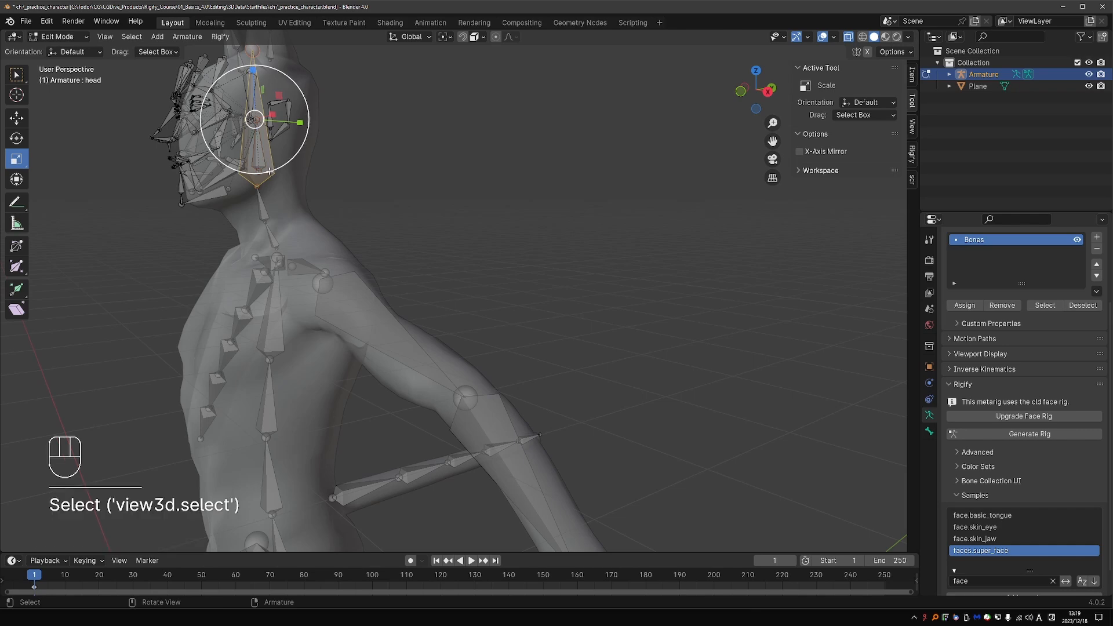
pyautogui.keyDown('shift'); pyautogui.click(272, 230); pyautogui.keyUp('shift')
pyautogui.moveTo(271, 229); pyautogui.dragTo(144, 211, button='middle')
pyautogui.press('h')
# - Delete all of the face sample's bones and reveal the hidden head and neck bones
pyautogui.scroll(-3, 144, 212)
pyautogui.moveTo(218, 244); pyautogui.dragTo(236, 265, button='middle')
pyautogui.moveTo(197, 283); pyautogui.dragTo(296, 189)
pyautogui.moveTo(297, 189); pyautogui.dragTo(272, 135, button='middle')
pyautogui.keyDown('shift'); pyautogui.moveTo(174, 155); pyautogui.dragTo(247, 252); pyautogui.keyUp('shift')
pyautogui.moveTo(246, 252)
pyautogui.mouseDown(button='middle')
pyautogui.moveTo(238, 213)
pyautogui.moveTo(362, 238)
pyautogui.mouseUp(button='middle')
pyautogui.press('x')
pyautogui.click(362, 235)
pyautogui.hotkey('alt', 'h')
# - Parent f_pinky.01.L to palm.04 with Keep Offset
pyautogui.moveTo(346, 235); pyautogui.dragTo(313, 235, button='middle')
pyautogui.scroll(-5, 313, 237)
pyautogui.keyDown('shift'); pyautogui.moveTo(345, 353); pyautogui.dragTo(353, 276, button='middle'); pyautogui.keyUp('shift')
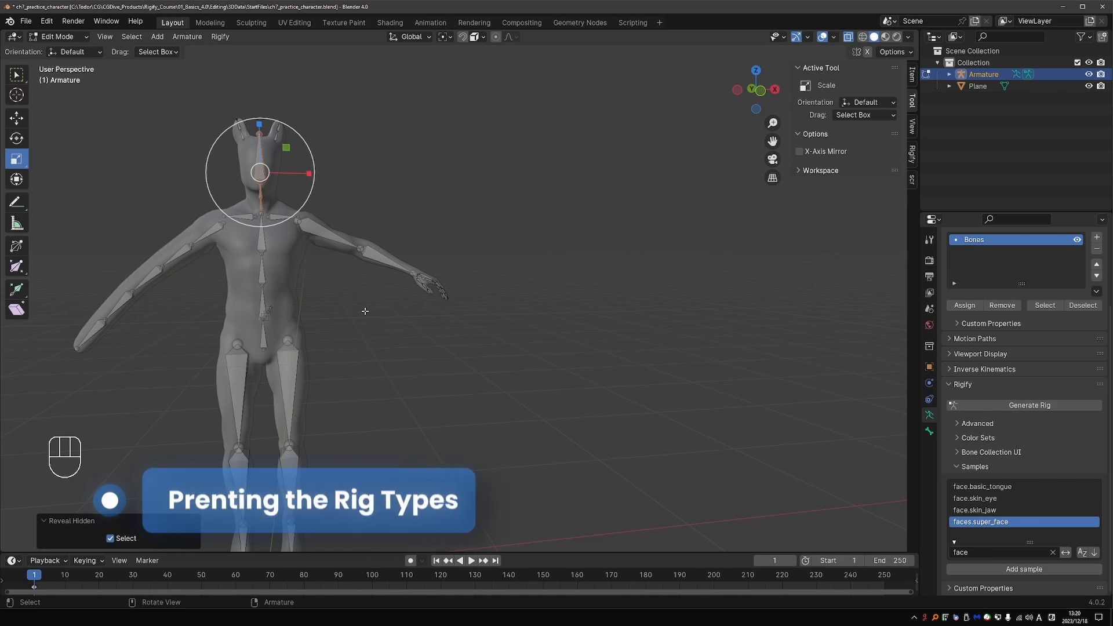
pyautogui.moveTo(427, 270); pyautogui.dragTo(281, 305, button='middle')
pyautogui.scroll(4, 290, 307)
pyautogui.keyDown('shift'); pyautogui.moveTo(325, 372); pyautogui.dragTo(566, 316, button='middle'); pyautogui.keyUp('shift')
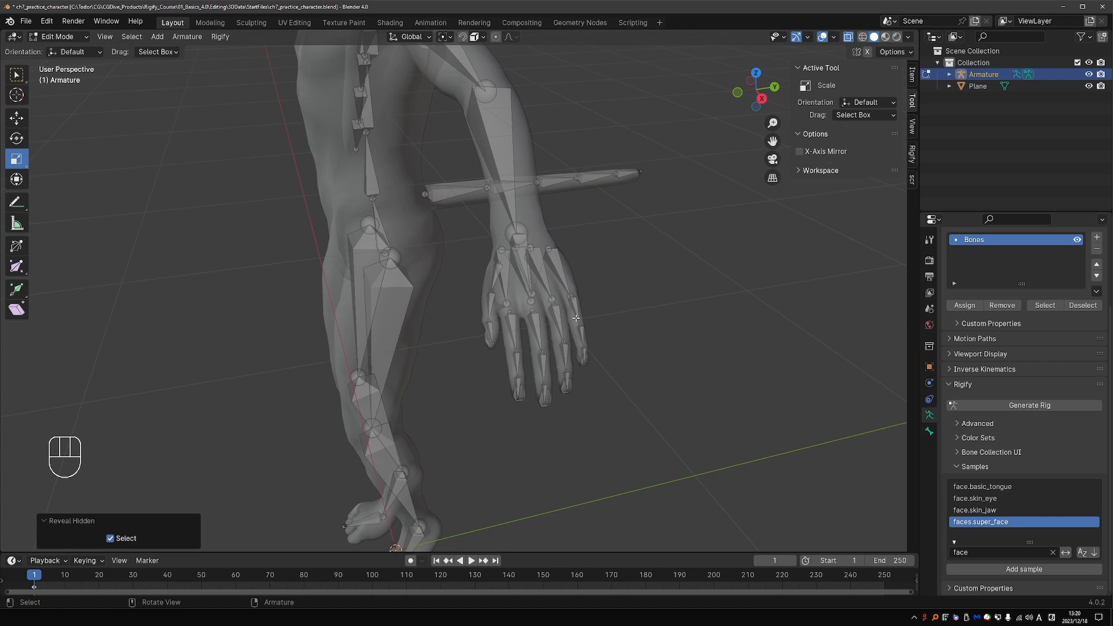
pyautogui.click(581, 313)
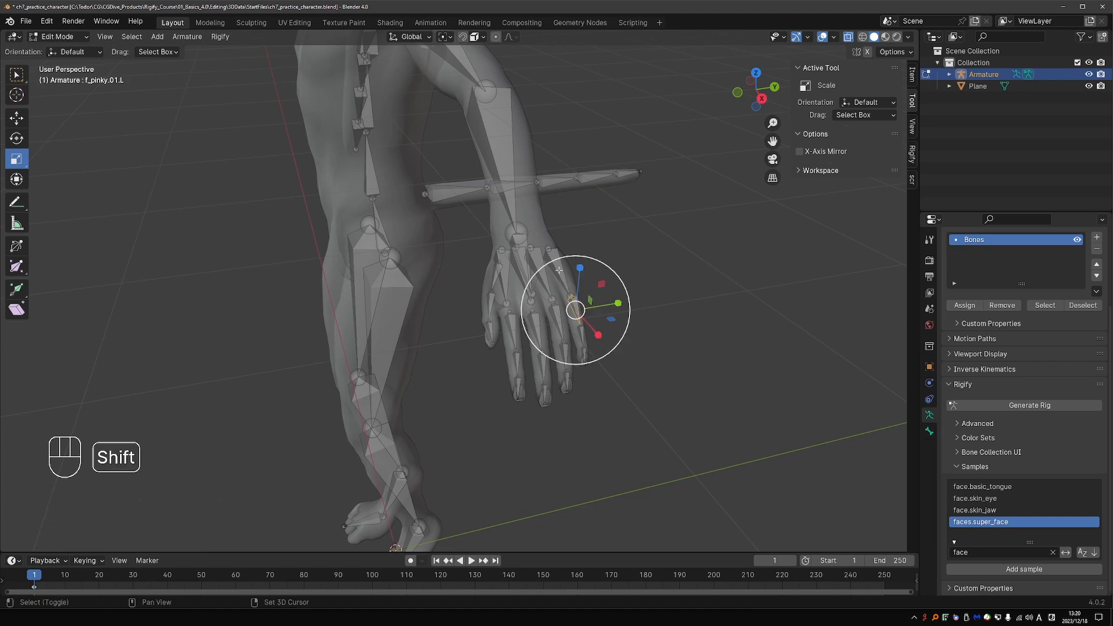
pyautogui.keyDown('shift'); pyautogui.click(559, 271); pyautogui.keyUp('shift')
pyautogui.hotkey('ctrl', 'p')
pyautogui.click(559, 270)
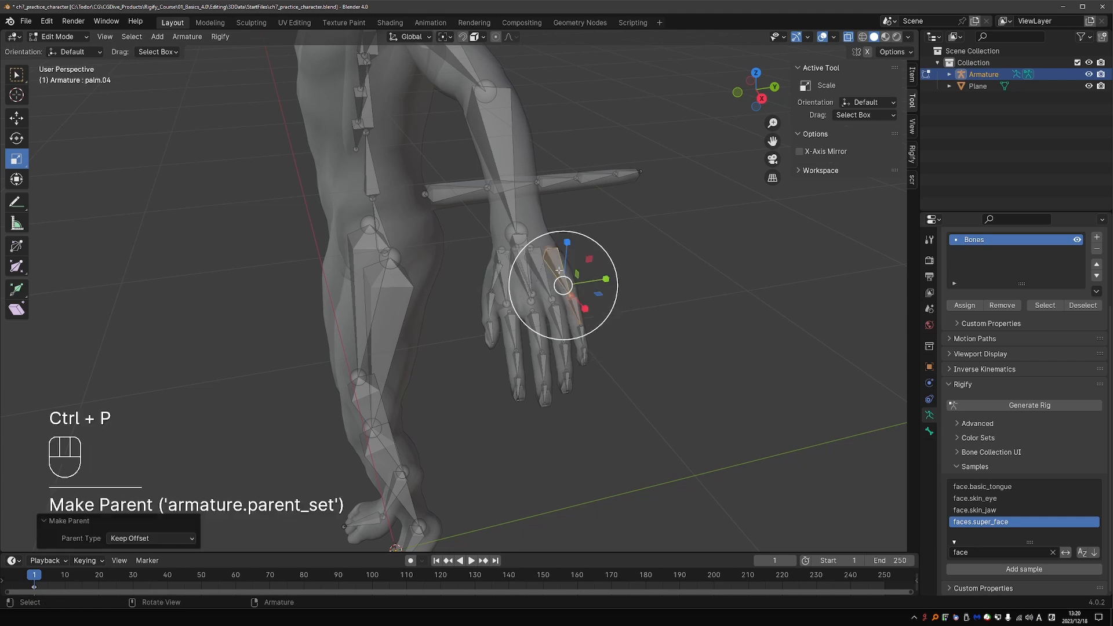
# - Parent the first ring finger bone to its palm bone and the first middle finger bone to palm.02, both with Keep Offset
pyautogui.click(558, 313)
pyautogui.keyDown('shift'); pyautogui.click(550, 279); pyautogui.keyUp('shift')
pyautogui.hotkey('ctrl', 'p')
pyautogui.click(551, 286)
pyautogui.click(538, 338)
pyautogui.keyDown('shift'); pyautogui.click(525, 285); pyautogui.keyUp('shift')
pyautogui.moveTo(526, 289); pyautogui.dragTo(550, 281, button='middle')
pyautogui.hotkey('ctrl', 'p')
pyautogui.click(550, 313)
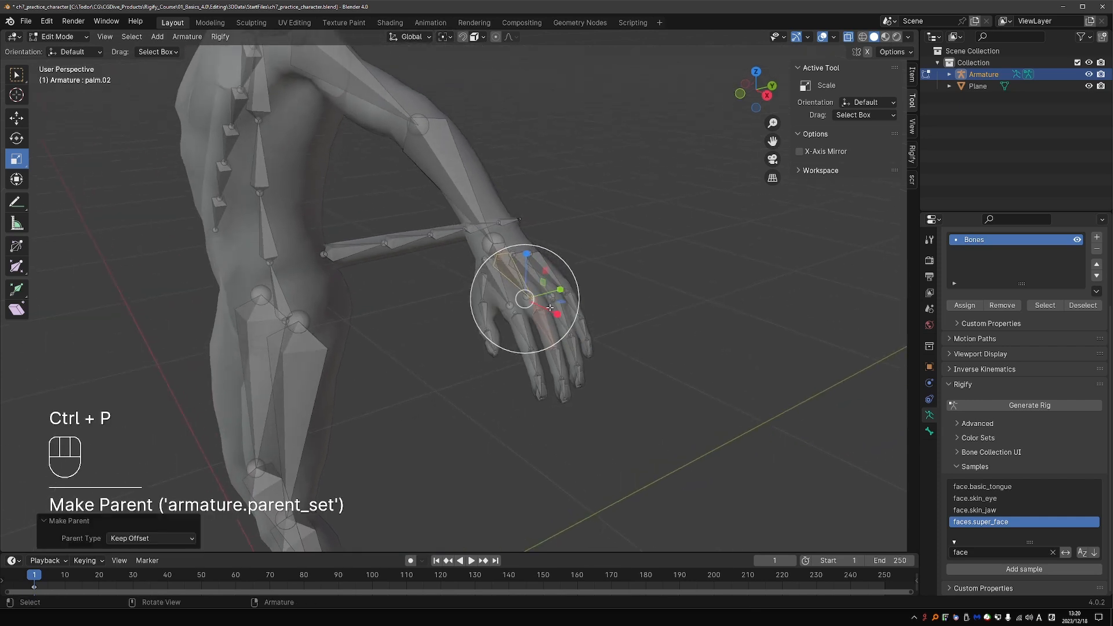
# - Parent the first index finger bone and f_thumb.01.L to palm.01 with Keep Offset
pyautogui.click(522, 328)
pyautogui.keyDown('shift'); pyautogui.click(504, 297); pyautogui.keyUp('shift')
pyautogui.hotkey('ctrl', 'p')
pyautogui.click(504, 294)
pyautogui.click(487, 282)
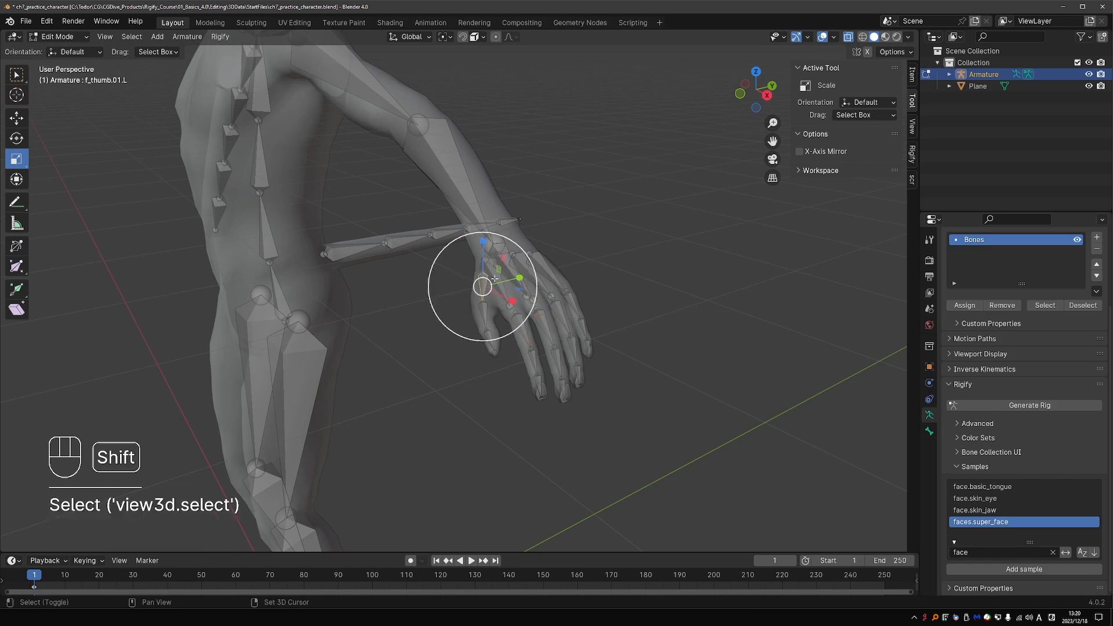
pyautogui.keyDown('shift'); pyautogui.click(504, 292); pyautogui.keyUp('shift')
pyautogui.hotkey('ctrl', 'p')
pyautogui.click(536, 300)
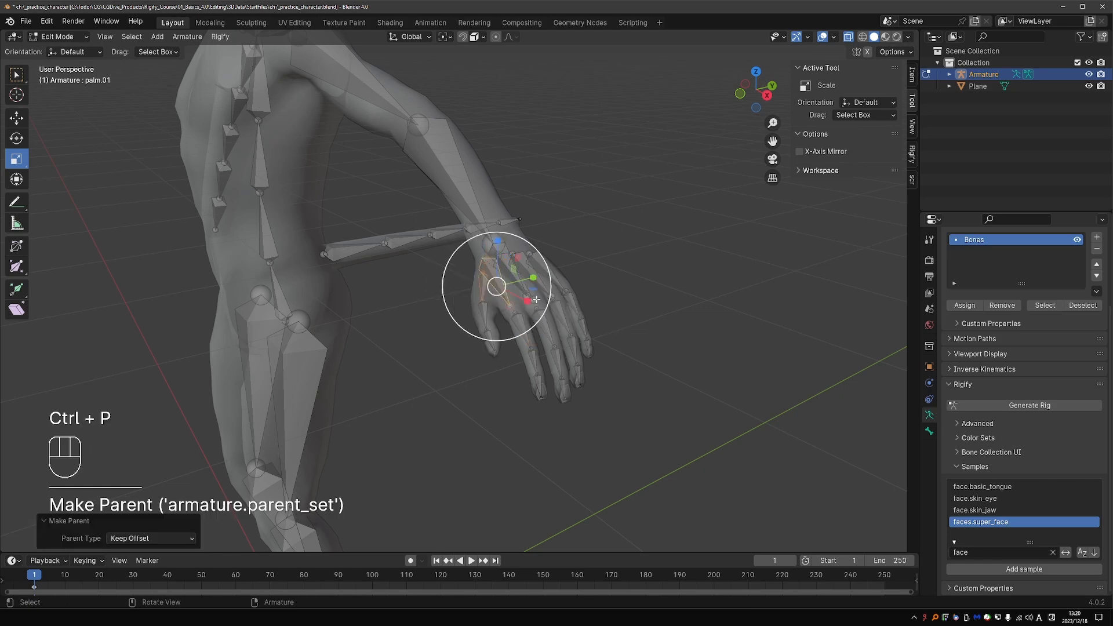
# - Parent the four palm bones to hand.L
pyautogui.moveTo(537, 299); pyautogui.dragTo(478, 294, button='middle')
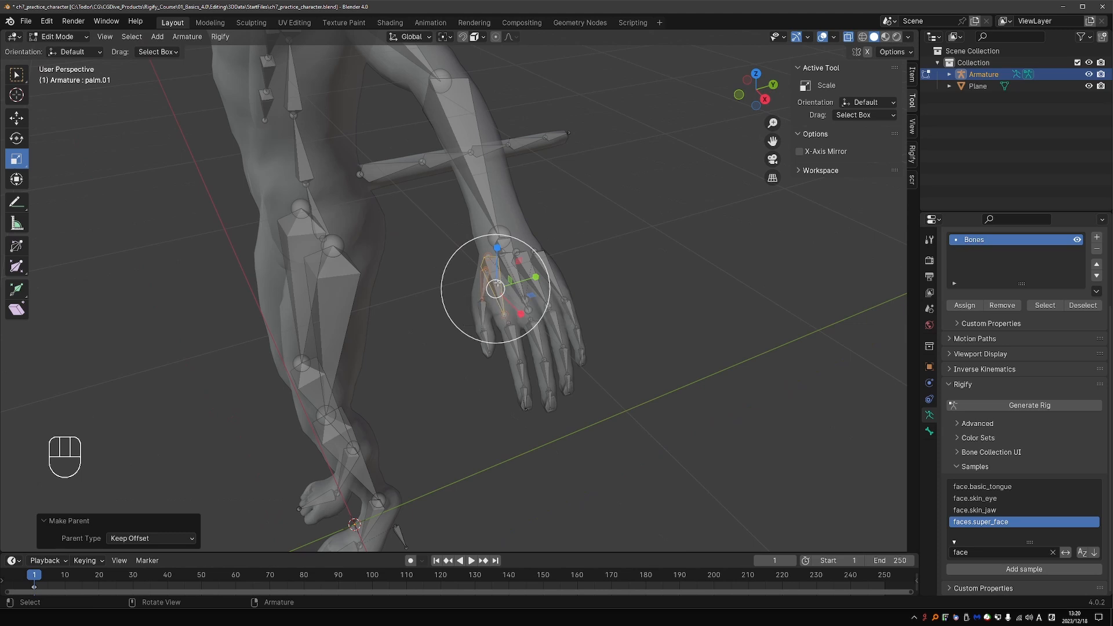
pyautogui.click(494, 273)
pyautogui.keyDown('shift'); pyautogui.click(510, 269); pyautogui.keyUp('shift')
pyautogui.keyDown('shift'); pyautogui.click(526, 267); pyautogui.keyUp('shift')
pyautogui.keyDown('shift'); pyautogui.click(541, 264); pyautogui.keyUp('shift')
pyautogui.keyDown('shift'); pyautogui.click(498, 240); pyautogui.keyUp('shift')
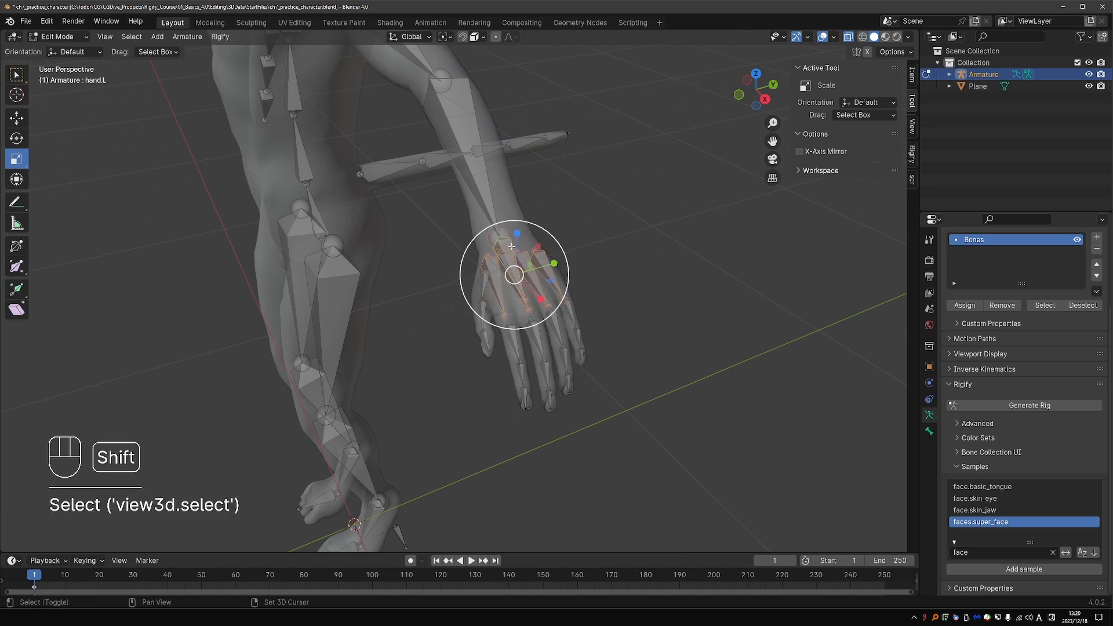
pyautogui.moveTo(501, 249); pyautogui.dragTo(511, 264, button='middle')
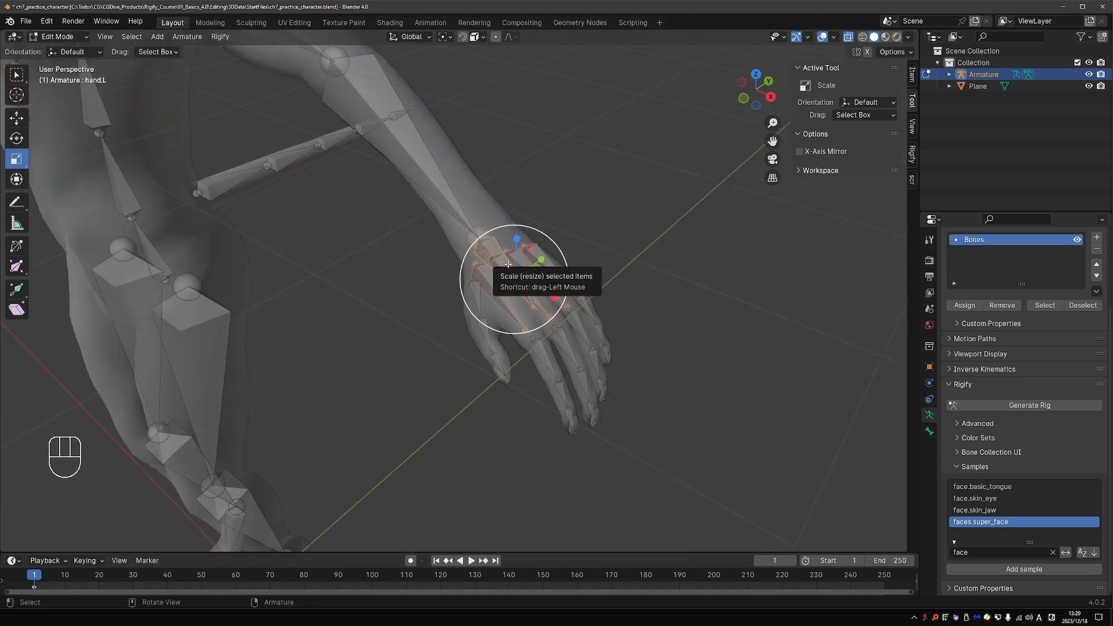
# - Parent the upper arm bone of the human arm to its shoulder bone with Keep Offset
pyautogui.scroll(-4, 498, 238)
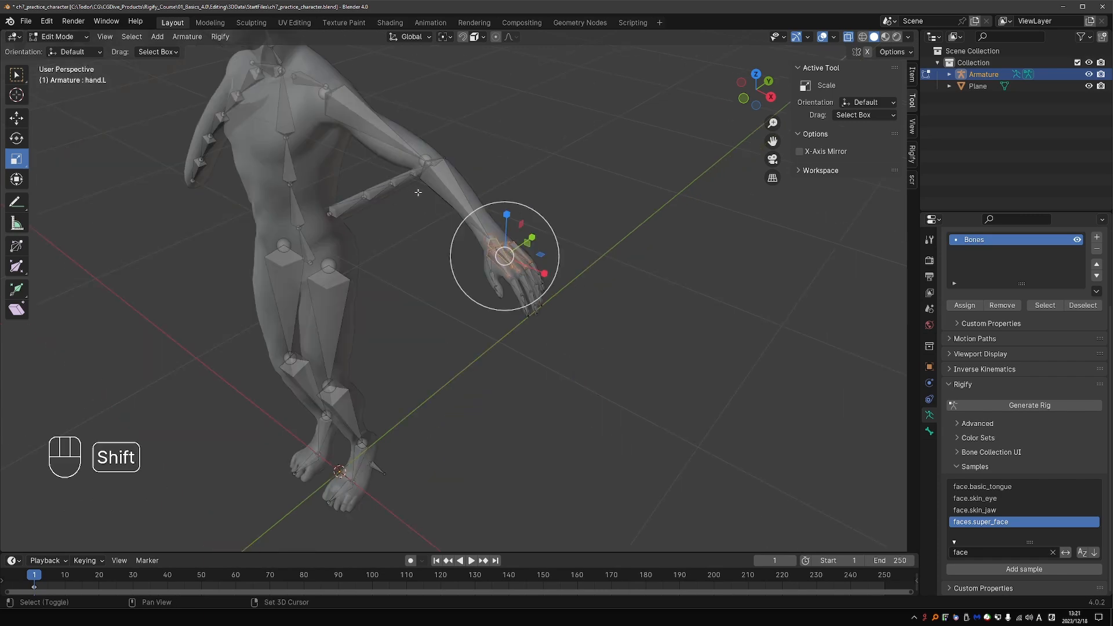
pyautogui.keyDown('shift'); pyautogui.moveTo(412, 186); pyautogui.dragTo(510, 274, button='middle'); pyautogui.keyUp('shift')
pyautogui.click(444, 204)
pyautogui.moveTo(431, 212); pyautogui.dragTo(471, 185, button='middle')
pyautogui.keyDown('shift'); pyautogui.click(357, 176); pyautogui.keyUp('shift')
pyautogui.hotkey('ctrl', 'p')
pyautogui.click(358, 178)
# - Parent both shoulder bones to the chest bone spine.003 with Keep Offset
pyautogui.click(358, 177)
pyautogui.keyDown('shift'); pyautogui.click(261, 178); pyautogui.keyUp('shift')
pyautogui.keyDown('shift'); pyautogui.click(320, 210); pyautogui.keyUp('shift')
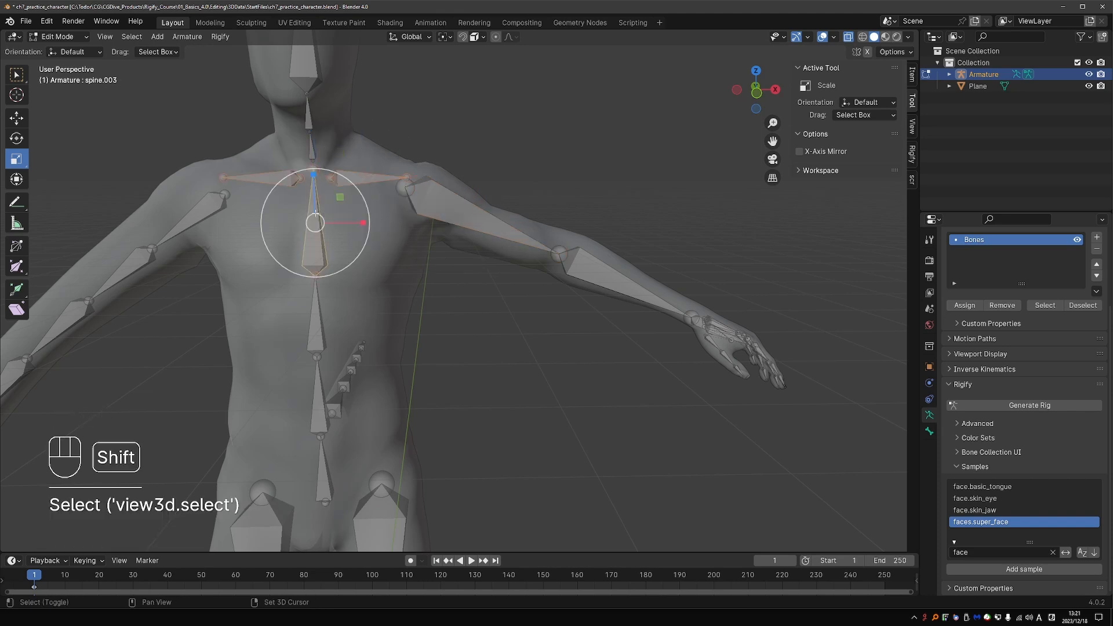
pyautogui.hotkey('ctrl', 'p')
pyautogui.click(320, 209)
pyautogui.hotkey('ctrl', 'z')
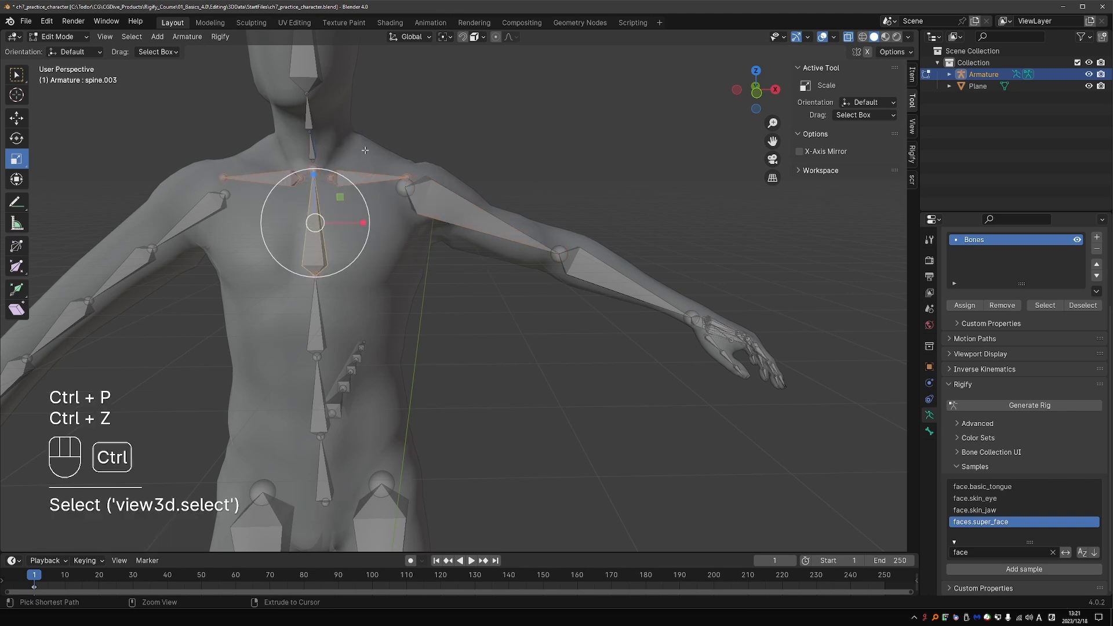
# - Parent the neck bone to spine.003 with Keep Offset
pyautogui.click(314, 146)
pyautogui.keyDown('shift'); pyautogui.click(316, 209); pyautogui.keyUp('shift')
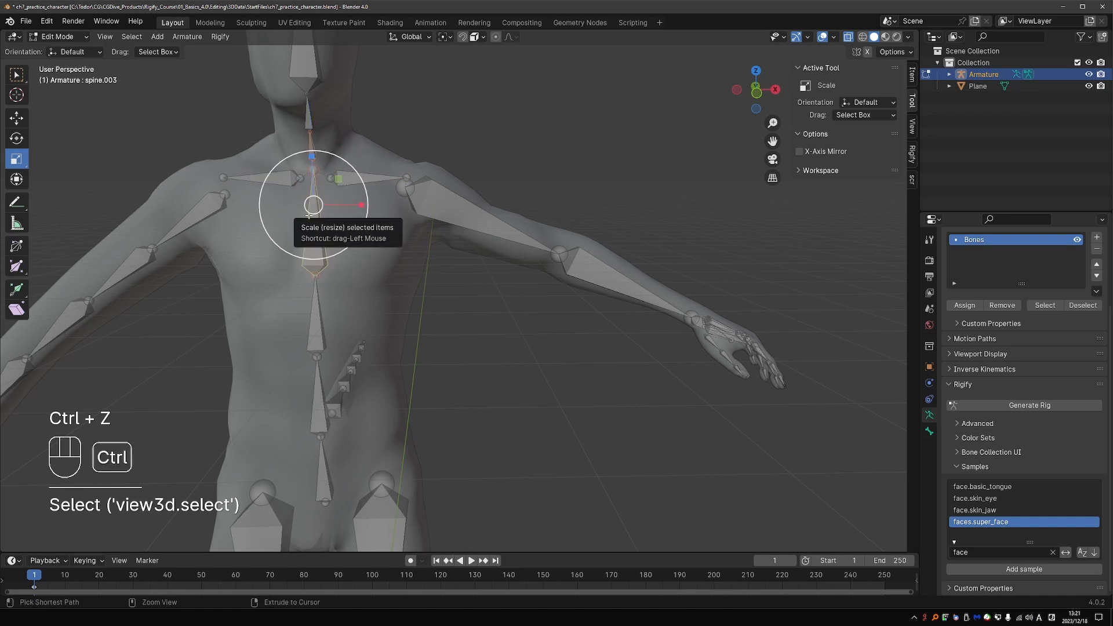
pyautogui.hotkey('ctrl', 'p')
pyautogui.click(309, 214)
# - Parent the first tentacle bone, tentacle01, to shoulder.R with Keep Offset
pyautogui.click(198, 214)
pyautogui.moveTo(198, 213); pyautogui.dragTo(220, 206, button='middle')
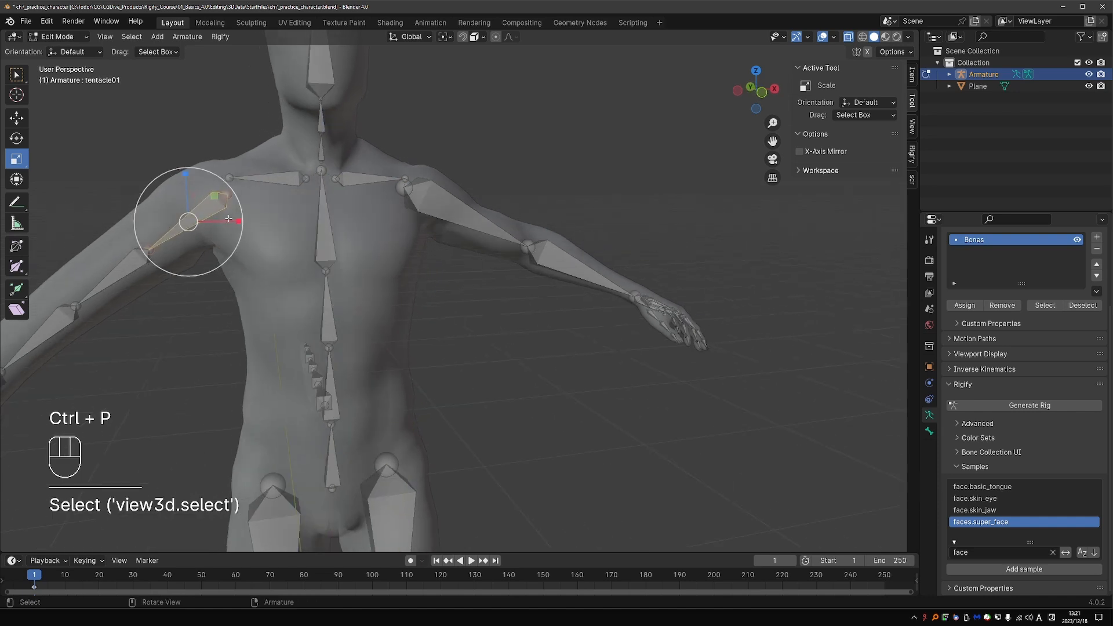
pyautogui.scroll(-5, 220, 206)
pyautogui.scroll(2, 220, 203)
pyautogui.scroll(3, 257, 202)
pyautogui.keyDown('shift'); pyautogui.click(246, 206); pyautogui.keyUp('shift')
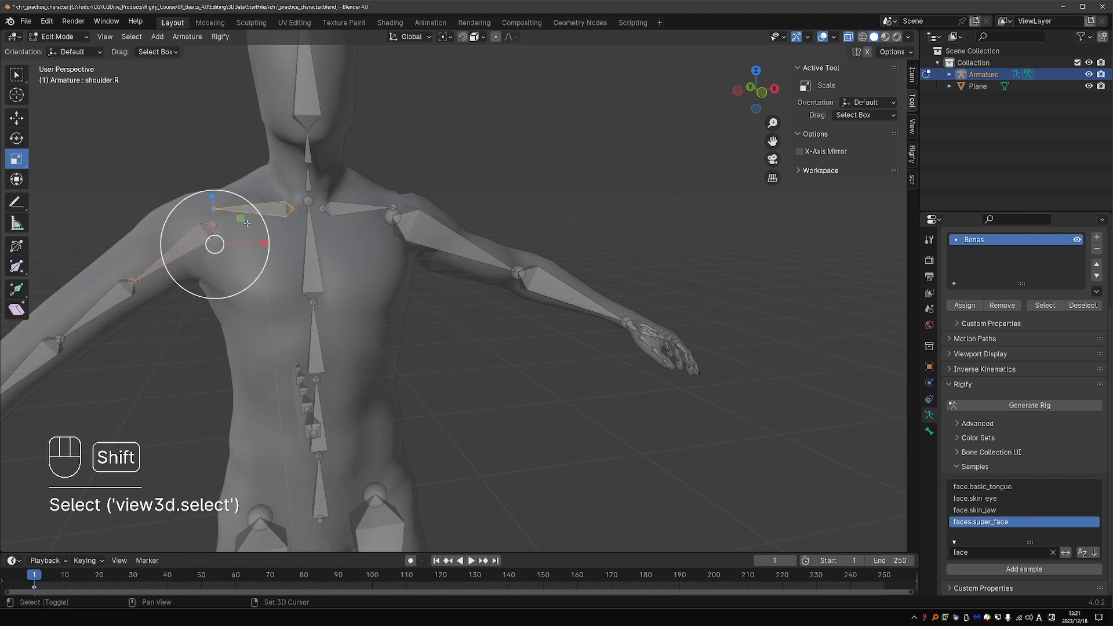
pyautogui.hotkey('ctrl', 'p')
pyautogui.click(245, 205)
# - Parent both thigh bones and the first tail bone to the lowest spine bone with Keep Offset
pyautogui.scroll(-2, 244, 206)
pyautogui.keyDown('shift'); pyautogui.moveTo(245, 206); pyautogui.dragTo(215, 133, button='middle'); pyautogui.keyUp('shift')
pyautogui.moveTo(313, 243); pyautogui.dragTo(255, 243, button='middle')
pyautogui.click(301, 358)
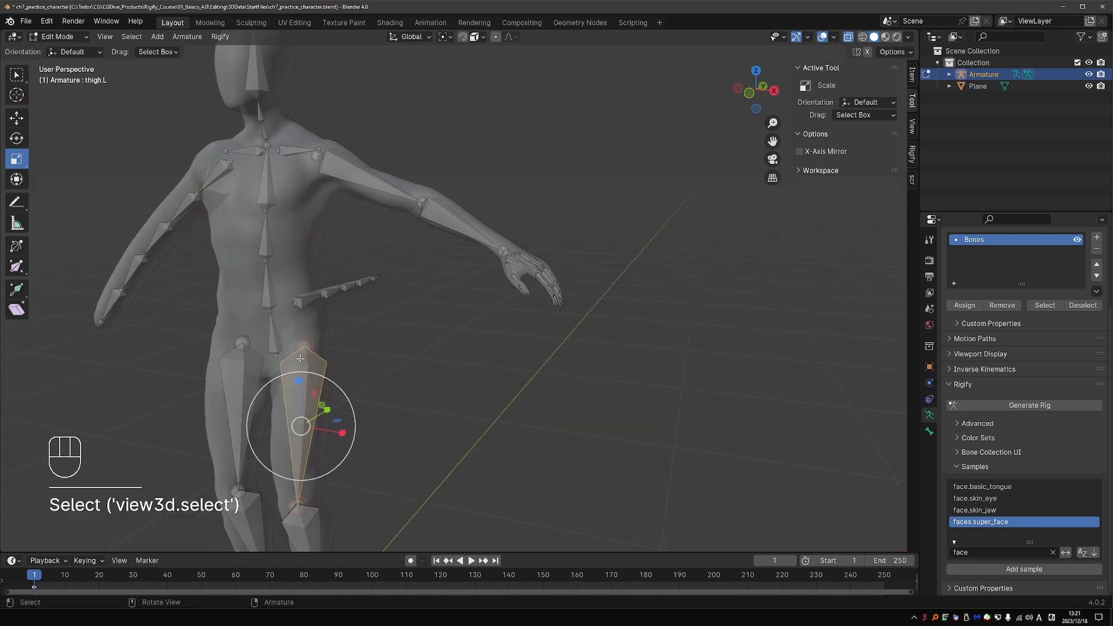
pyautogui.keyDown('shift'); pyautogui.click(242, 364); pyautogui.keyUp('shift')
pyautogui.keyDown('shift'); pyautogui.click(307, 301); pyautogui.keyUp('shift')
pyautogui.keyDown('shift'); pyautogui.click(275, 331); pyautogui.keyUp('shift')
pyautogui.hotkey('ctrl', 'p')
pyautogui.click(295, 320)
# - Switch the armature to Pose Mode and test the hierarchy by temporarily moving and rotating the spine bone
pyautogui.press('Tab')
pyautogui.press('Tab')
pyautogui.press('Tab')
pyautogui.click(307, 351)
pyautogui.click(280, 350)
pyautogui.moveTo(282, 349); pyautogui.dragTo(343, 355, button='middle')
pyautogui.scroll(-4, 342, 355)
pyautogui.press('g')
pyautogui.press('r')
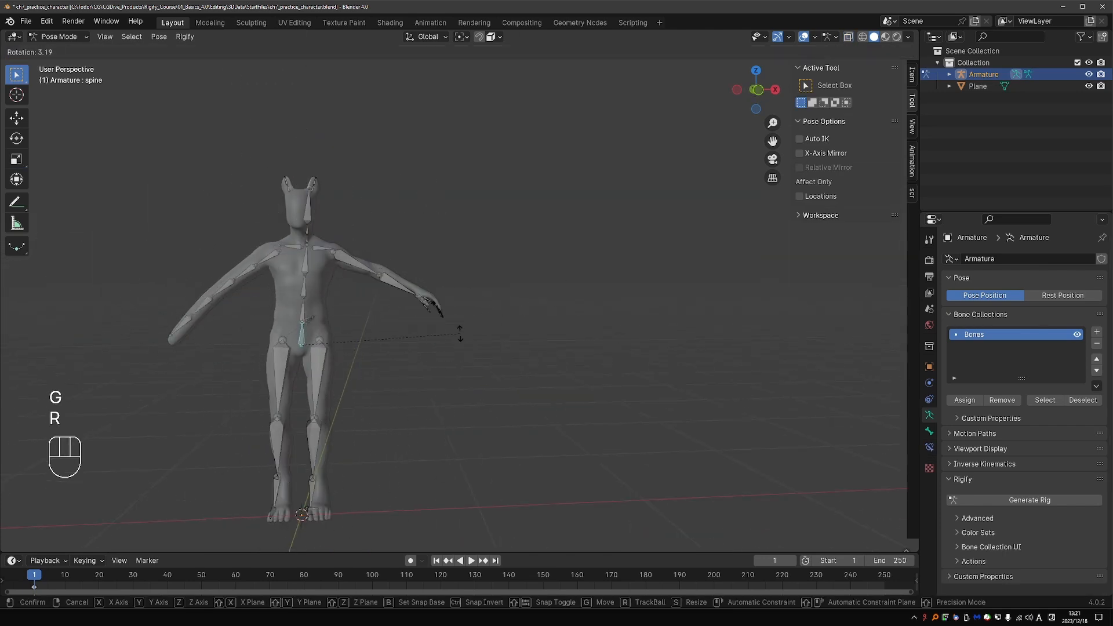
pyautogui.rightClick(442, 355)
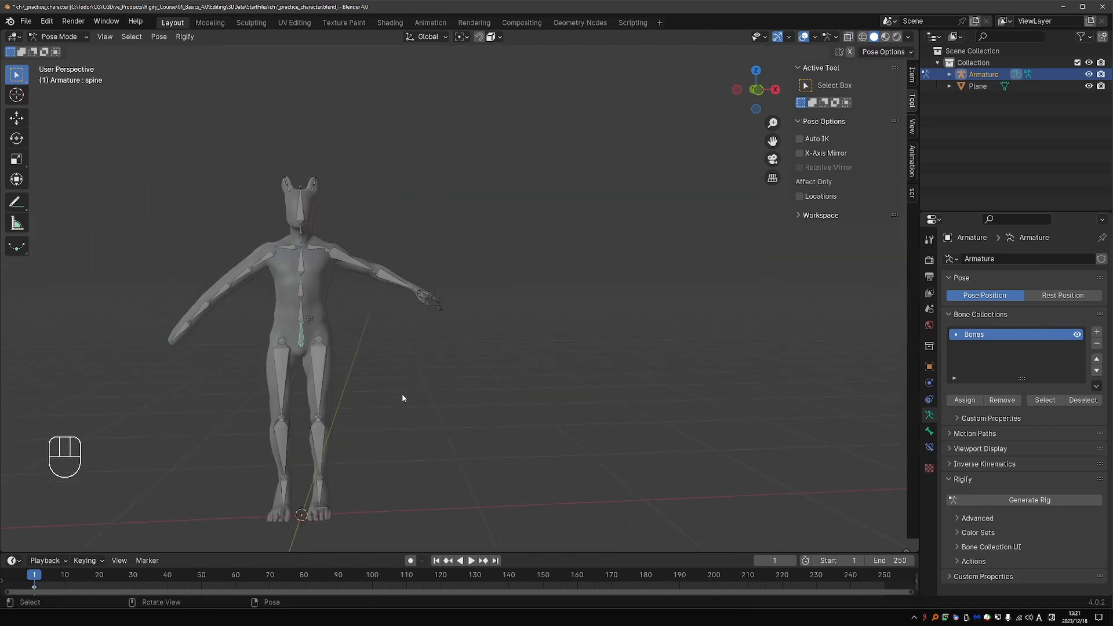
# - Test-rotate the shoulder and neck bones to check which bones follow them, cancelling each transform
pyautogui.click(301, 237)
pyautogui.press('r')
pyautogui.press('r')
pyautogui.press('r')
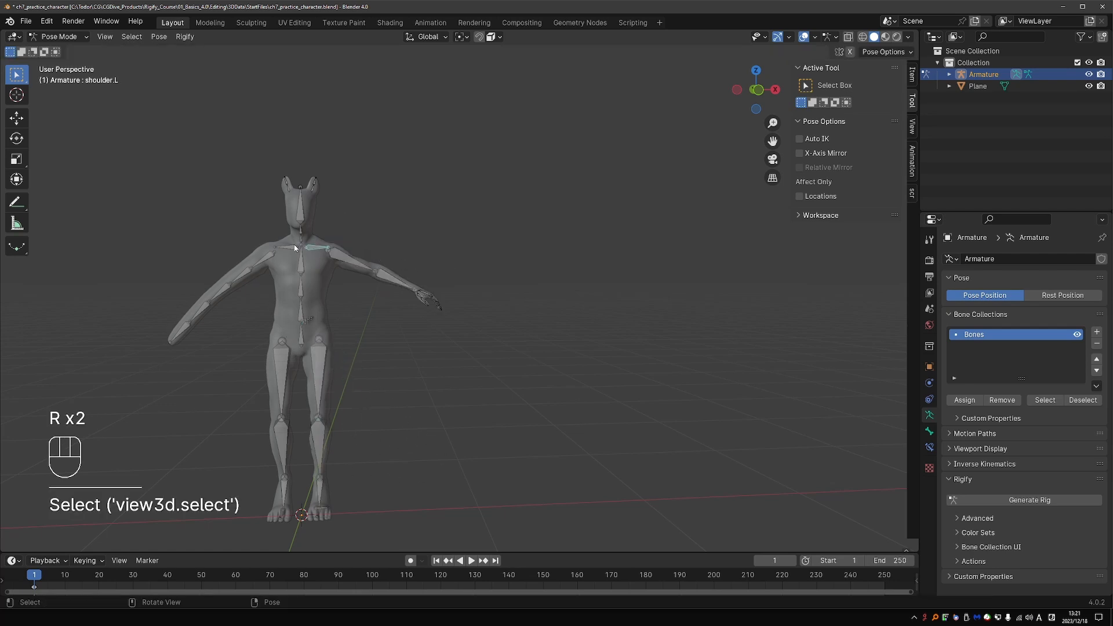
pyautogui.press('g')
pyautogui.press('r')
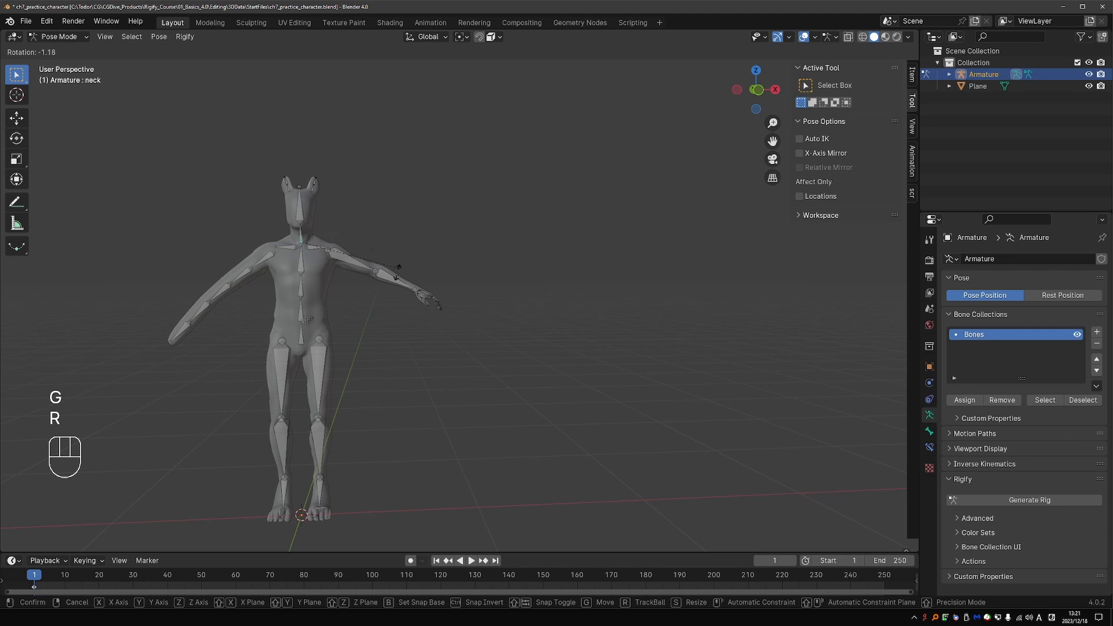
pyautogui.rightClick(398, 256)
pyautogui.scroll(5, 312, 211)
pyautogui.press('r')
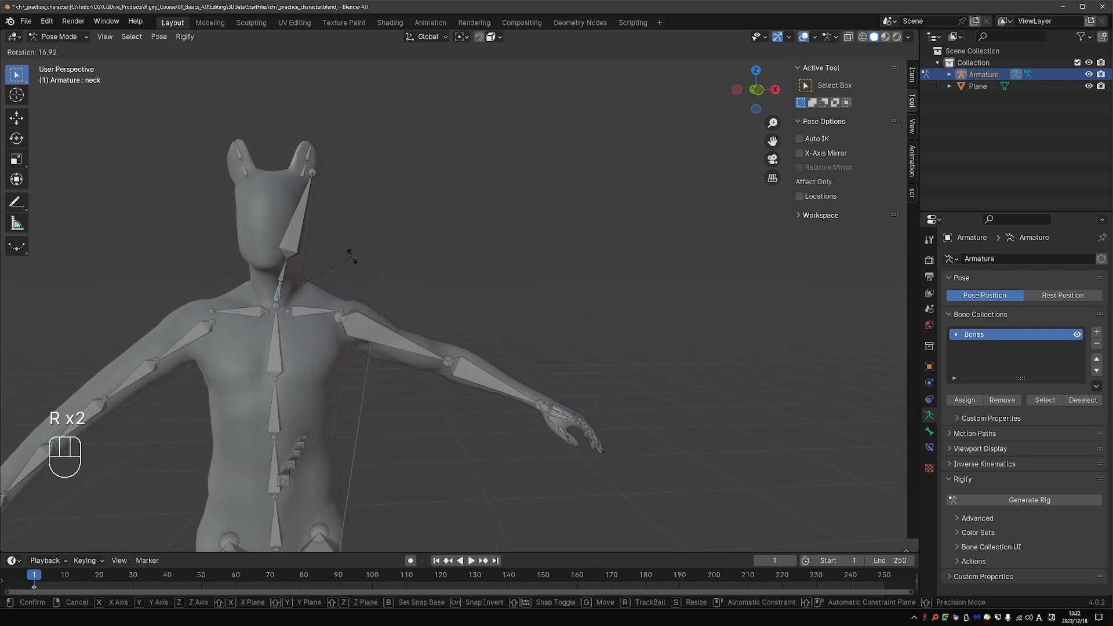
pyautogui.rightClick(329, 230)
# - Return to Edit Mode and parent both ear bones to the head bone with Keep Offset
pyautogui.press('Tab')
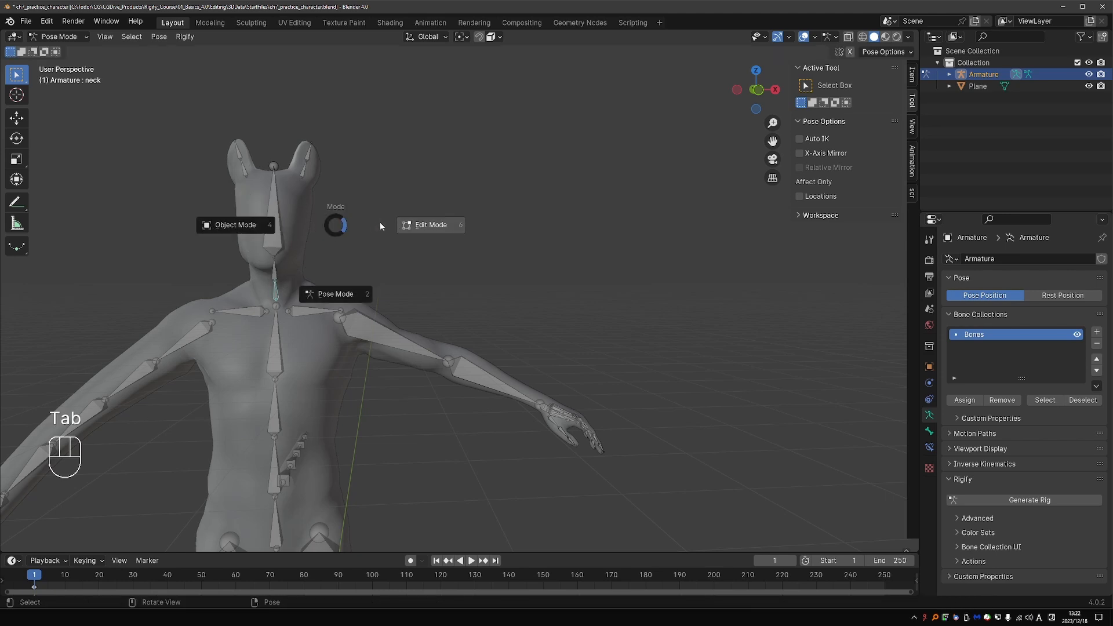
pyautogui.click(419, 226)
pyautogui.click(307, 165)
pyautogui.keyDown('shift'); pyautogui.click(242, 169); pyautogui.keyUp('shift')
pyautogui.keyDown('shift'); pyautogui.click(274, 190); pyautogui.keyUp('shift')
pyautogui.hotkey('ctrl', 'p')
pyautogui.click(280, 195)
# - Switch the metarig to Pose Mode and try to generate the Rigify rig
pyautogui.scroll(-3, 374, 347)
pyautogui.keyDown('shift'); pyautogui.moveTo(376, 348); pyautogui.dragTo(371, 230, button='middle'); pyautogui.keyUp('shift')
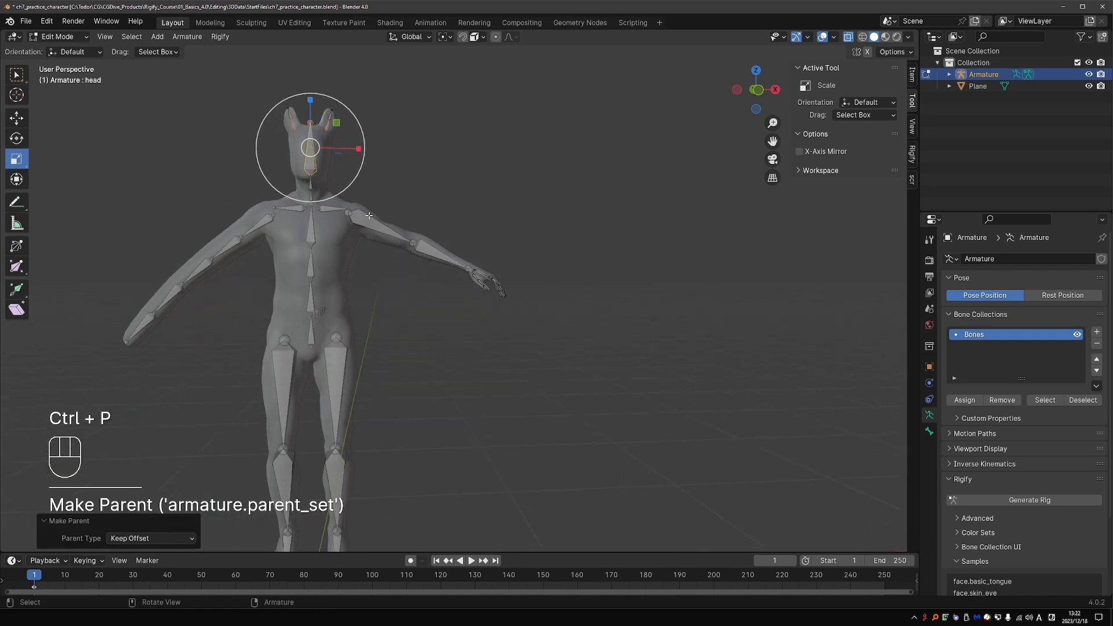
pyautogui.scroll(-1, 370, 230)
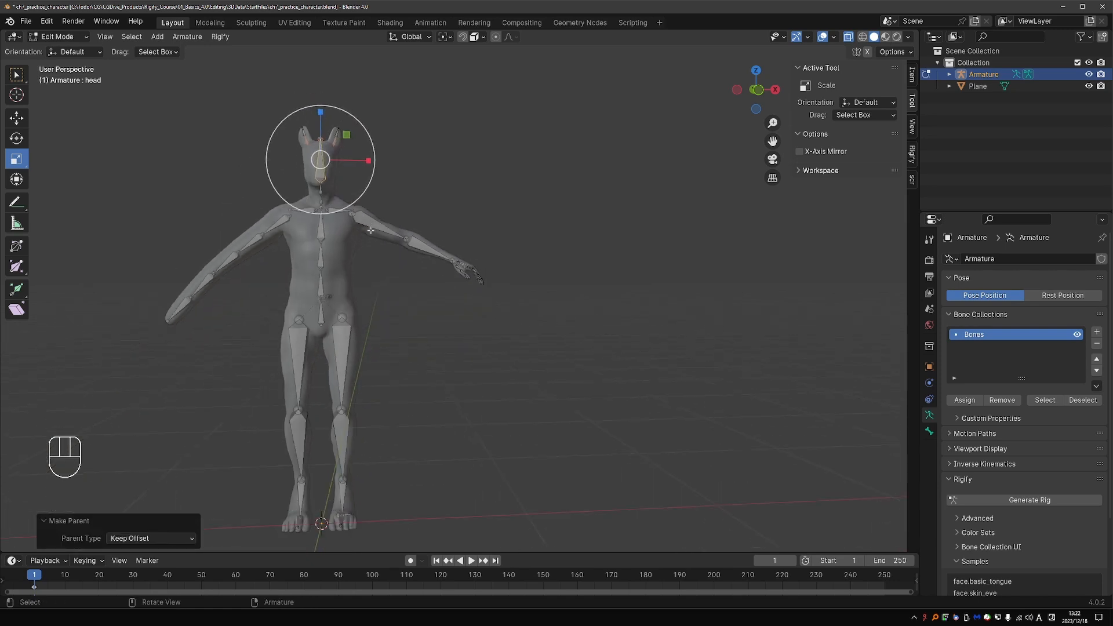
pyautogui.press('Tab')
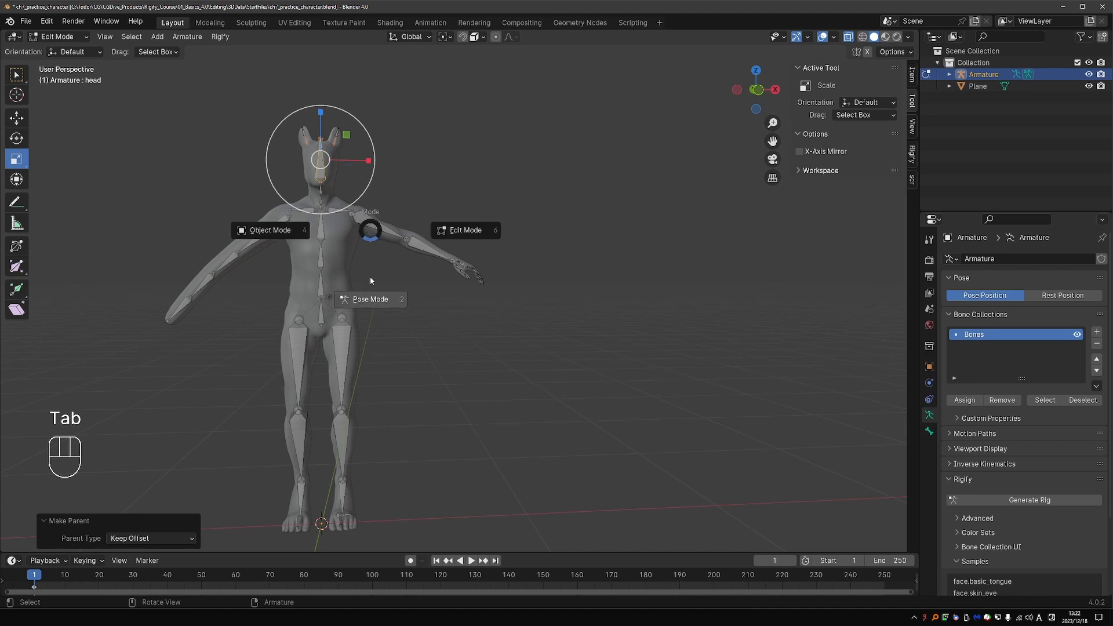
pyautogui.click(378, 300)
pyautogui.click(1002, 499)
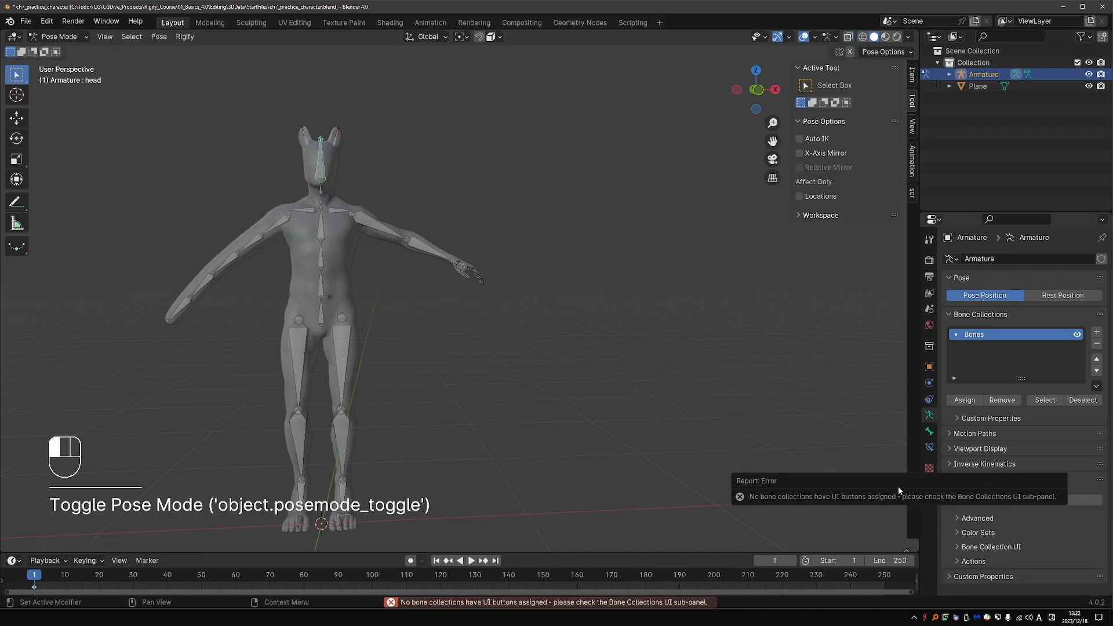
pyautogui.moveTo(896, 494); pyautogui.dragTo(610, 438)
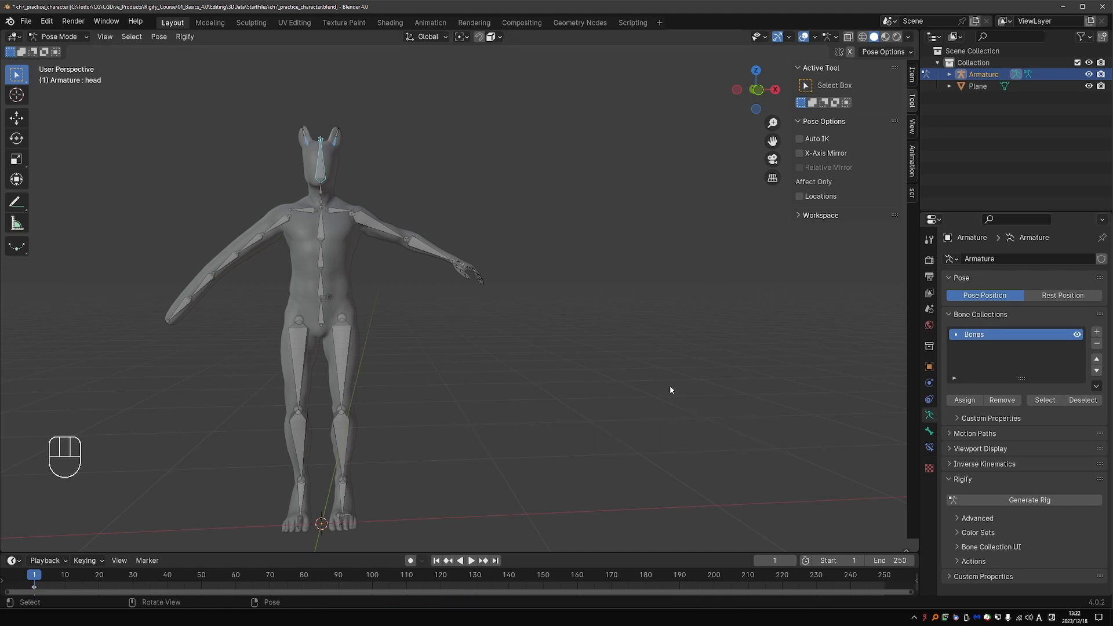
# - Set the Bones collection's UI Row to 1 in the Bone Collection UI settings and generate the rig
pyautogui.click(991, 547)
pyautogui.scroll(-5, 998, 522)
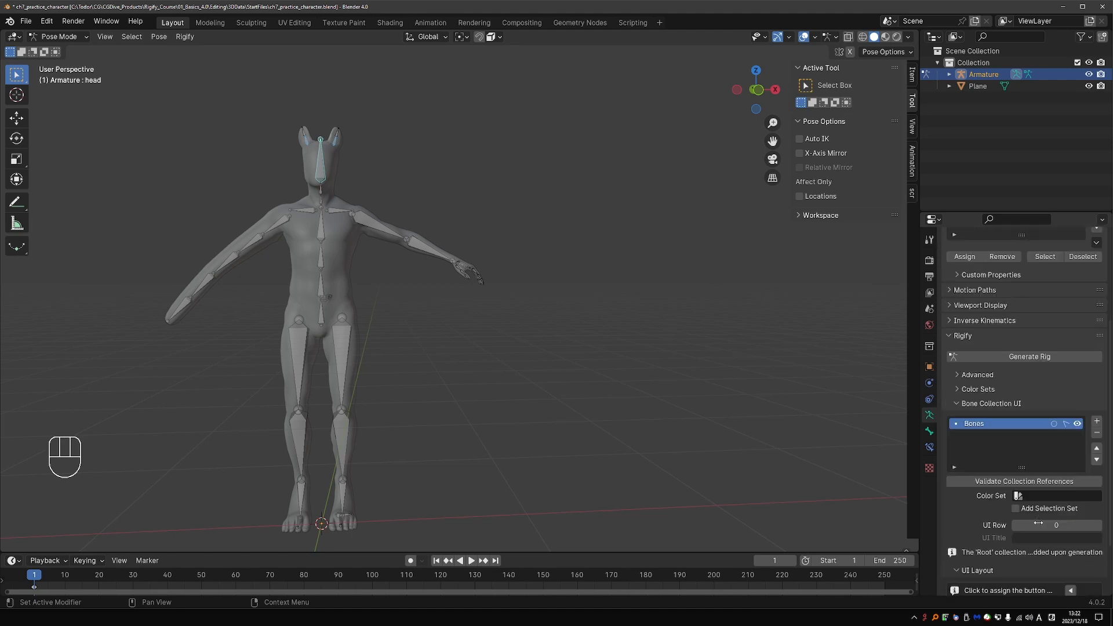
pyautogui.moveTo(1066, 477); pyautogui.dragTo(1087, 478)
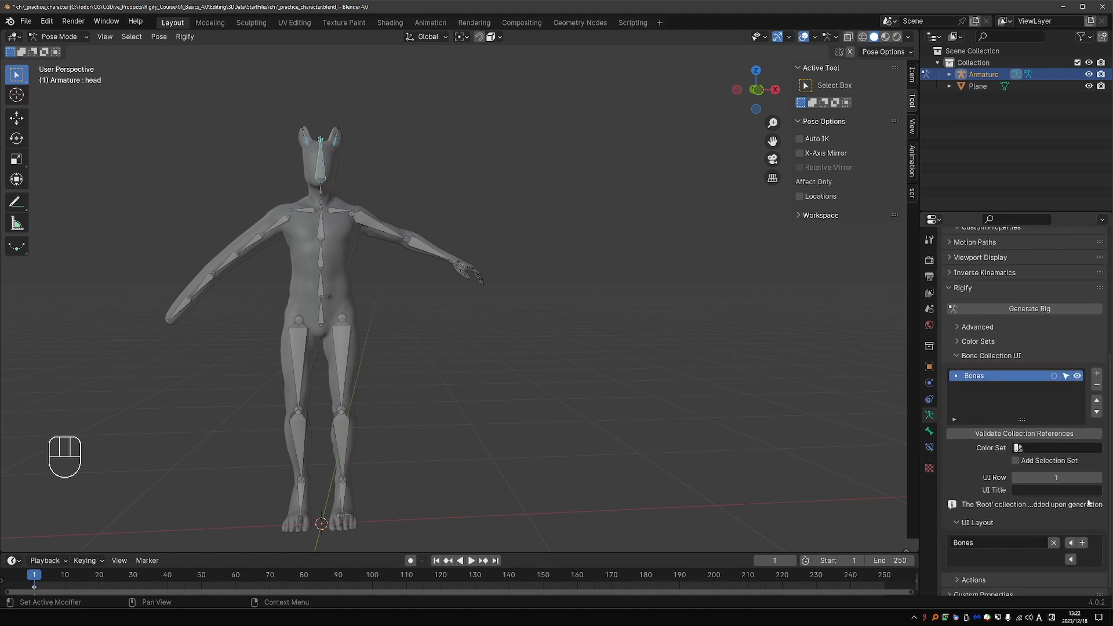
pyautogui.click(1006, 357)
pyautogui.click(1021, 501)
pyautogui.keyDown('shift'); pyautogui.moveTo(482, 457); pyautogui.dragTo(506, 415, button='middle'); pyautogui.keyUp('shift')
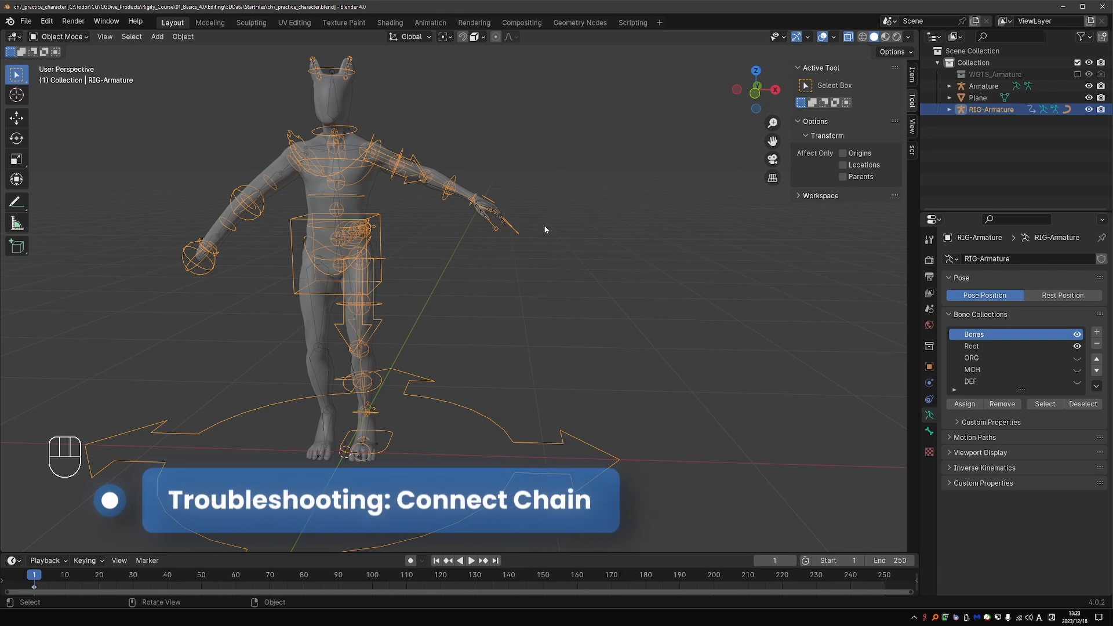
# - Select the metarig Armature and isolate it in local view
pyautogui.scroll(9, 293, 101)
pyautogui.moveTo(386, 196); pyautogui.dragTo(382, 198, button='middle')
pyautogui.click(419, 229)
pyautogui.click(421, 226)
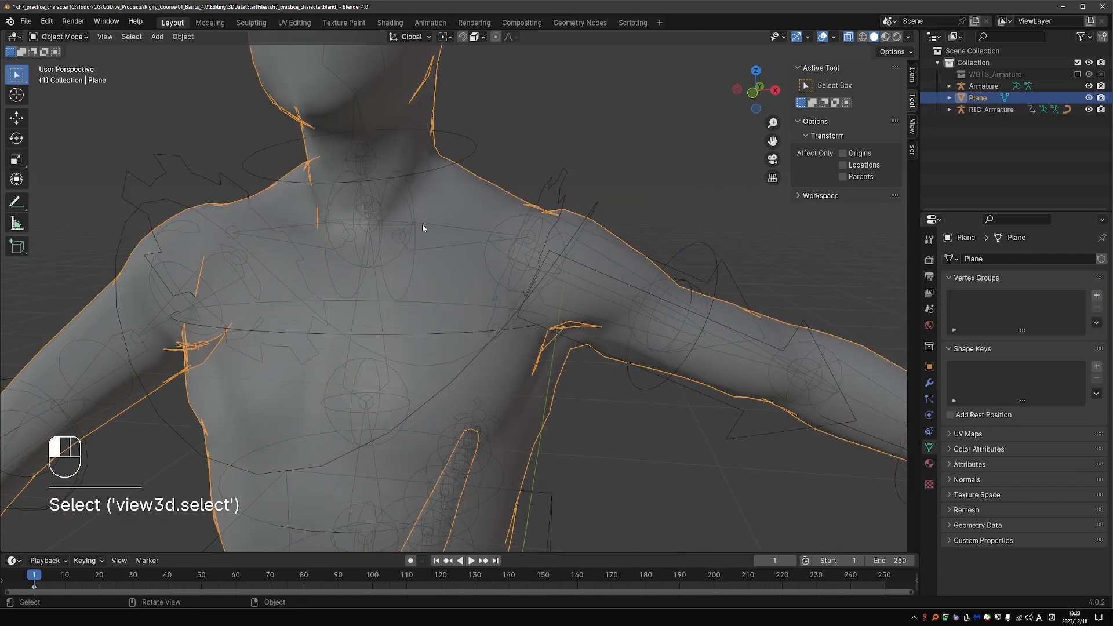
pyautogui.press('KP_Divide')
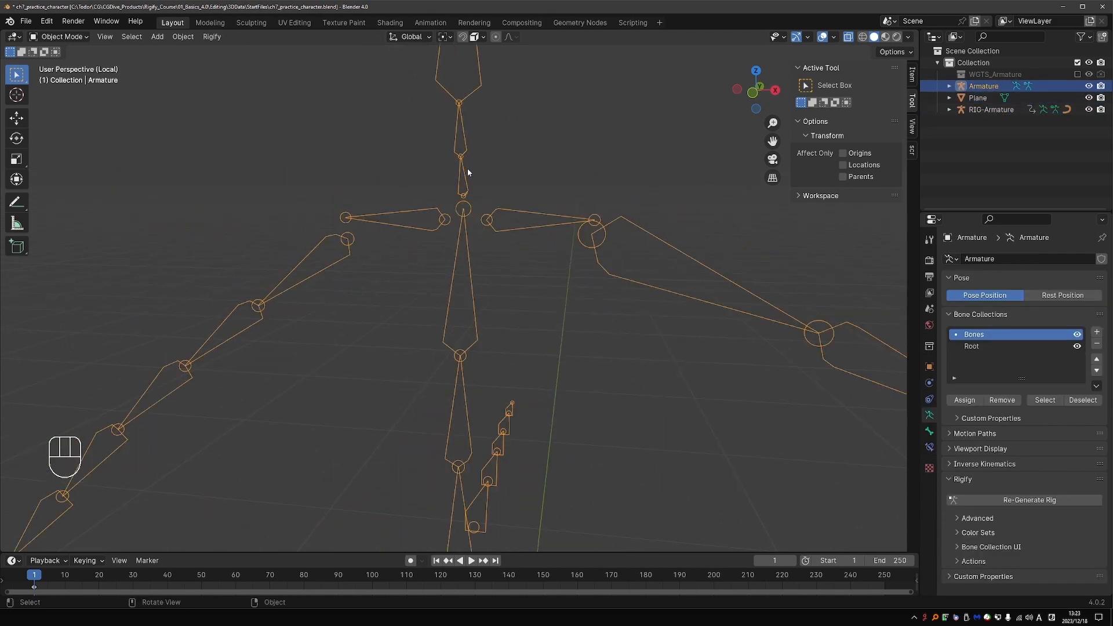
# - Switch the metarig to Pose Mode and open the neck bone's Rigify Type settings
pyautogui.scroll(-6, 464, 208)
pyautogui.keyDown('shift'); pyautogui.moveTo(531, 375); pyautogui.dragTo(472, 220, button='middle'); pyautogui.keyUp('shift')
pyautogui.click(451, 271)
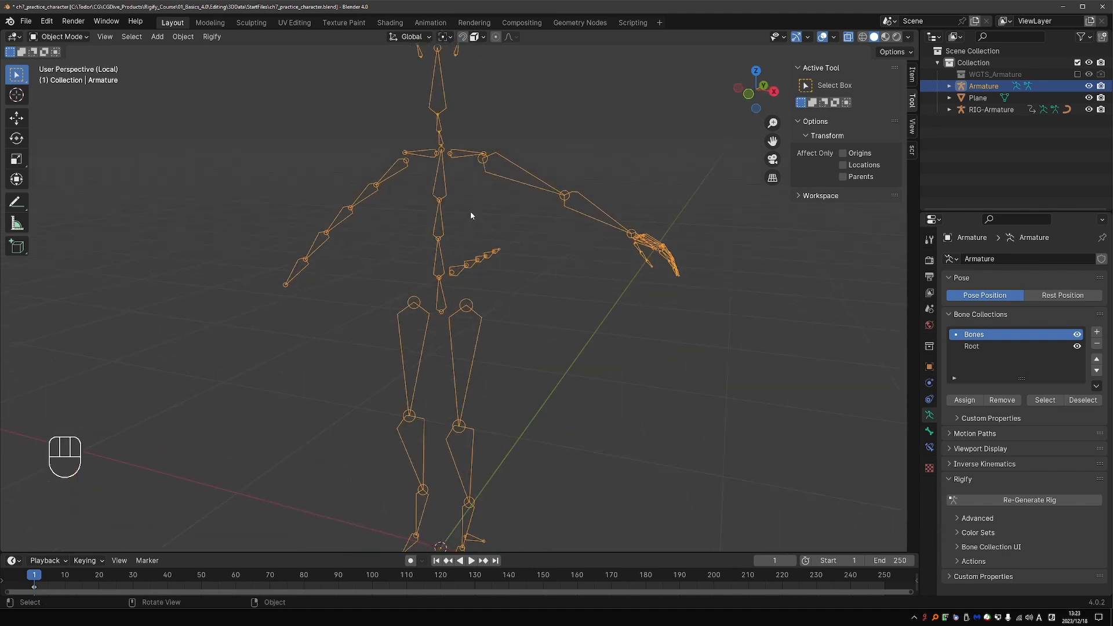
pyautogui.press('Tab')
pyautogui.click(433, 250)
pyautogui.click(438, 138)
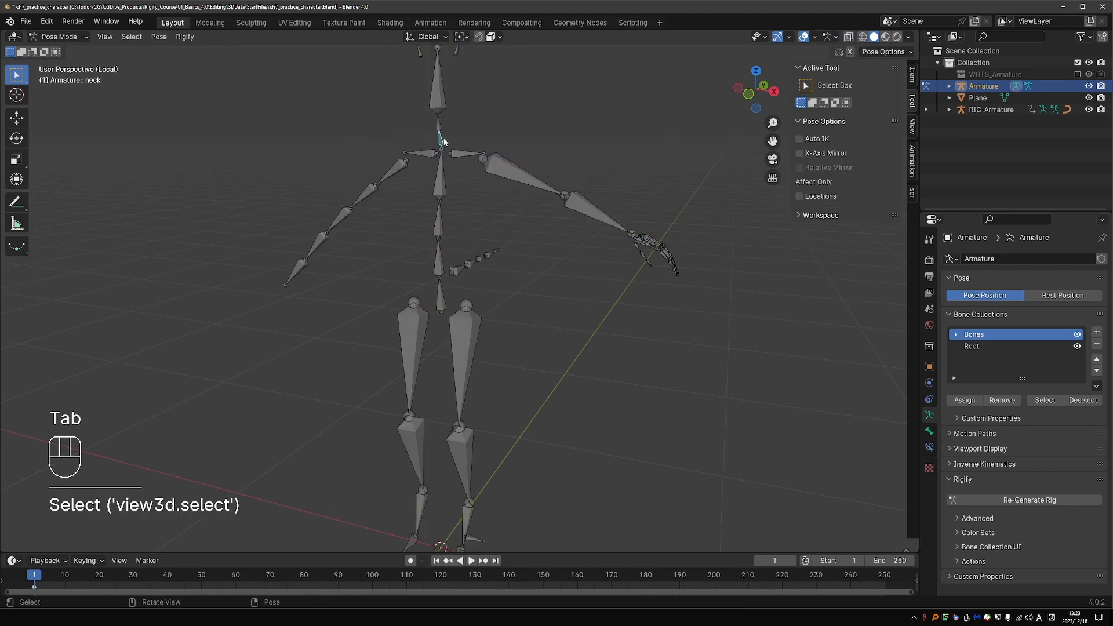
pyautogui.click(930, 431)
pyautogui.scroll(-2, 1034, 456)
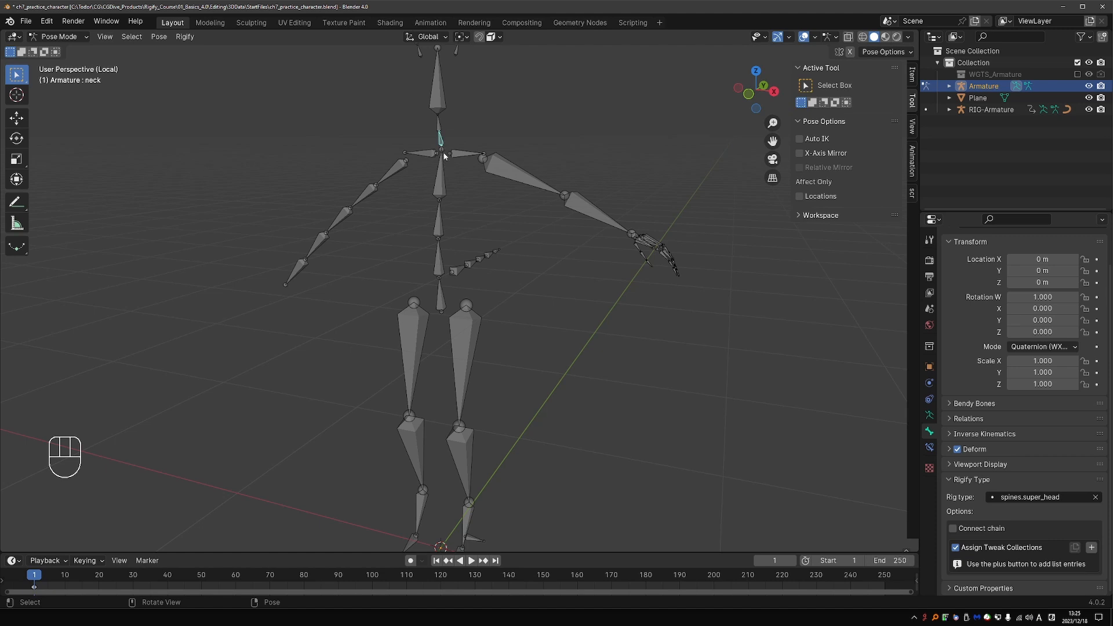
# - Compare the Connect chain option in the Rigify settings of the first tail bone and the neck bone
pyautogui.moveTo(480, 280); pyautogui.dragTo(471, 273, button='middle')
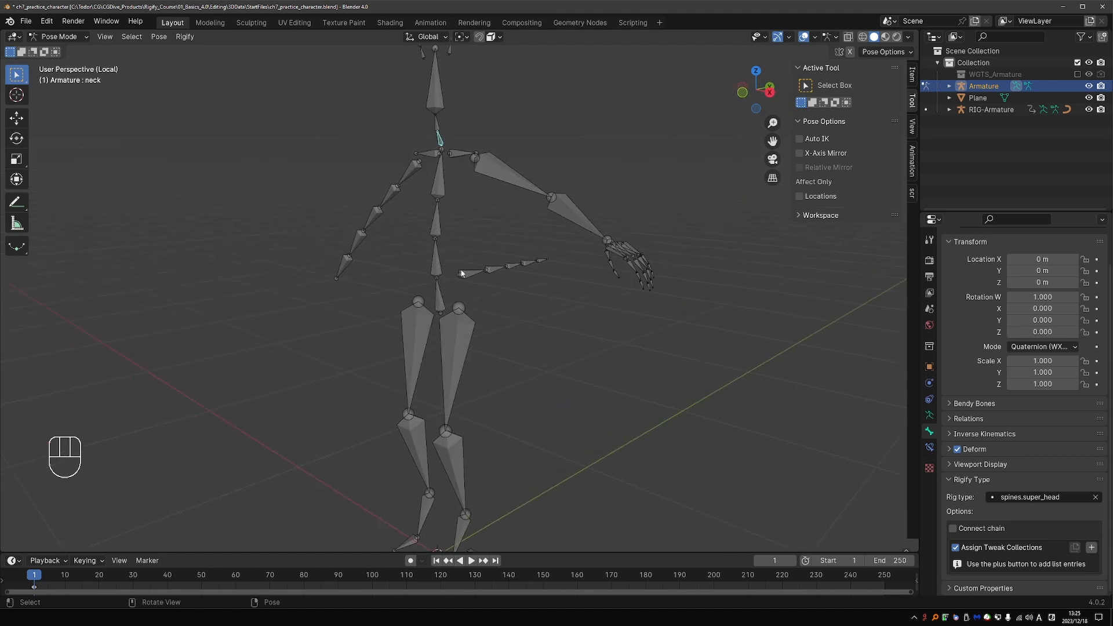
pyautogui.click(471, 272)
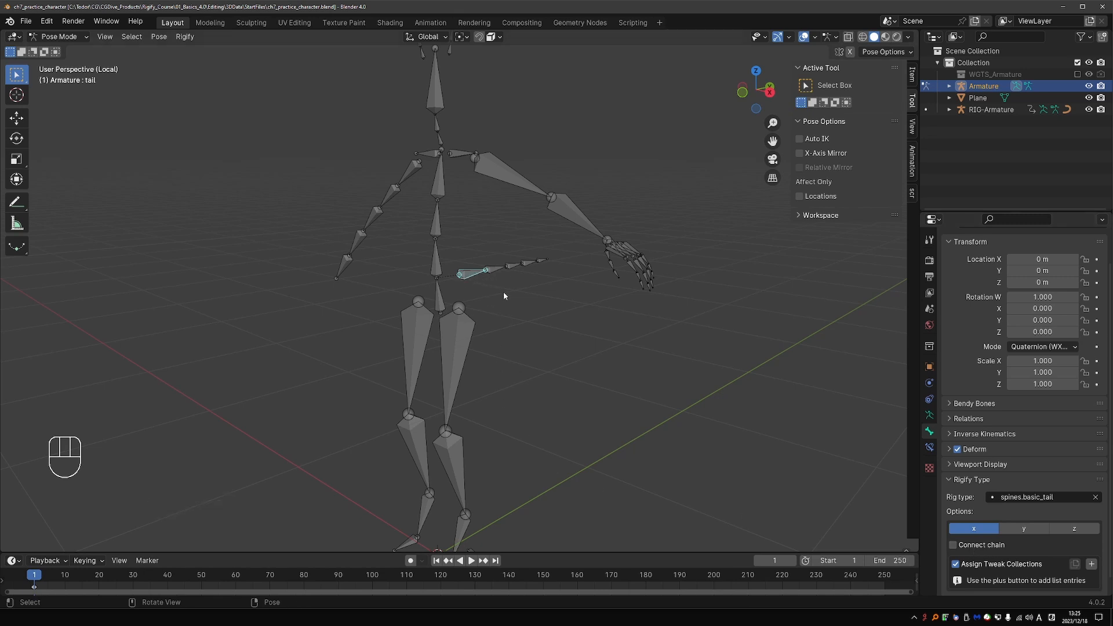
pyautogui.click(439, 137)
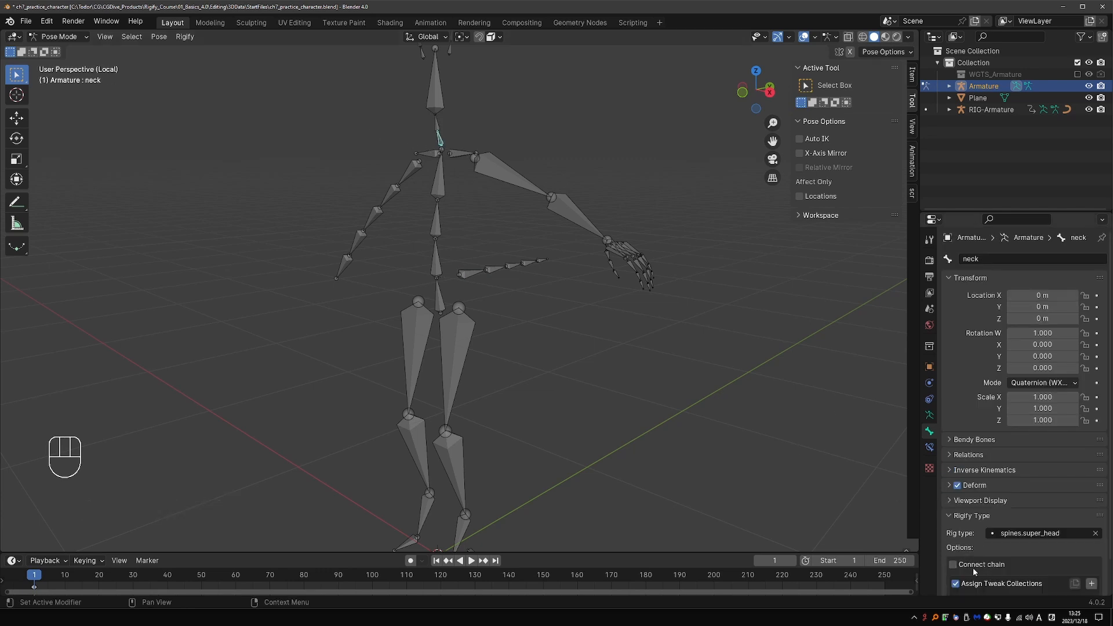
# - Mark the joint between the neck and chest bones with a temporary annotation and erase it
pyautogui.moveTo(489, 306); pyautogui.dragTo(551, 314, button='middle')
pyautogui.press('d')
pyautogui.moveTo(441, 139)
pyautogui.mouseDown()
pyautogui.moveTo(436, 152)
pyautogui.moveTo(449, 145)
pyautogui.moveTo(447, 154)
pyautogui.mouseUp()
pyautogui.press('d')
pyautogui.moveTo(446, 152); pyautogui.dragTo(444, 148, button='right')
pyautogui.scroll(3, 444, 148)
pyautogui.press('d')
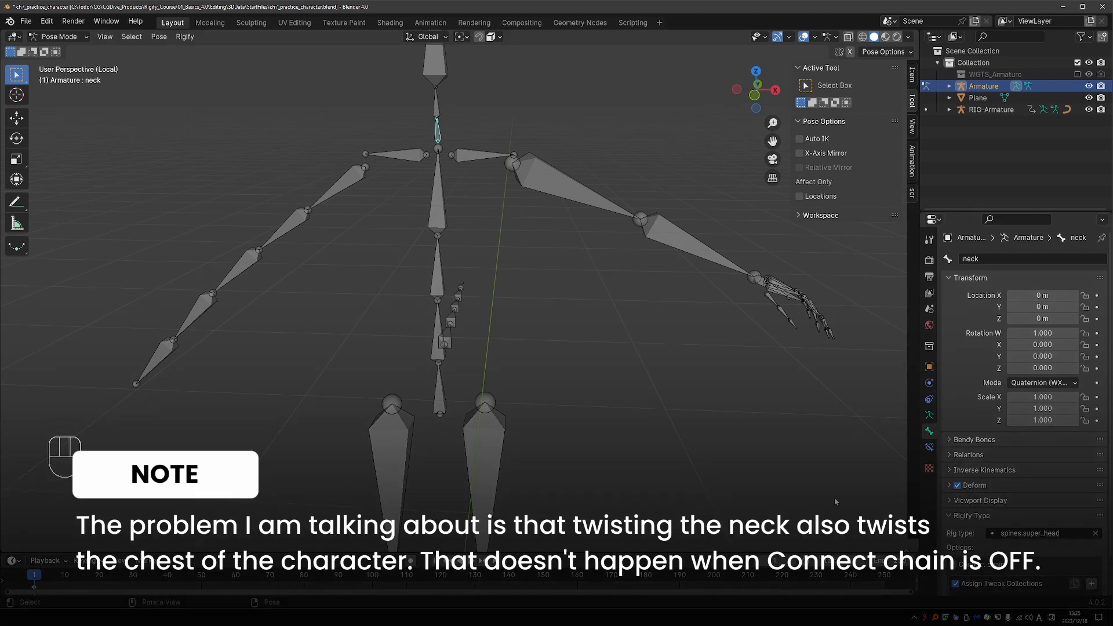
# - Leave local view to show the character and the generated rig together with the metarig
pyautogui.press('KP_Divide')
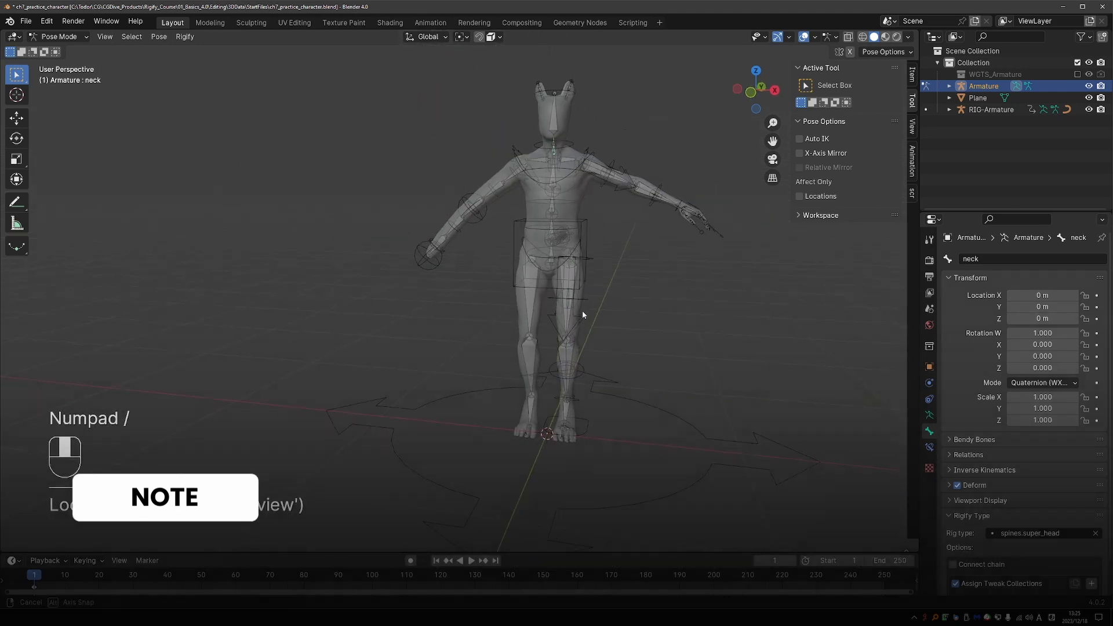
pyautogui.scroll(3, 528, 321)
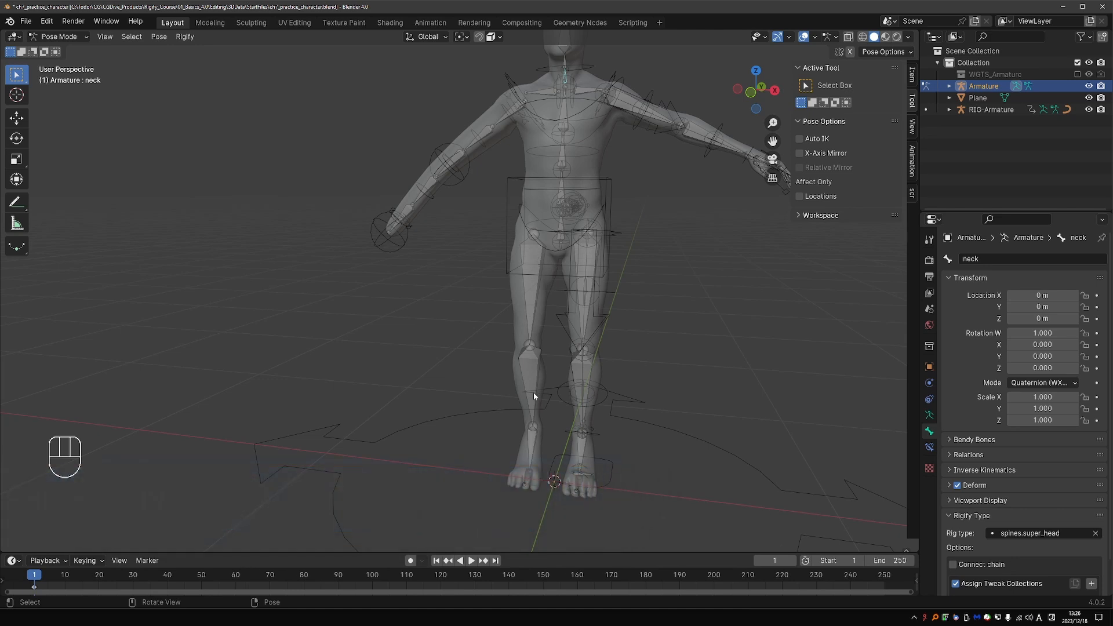
# - Try deleting the right leg's bones from the metarig in Edit Mode and undo the deletion
pyautogui.click(537, 269)
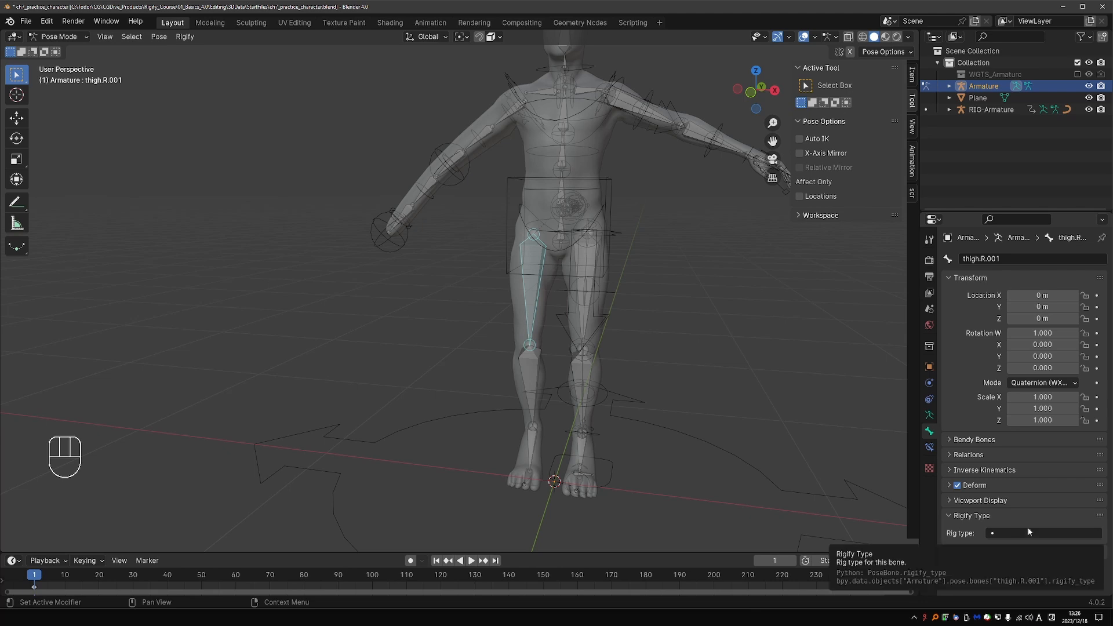
pyautogui.press('Tab')
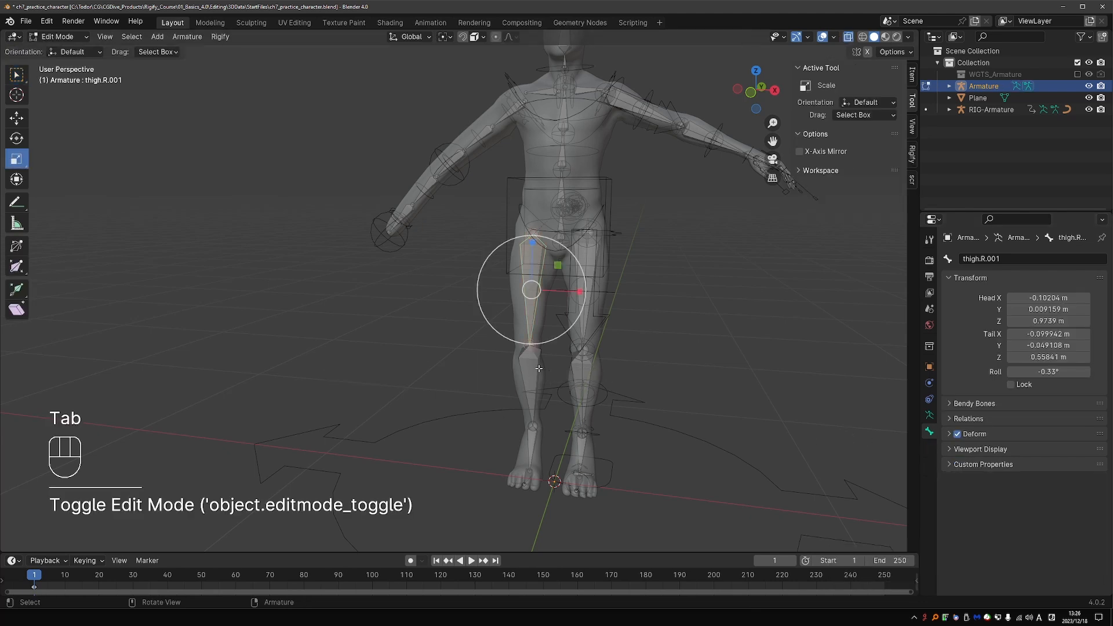
pyautogui.keyDown('shift'); pyautogui.moveTo(504, 347); pyautogui.dragTo(547, 515); pyautogui.keyUp('shift')
pyautogui.press('x')
pyautogui.click(558, 375)
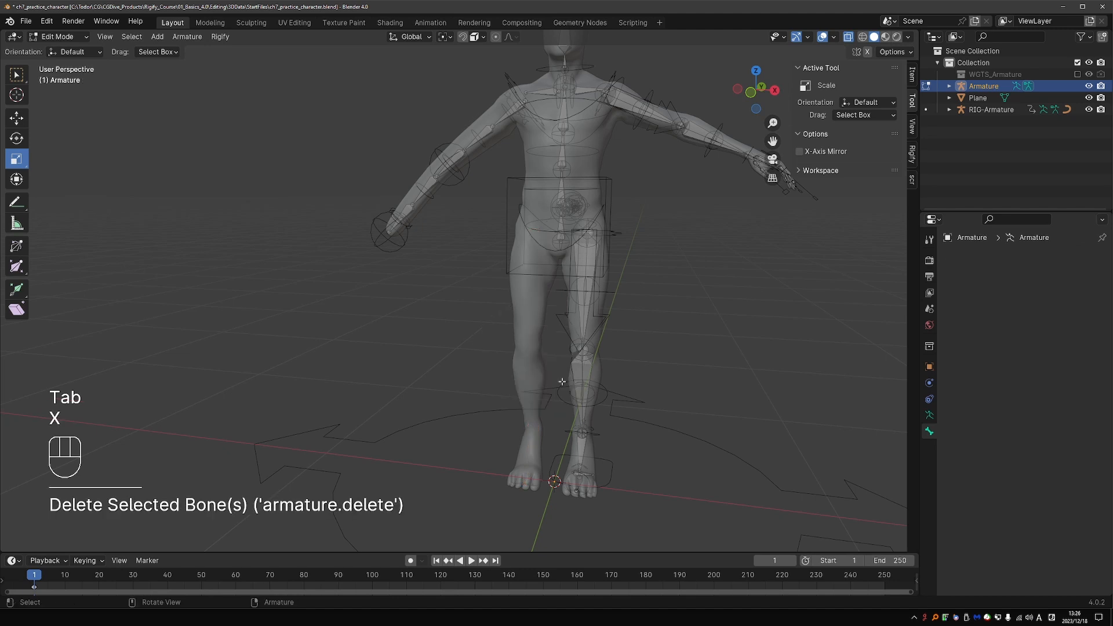
pyautogui.hotkey('ctrl', 'z')
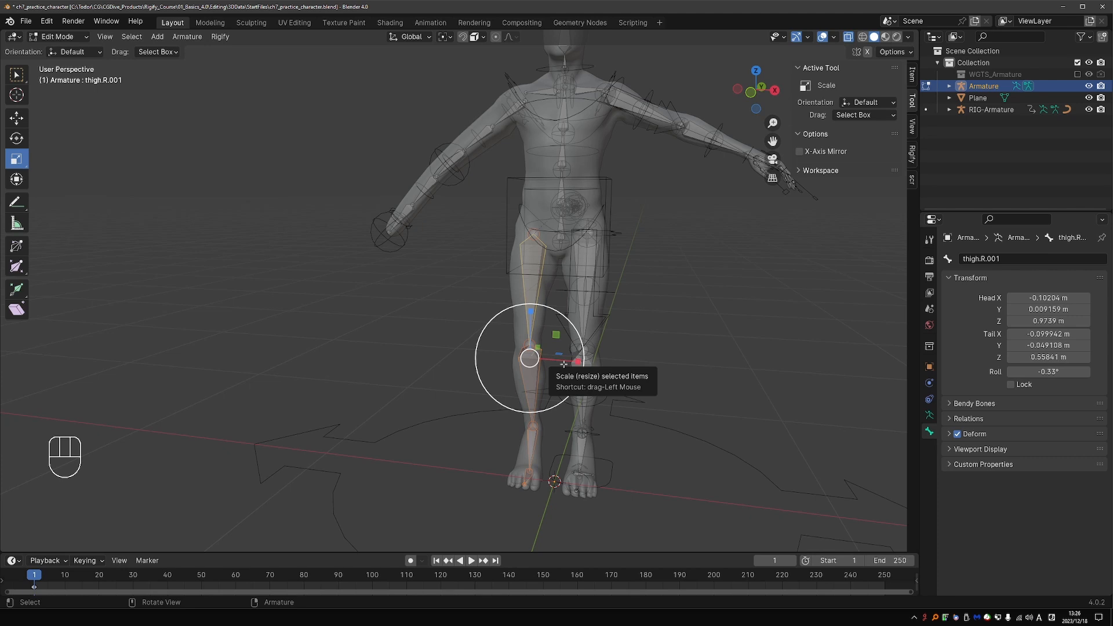
pyautogui.press('Tab')
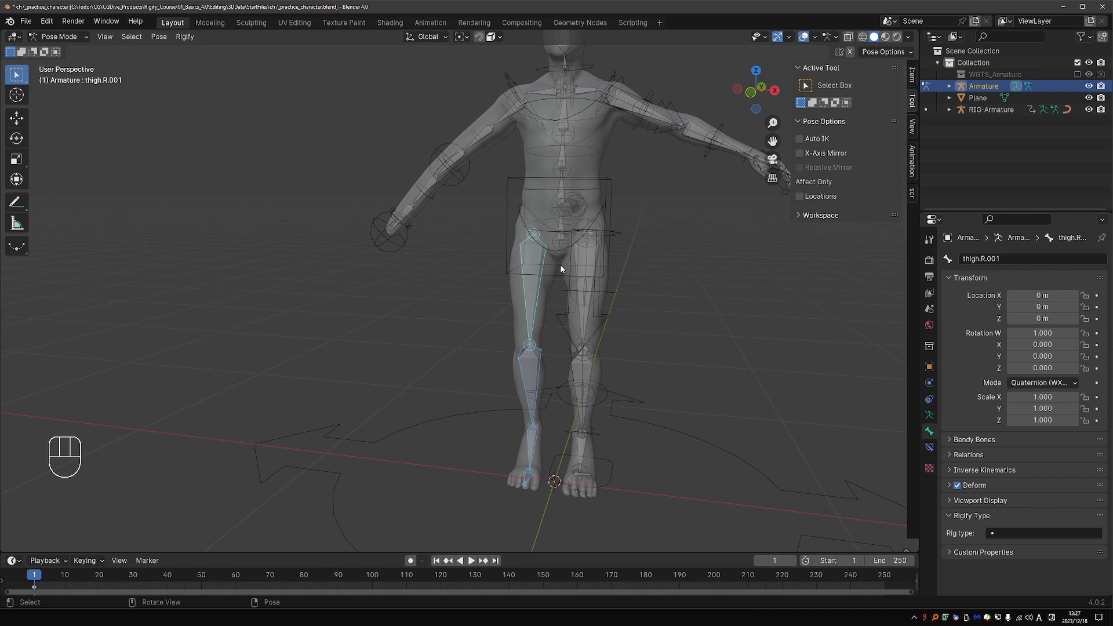
# - Assign the limbs.rear_paw rig type to the right thigh bone of the metarig
pyautogui.click(536, 265)
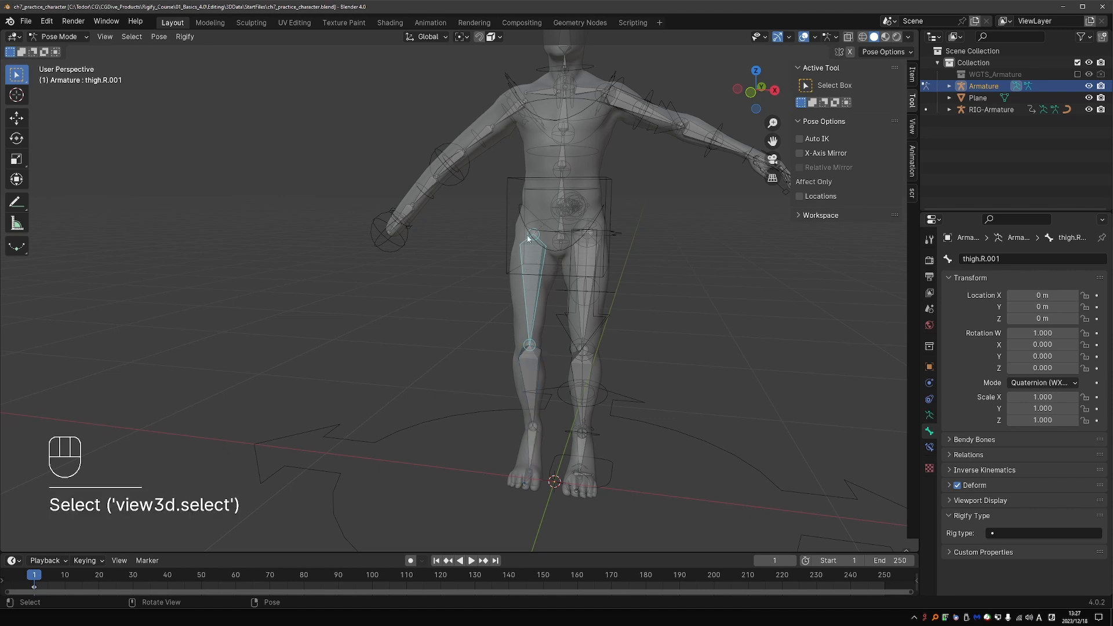
pyautogui.click(1044, 533)
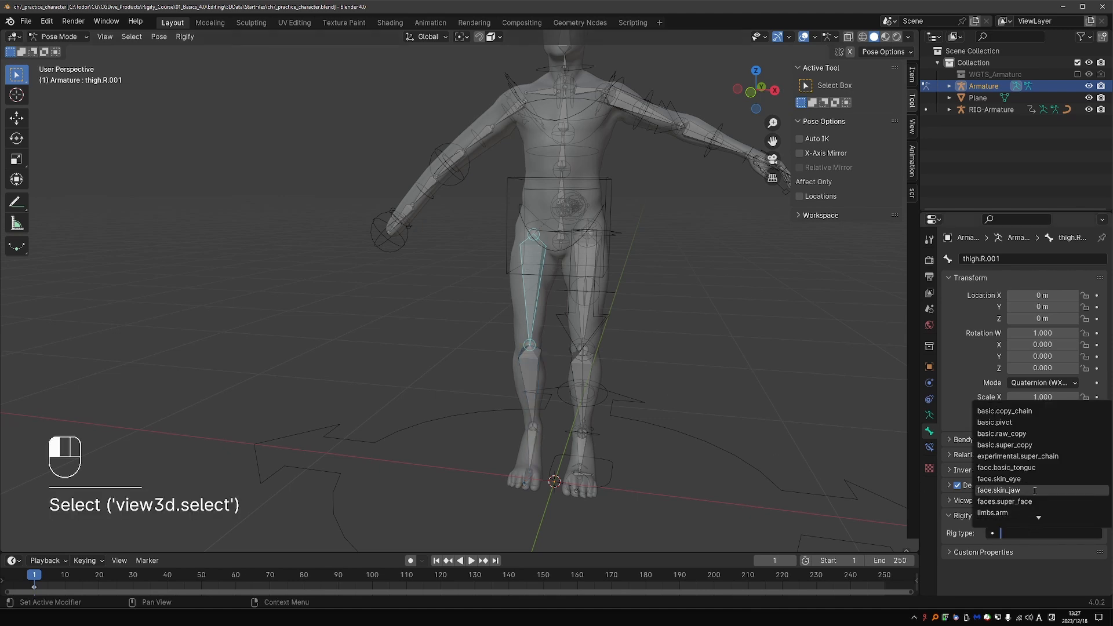
pyautogui.write('paw')
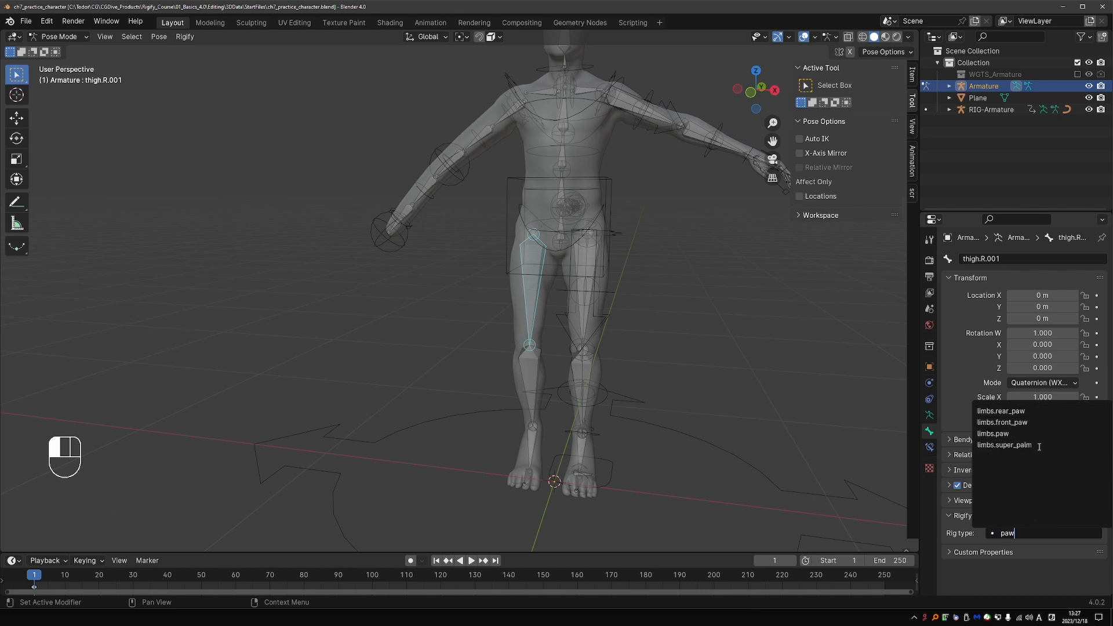
pyautogui.click(1045, 413)
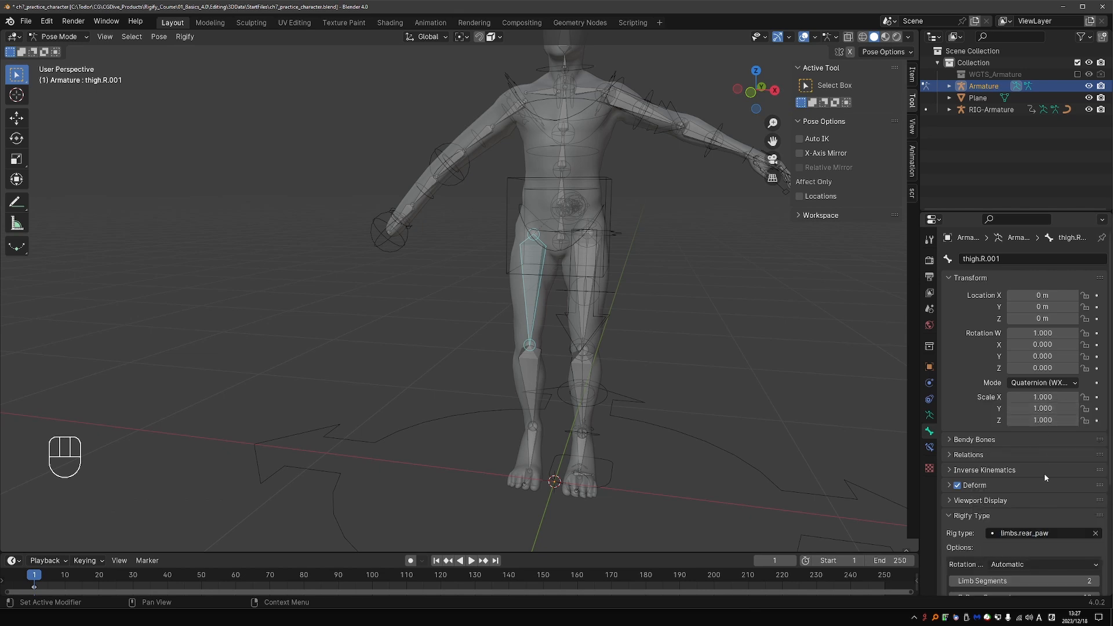
pyautogui.scroll(-6, 1044, 487)
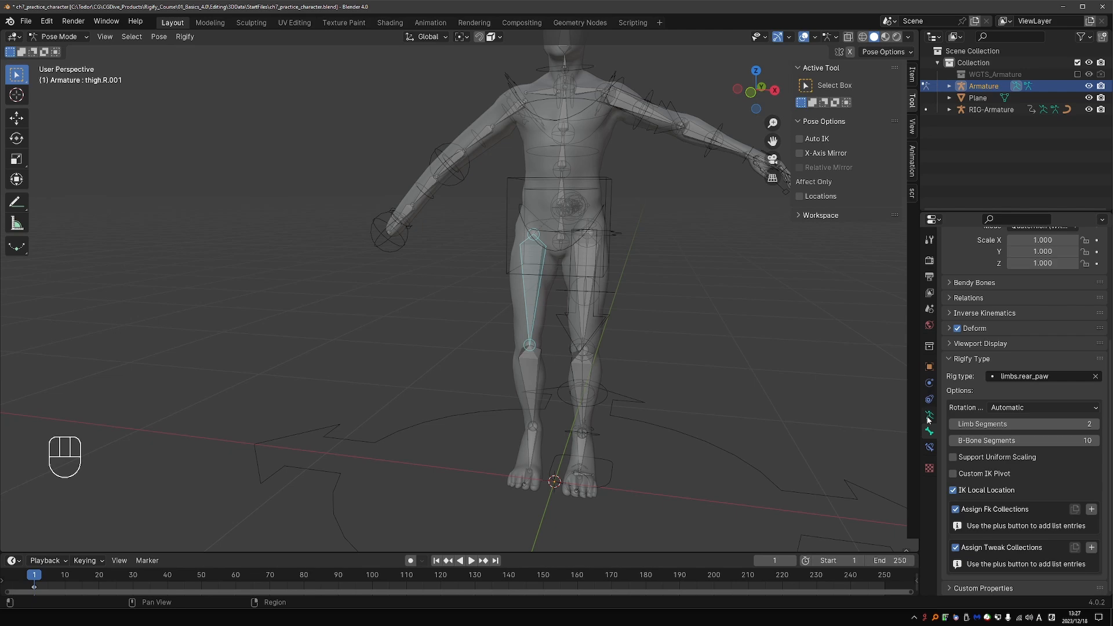
# - Re-generate the rig and inspect the controls of the legs and the left hand
pyautogui.click(930, 416)
pyautogui.click(1038, 500)
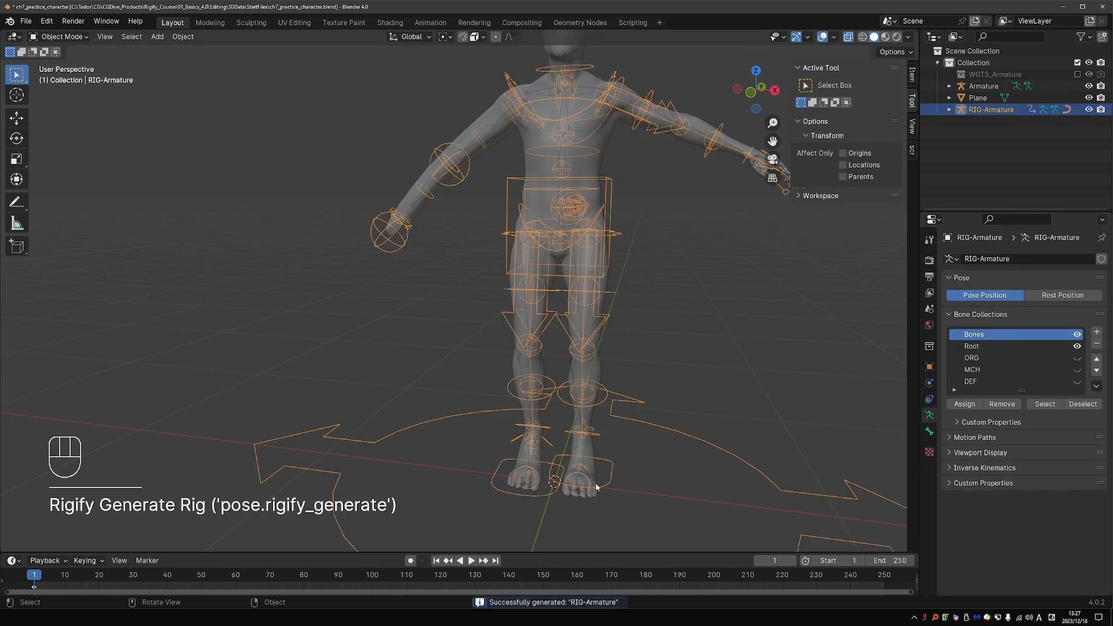
pyautogui.moveTo(586, 308); pyautogui.dragTo(565, 300, button='middle')
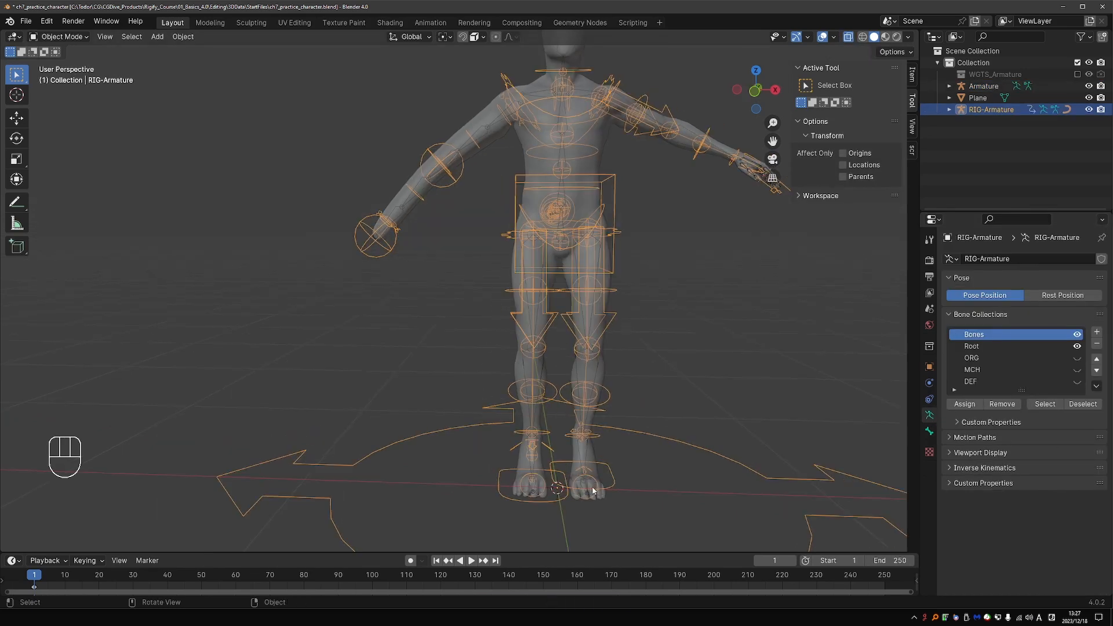
pyautogui.moveTo(627, 499)
pyautogui.mouseDown(button='middle')
pyautogui.moveTo(522, 491)
pyautogui.moveTo(628, 497)
pyautogui.mouseUp(button='middle')
pyautogui.scroll(-2, 702, 243)
pyautogui.moveTo(696, 248); pyautogui.dragTo(672, 284, button='middle')
pyautogui.scroll(5, 684, 311)
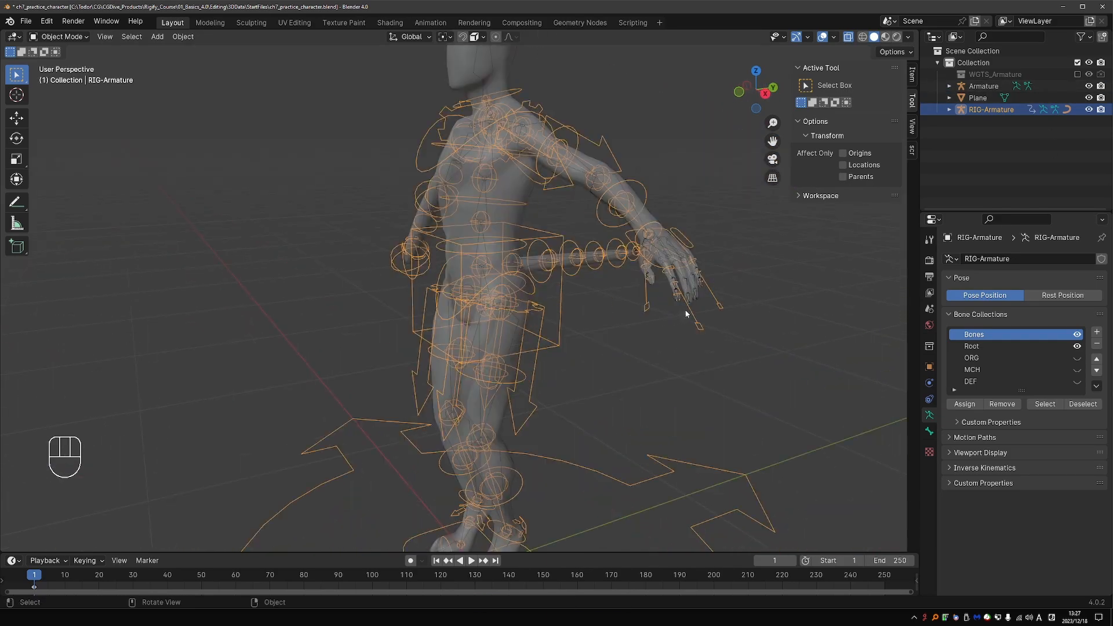
pyautogui.scroll(3, 614, 294)
pyautogui.scroll(4, 617, 301)
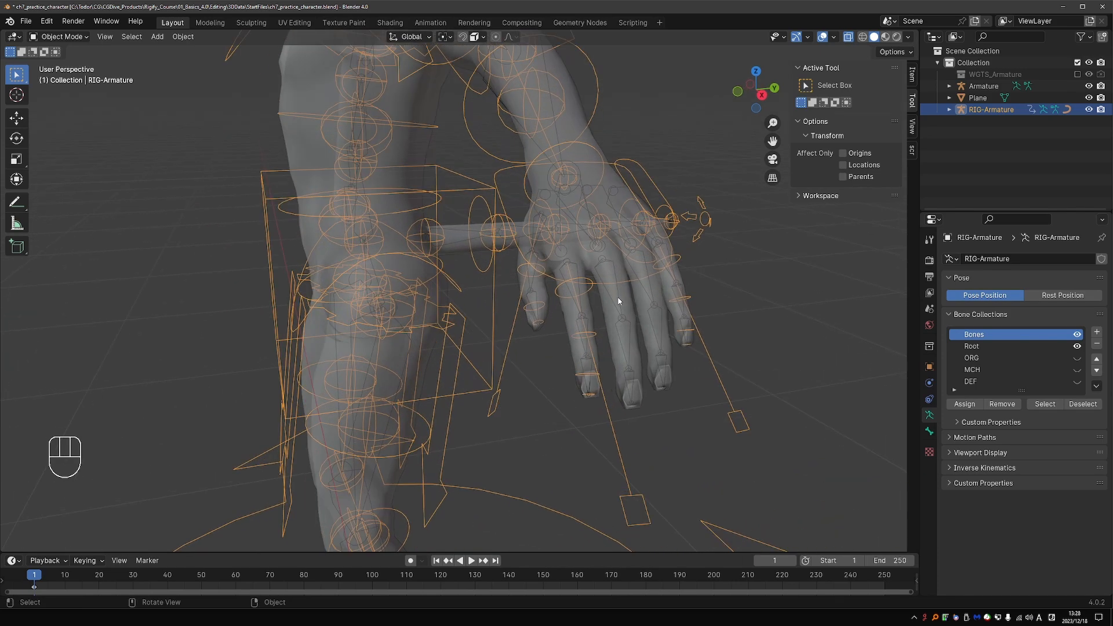
# - In the metarig's Pose Mode, copy the Rigify type and parameters from the left pinky's first bone to the other left finger and thumb base bones
pyautogui.click(618, 301)
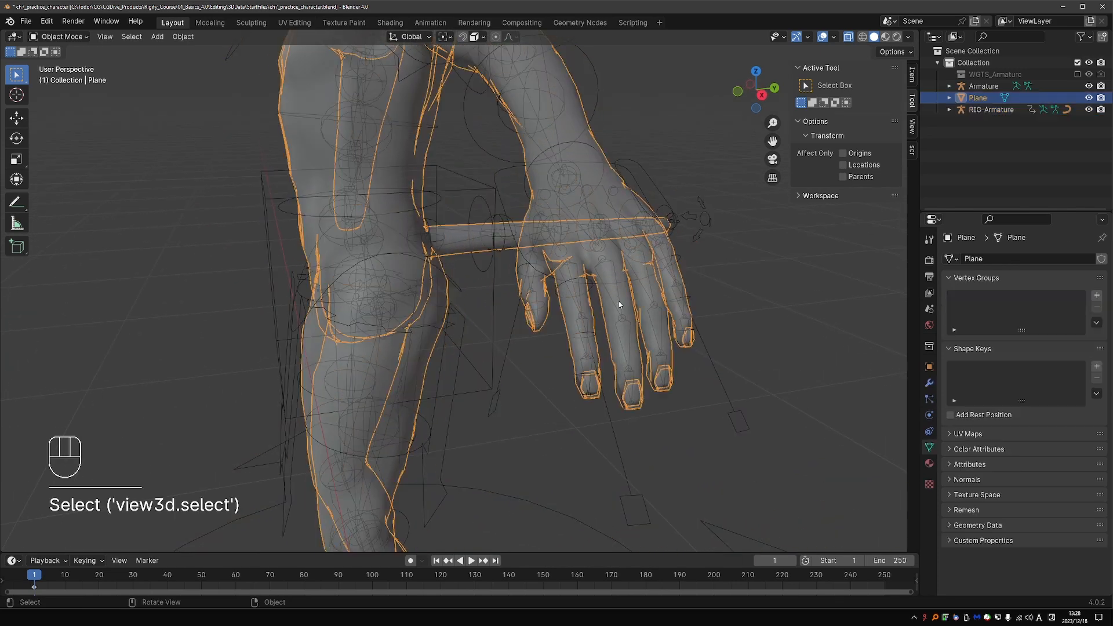
pyautogui.click(619, 300)
pyautogui.press('Tab')
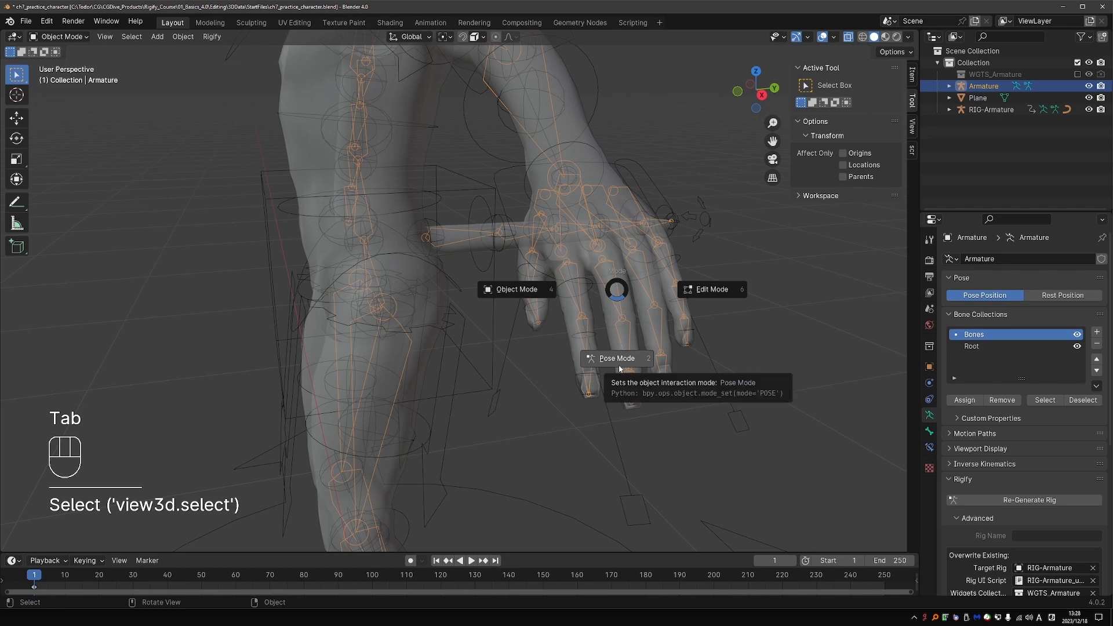
pyautogui.click(623, 359)
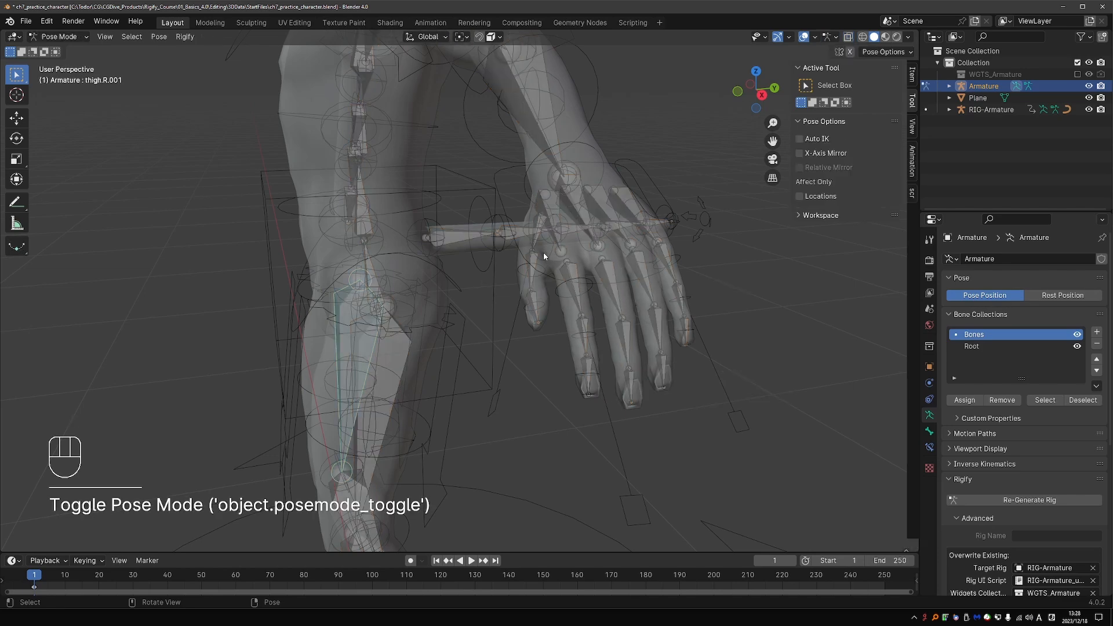
pyautogui.click(537, 235)
pyautogui.keyDown('shift'); pyautogui.click(574, 278); pyautogui.keyUp('shift')
pyautogui.keyDown('shift'); pyautogui.click(643, 273); pyautogui.keyUp('shift')
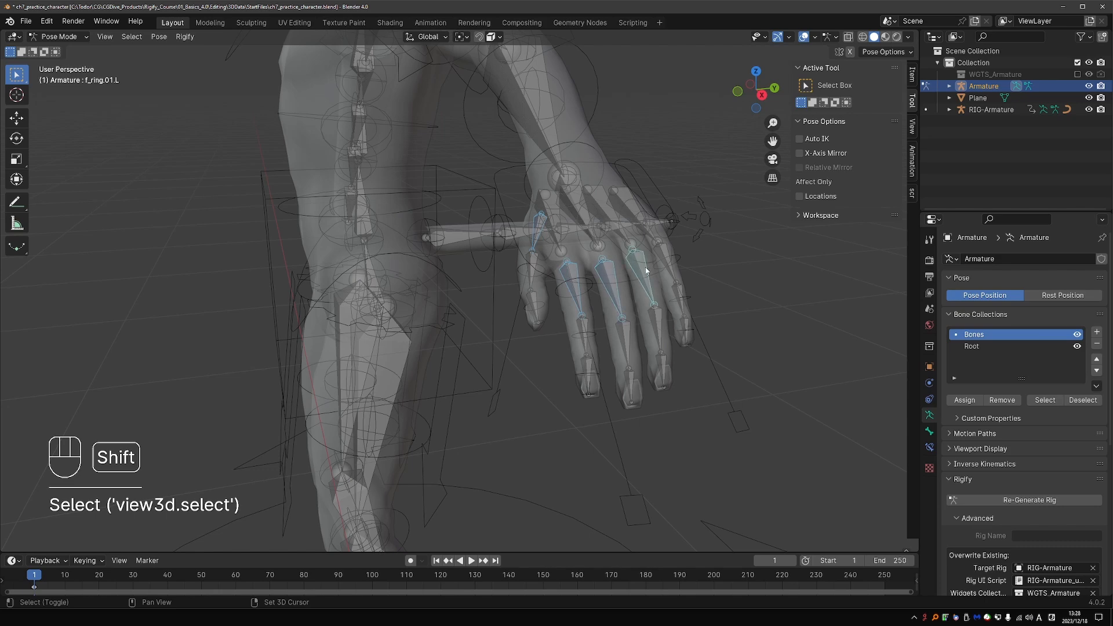
pyautogui.click(930, 433)
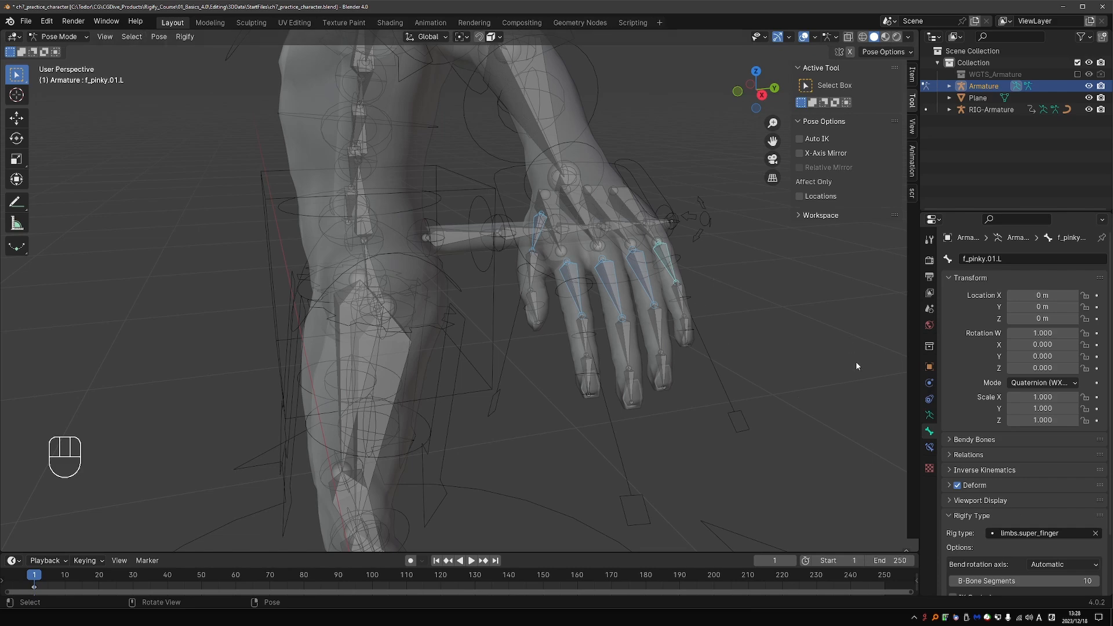
pyautogui.click(187, 37)
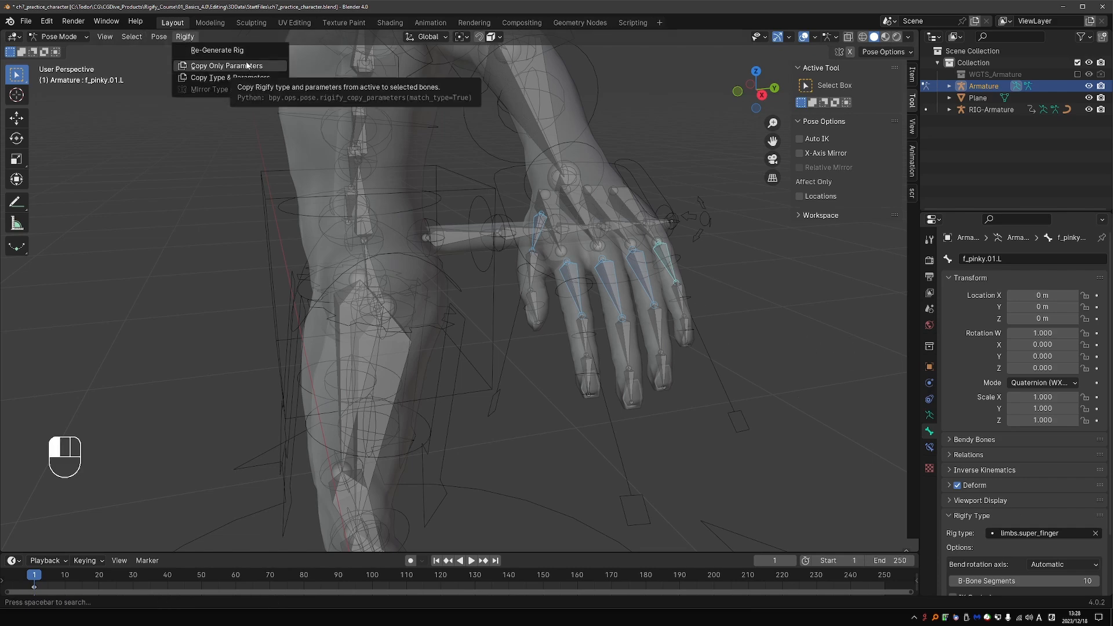
pyautogui.click(265, 79)
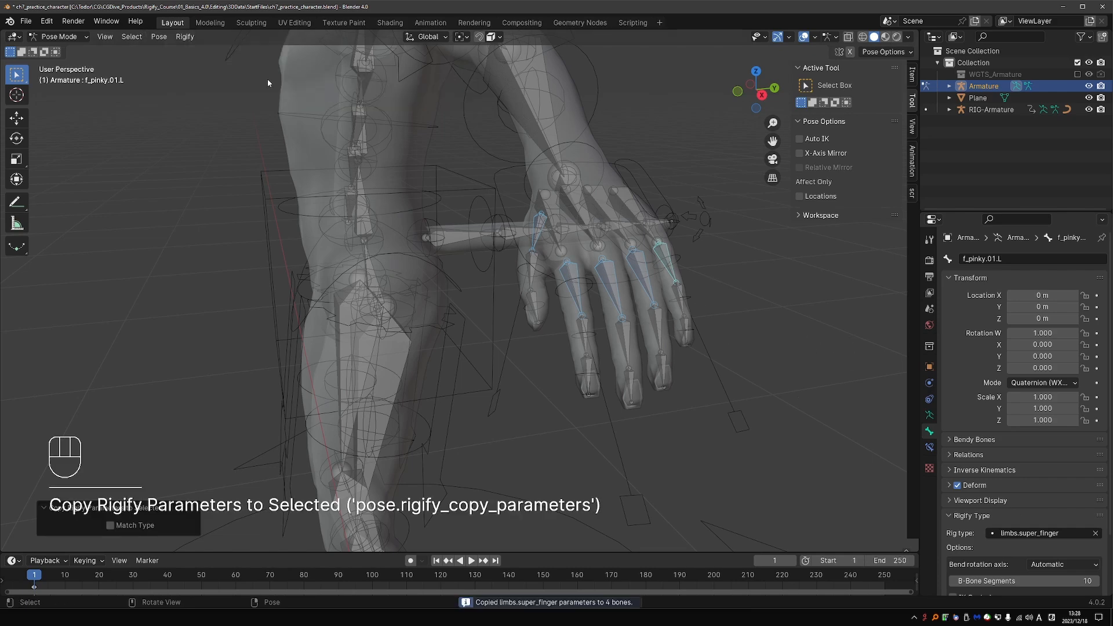
# - Check the rig type on the ring and middle finger base bones, and re-generate the rig
pyautogui.click(648, 278)
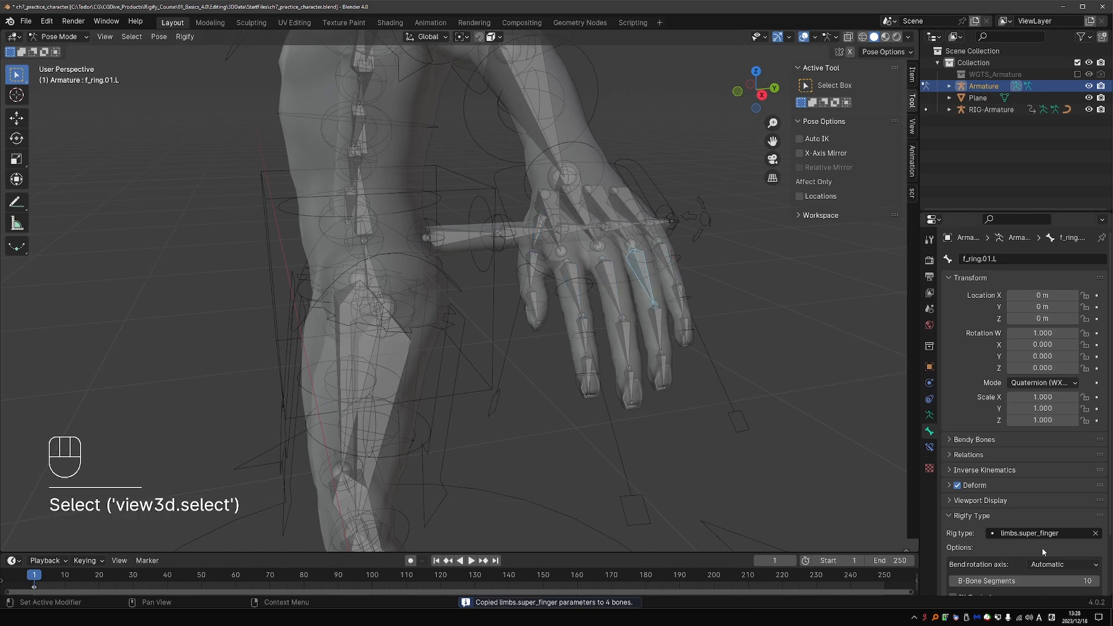
pyautogui.scroll(-3, 1042, 547)
pyautogui.click(577, 302)
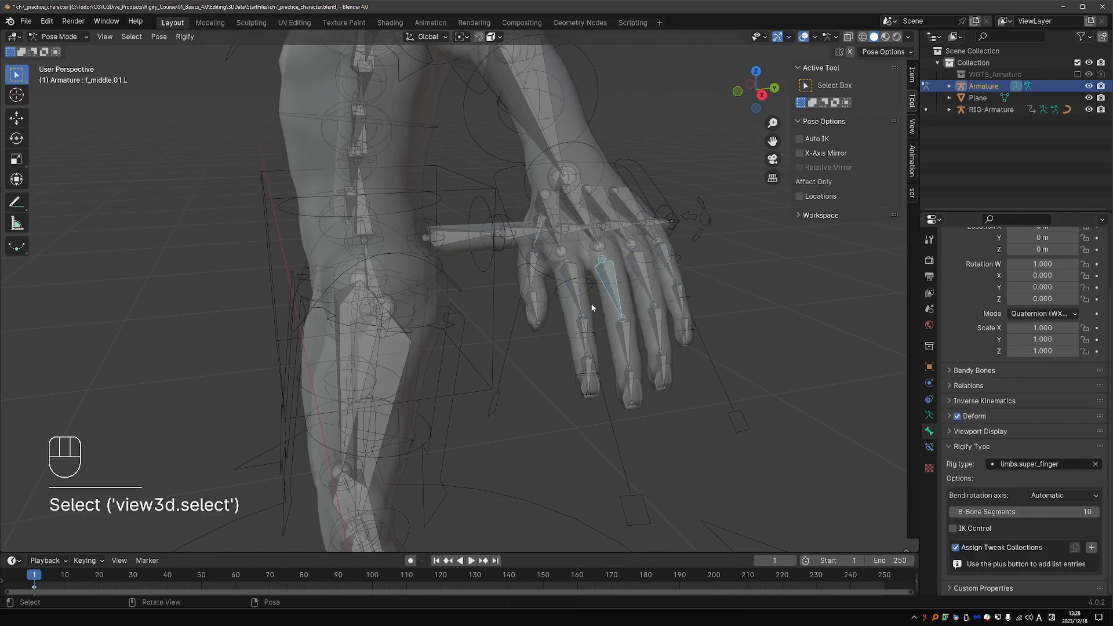
pyautogui.click(929, 415)
pyautogui.click(1025, 431)
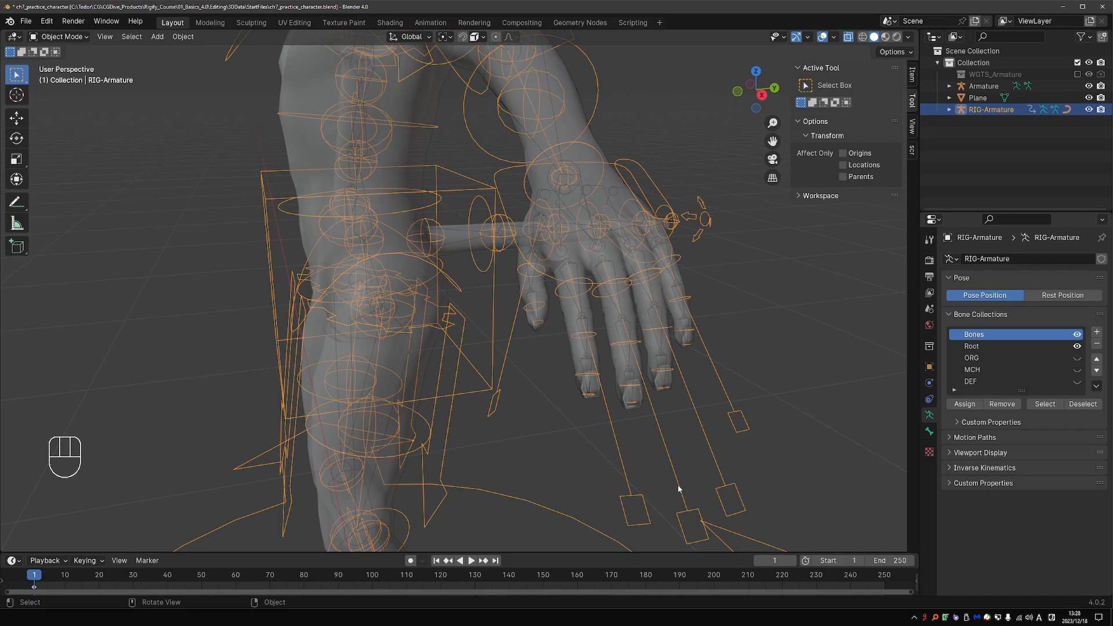
pyautogui.moveTo(680, 488); pyautogui.dragTo(685, 464, button='middle')
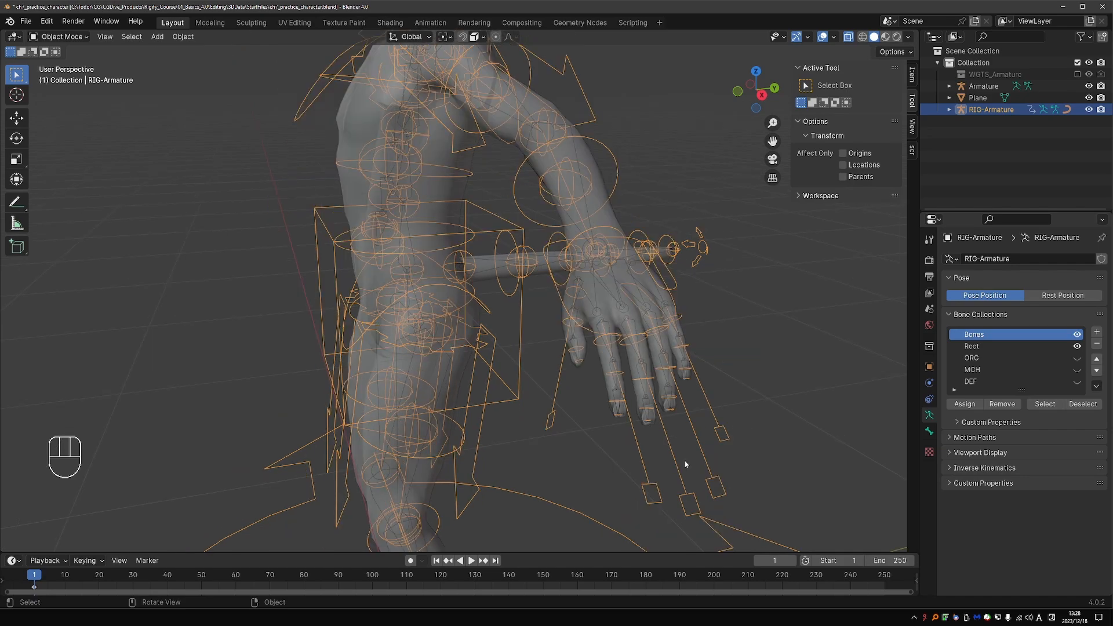
pyautogui.moveTo(488, 377); pyautogui.dragTo(517, 349, button='middle')
pyautogui.scroll(-2, 567, 398)
pyautogui.scroll(-2, 511, 395)
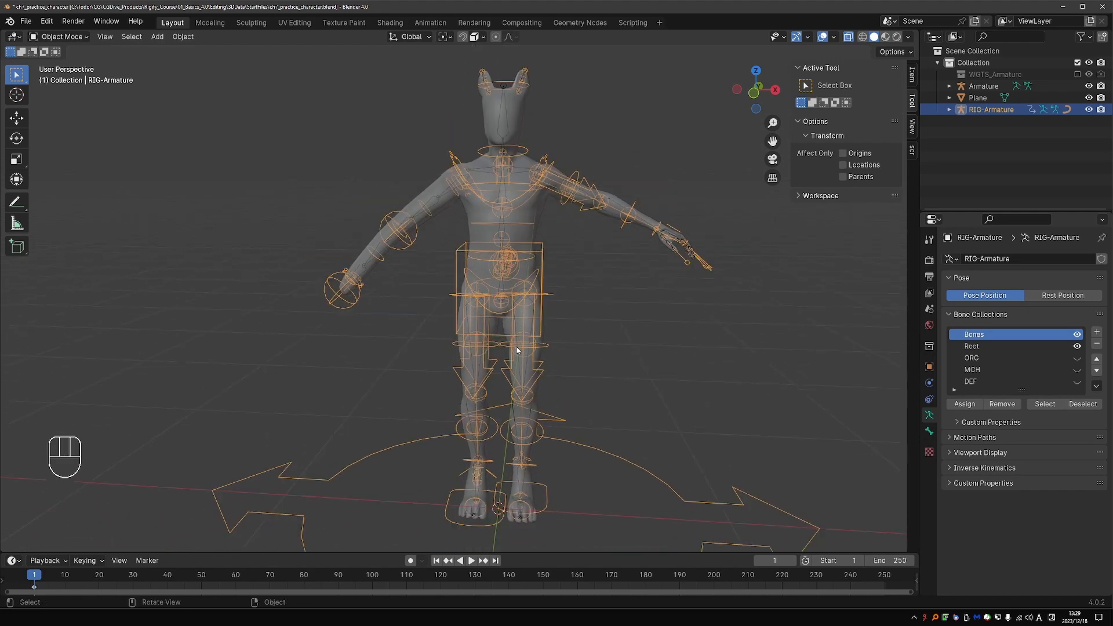
# - Hide the metarig and parent the character mesh to the generated rig with automatic weights
pyautogui.click(1090, 86)
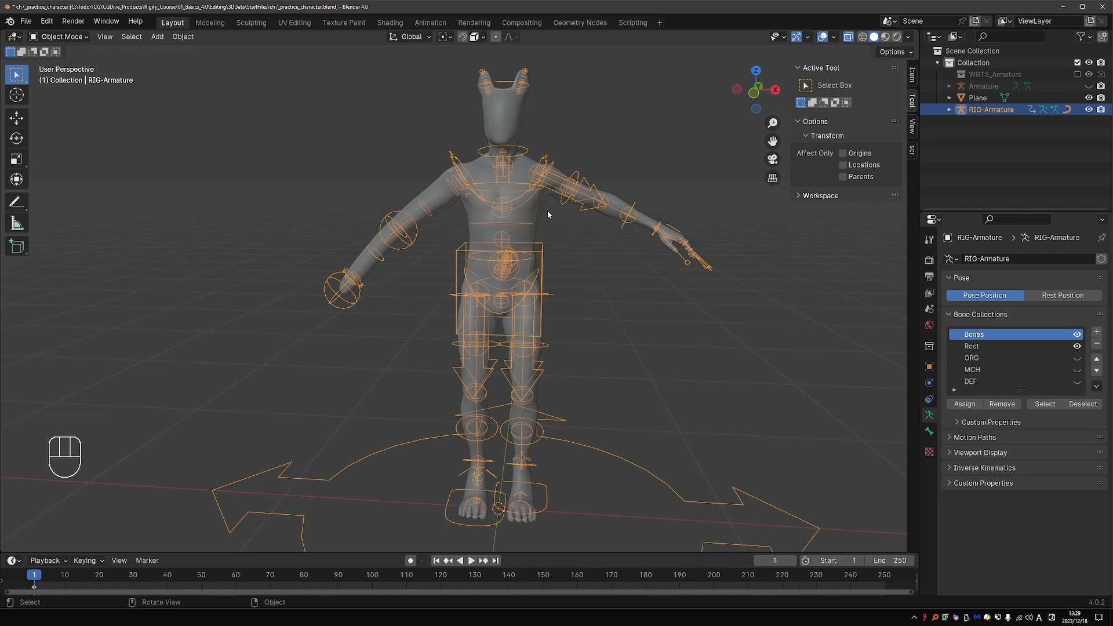
pyautogui.click(535, 207)
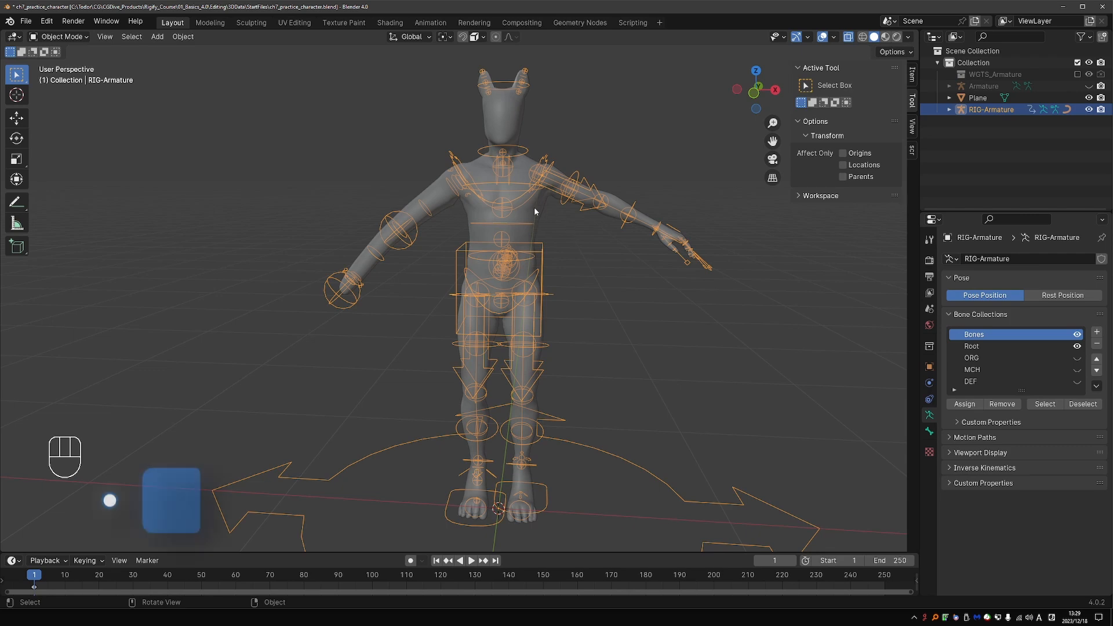
pyautogui.keyDown('shift'); pyautogui.click(552, 158); pyautogui.keyUp('shift')
pyautogui.hotkey('ctrl', 'p')
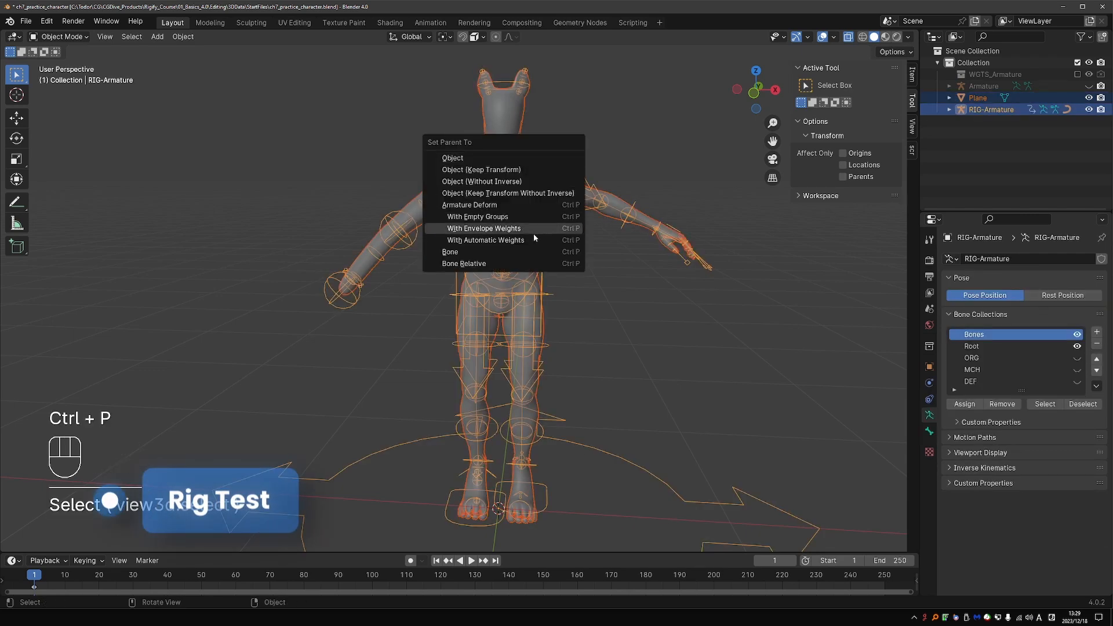
pyautogui.click(510, 240)
pyautogui.moveTo(599, 263); pyautogui.dragTo(597, 278, button='middle')
# - Switch the generated rig to Pose Mode and turn off bone X-Ray
pyautogui.press('Tab')
pyautogui.press('z')
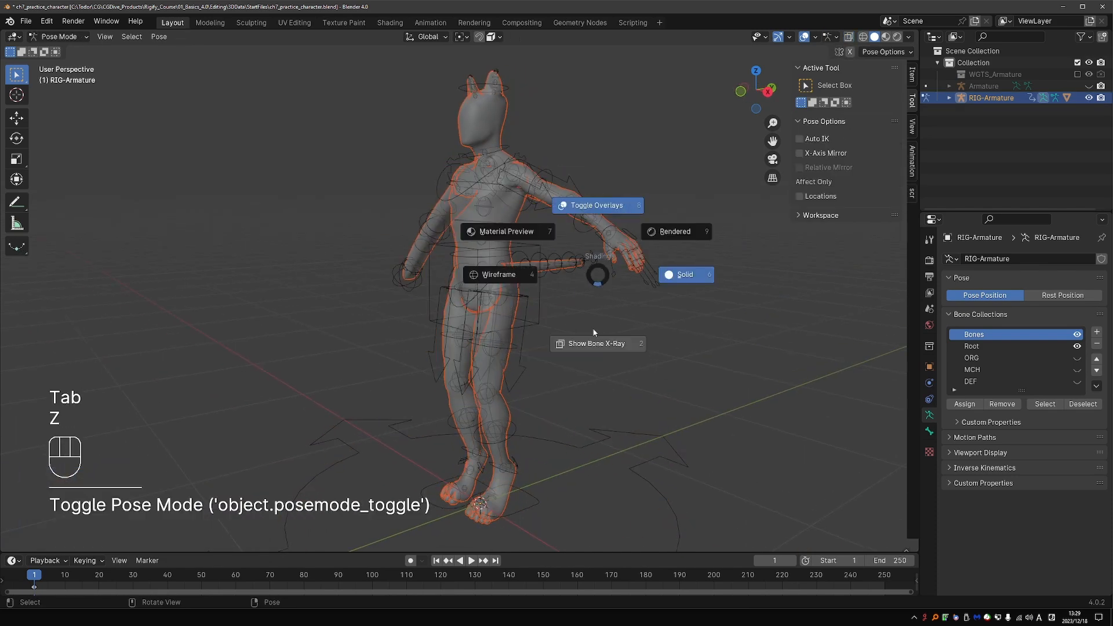
pyautogui.press('Tab')
pyautogui.press('z')
pyautogui.press('Tab')
pyautogui.press('z')
# - Test the left arm by moving and rotating its hand IK control down toward the body
pyautogui.click(619, 241)
pyautogui.press('g')
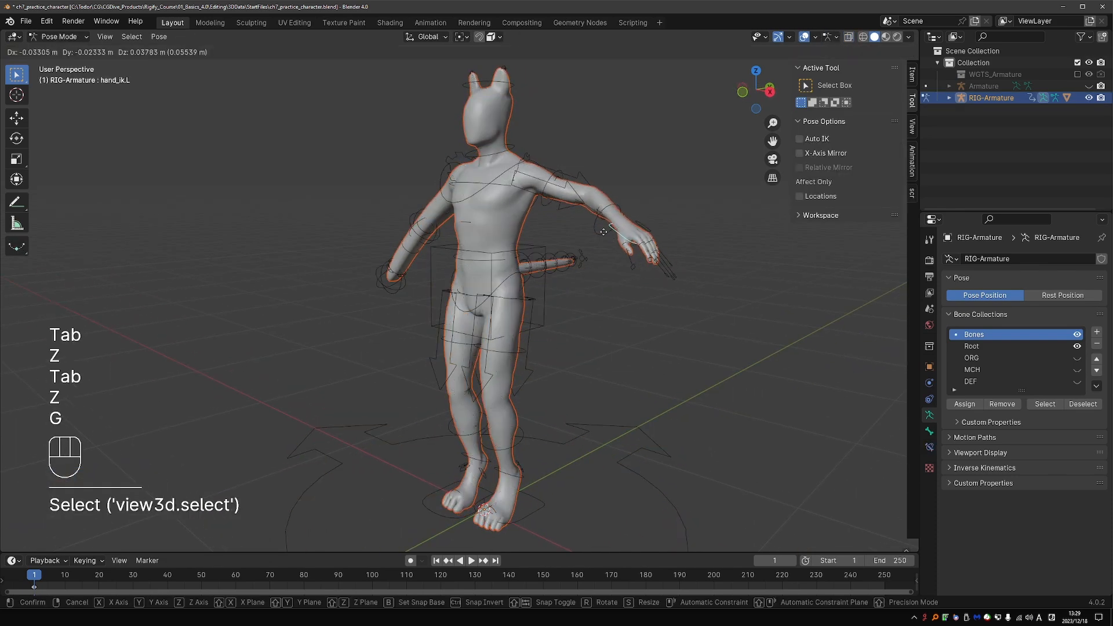
pyautogui.click(603, 249)
pyautogui.press('r')
pyautogui.click(579, 261)
pyautogui.press('g')
pyautogui.click(560, 272)
pyautogui.press('r')
pyautogui.click(542, 284)
pyautogui.moveTo(543, 348); pyautogui.dragTo(551, 392, button='middle')
# - Raise and rotate the left foot's IK control to bend the leg, and try rotating a neighbouring leg control
pyautogui.moveTo(512, 465); pyautogui.dragTo(530, 467, button='middle')
pyautogui.click(497, 475)
pyautogui.press('g')
pyautogui.click(503, 402)
pyautogui.moveTo(551, 409); pyautogui.dragTo(472, 432, button='middle')
pyautogui.press('r')
pyautogui.click(517, 392)
pyautogui.click(490, 375)
pyautogui.press('r')
pyautogui.rightClick(513, 430)
# - Raise the right foot's IK control off the ground to test the paw leg
pyautogui.click(478, 468)
pyautogui.press('g')
pyautogui.click(457, 439)
pyautogui.press('r')
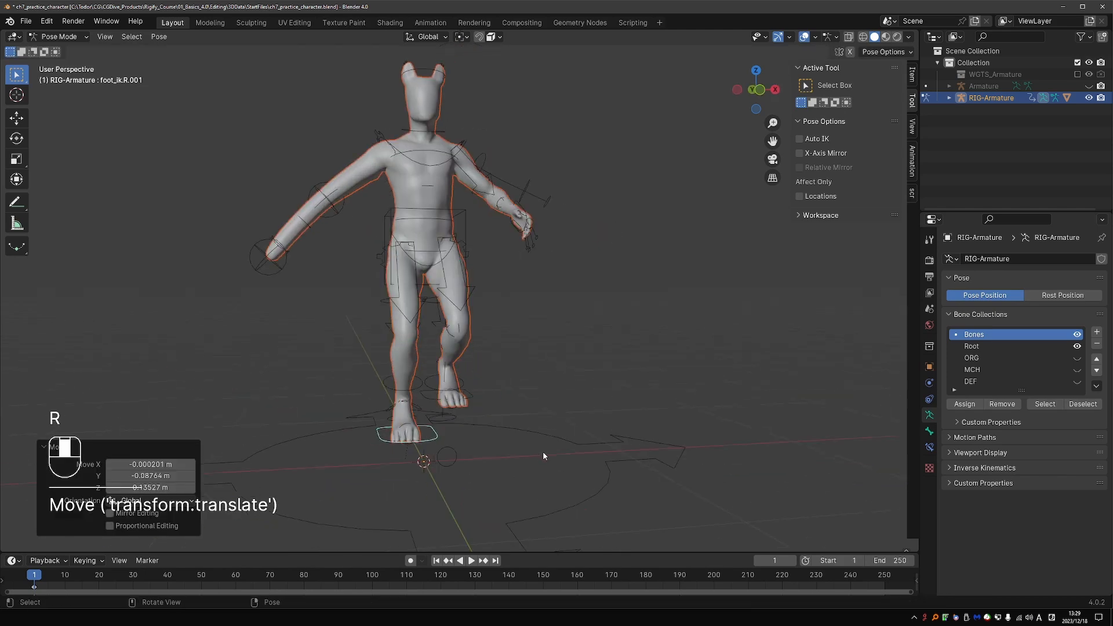
pyautogui.press('g')
# - Try rotating and moving the controls around the hips and torso
pyautogui.click(459, 247)
pyautogui.press('r')
pyautogui.rightClick(458, 247)
pyautogui.click(453, 251)
pyautogui.press('r')
pyautogui.rightClick(462, 223)
pyautogui.click(464, 224)
pyautogui.press('g')
pyautogui.rightClick(453, 250)
# - Test the right tentacle arm by moving and rotating its end control forward in front of the body
pyautogui.click(283, 271)
pyautogui.press('g')
pyautogui.rightClick(308, 256)
pyautogui.moveTo(307, 255); pyautogui.dragTo(430, 281, button='middle')
pyautogui.press('g')
pyautogui.rightClick(460, 219)
pyautogui.moveTo(341, 285); pyautogui.dragTo(325, 295, button='middle')
pyautogui.press('g')
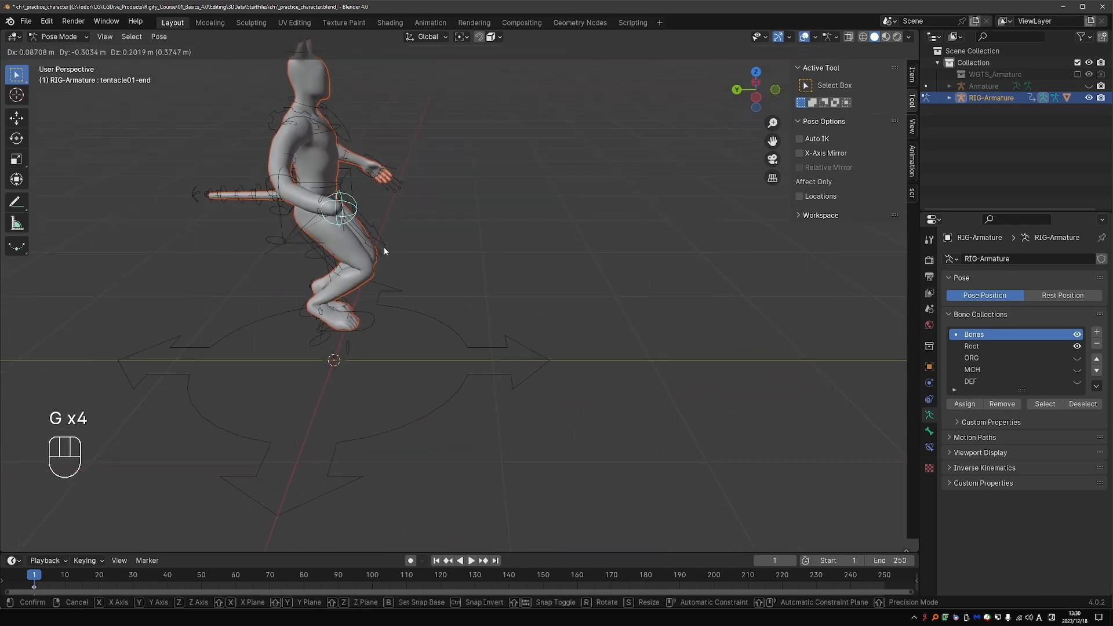
pyautogui.click(384, 249)
pyautogui.moveTo(385, 249); pyautogui.dragTo(316, 267, button='middle')
pyautogui.press('r')
pyautogui.click(377, 268)
pyautogui.press('g')
pyautogui.click(406, 255)
pyautogui.moveTo(406, 255); pyautogui.dragTo(363, 252, button='middle')
# - Try rotating the head control freely with trackball rotation
pyautogui.click(526, 139)
pyautogui.rightClick(527, 137)
pyautogui.click(500, 62)
pyautogui.press('r')
pyautogui.press('r')
pyautogui.rightClick(497, 70)
pyautogui.keyDown('shift'); pyautogui.moveTo(497, 71); pyautogui.dragTo(494, 119, button='middle'); pyautogui.keyUp('shift')
pyautogui.click(494, 120)
pyautogui.press('r')
pyautogui.press('r')
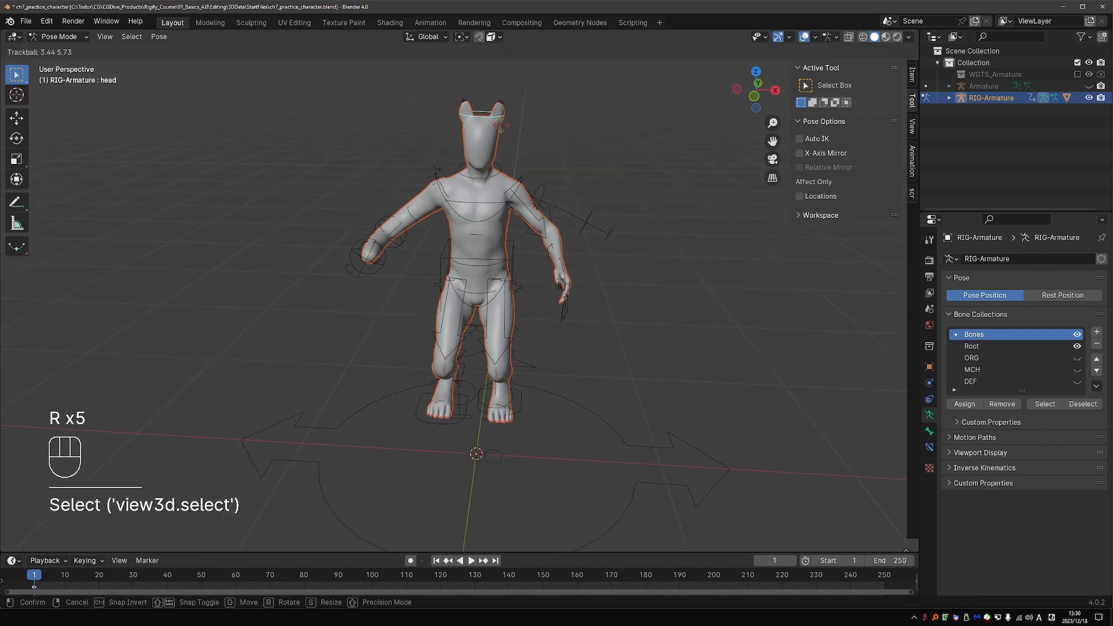
pyautogui.rightClick(514, 134)
# - Turn bone X-Ray back on and try rotating the controls of both ears
pyautogui.press('z')
pyautogui.scroll(3, 499, 116)
pyautogui.click(500, 105)
pyautogui.press('r')
pyautogui.rightClick(514, 129)
pyautogui.click(441, 105)
pyautogui.press('r')
pyautogui.rightClick(476, 131)
# - Try rotating the tail's master control while viewing the character from the side
pyautogui.scroll(-4, 484, 119)
pyautogui.moveTo(510, 325); pyautogui.dragTo(592, 249, button='middle')
pyautogui.click(592, 249)
pyautogui.press('r')
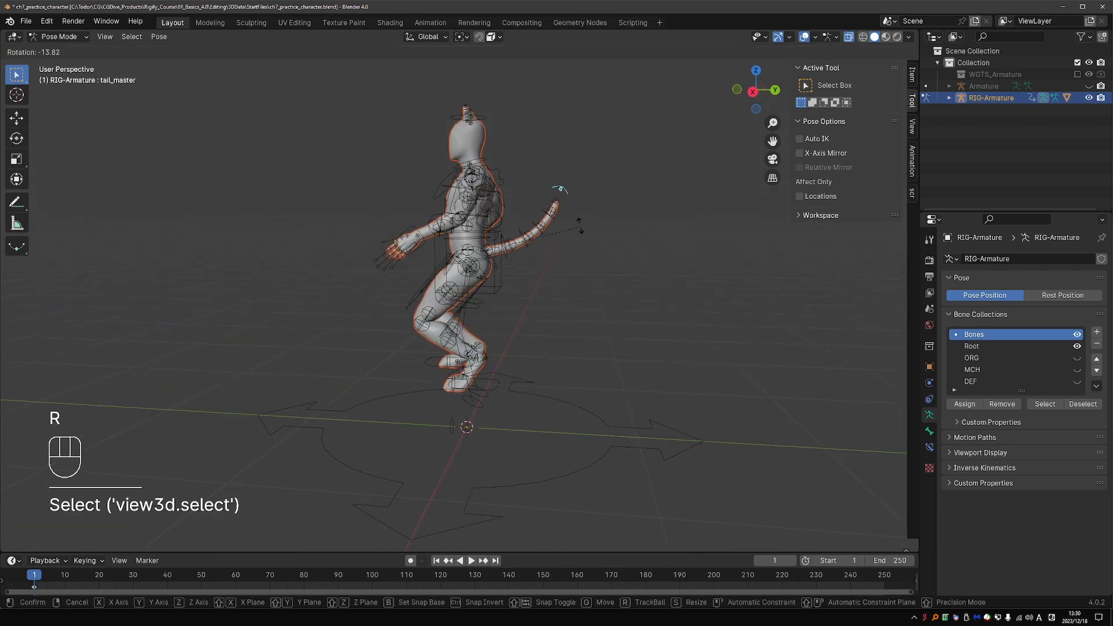
pyautogui.rightClick(569, 290)
pyautogui.moveTo(569, 291); pyautogui.dragTo(657, 289, button='middle')
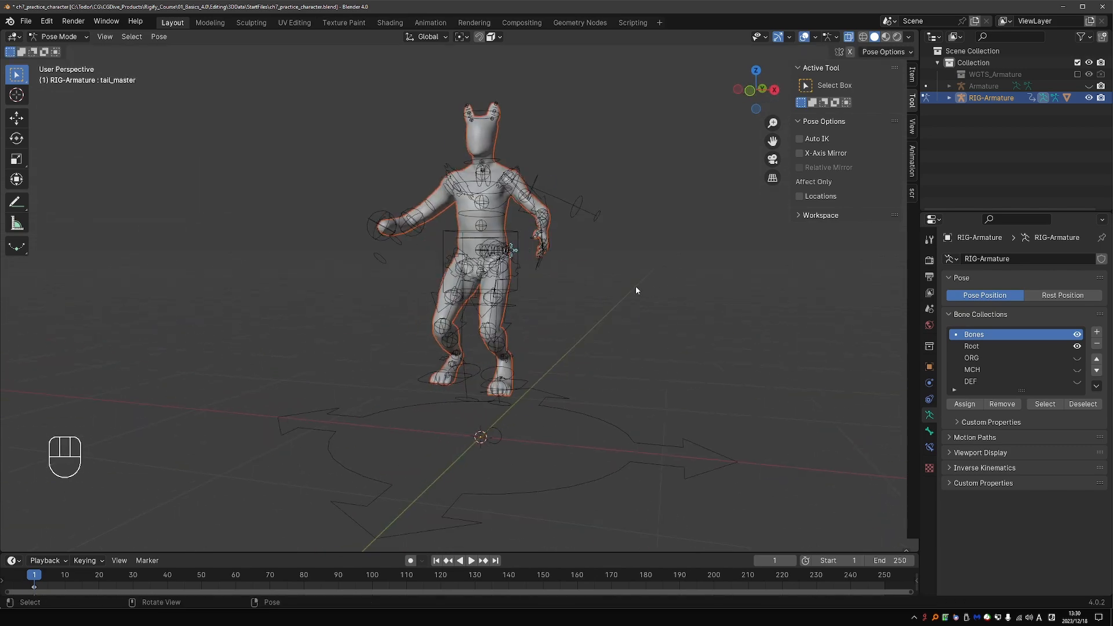
# - Turn bone X-Ray off and reset the location and rotation of all the rig's controls
pyautogui.press('z')
pyautogui.press('a')
pyautogui.hotkey('alt', 'g')
pyautogui.hotkey('alt', 'r')
# - Move the left foot's IK control about 0.34 m up and 0.41 m forward, then shift it slightly back
pyautogui.click(522, 432)
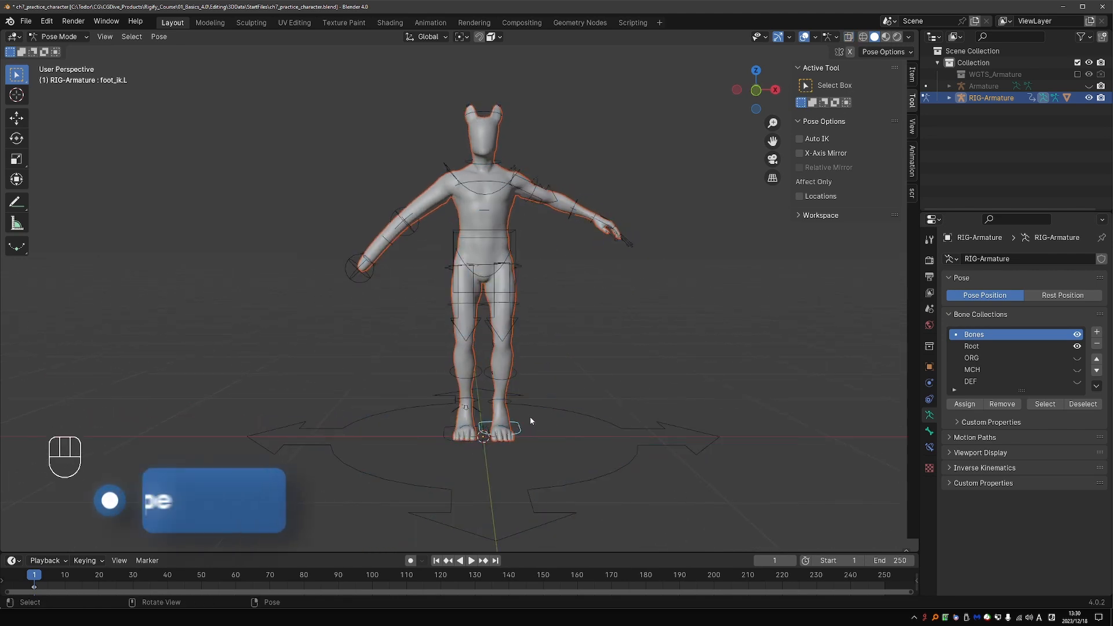
pyautogui.click(521, 435)
pyautogui.press('g')
pyautogui.press('g')
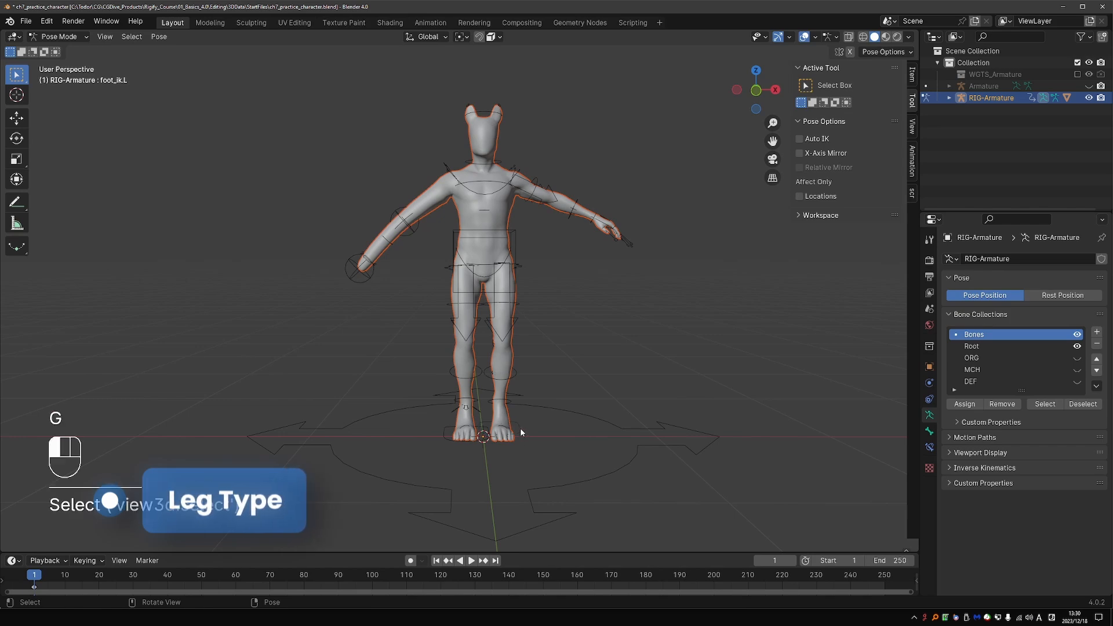
pyautogui.moveTo(665, 423); pyautogui.dragTo(510, 428, button='middle')
pyautogui.press('g')
pyautogui.scroll(3, 522, 428)
pyautogui.press('g')
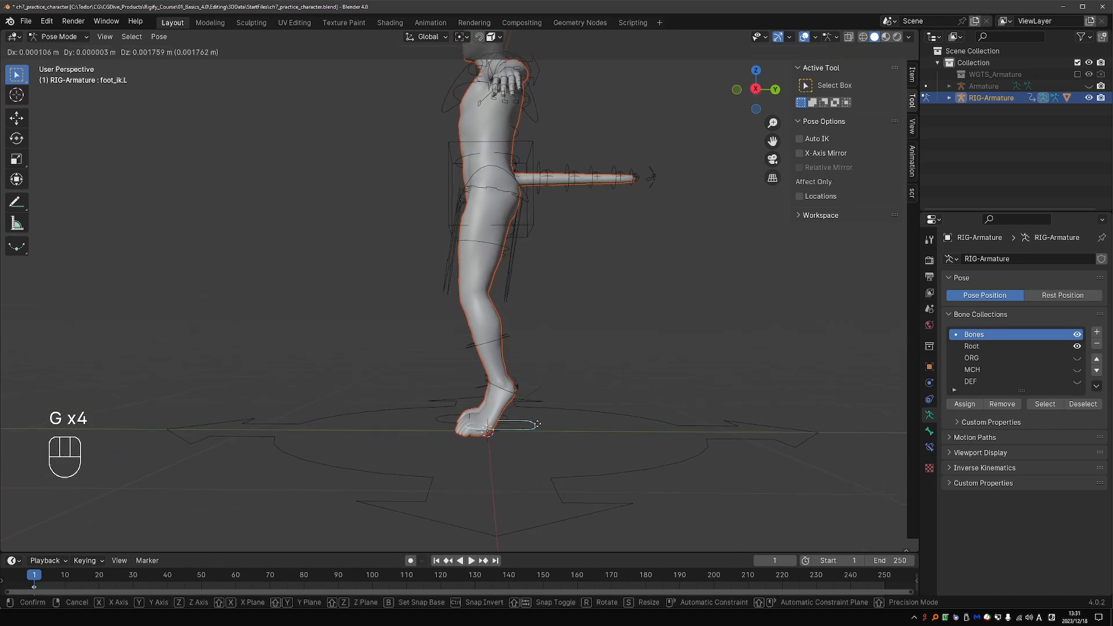
pyautogui.click(441, 353)
pyautogui.press('r')
pyautogui.press('g')
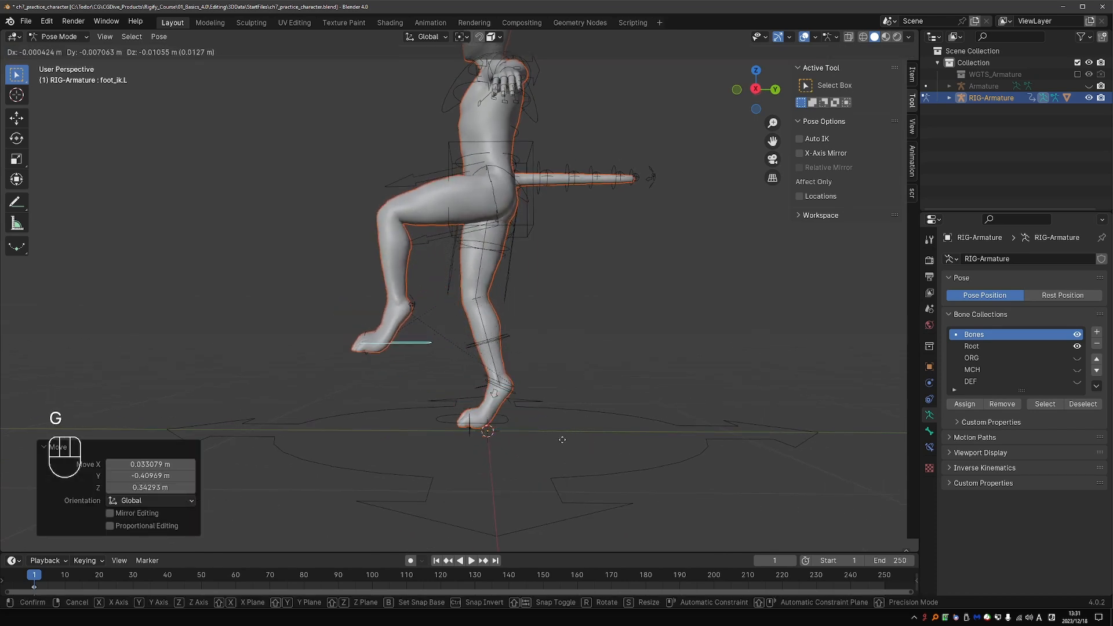
pyautogui.click(578, 434)
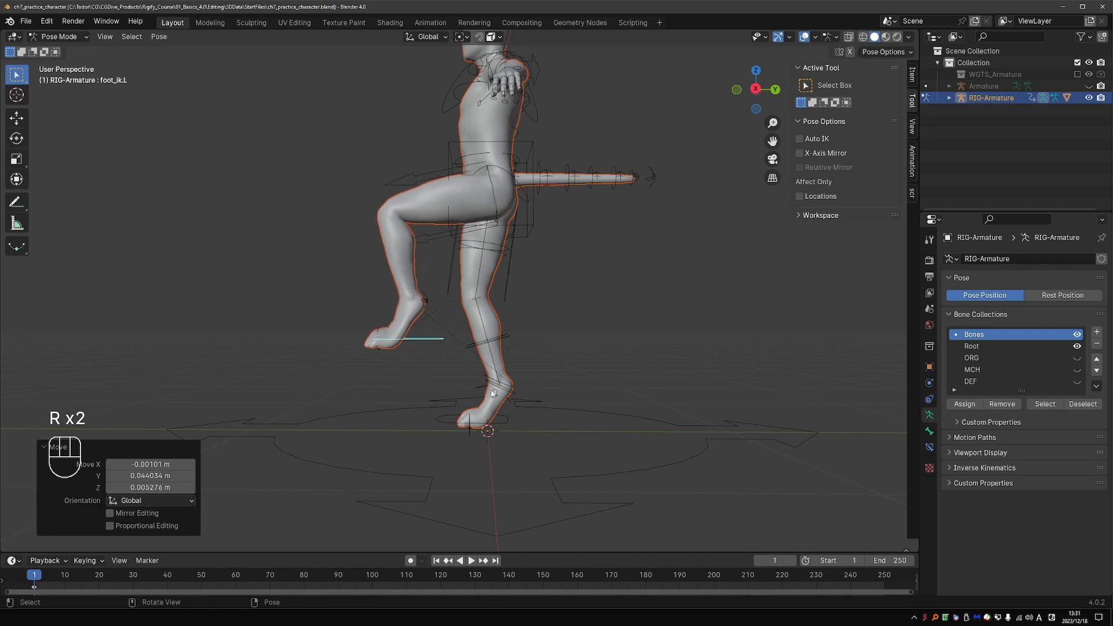
# - Try rotating the left foot's IK control, marking its pivot at the ankle with a temporary annotation and erasing it
pyautogui.press('r')
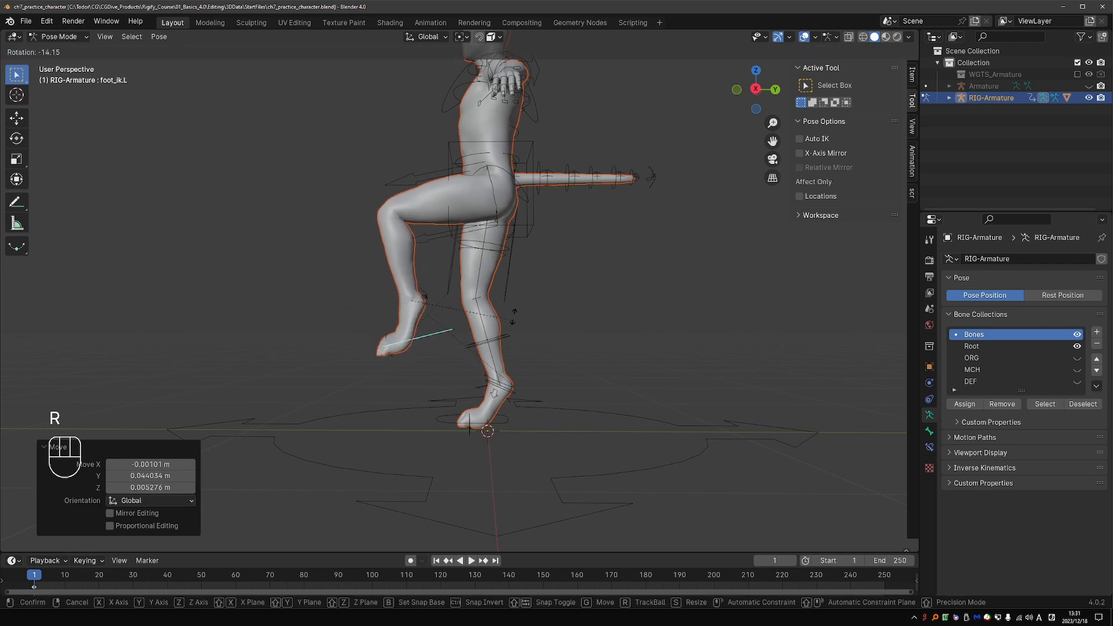
pyautogui.rightClick(499, 336)
pyautogui.press('d')
pyautogui.press('d')
pyautogui.moveTo(408, 297); pyautogui.dragTo(413, 295)
pyautogui.press('d')
pyautogui.press('d')
pyautogui.press('d')
pyautogui.press('d')
pyautogui.press('d')
pyautogui.press('d')
pyautogui.press('d')
pyautogui.moveTo(413, 294); pyautogui.dragTo(405, 301, button='right')
pyautogui.press('r')
pyautogui.rightClick(447, 364)
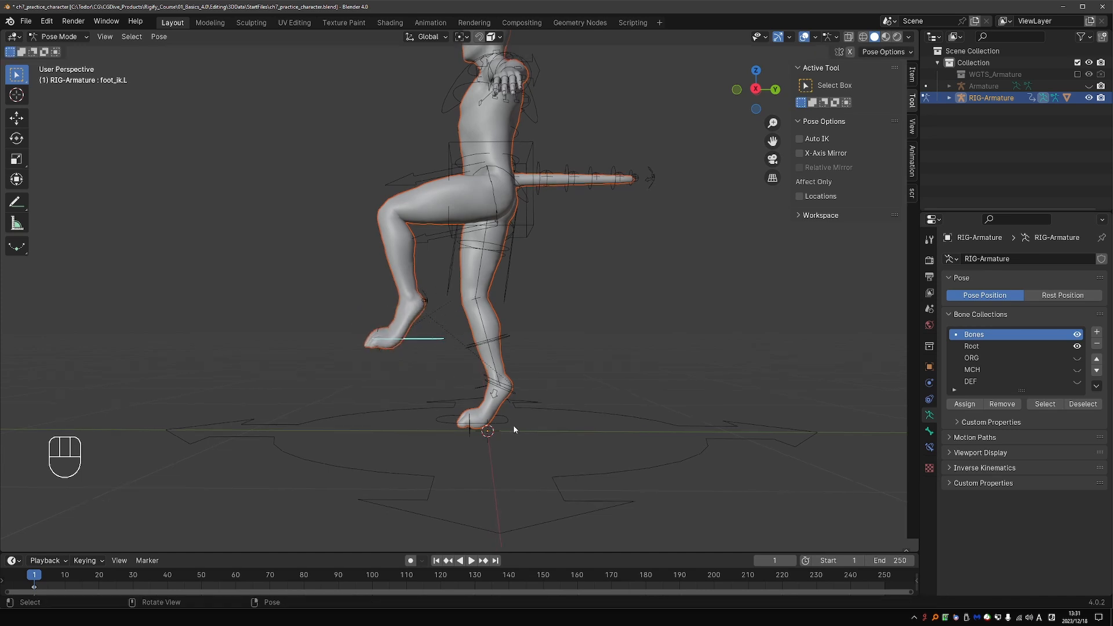
# - Raise the right foot's IK control about 0.26 m and try rotating it to check its pivot
pyautogui.click(513, 430)
pyautogui.press('g')
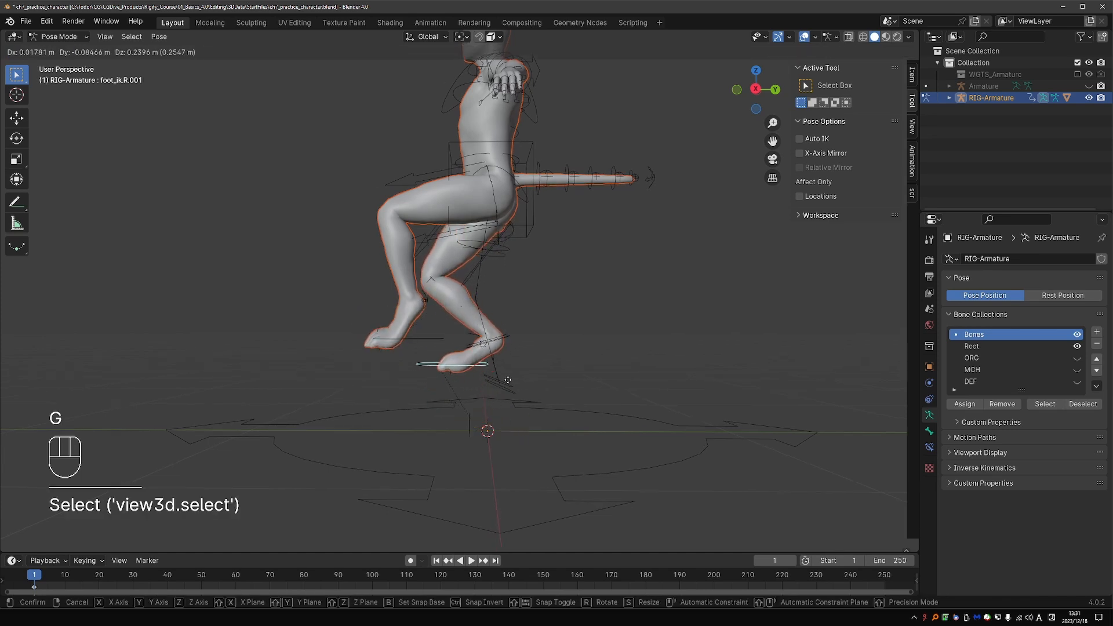
pyautogui.click(536, 382)
pyautogui.press('r')
pyautogui.press('r')
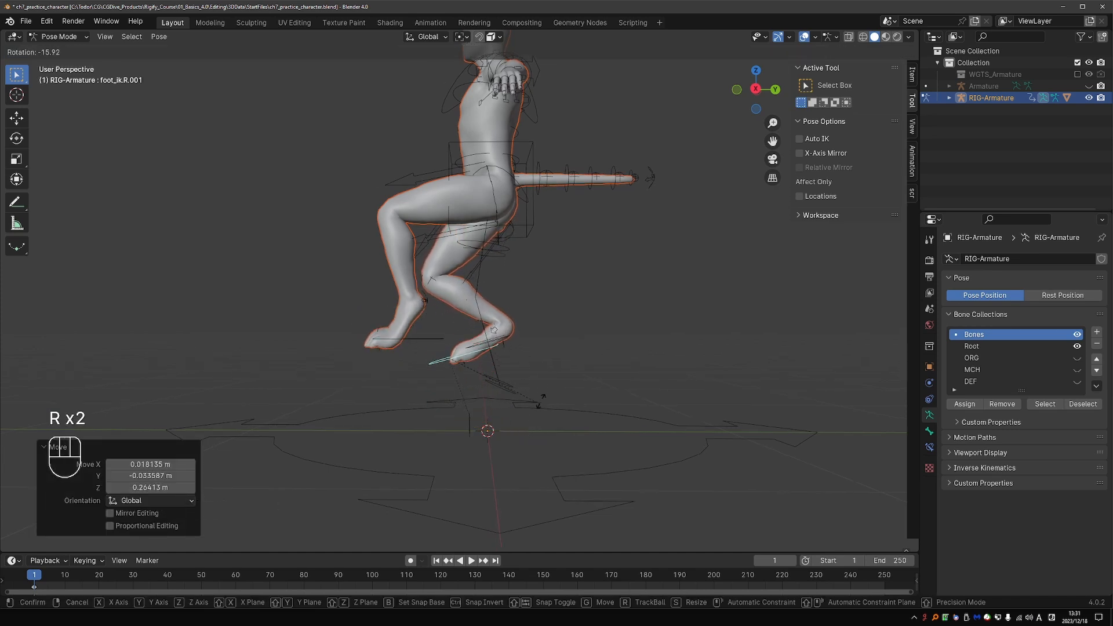
pyautogui.rightClick(531, 425)
# - Mark the right foot's pivot at the toe tip with a small annotation
pyautogui.press('d')
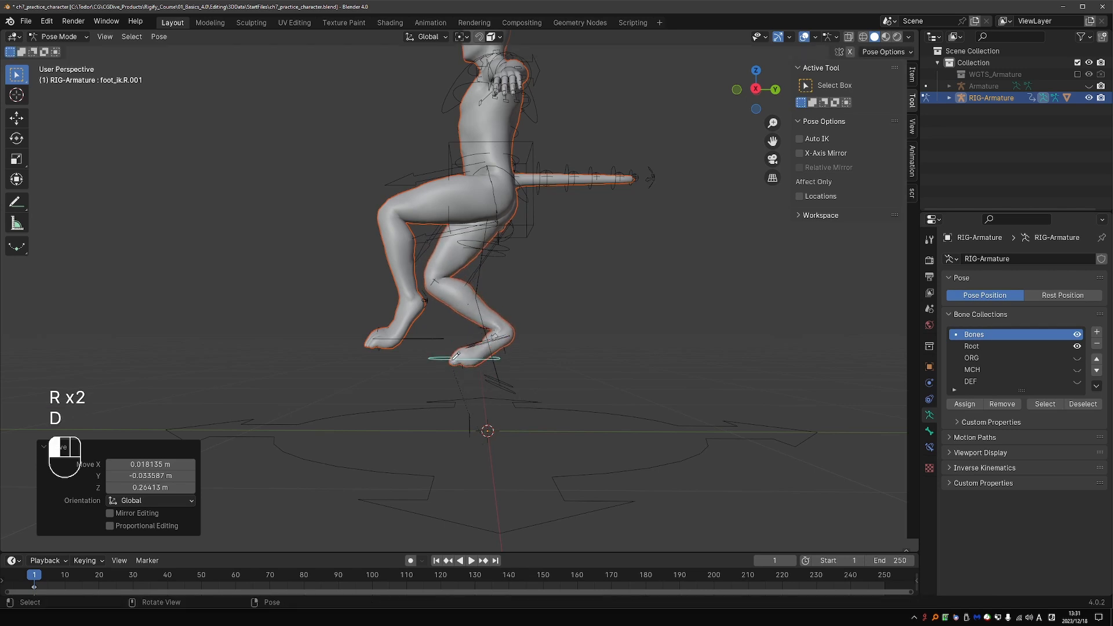
pyautogui.press('d')
pyautogui.press('d')
pyautogui.press('r')
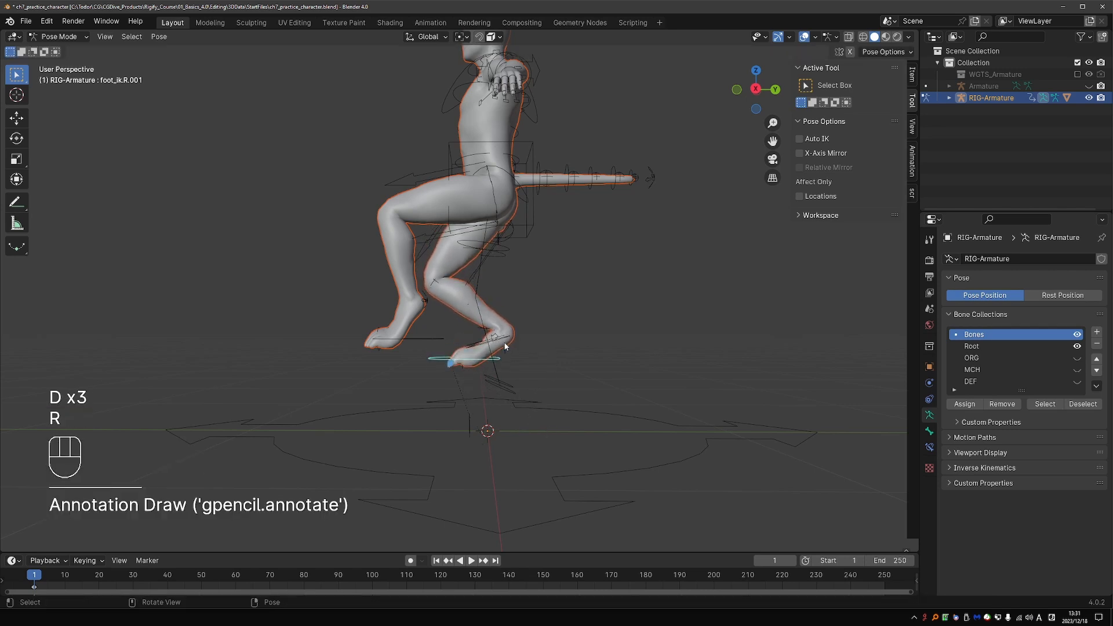
# - Turn bone X-Ray on and test the right foot's heel control by rotating it about -36.7° and partly back
pyautogui.scroll(2, 496, 335)
pyautogui.hotkey('alt', 'z')
pyautogui.click(491, 332)
pyautogui.press('r')
pyautogui.press('r')
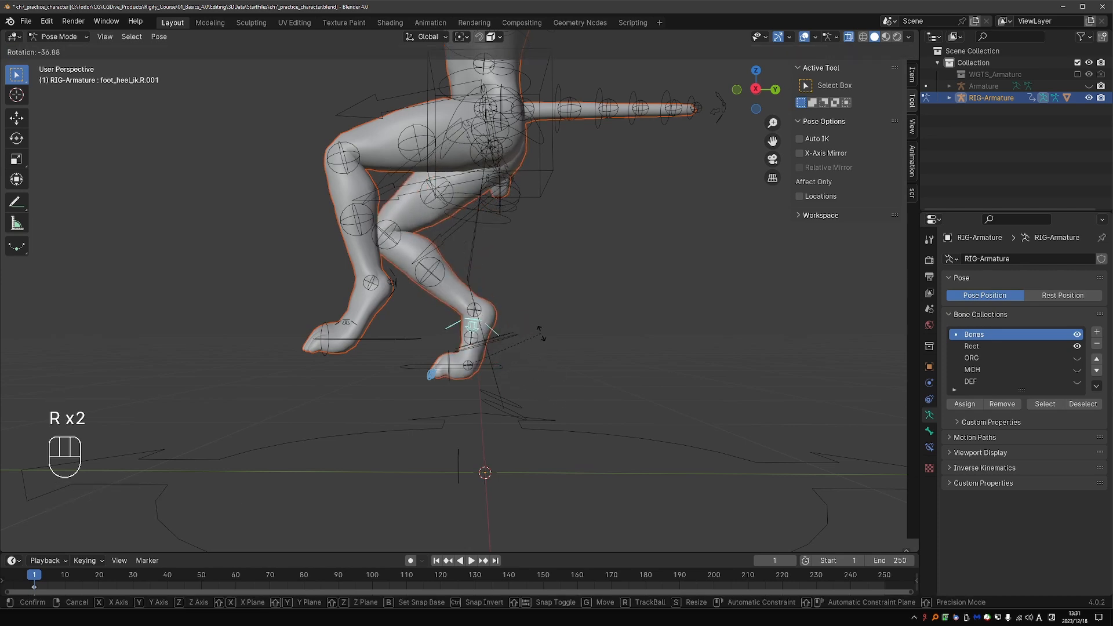
pyautogui.click(528, 350)
pyautogui.press('r')
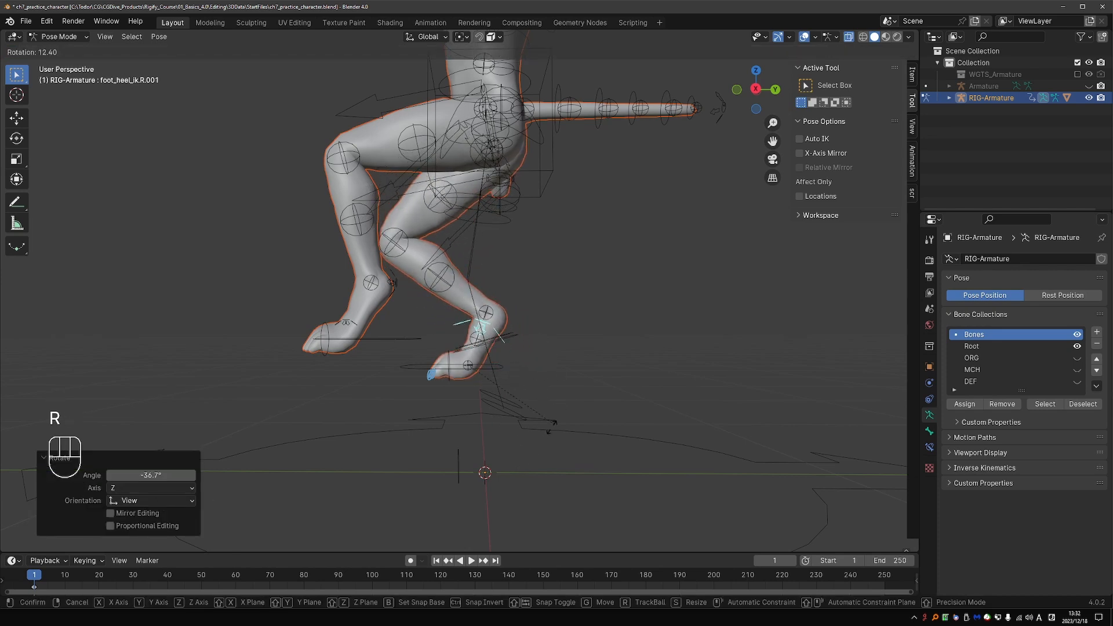
pyautogui.click(538, 383)
# - Reset the location and rotation of all controls and turn bone X-Ray off
pyautogui.press('a')
pyautogui.hotkey('alt', 'g')
pyautogui.hotkey('alt', 'r')
pyautogui.moveTo(529, 436); pyautogui.dragTo(635, 432, button='middle')
pyautogui.press('z')
# - Raise the IK controls of both feet off the ground, the right one by about 0.21 m
pyautogui.click(523, 453)
pyautogui.press('g')
pyautogui.click(501, 405)
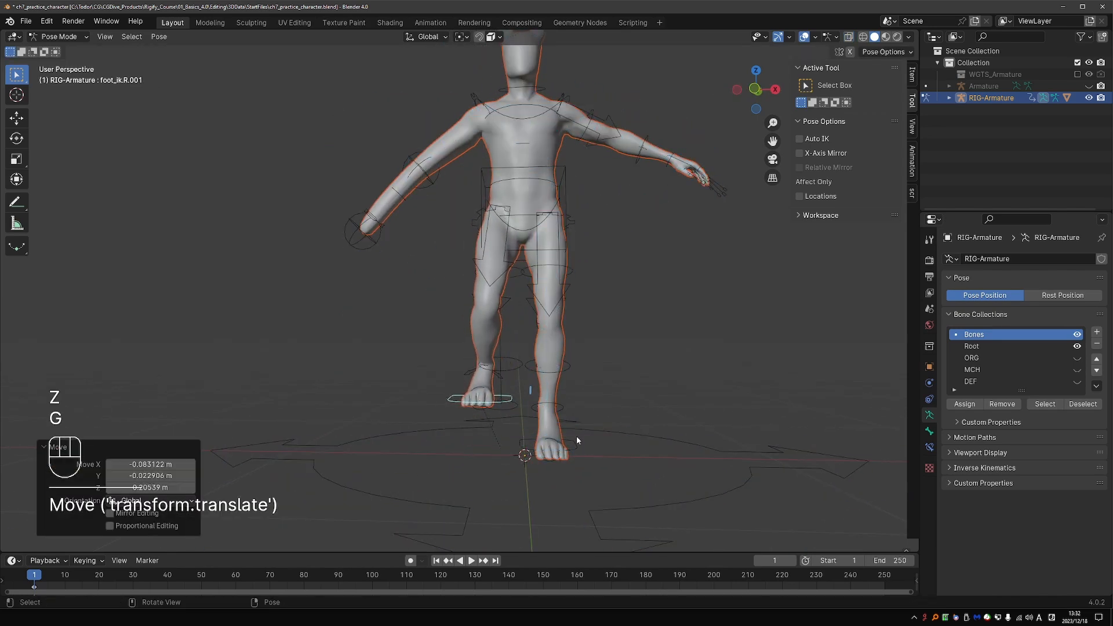
pyautogui.click(577, 445)
pyautogui.press('g')
pyautogui.click(592, 402)
pyautogui.moveTo(591, 404); pyautogui.dragTo(487, 414, button='middle')
# - Try rotating the left foot's IK control, and rotate its heel control to test the foot roll
pyautogui.press('r')
pyautogui.rightClick(605, 398)
pyautogui.click(575, 367)
pyautogui.press('r')
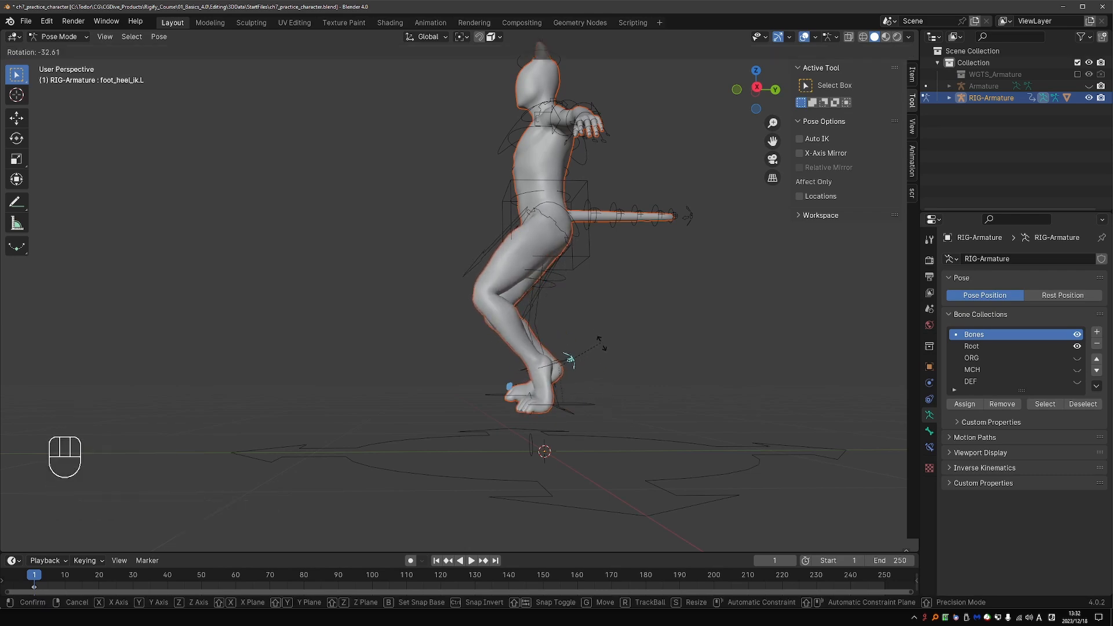
pyautogui.click(562, 400)
# - Turn bone X-Ray on and try rotating the left foot's spin control
pyautogui.press('z')
pyautogui.scroll(1, 546, 387)
pyautogui.click(546, 387)
pyautogui.click(545, 390)
pyautogui.press('r')
pyautogui.moveTo(548, 399); pyautogui.dragTo(588, 428, button='middle')
pyautogui.rightClick(598, 401)
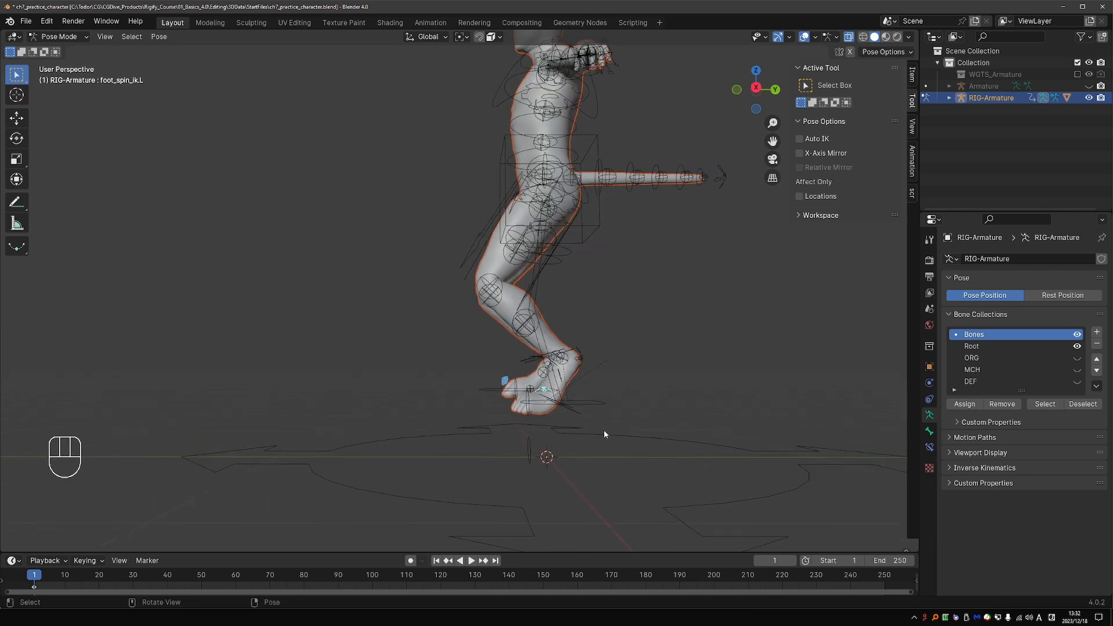
# - Move the right foot's IK control forward and try rotating it
pyautogui.click(490, 391)
pyautogui.press('g')
pyautogui.click(455, 385)
pyautogui.press('r')
pyautogui.rightClick(520, 374)
# - Rotate the right foot's heel control by about -38.4°
pyautogui.click(516, 362)
pyautogui.press('r')
pyautogui.click(522, 374)
pyautogui.scroll(-2, 526, 390)
pyautogui.moveTo(529, 395); pyautogui.dragTo(580, 397, button='middle')
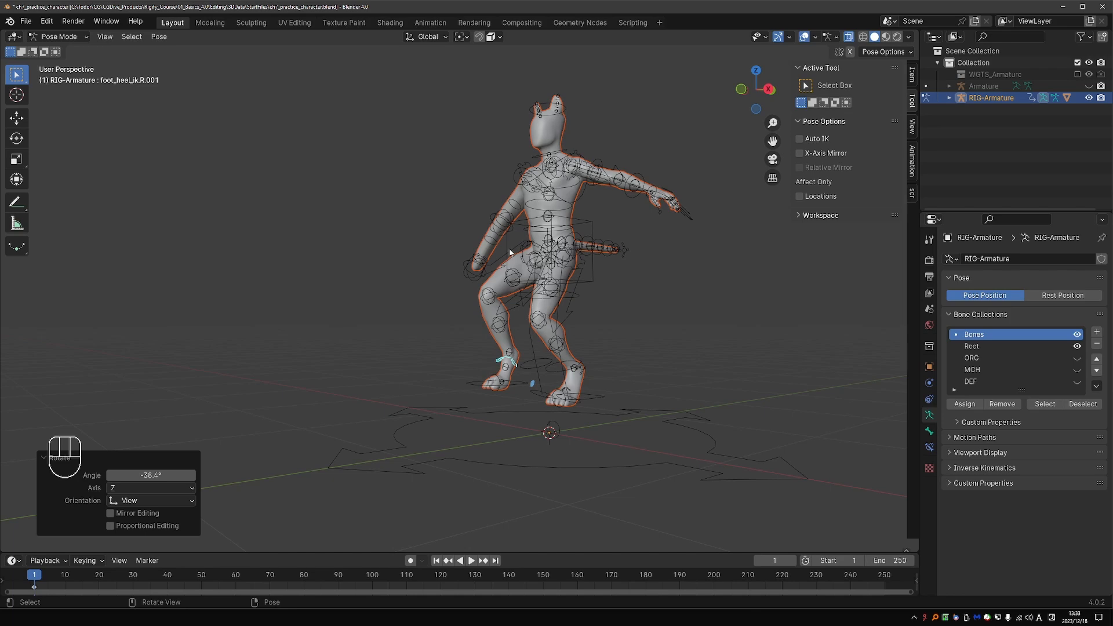
# - Leave pose mode on the generated rig, open the metarig Armature in edit mode and isolate it in local view
pyautogui.press('Tab')
pyautogui.click(986, 86)
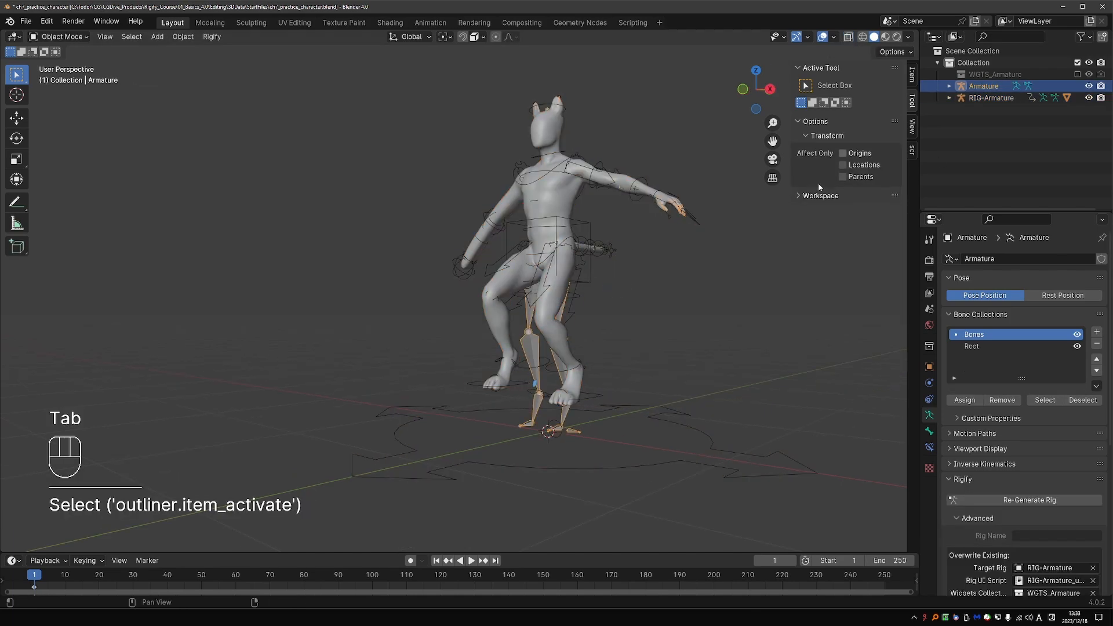
pyautogui.press('Tab')
pyautogui.press('KP_Divide')
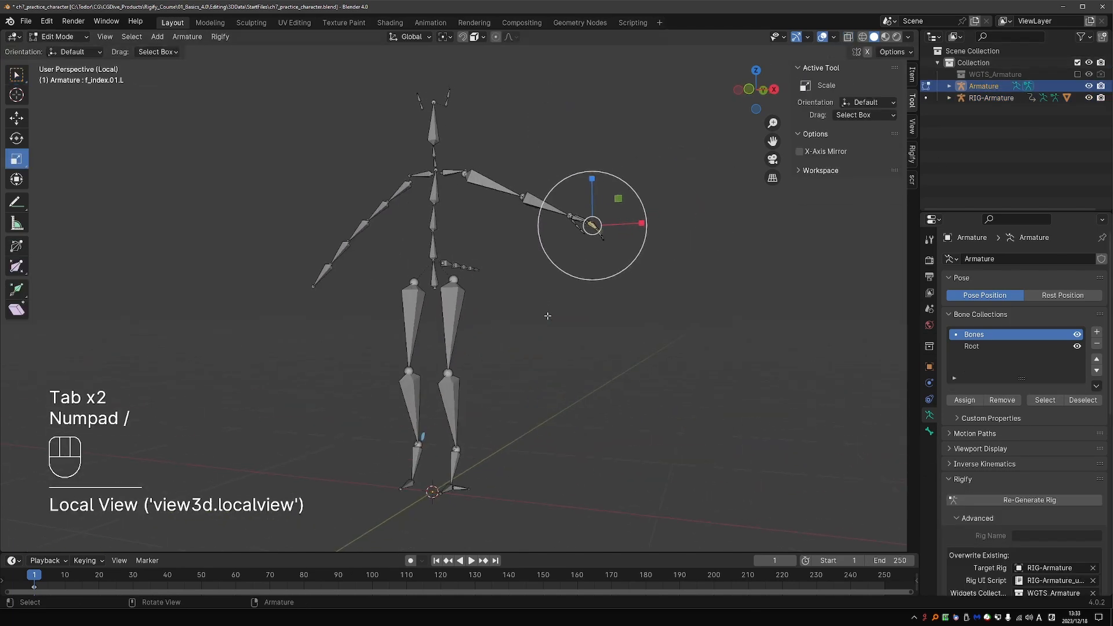
# - Delete all bones of the metarig's left leg, from the thigh down to the toe
pyautogui.keyDown('shift'); pyautogui.moveTo(413, 359); pyautogui.dragTo(452, 318, button='middle'); pyautogui.keyUp('shift')
pyautogui.click(491, 281)
pyautogui.keyDown('shift'); pyautogui.moveTo(466, 353); pyautogui.dragTo(527, 478); pyautogui.keyUp('shift')
pyautogui.moveTo(506, 451); pyautogui.dragTo(529, 435, button='middle')
pyautogui.press('x')
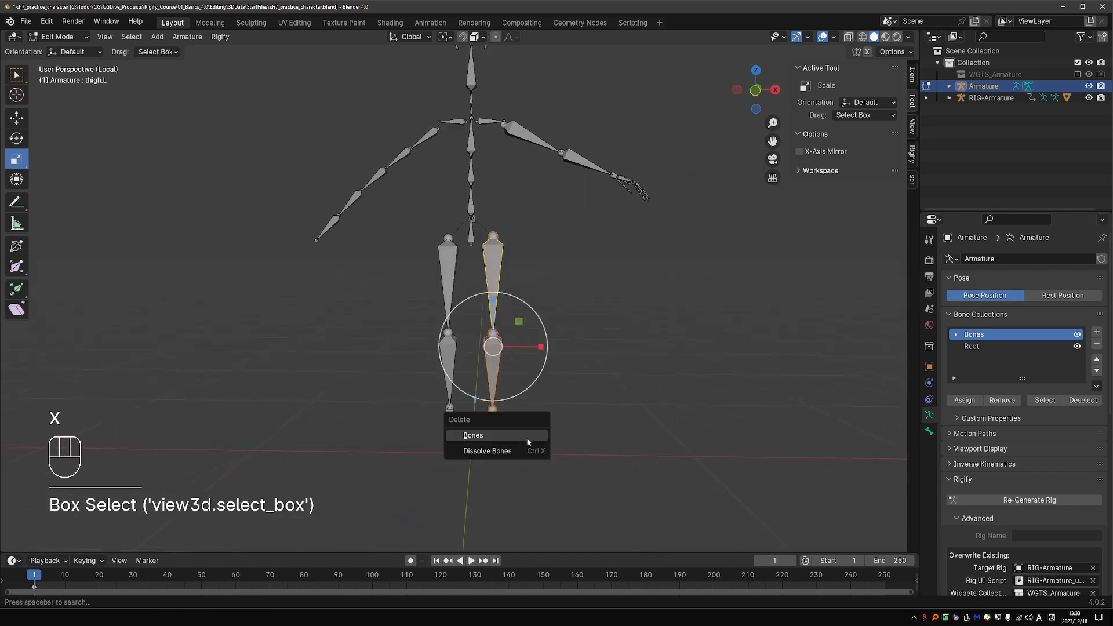
pyautogui.click(525, 439)
# - Rename the right thigh bone to thigh.R, without the numeric suffix
pyautogui.click(459, 277)
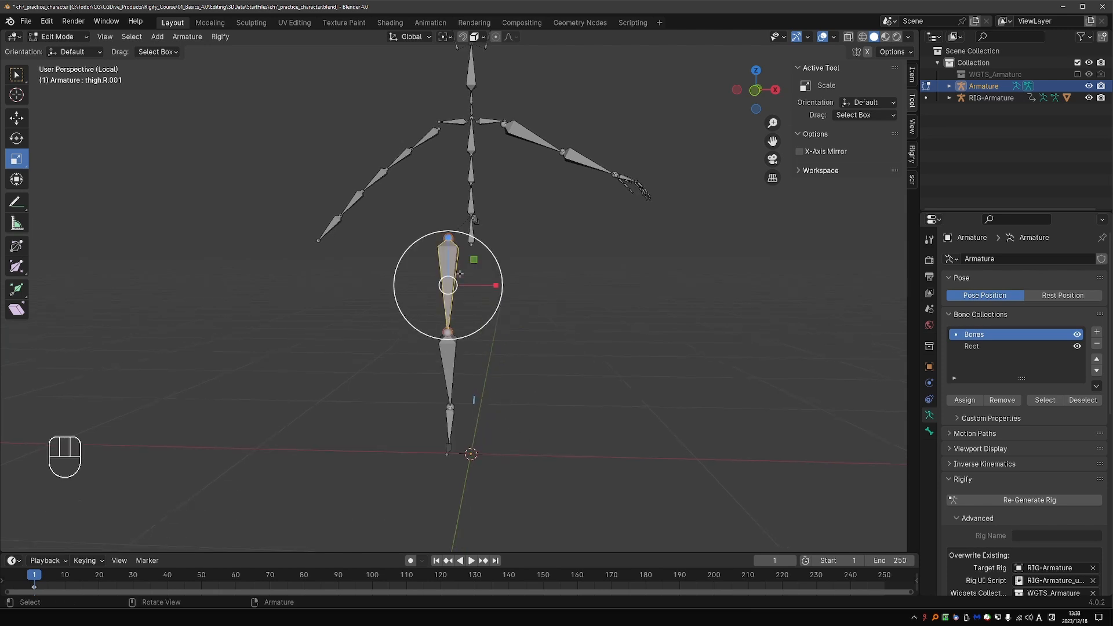
pyautogui.moveTo(460, 276); pyautogui.dragTo(356, 326, button='middle')
pyautogui.press('F2')
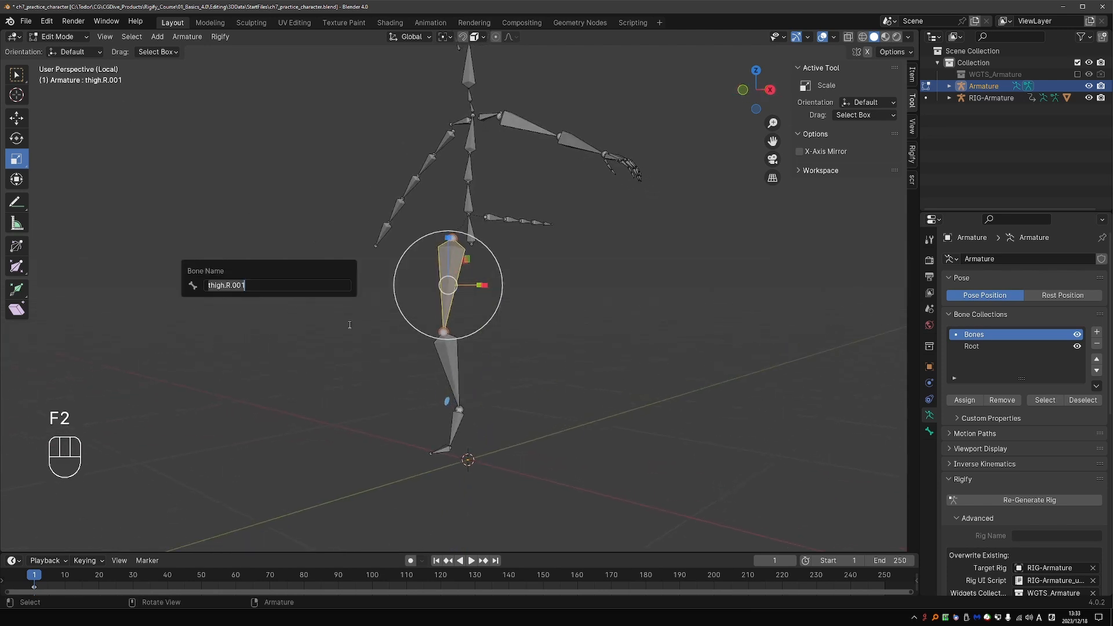
pyautogui.moveTo(230, 286); pyautogui.dragTo(274, 286)
pyautogui.press('BackSpace')
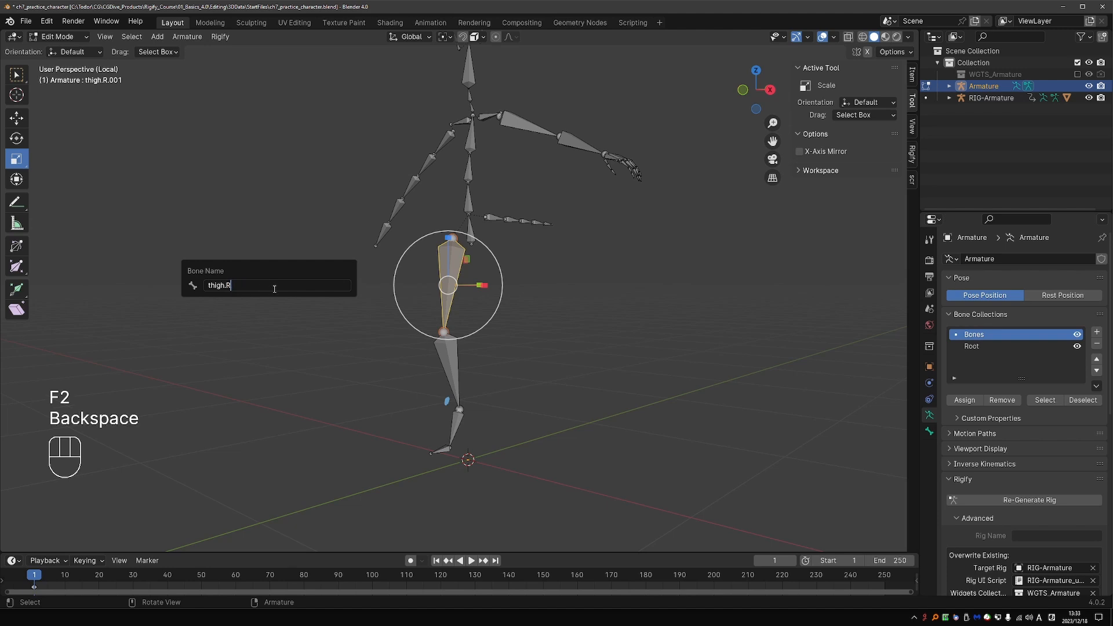
pyautogui.press('Return')
# - Rename the right shin bone to shin.R
pyautogui.click(453, 371)
pyautogui.press('F2')
pyautogui.moveTo(413, 359); pyautogui.dragTo(452, 360)
pyautogui.press('BackSpace')
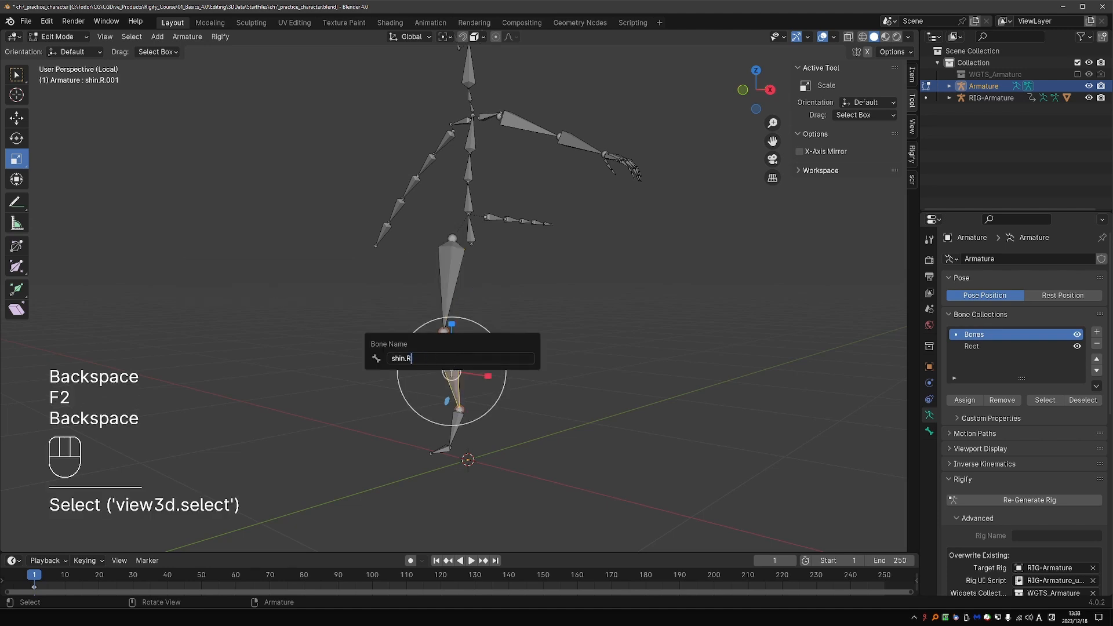
pyautogui.press('Return')
# - Rename the right foot bone to foot.R
pyautogui.click(455, 424)
pyautogui.press('F2')
pyautogui.moveTo(416, 425); pyautogui.dragTo(468, 426)
pyautogui.press('BackSpace')
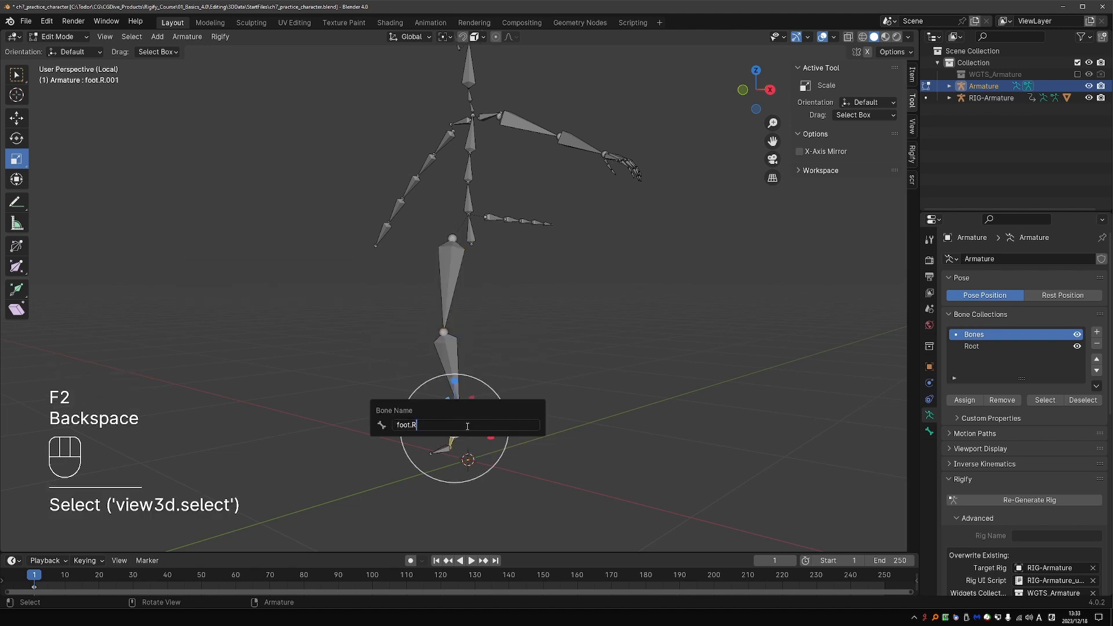
pyautogui.press('Return')
# - Remove the numeric suffix from the right toe bone's name
pyautogui.click(448, 449)
pyautogui.press('F2')
pyautogui.moveTo(408, 450); pyautogui.dragTo(441, 450)
pyautogui.press('BackSpace')
pyautogui.press('BackSpace')
pyautogui.press('Return')
# - Select all the right leg's bones and symmetrize them to recreate the left leg
pyautogui.moveTo(413, 400); pyautogui.dragTo(462, 400, button='middle')
pyautogui.keyDown('shift'); pyautogui.moveTo(405, 265); pyautogui.dragTo(485, 483); pyautogui.keyUp('shift')
pyautogui.keyDown('shift'); pyautogui.click(444, 364); pyautogui.keyUp('shift')
pyautogui.keyDown('shift'); pyautogui.click(440, 263); pyautogui.keyUp('shift')
pyautogui.keyDown('shift'); pyautogui.click(449, 368); pyautogui.keyUp('shift')
pyautogui.keyDown('shift'); pyautogui.moveTo(377, 402); pyautogui.dragTo(489, 403); pyautogui.keyUp('shift')
pyautogui.rightClick(489, 402)
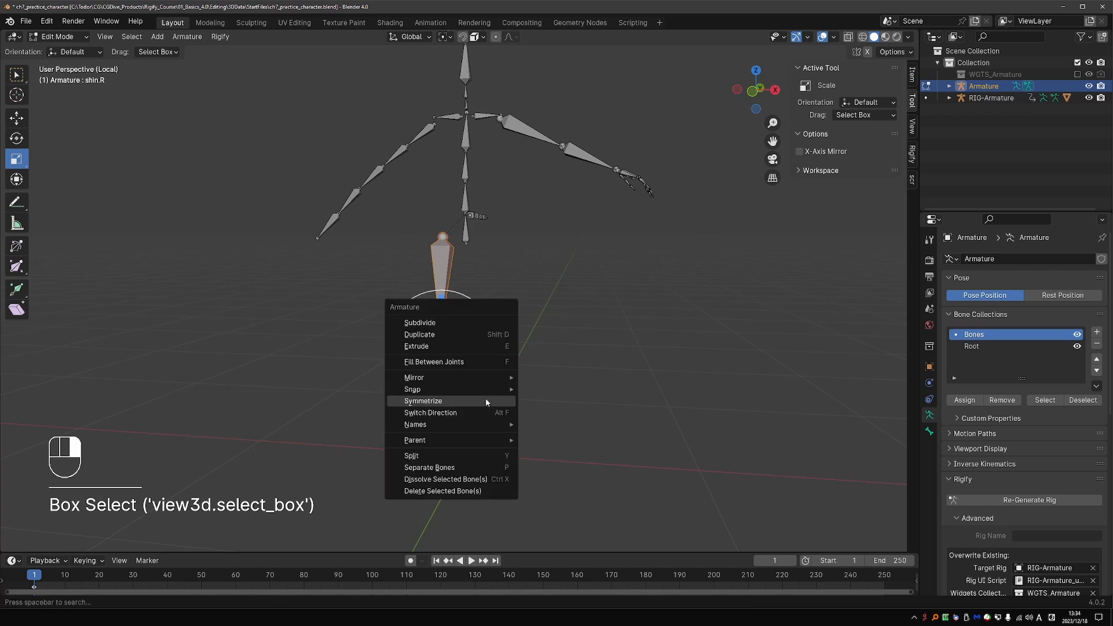
pyautogui.click(489, 401)
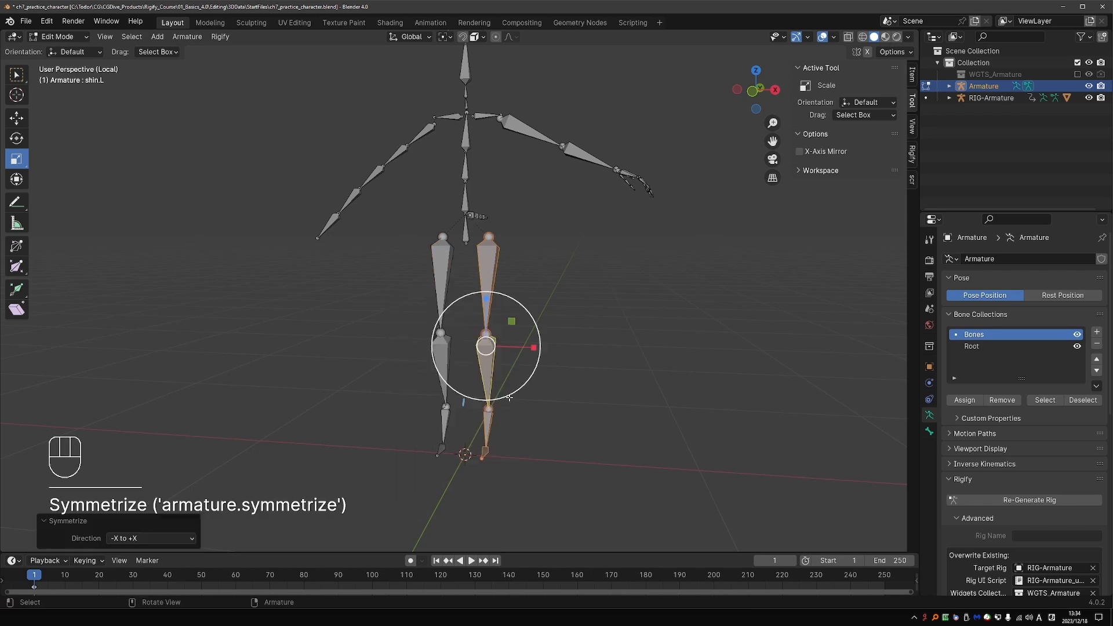
# - Re-generate the Rigify rig from the corrected metarig and leave local view
pyautogui.click(1014, 499)
pyautogui.press('KP_Divide')
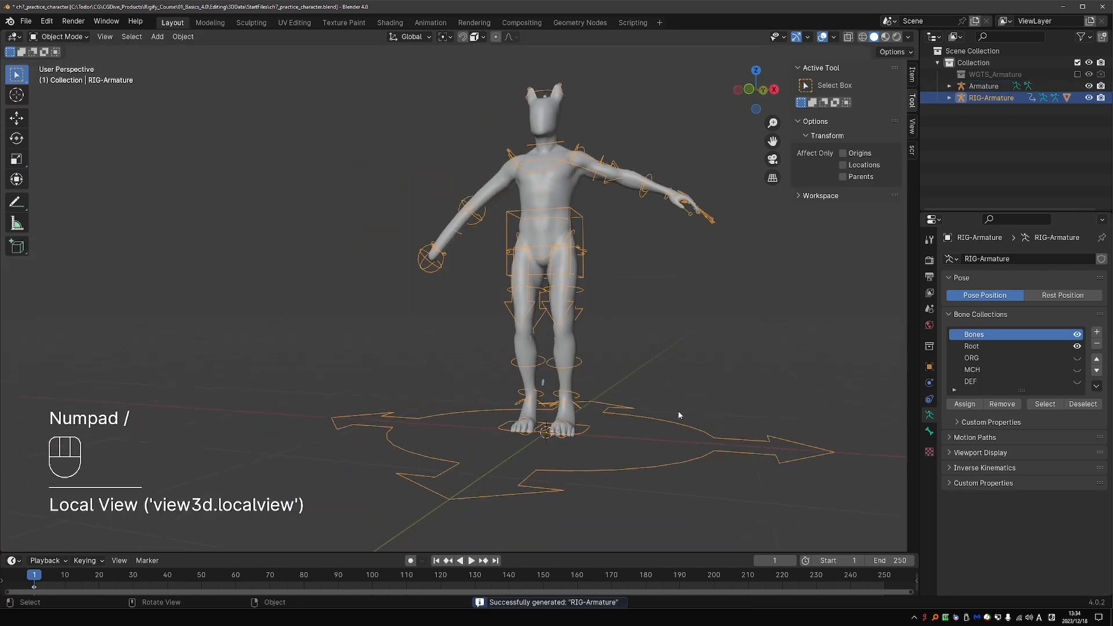
pyautogui.press('Tab')
# - Parent the character mesh to the regenerated rig with automatic weights
pyautogui.click(574, 360)
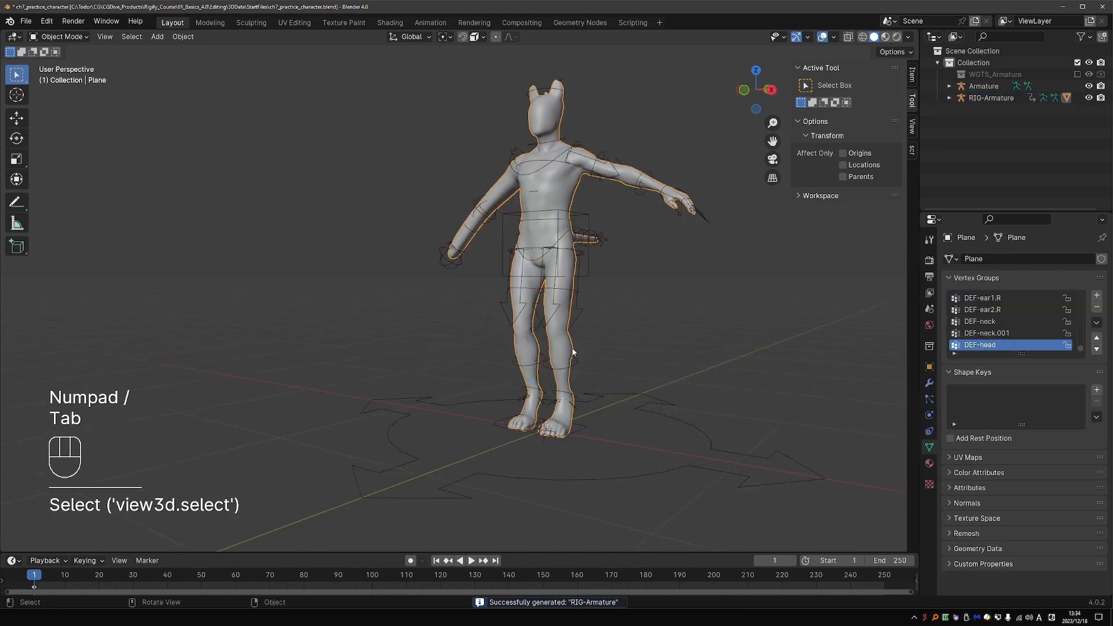
pyautogui.keyDown('shift'); pyautogui.click(580, 319); pyautogui.keyUp('shift')
pyautogui.hotkey('ctrl', 'p')
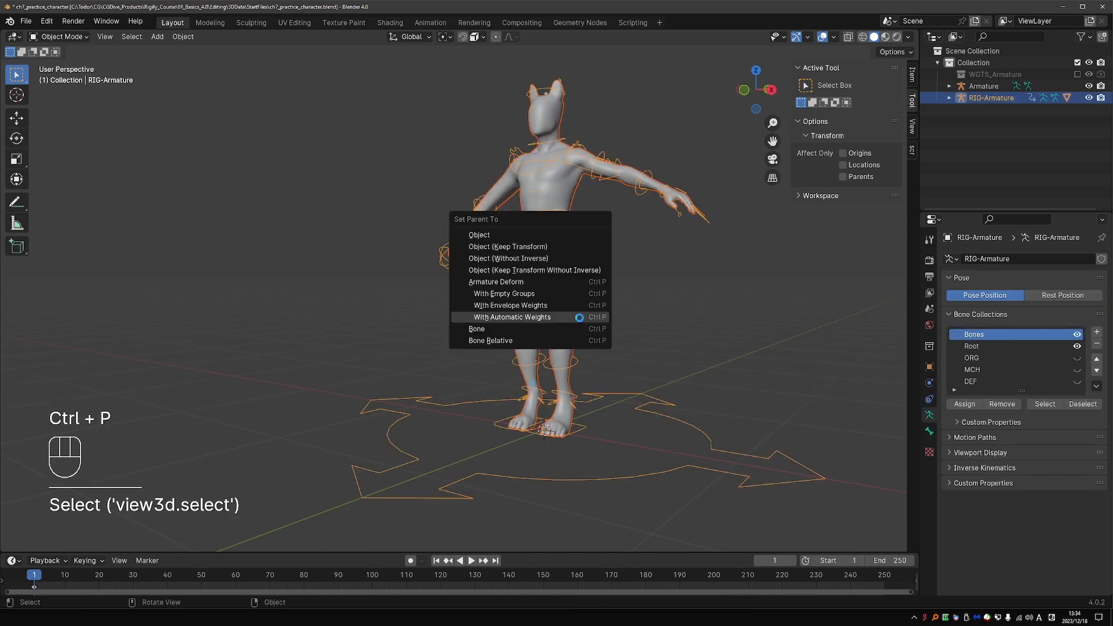
pyautogui.click(582, 319)
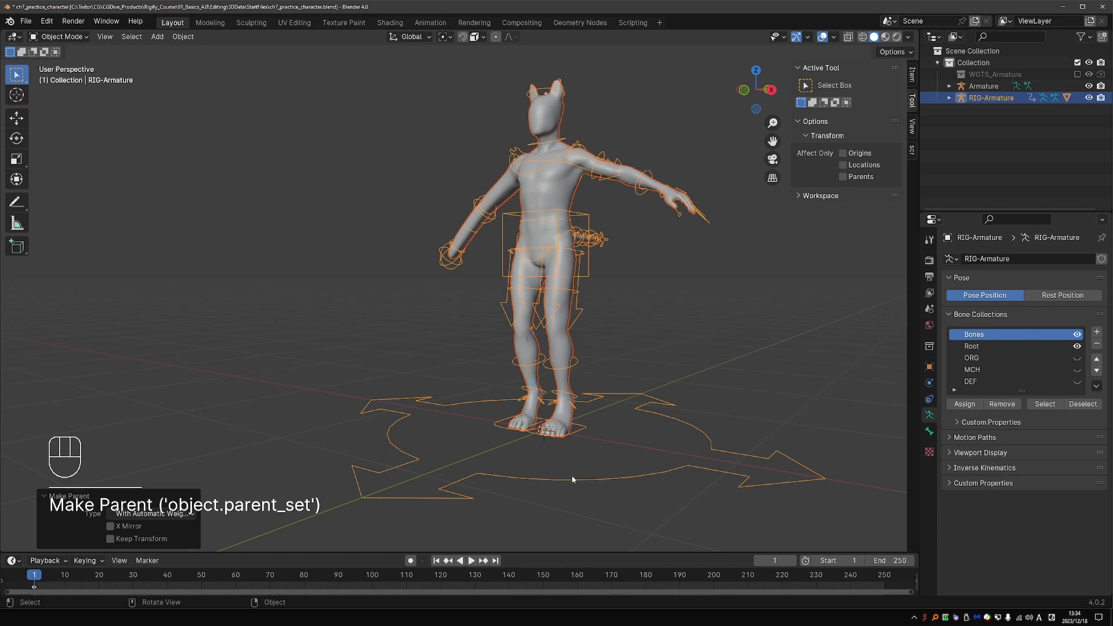
# - Put the rig in pose mode and raise the IK controls of both feet to test the leg deformation
pyautogui.moveTo(573, 479); pyautogui.dragTo(587, 478, button='middle')
pyautogui.press('Tab')
pyautogui.click(578, 435)
pyautogui.press('g')
pyautogui.press('z')
pyautogui.click(570, 437)
pyautogui.click(539, 429)
pyautogui.press('g')
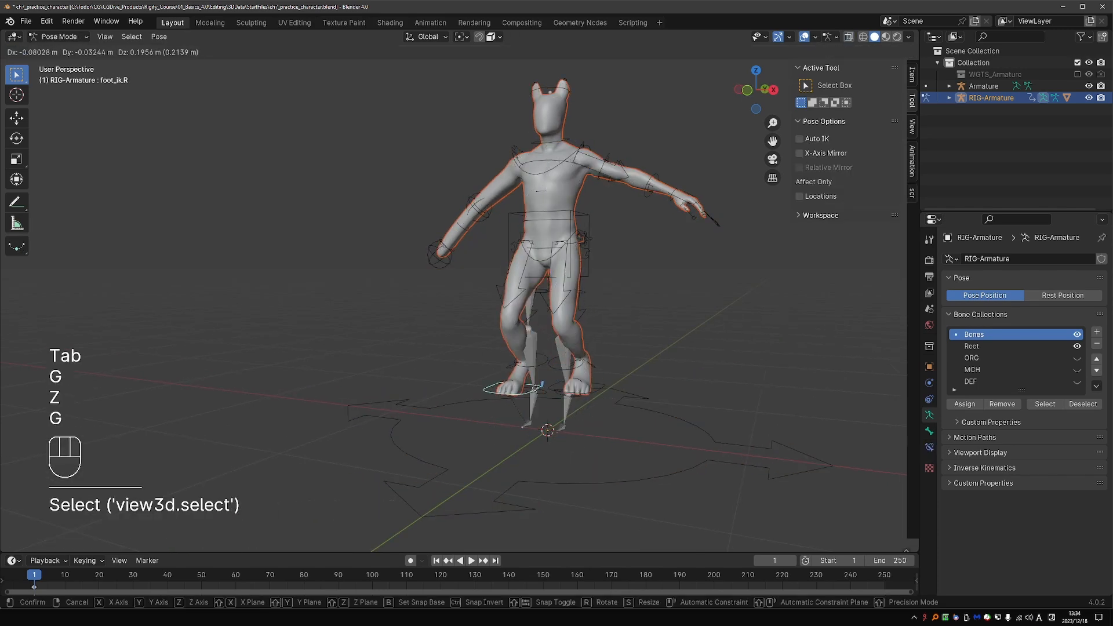
pyautogui.click(531, 389)
# - Rotate the left hand's IK control and move it down beside the body to test the arm
pyautogui.moveTo(558, 230); pyautogui.dragTo(579, 228, button='middle')
pyautogui.click(579, 228)
pyautogui.press('g')
pyautogui.rightClick(653, 225)
pyautogui.click(673, 203)
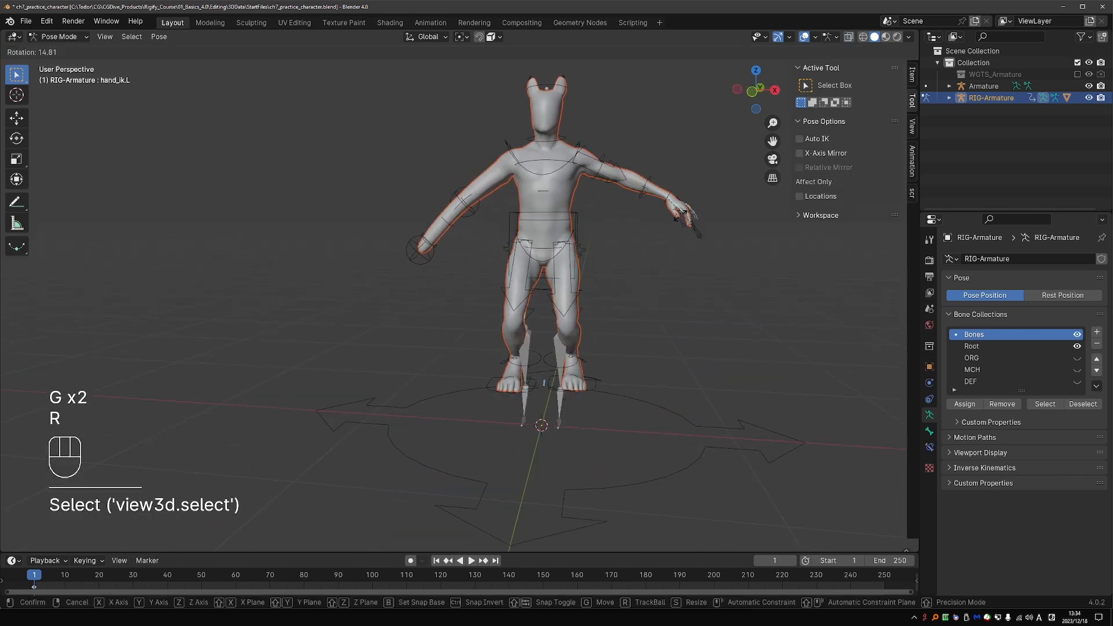
pyautogui.press('r')
pyautogui.click(661, 232)
pyautogui.press('g')
pyautogui.click(623, 255)
# - Hide the original Armature metarig in the viewport
pyautogui.moveTo(603, 332); pyautogui.dragTo(553, 337, button='middle')
pyautogui.click(1089, 86)
pyautogui.moveTo(719, 216); pyautogui.dragTo(751, 213, button='middle')
pyautogui.moveTo(398, 298); pyautogui.dragTo(418, 299, button='middle')
# - Scale and rotate a finger control of the left hand to test how it bends
pyautogui.scroll(3, 675, 308)
pyautogui.keyDown('shift'); pyautogui.moveTo(565, 252); pyautogui.dragTo(587, 311, button='middle'); pyautogui.keyUp('shift')
pyautogui.click(574, 239)
pyautogui.press('s')
pyautogui.click(580, 290)
pyautogui.press('r')
pyautogui.click(522, 288)
pyautogui.moveTo(522, 289); pyautogui.dragTo(675, 281, button='middle')
pyautogui.press('r')
pyautogui.press('r')
pyautogui.click(566, 269)
# - Scale and rotate further controls on the left hand to test the rest of its deformation
pyautogui.click(600, 268)
pyautogui.press('s')
pyautogui.click(599, 262)
pyautogui.click(588, 284)
pyautogui.press('r')
pyautogui.click(720, 273)
pyautogui.click(598, 206)
pyautogui.press('r')
pyautogui.click(525, 263)
# - Move the right arm's tentacle end control through several positions to test its bending, leaving the arm lowered out to the side
pyautogui.scroll(-4, 525, 263)
pyautogui.moveTo(525, 263); pyautogui.dragTo(577, 264, button='middle')
pyautogui.click(327, 255)
pyautogui.press('g')
pyautogui.rightClick(315, 289)
pyautogui.moveTo(315, 289); pyautogui.dragTo(511, 275, button='middle')
pyautogui.press('g')
pyautogui.click(443, 283)
pyautogui.press('g')
pyautogui.click(455, 303)
pyautogui.press('g')
pyautogui.click(470, 275)
pyautogui.press('g')
pyautogui.press('g')
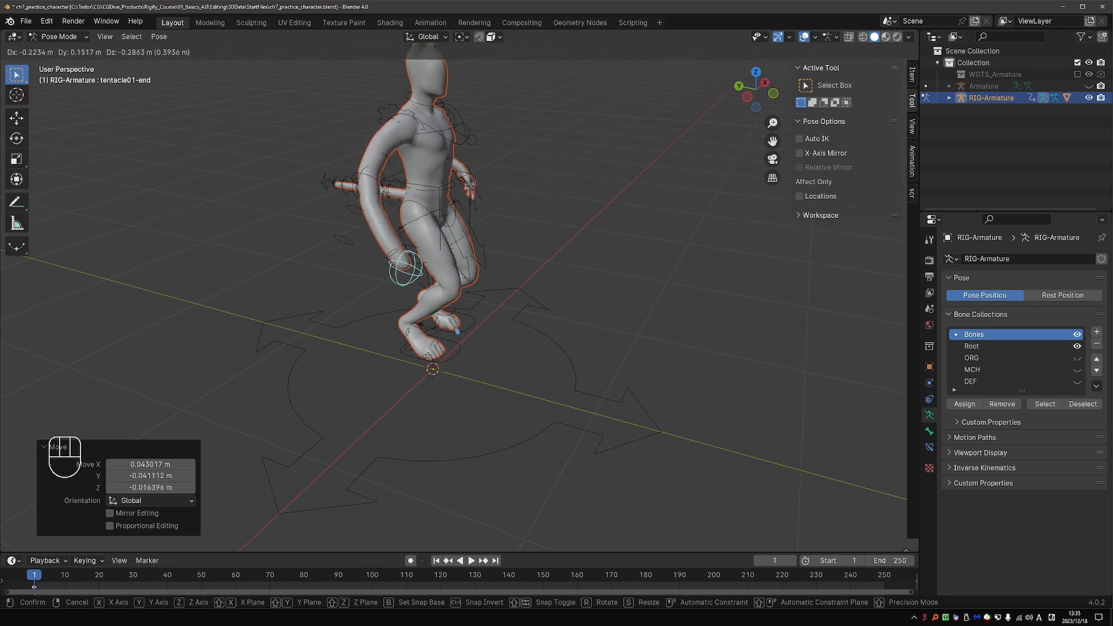
pyautogui.click(476, 283)
pyautogui.moveTo(475, 283); pyautogui.dragTo(399, 300, button='middle')
pyautogui.press('g')
pyautogui.click(478, 308)
pyautogui.moveTo(478, 307); pyautogui.dragTo(503, 319, button='middle')
pyautogui.press('g')
pyautogui.click(487, 330)
pyautogui.press('g')
pyautogui.click(424, 384)
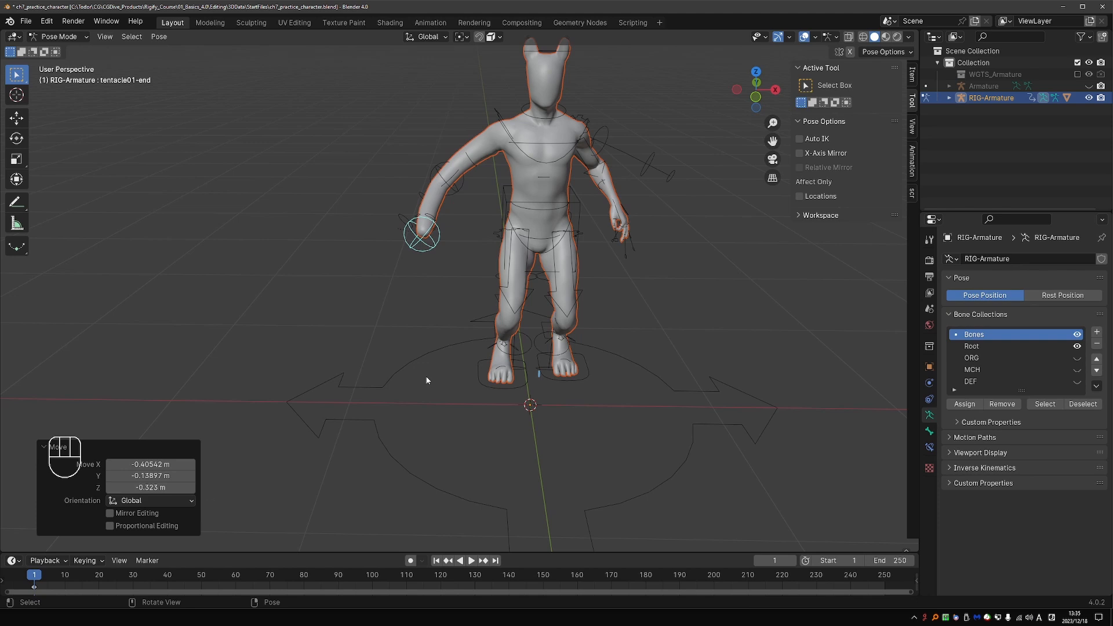
pyautogui.press('g')
pyautogui.click(399, 387)
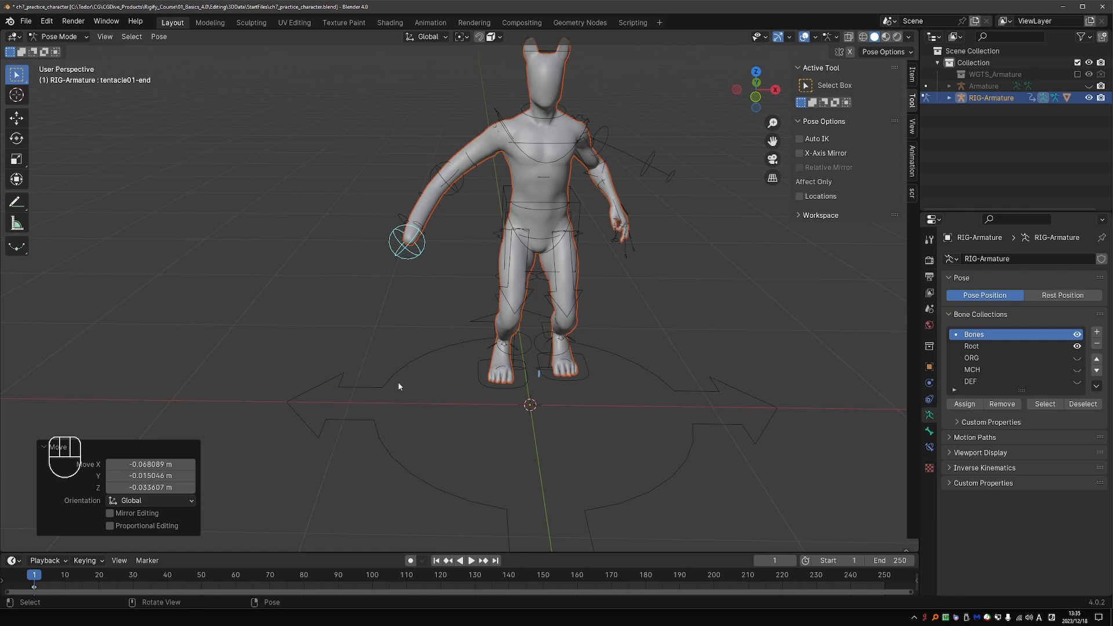
pyautogui.moveTo(399, 387); pyautogui.dragTo(555, 352, button='middle')
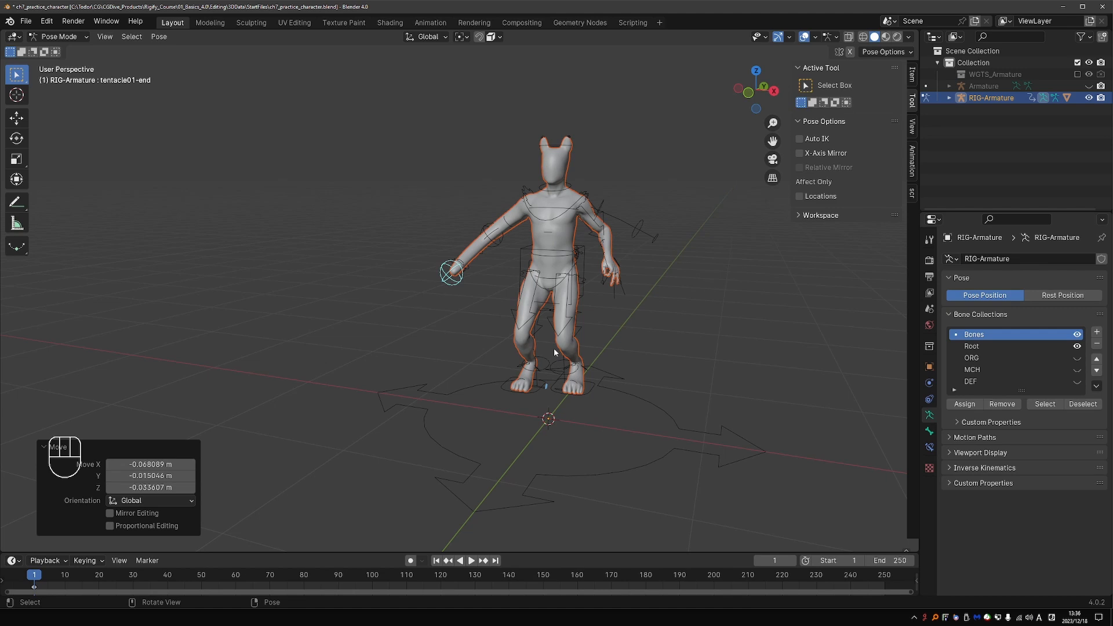
pyautogui.moveTo(555, 349); pyautogui.dragTo(574, 333, button='middle')
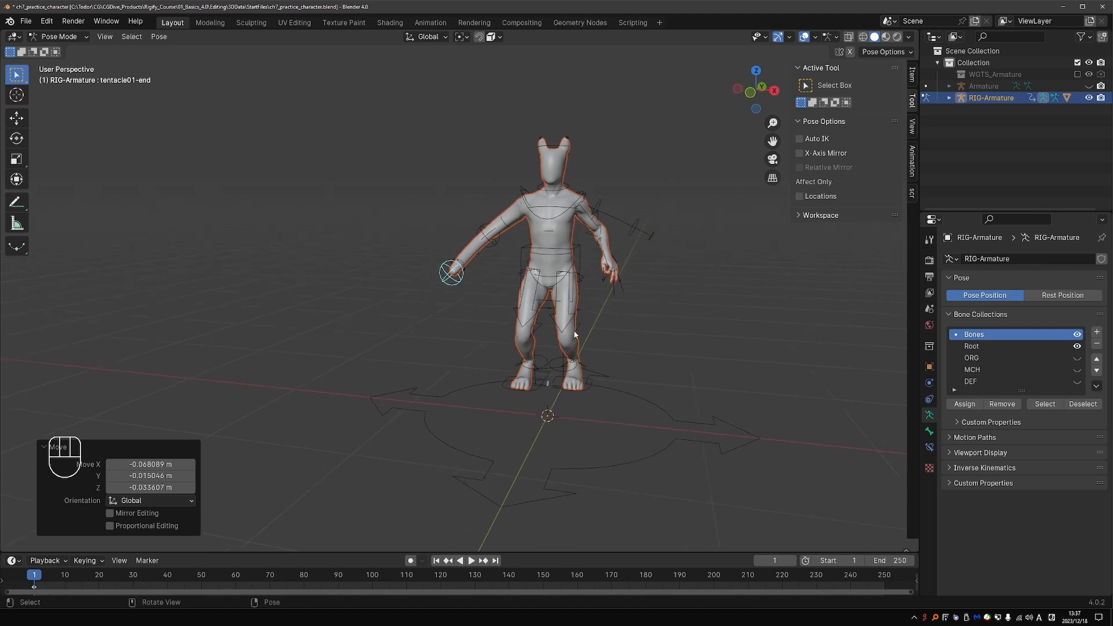
pyautogui.scroll(2, 575, 261)
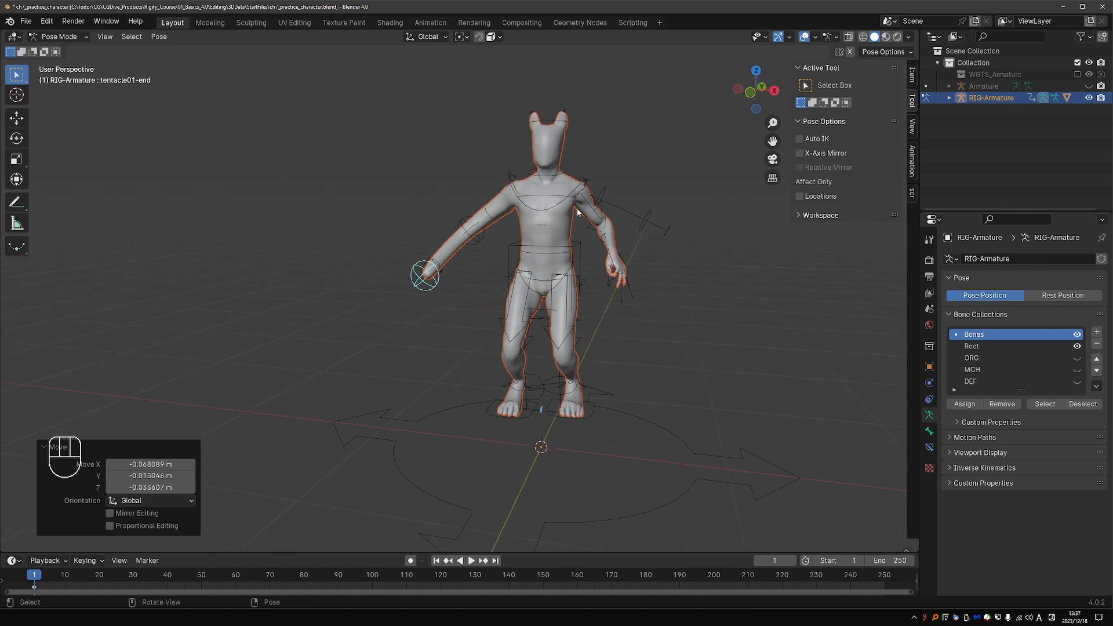
pyautogui.moveTo(596, 192); pyautogui.dragTo(559, 183, button='middle')
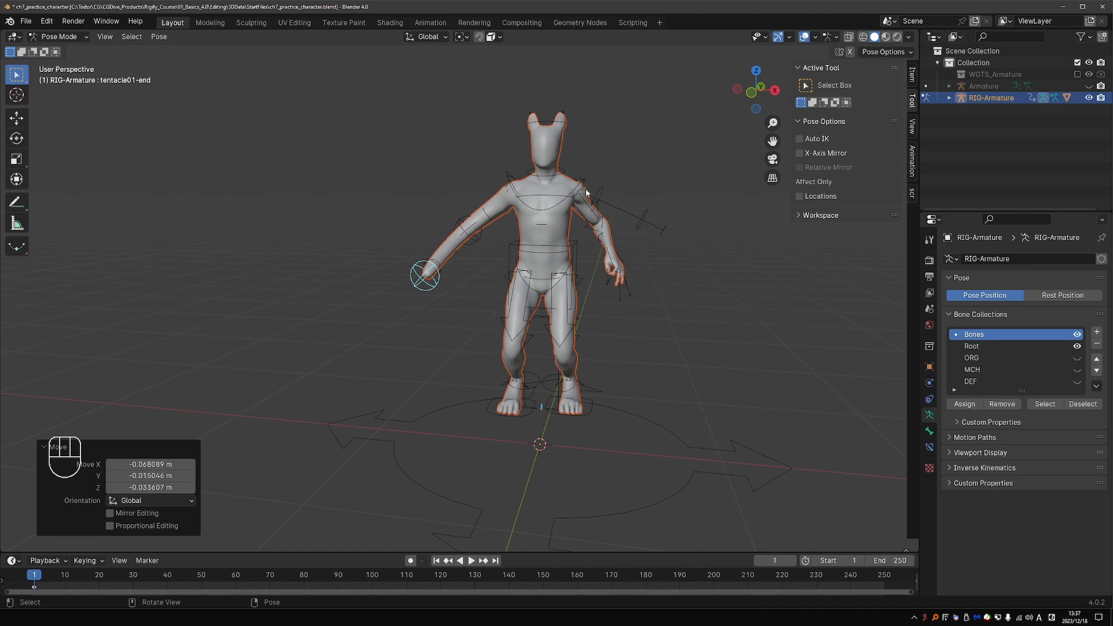
# - Toggle the visibility of the rig's Bones and Root layers off and on to check the layer controls
pyautogui.click(912, 73)
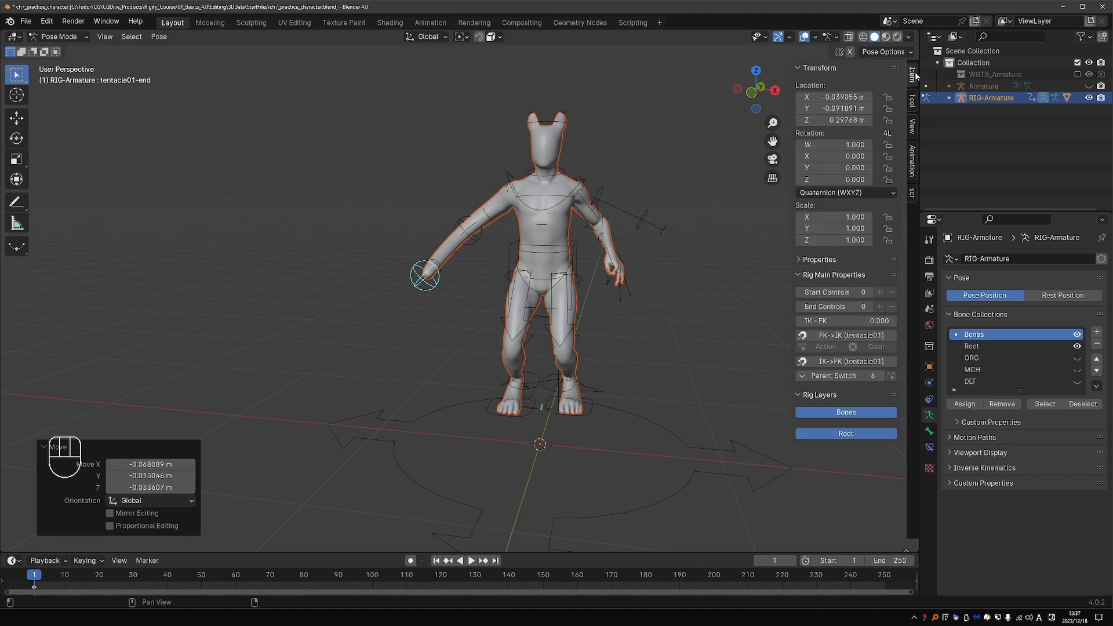
pyautogui.click(851, 413)
pyautogui.click(858, 158)
pyautogui.click(857, 160)
pyautogui.click(846, 137)
# - Add a Basic Human metarig, generate its rig and put it in pose mode to compare its rig layers
pyautogui.press('Tab')
pyautogui.click(511, 352)
pyautogui.hotkey('shift', 'a')
pyautogui.moveTo(428, 345)
pyautogui.moveTo(485, 378)
pyautogui.click(612, 393)
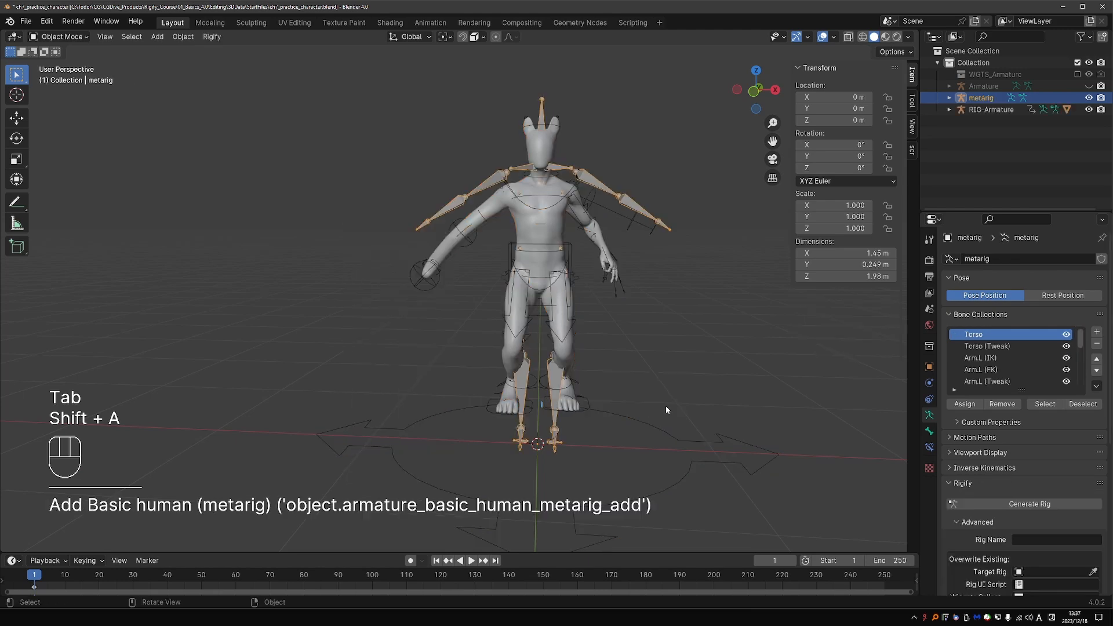
pyautogui.click(1022, 504)
pyautogui.press('Tab')
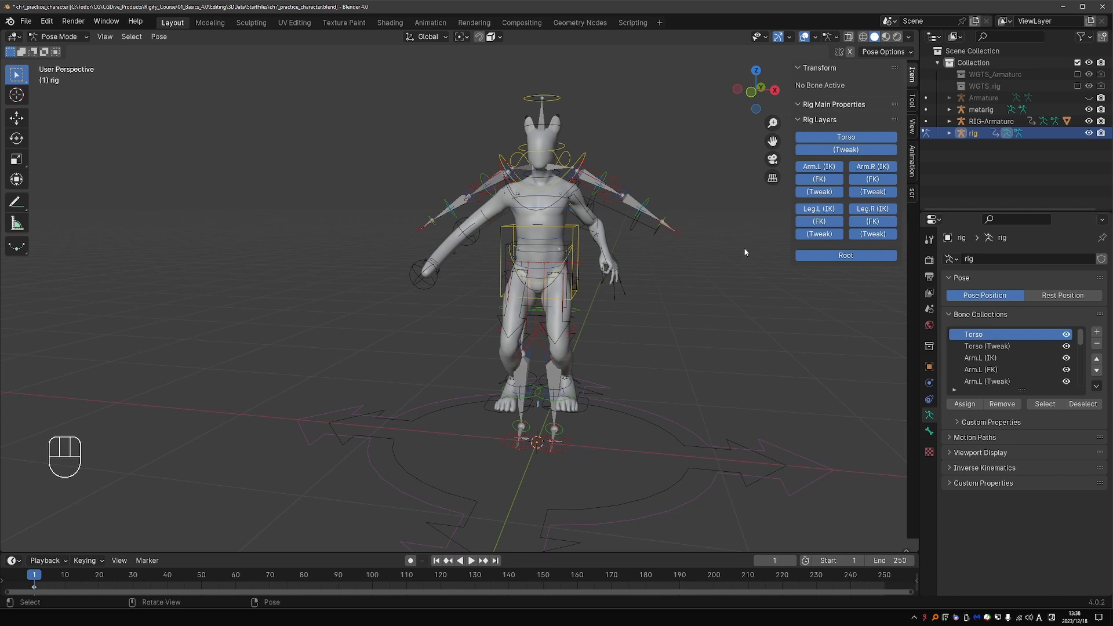
# - Delete the generated comparison rig and the Basic Human metarig with its hierarchy
pyautogui.press('Tab')
pyautogui.press('x')
pyautogui.click(582, 263)
pyautogui.click(991, 109)
pyautogui.rightClick(993, 111)
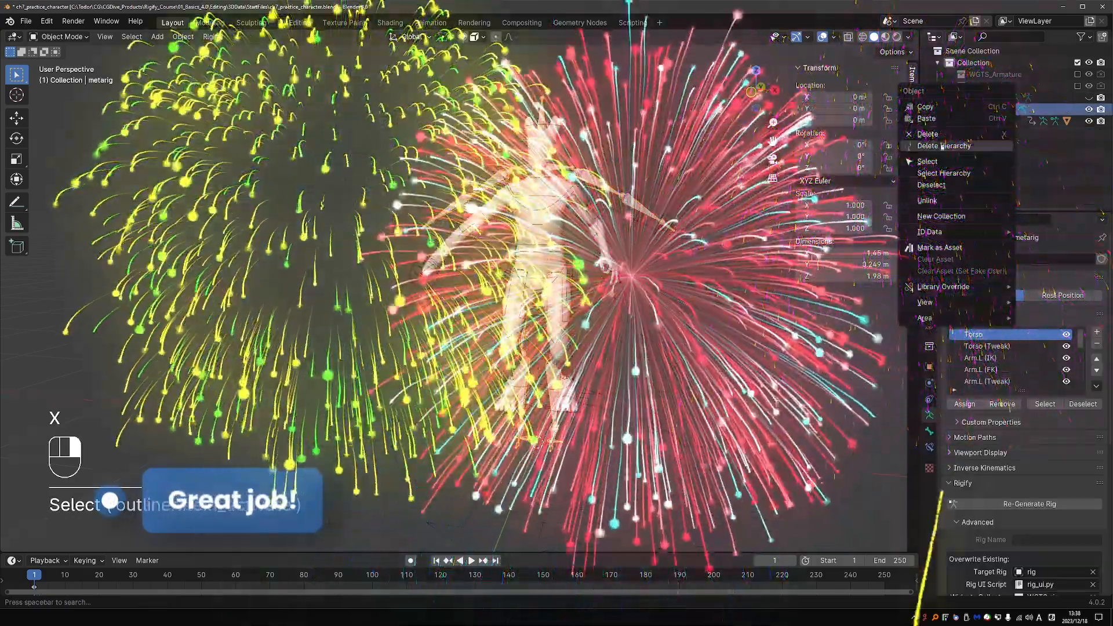
pyautogui.click(942, 144)
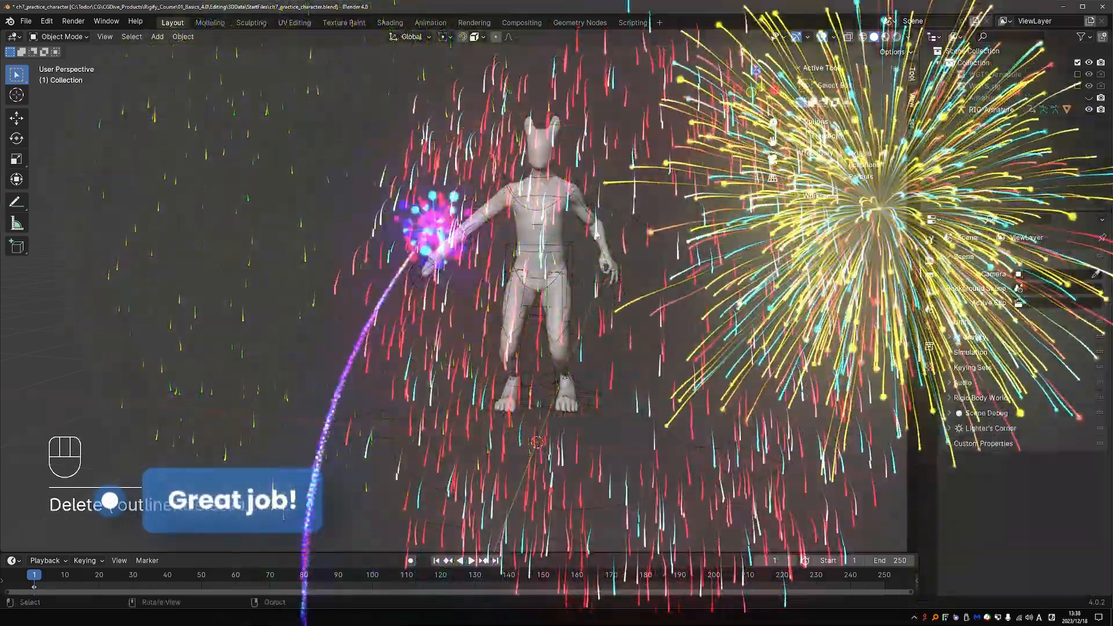